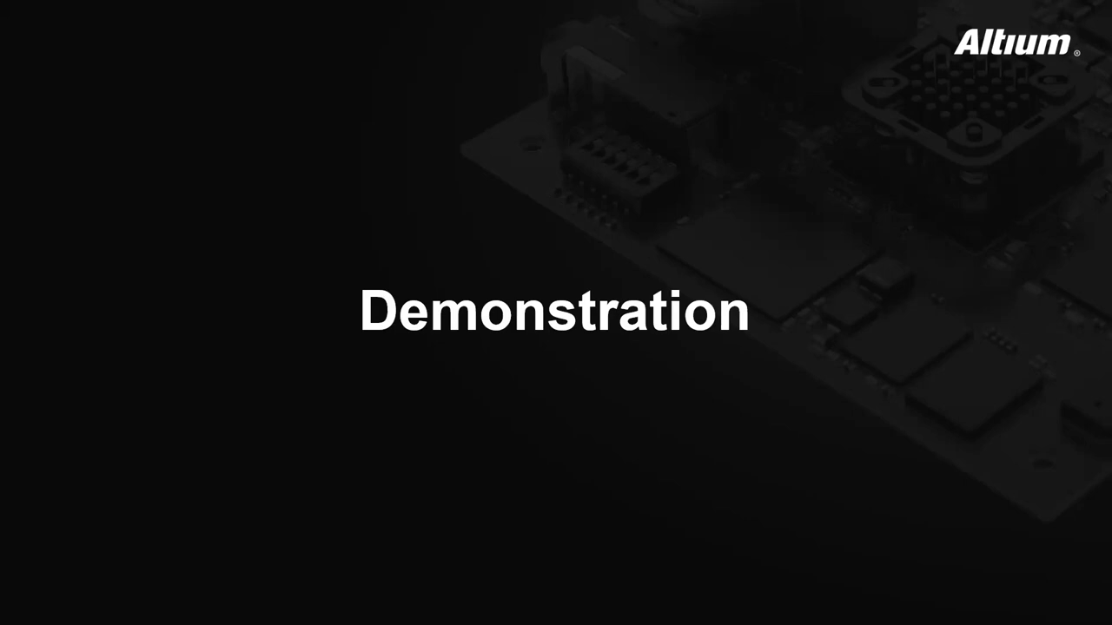
# Switch to Altium Designer and go to the board properties of Semi-circular PCB.PcbDoc
pyautogui.hotkey('alt', 'Tab')
pyautogui.hotkey('alt', 'Tab')
pyautogui.hotkey('alt', 'Tab')
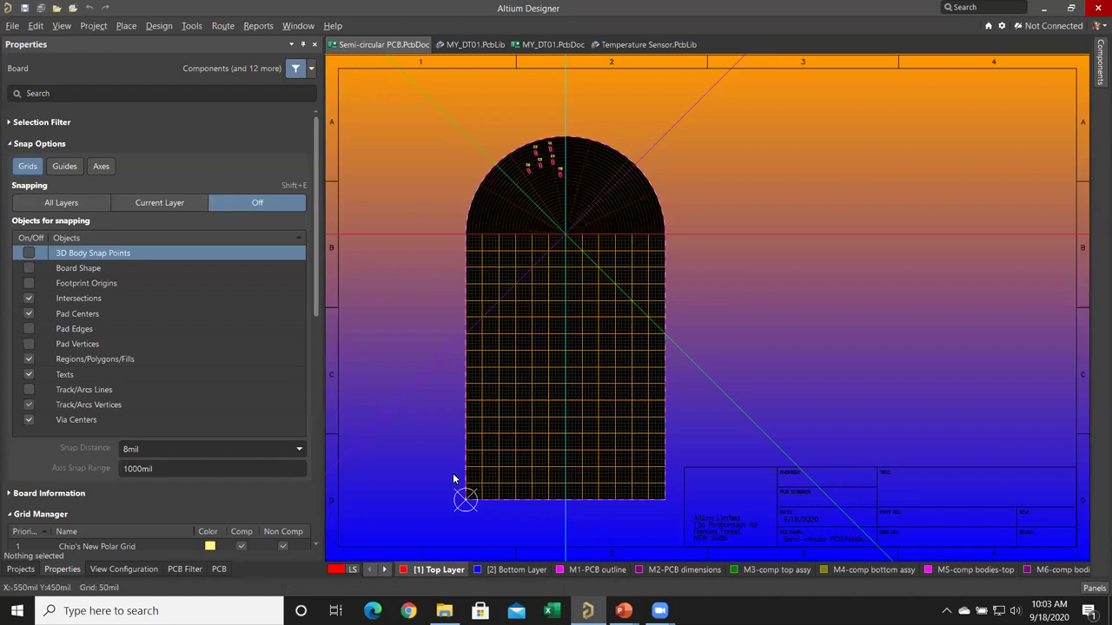
pyautogui.click(88, 49)
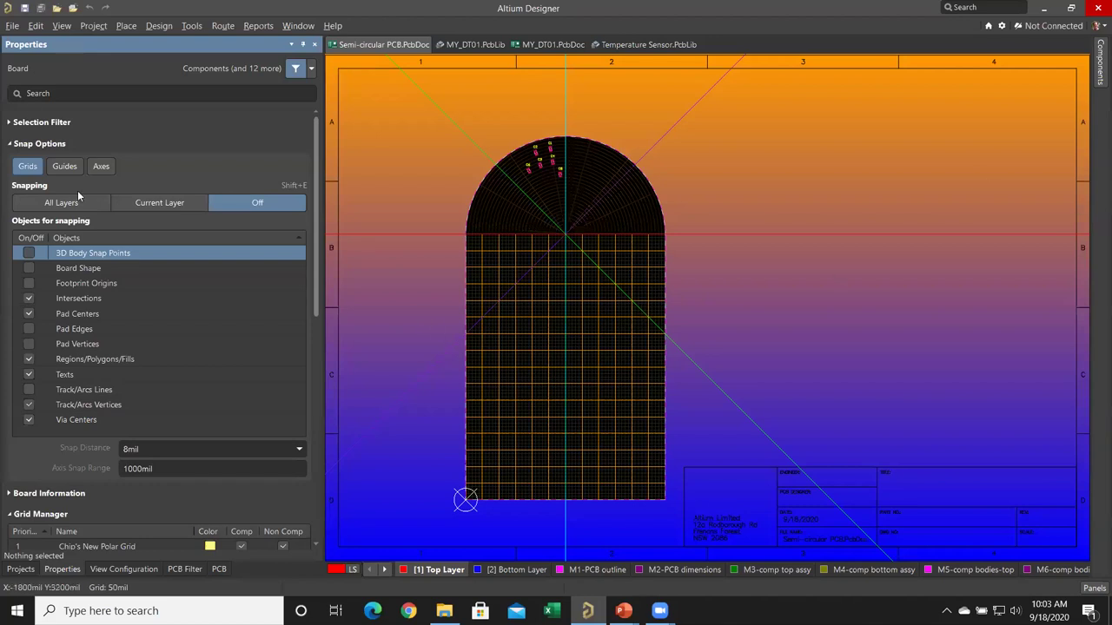
# Switch object snapping to All Layers, to Current Layer, and back to Off
pyautogui.click(26, 168)
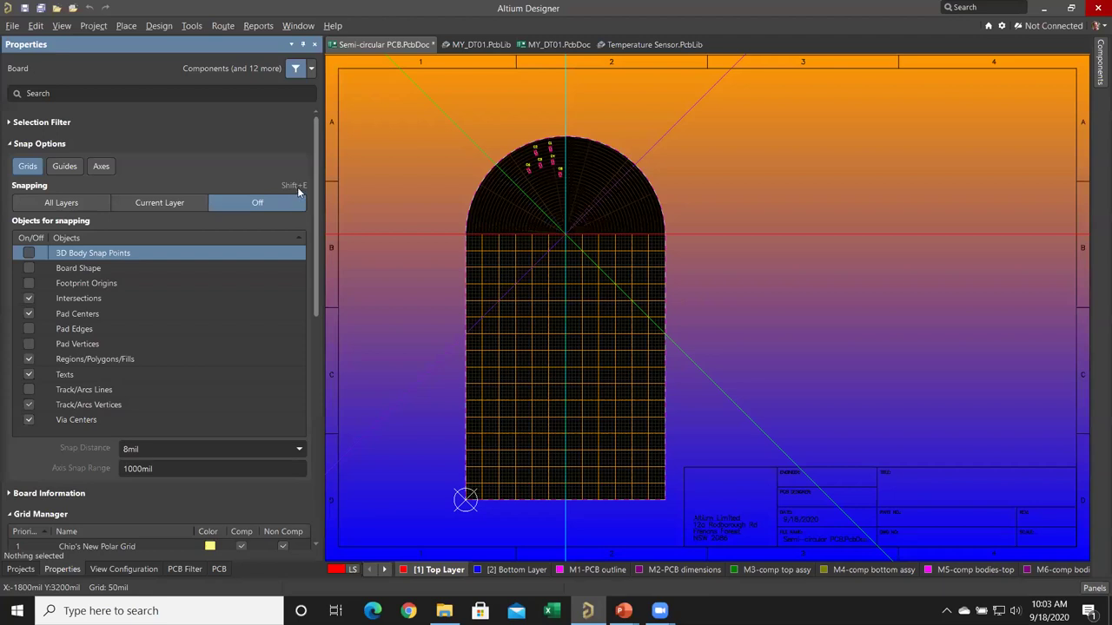
pyautogui.click(76, 203)
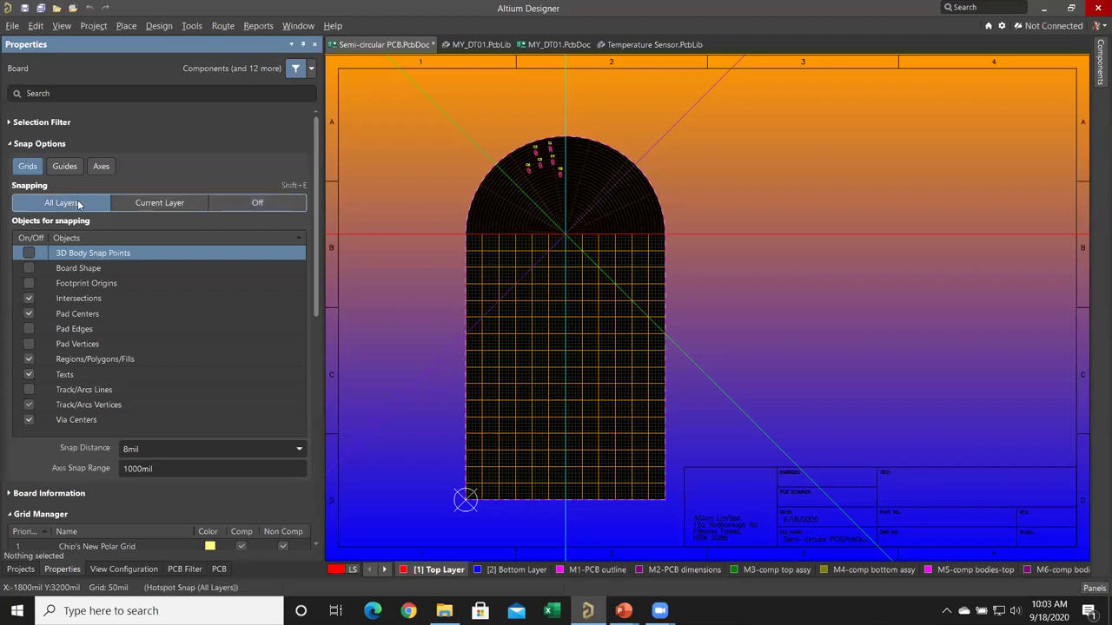
pyautogui.click(144, 204)
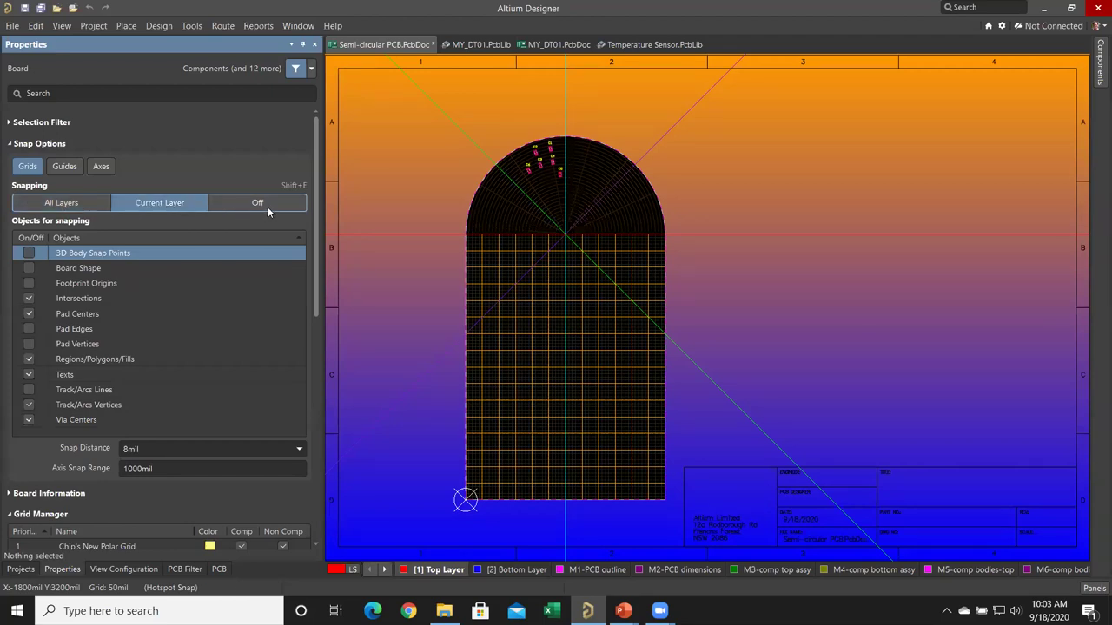
pyautogui.click(268, 206)
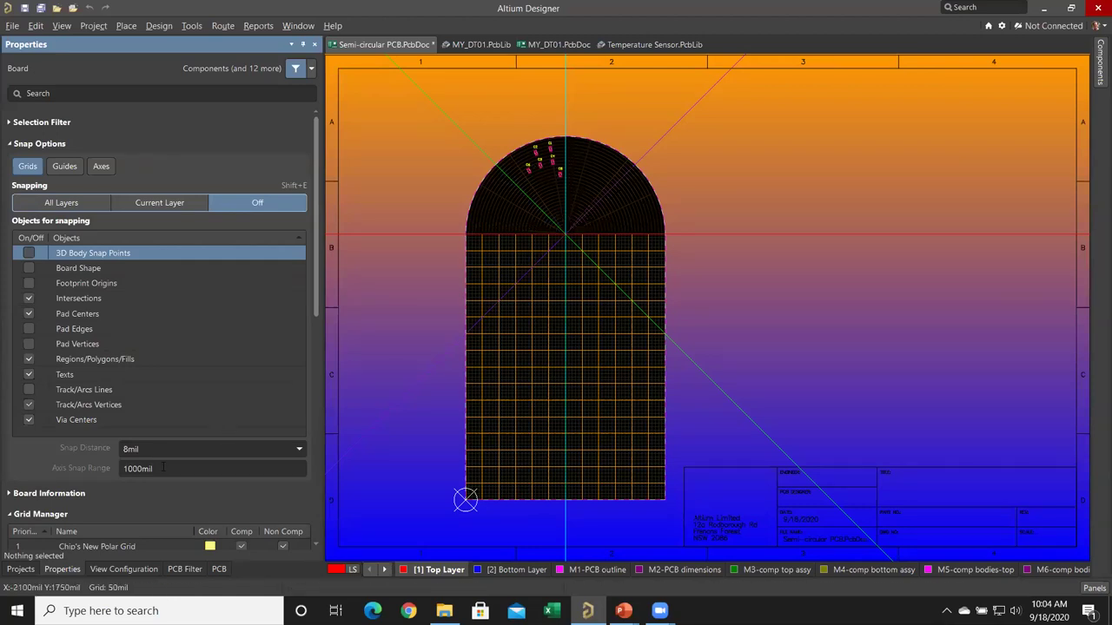
# Review the settings of the custom Cartesian grid and the polar grid in the Grid Manager
pyautogui.scroll(-5, 97, 285)
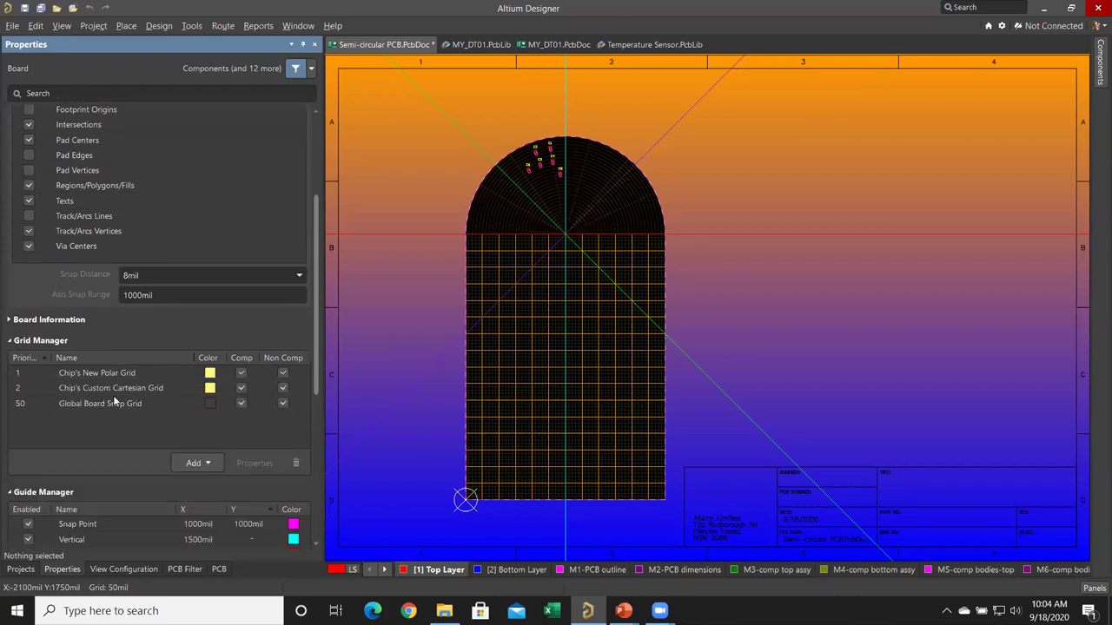
pyautogui.click(116, 403)
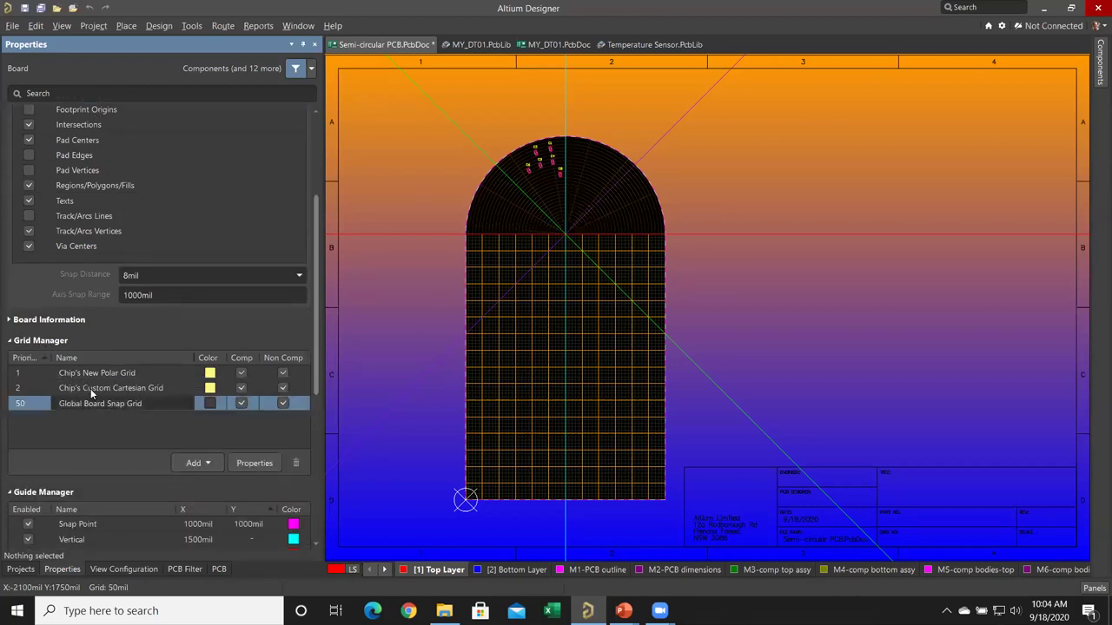
pyautogui.click(91, 392)
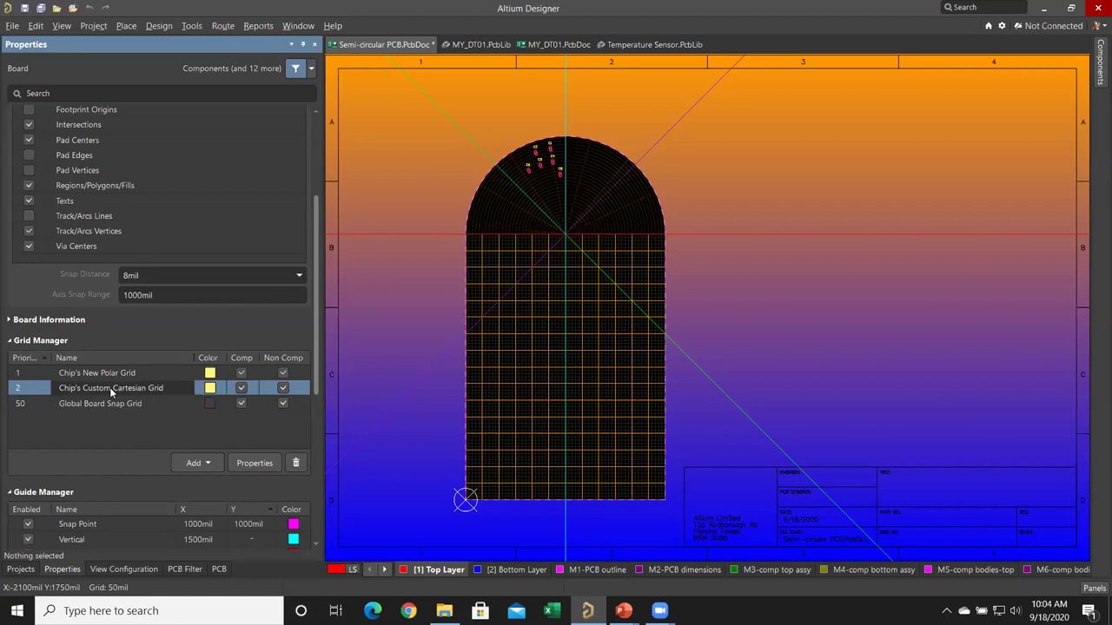
pyautogui.doubleClick(110, 388)
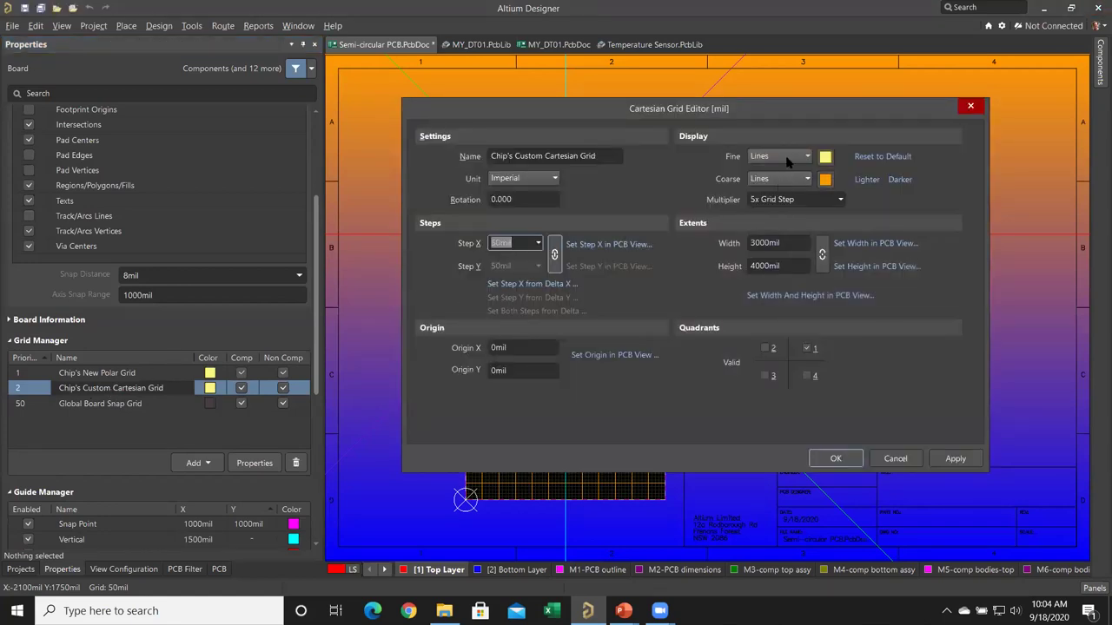
pyautogui.click(971, 108)
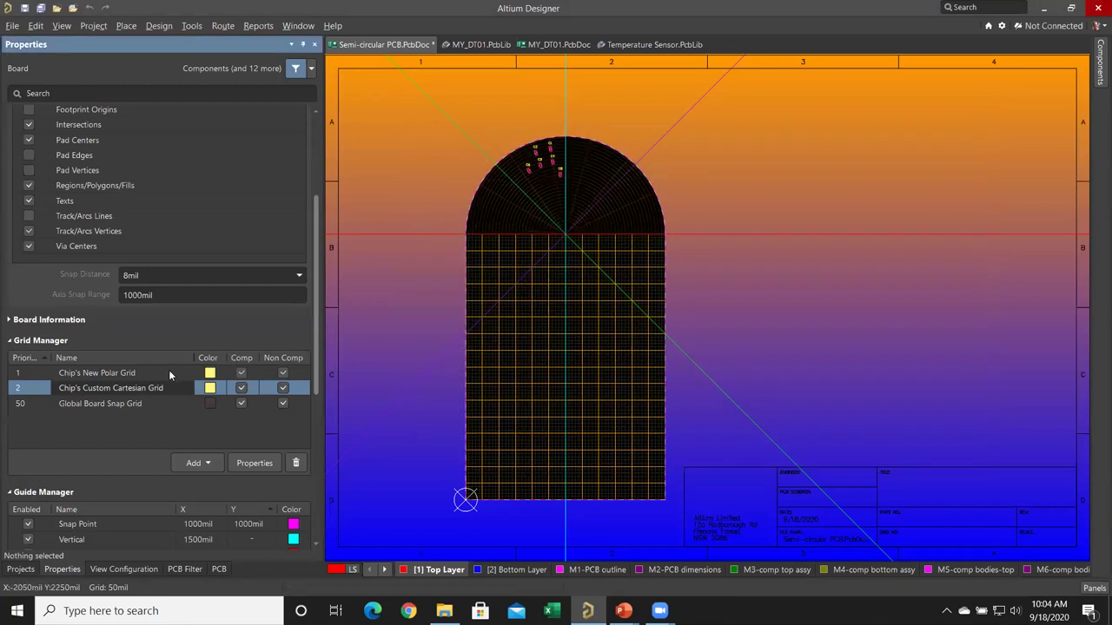
pyautogui.doubleClick(171, 372)
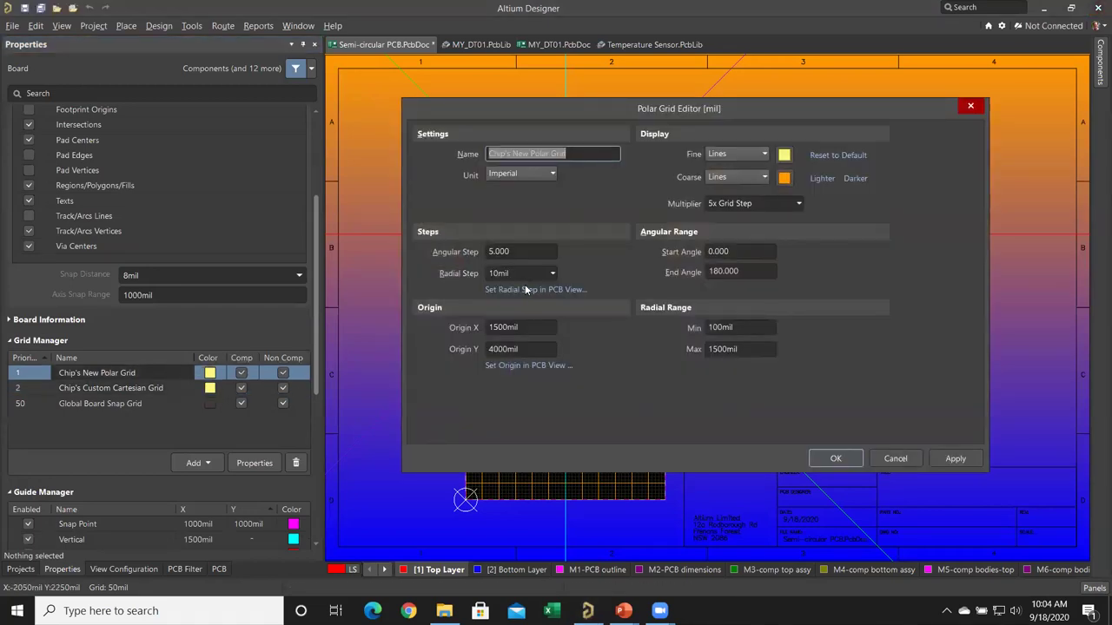
pyautogui.click(749, 271)
pyautogui.click(836, 458)
# Move capacitor C1 to the top centre of the board arc at X 1500 mil, Y 5440 mil, rotated so its pads follow the edge
pyautogui.keyDown('ctrl'); pyautogui.scroll(5, 564, 174); pyautogui.keyUp('ctrl')
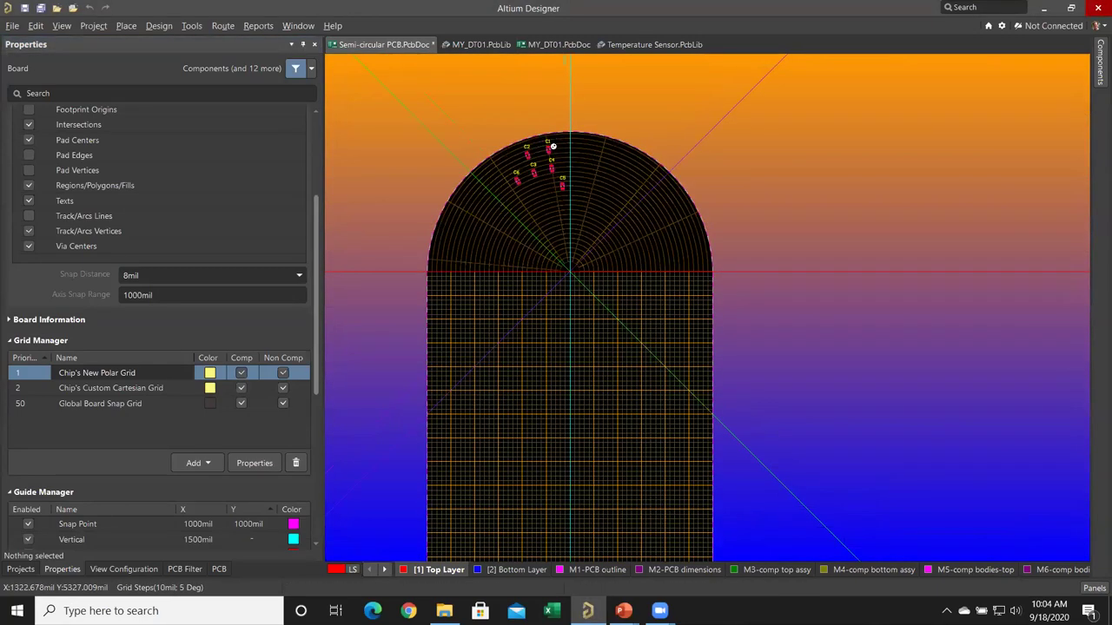
pyautogui.keyDown('ctrl'); pyautogui.scroll(2, 612, 302); pyautogui.keyUp('ctrl')
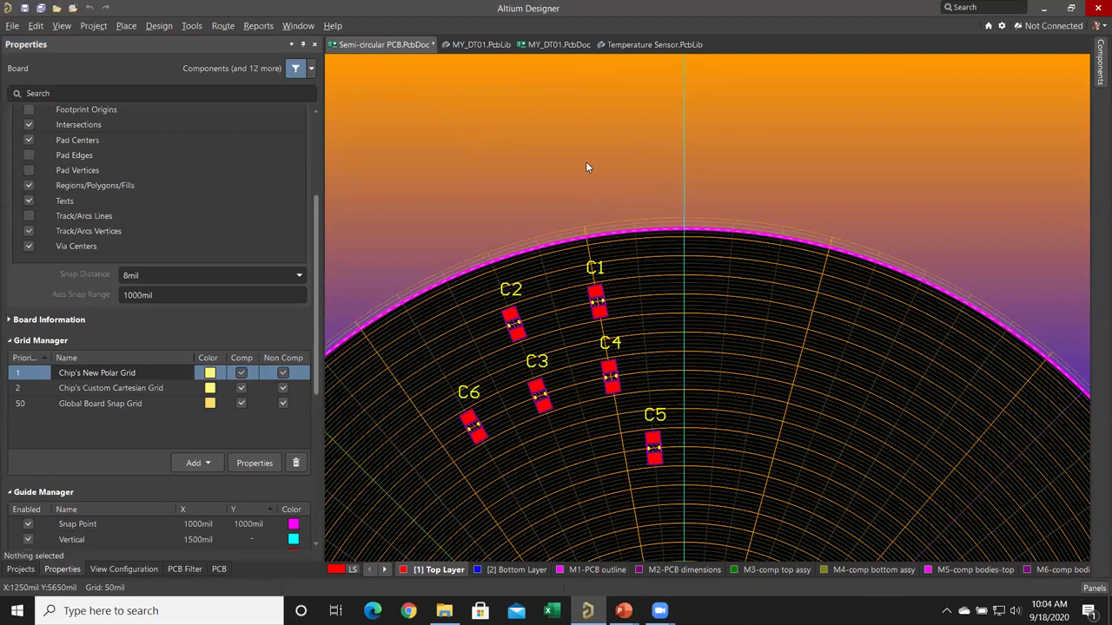
pyautogui.press('m')
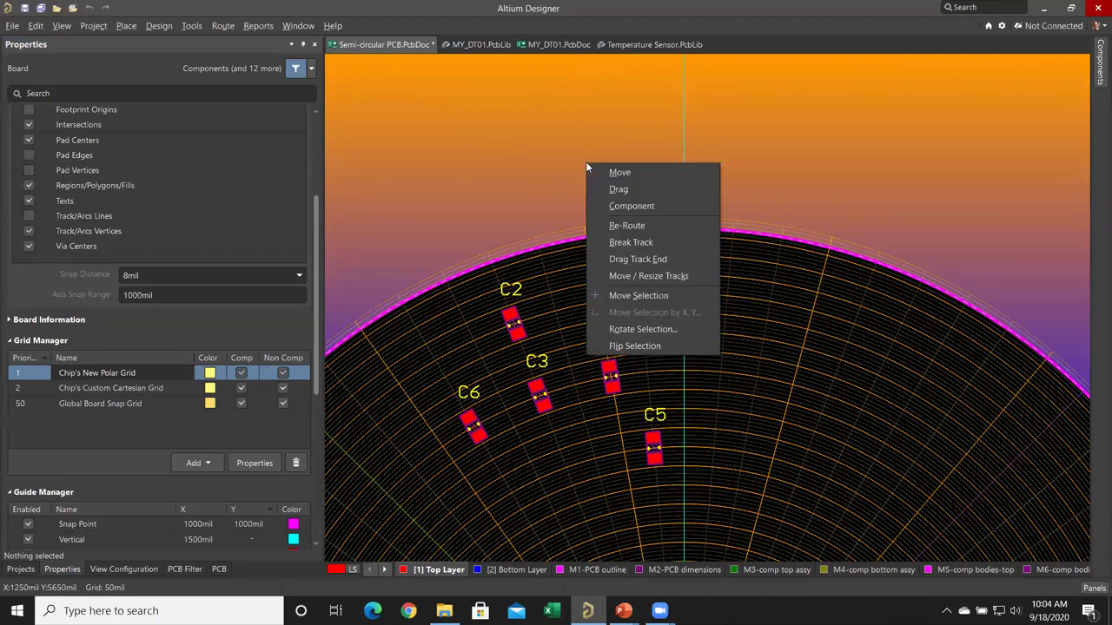
pyautogui.press('m')
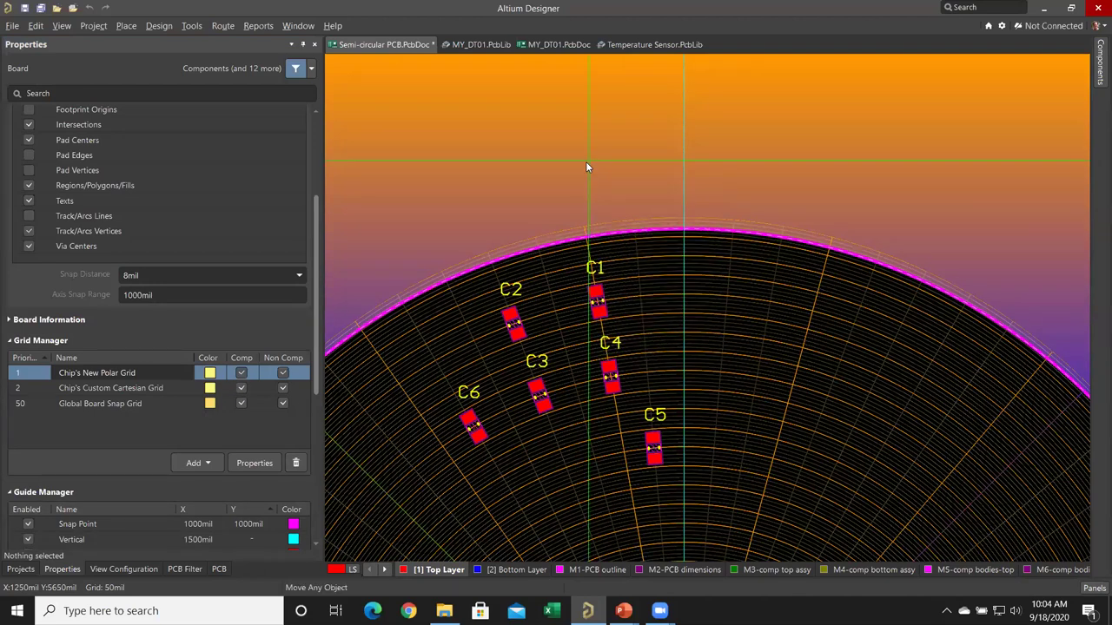
pyautogui.click(607, 302)
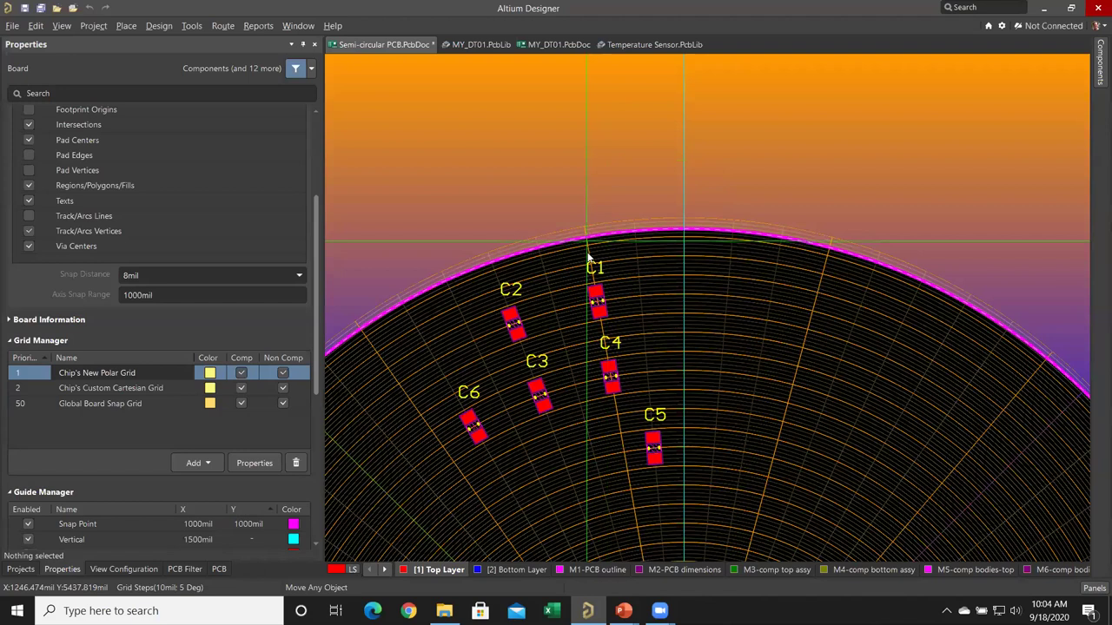
pyautogui.click(598, 300)
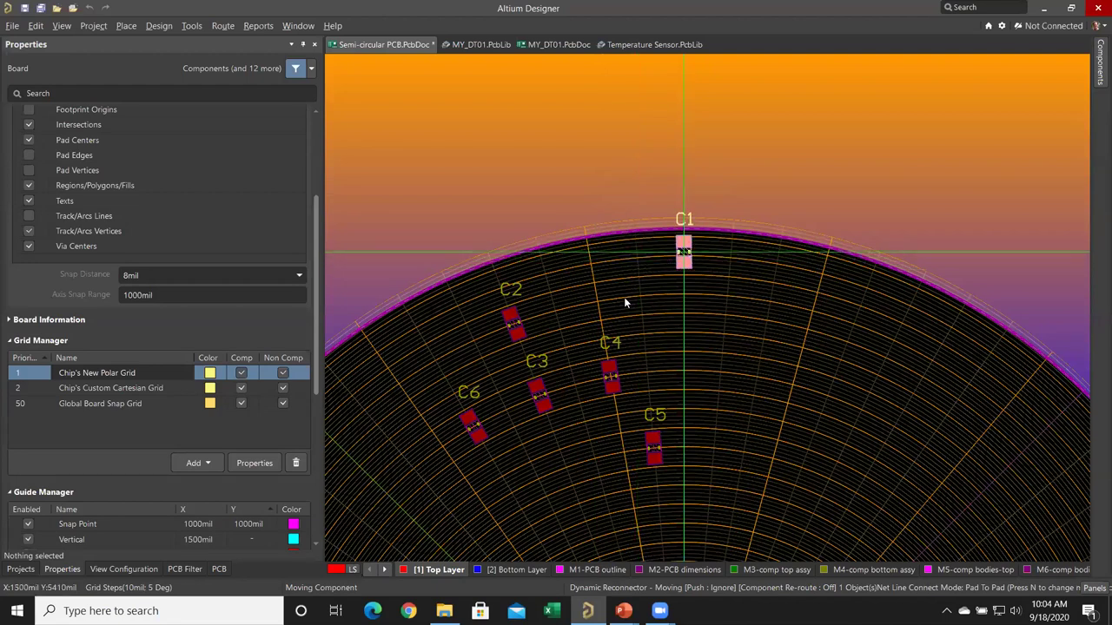
pyautogui.keyDown('ctrl'); pyautogui.scroll(2, 620, 303); pyautogui.keyUp('ctrl')
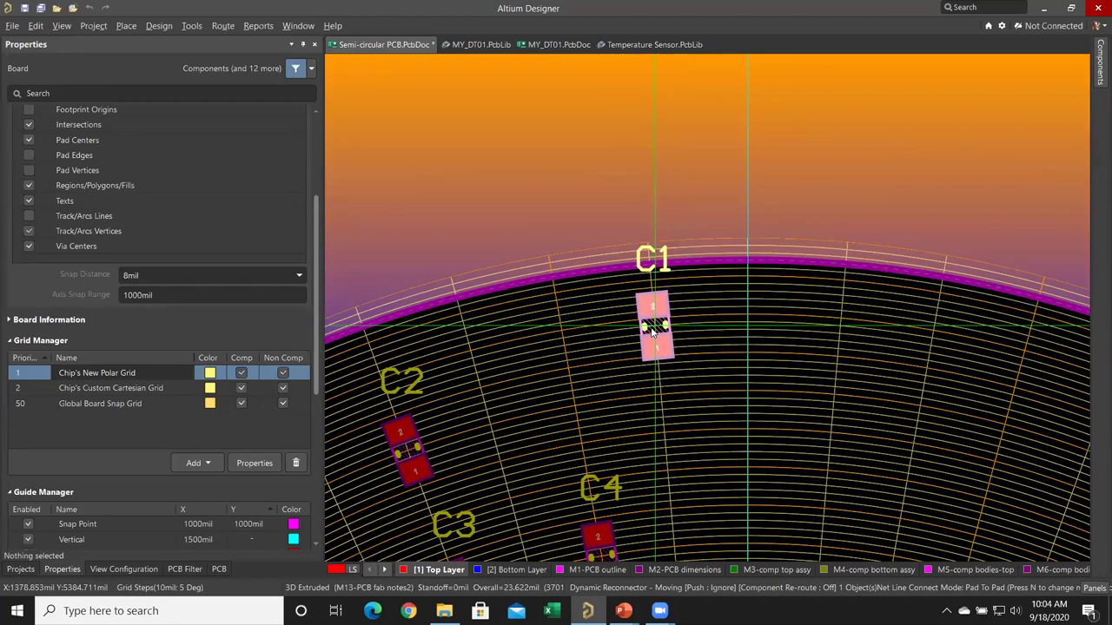
pyautogui.hotkey('shift', 'space')
pyautogui.hotkey('shift', 'space')
pyautogui.hotkey('shift', 'space')
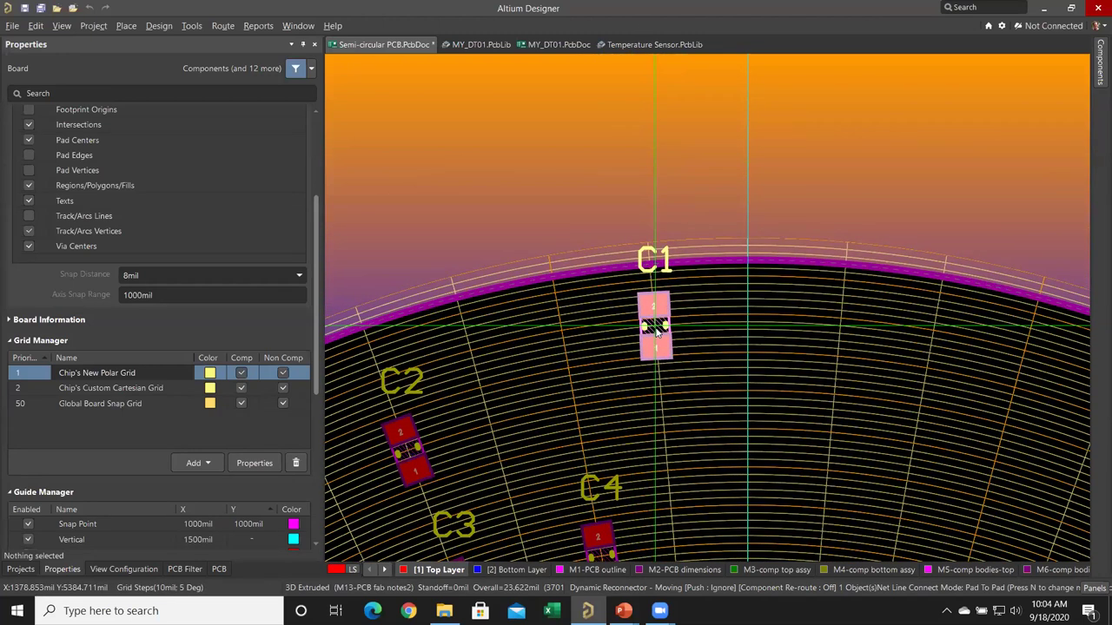
pyautogui.hotkey('shift', 'space')
pyautogui.hotkey('shift', 'space')
pyautogui.hotkey('shift', 'space')
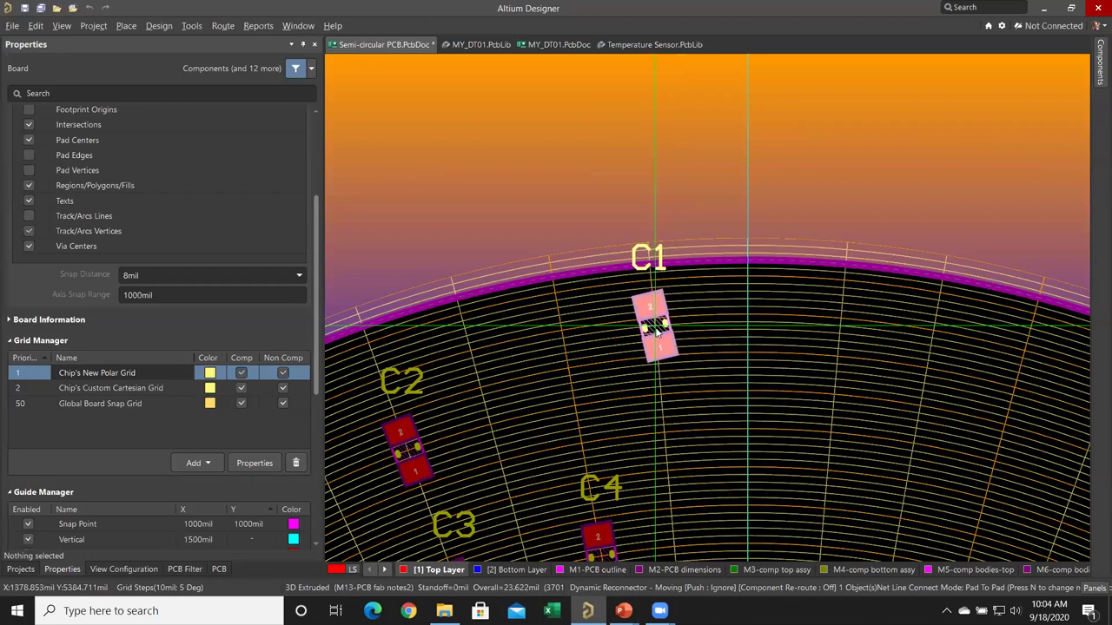
pyautogui.hotkey('shift', 'space')
pyautogui.hotkey('shift', 'space')
pyautogui.hotkey('shift', 'space')
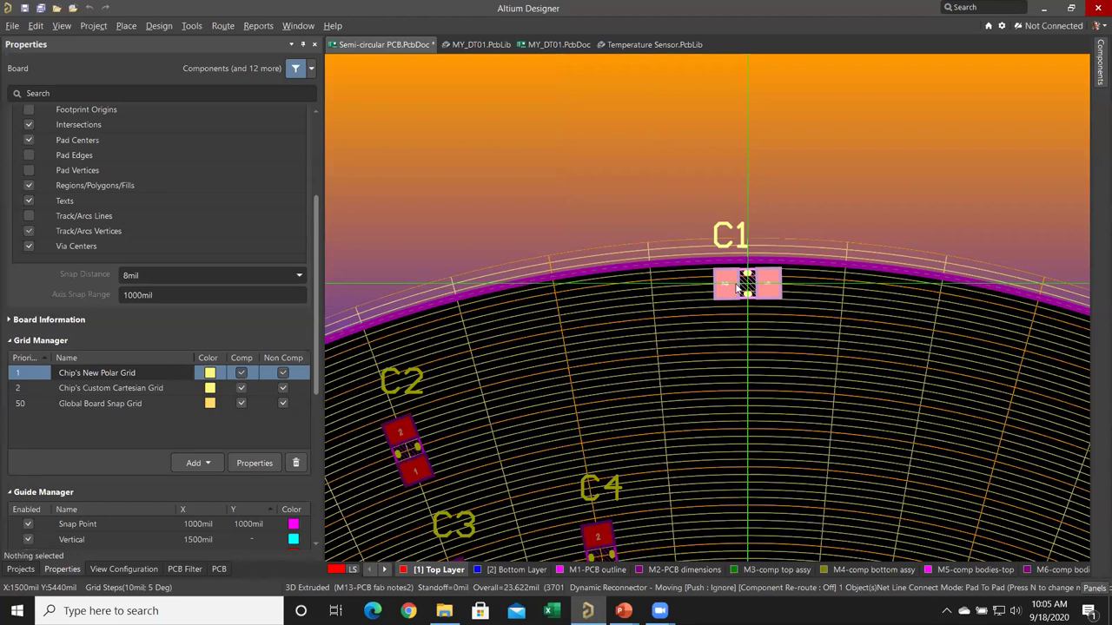
pyautogui.click(738, 286)
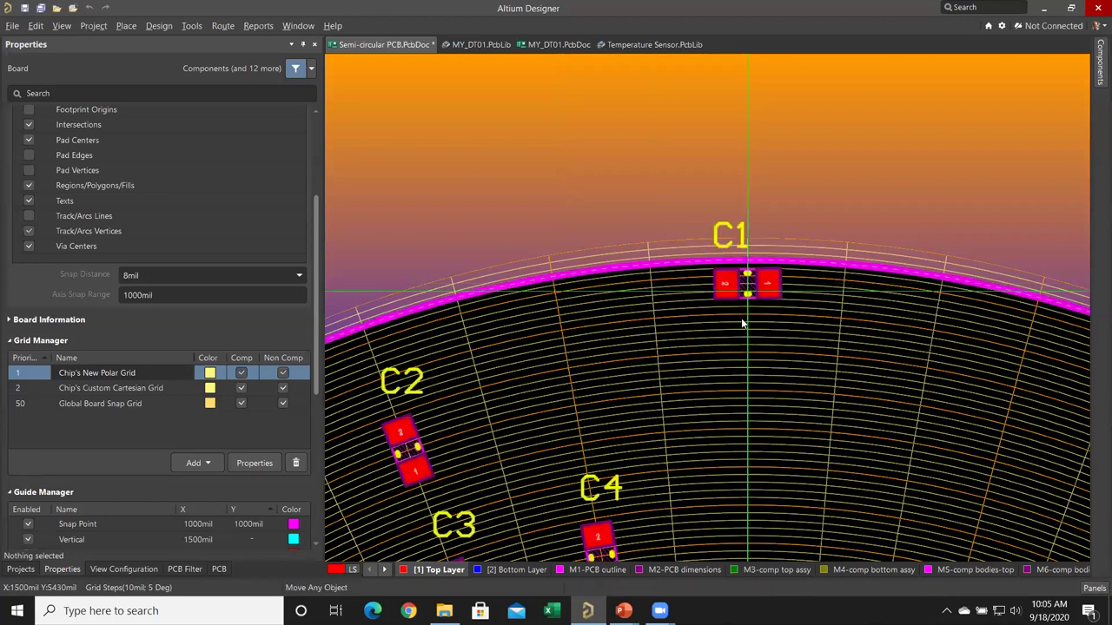
# Slide capacitor C1 sideways along the polar grid arc and bring it back to the top centre
pyautogui.click(191, 276)
pyautogui.scroll(2, 198, 296)
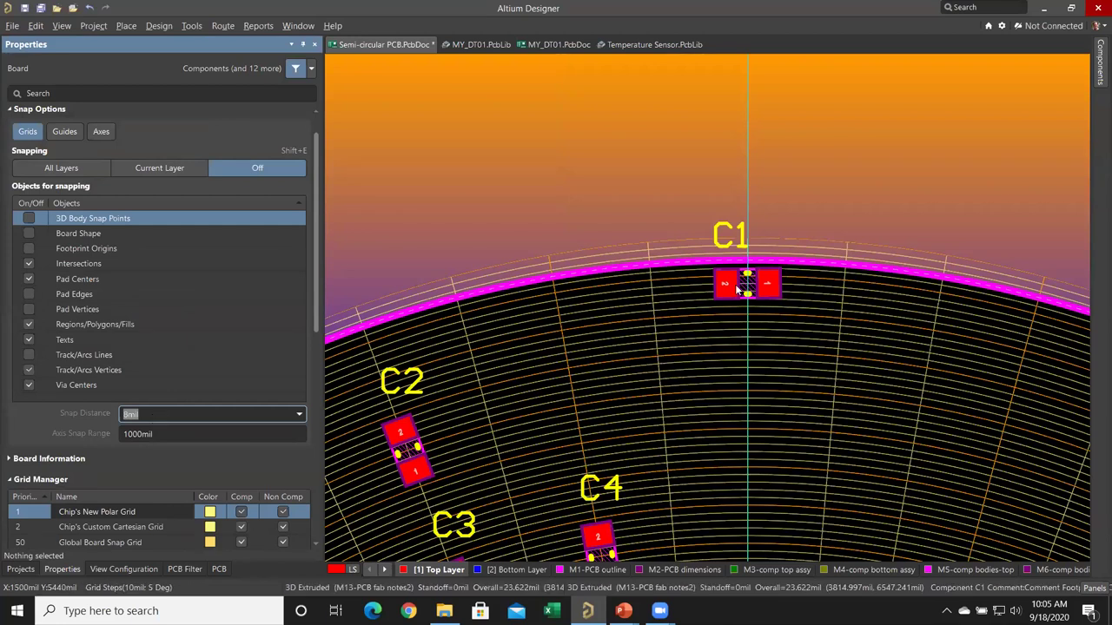
pyautogui.moveTo(747, 292); pyautogui.dragTo(658, 294)
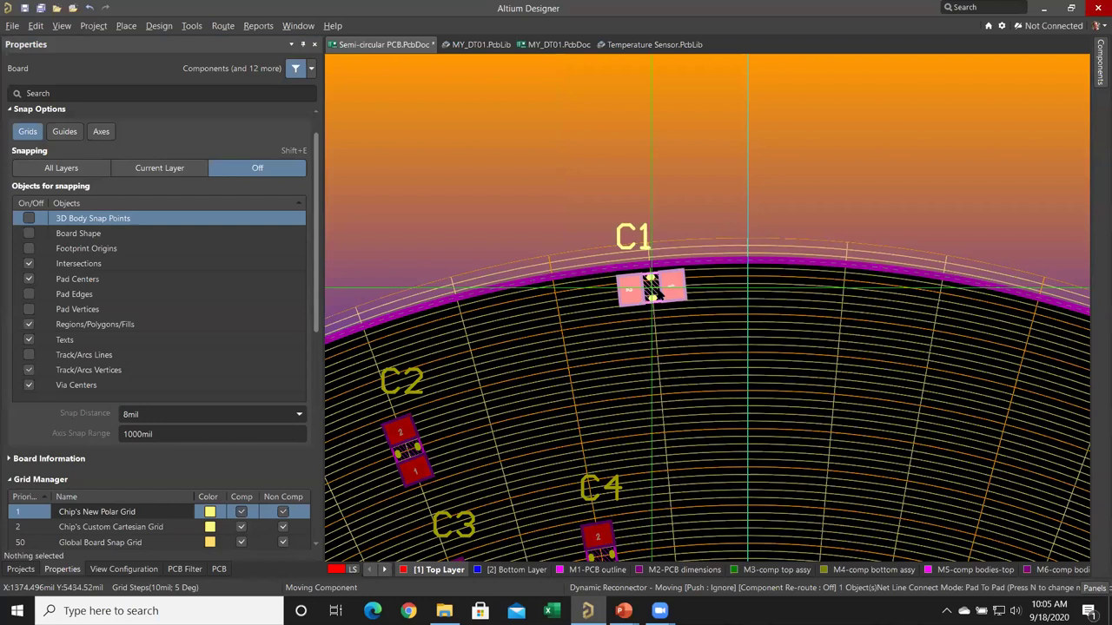
pyautogui.moveTo(572, 306); pyautogui.dragTo(728, 284)
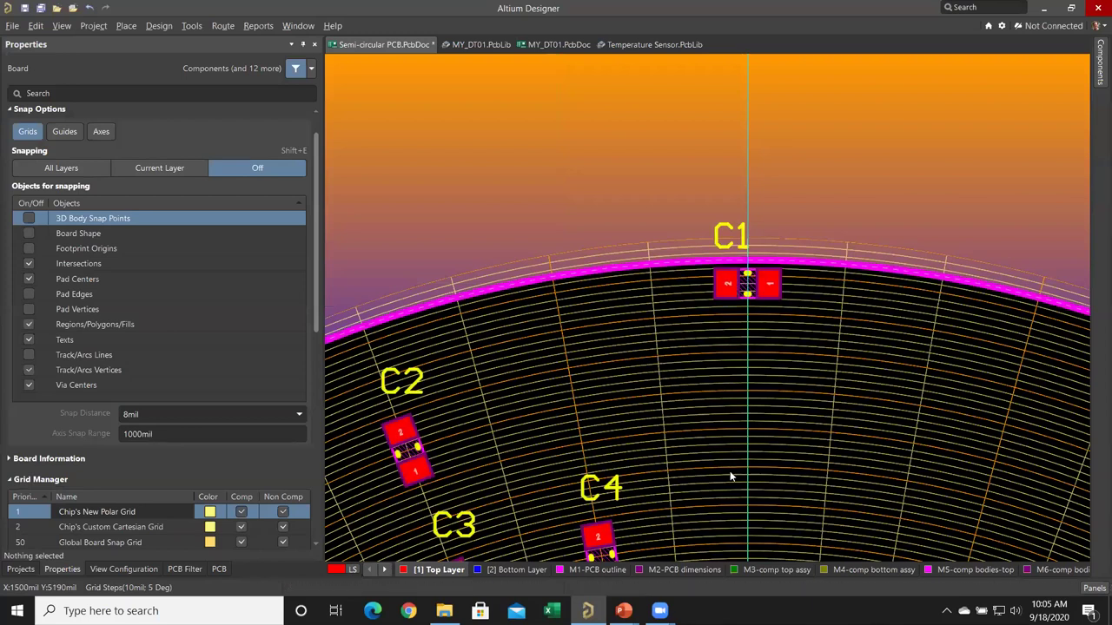
# Turn off grid snapping and place C1's designator centred just below the capacitor
pyautogui.click(29, 132)
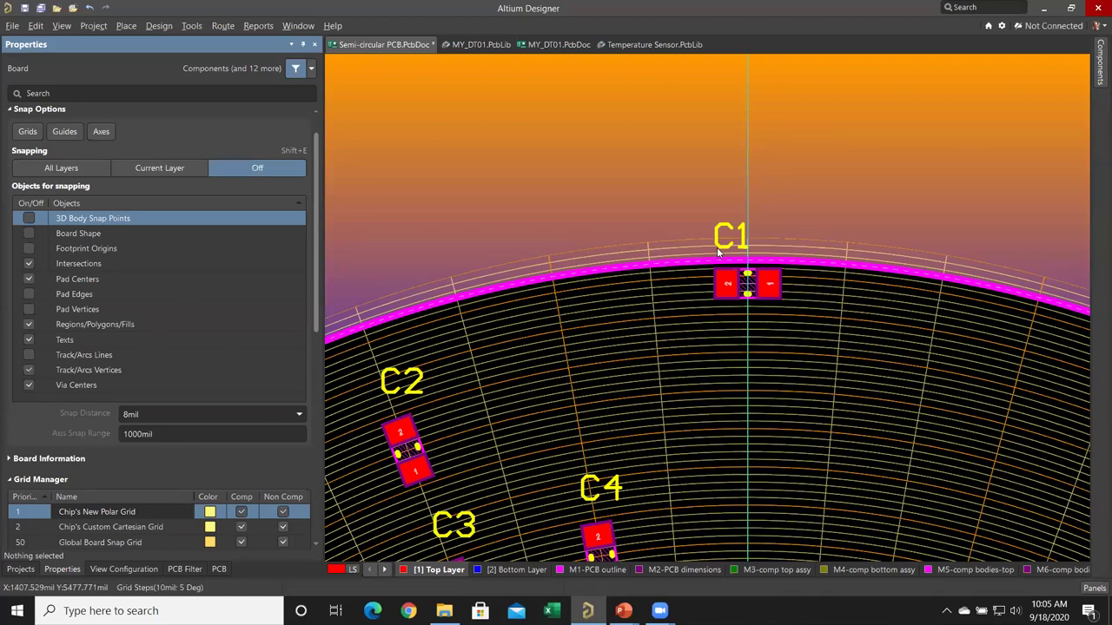
pyautogui.keyDown('ctrl'); pyautogui.scroll(2, 740, 236); pyautogui.keyUp('ctrl')
pyautogui.keyDown('ctrl'); pyautogui.scroll(1, 740, 237); pyautogui.keyUp('ctrl')
pyautogui.moveTo(739, 236); pyautogui.dragTo(715, 434)
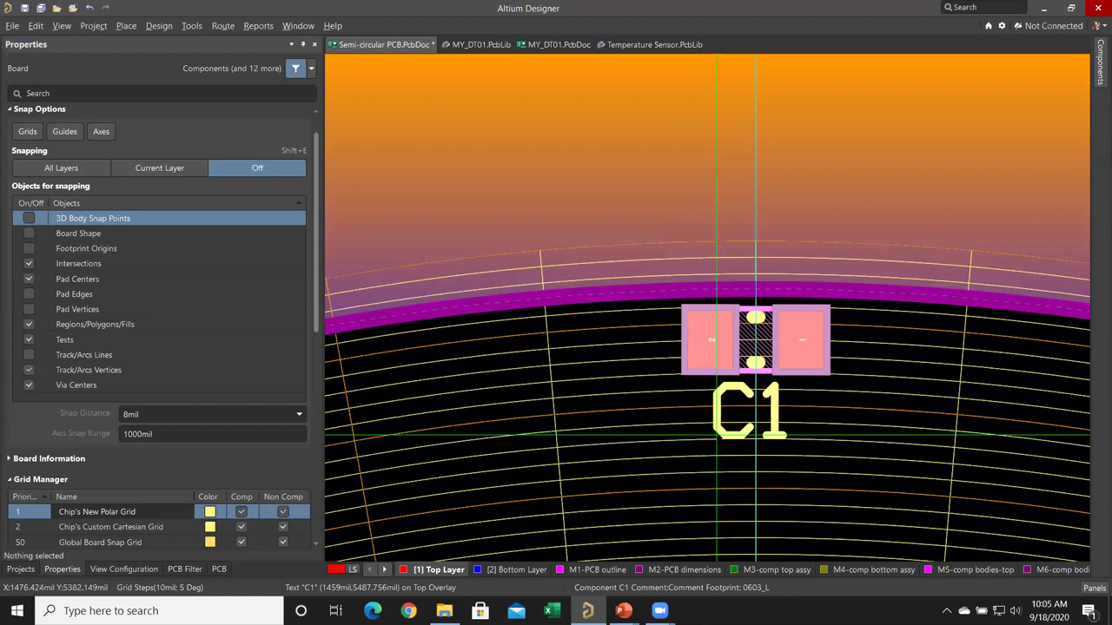
pyautogui.moveTo(724, 337); pyautogui.dragTo(782, 349)
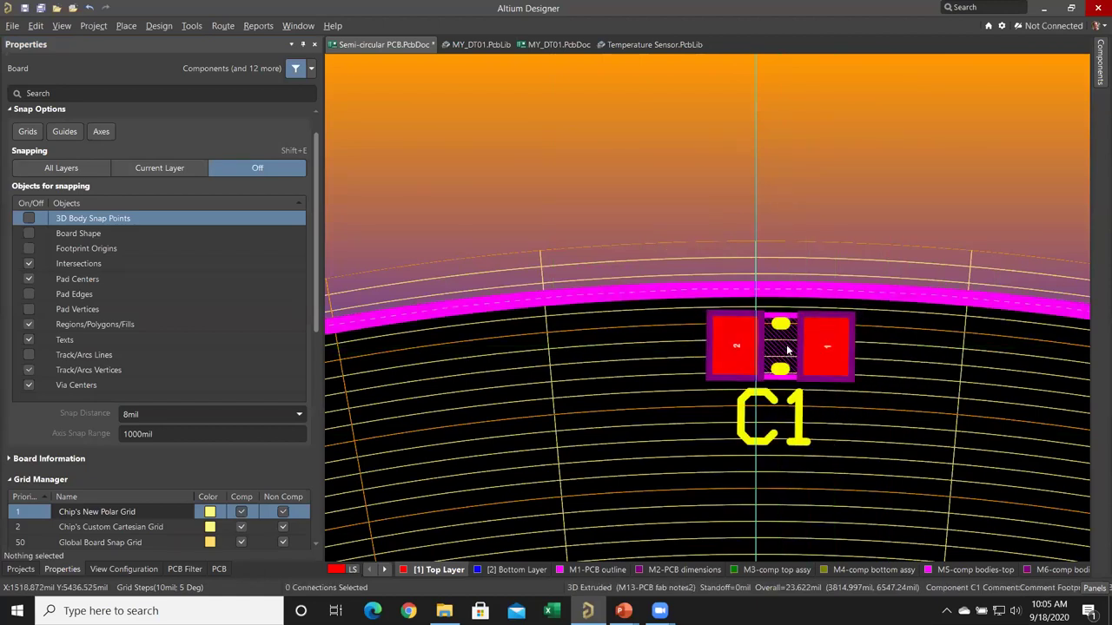
pyautogui.moveTo(740, 442)
pyautogui.mouseDown()
pyautogui.moveTo(744, 435)
pyautogui.moveTo(776, 447)
pyautogui.moveTo(740, 439)
pyautogui.moveTo(692, 452)
pyautogui.moveTo(722, 442)
pyautogui.mouseUp()
pyautogui.keyDown('ctrl'); pyautogui.scroll(-3, 536, 454); pyautogui.keyUp('ctrl')
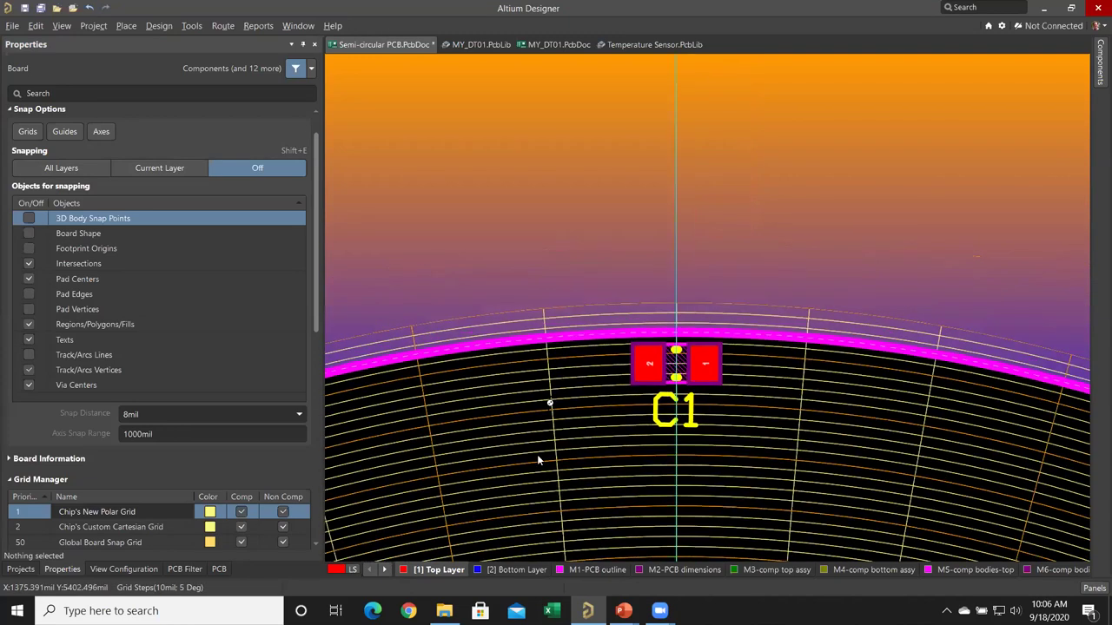
# Move capacitor C2 outward along its radial grid line to the curved board edge, rotated so its pads follow the arc
pyautogui.moveTo(438, 385); pyautogui.dragTo(593, 287, button='right')
pyautogui.keyDown('ctrl'); pyautogui.scroll(4, 593, 286); pyautogui.keyUp('ctrl')
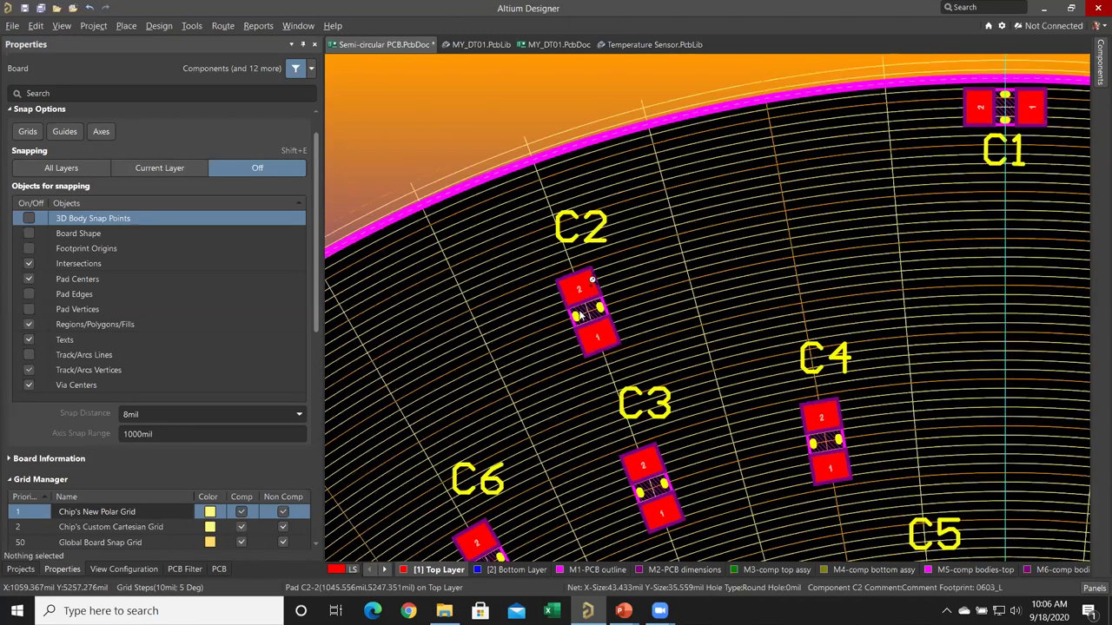
pyautogui.moveTo(580, 248); pyautogui.dragTo(513, 134)
# With grid snapping off, place C2's designator just below the capacitor on the inner side of the arc
pyautogui.click(33, 131)
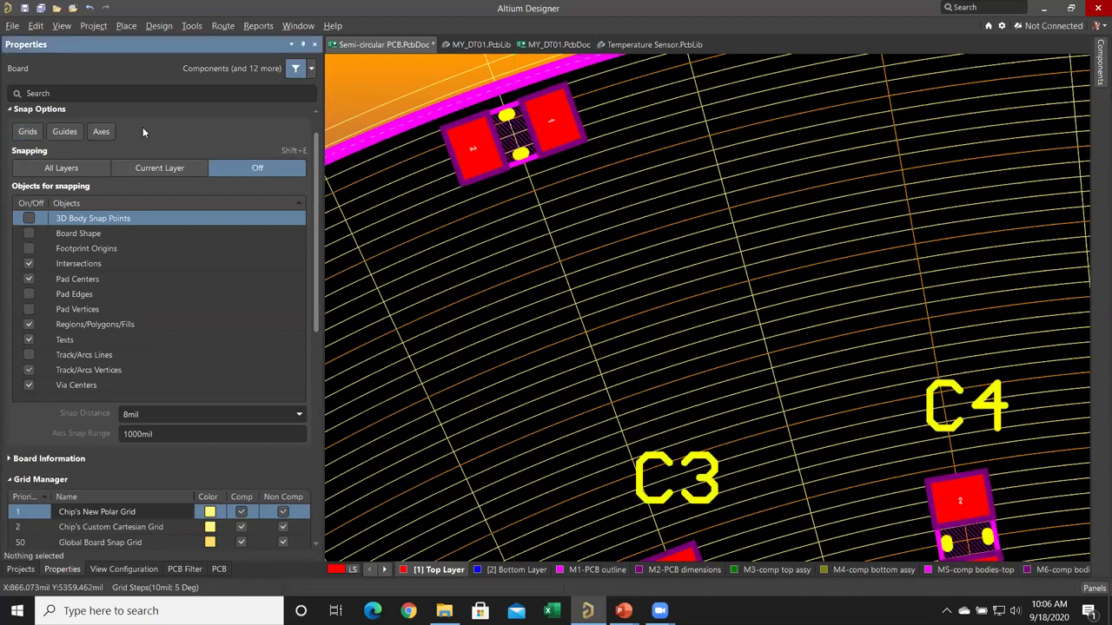
pyautogui.scroll(3, 462, 162)
pyautogui.moveTo(460, 143); pyautogui.dragTo(508, 321)
pyautogui.keyDown('ctrl'); pyautogui.scroll(-2, 670, 268); pyautogui.keyUp('ctrl')
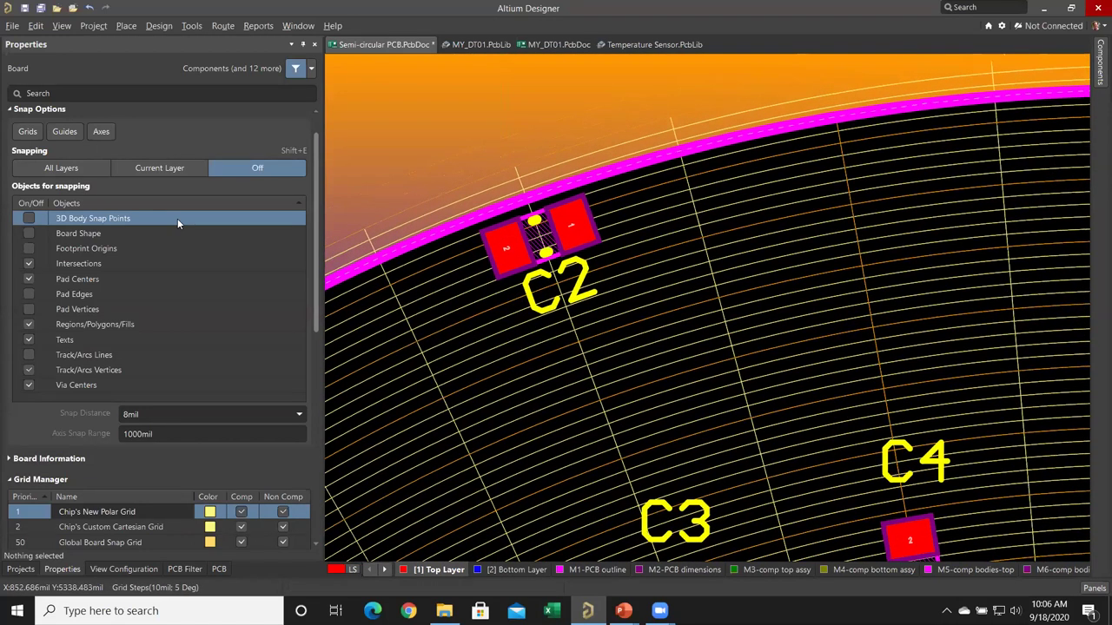
pyautogui.click(29, 134)
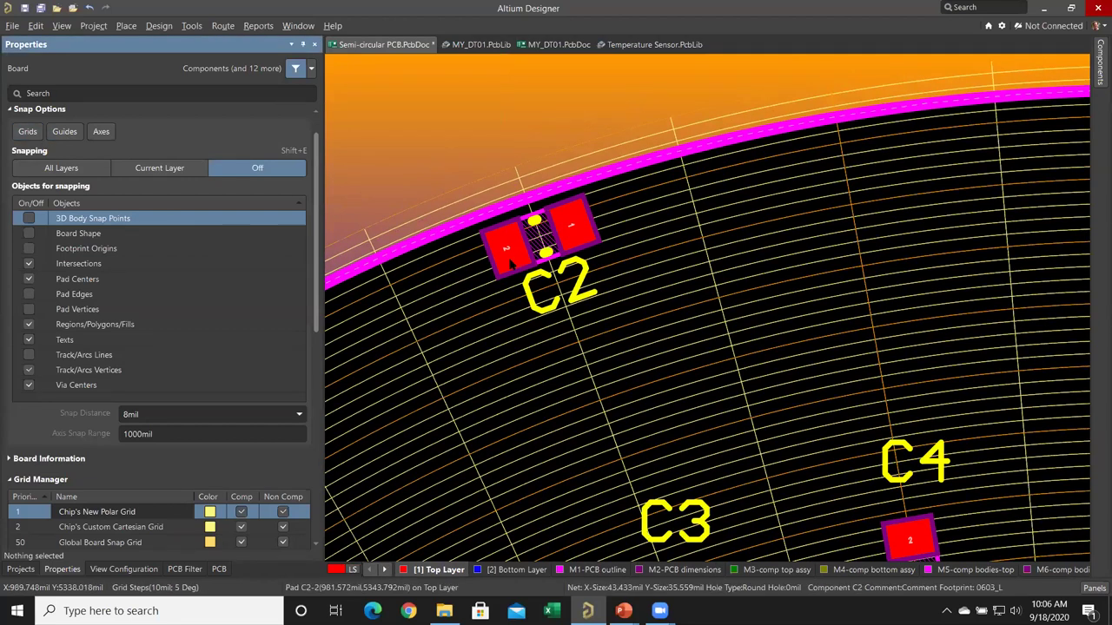
pyautogui.click(438, 365)
pyautogui.keyDown('ctrl'); pyautogui.scroll(-1, 451, 349); pyautogui.keyUp('ctrl')
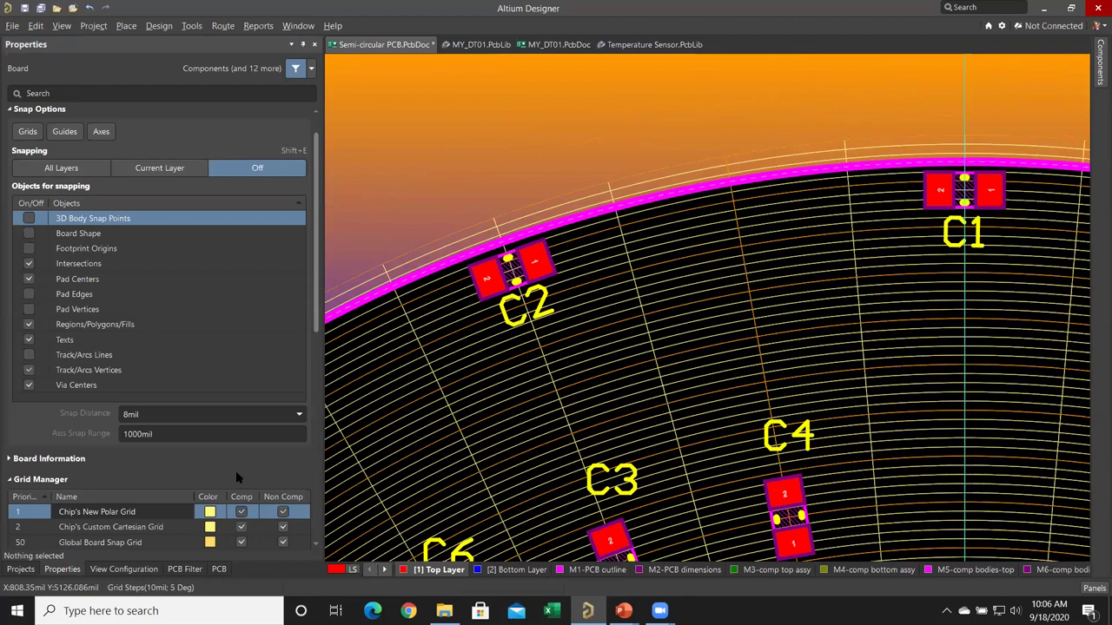
# Disable the polar grid for components, try moving capacitor C2 inward from the board edge, and undo the move
pyautogui.scroll(-3, 237, 469)
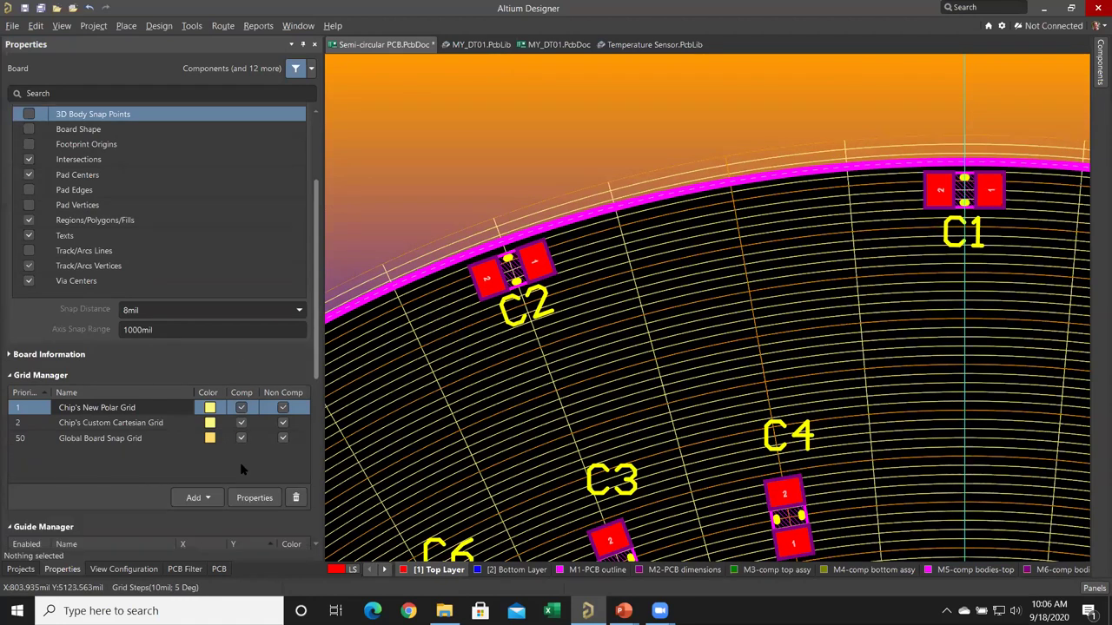
pyautogui.click(242, 408)
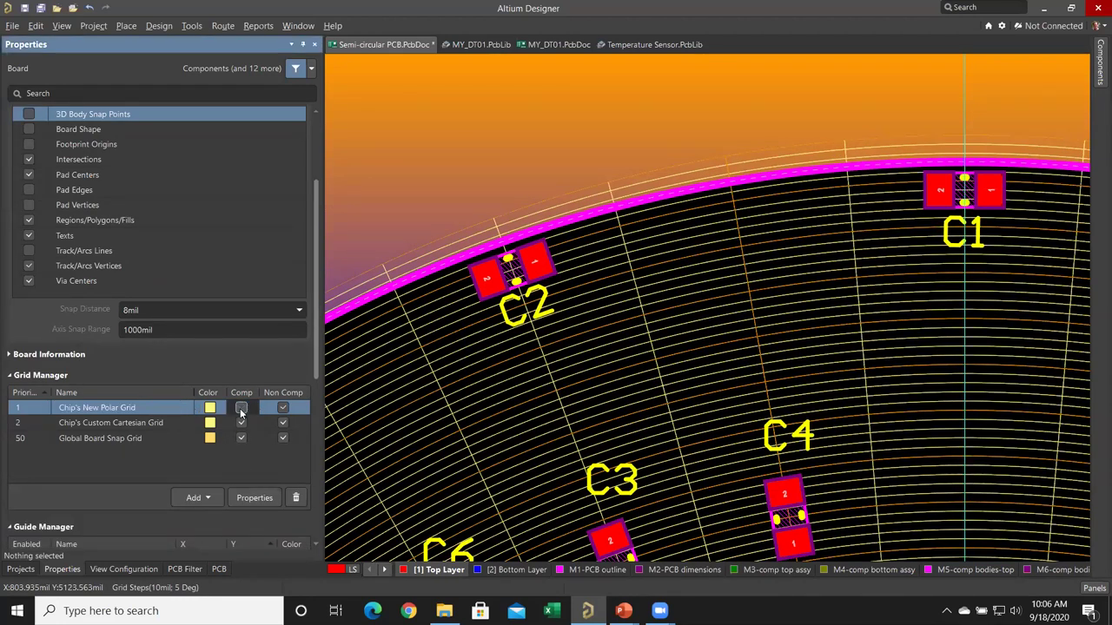
pyautogui.moveTo(530, 264); pyautogui.dragTo(521, 384)
pyautogui.hotkey('ctrl', 'z')
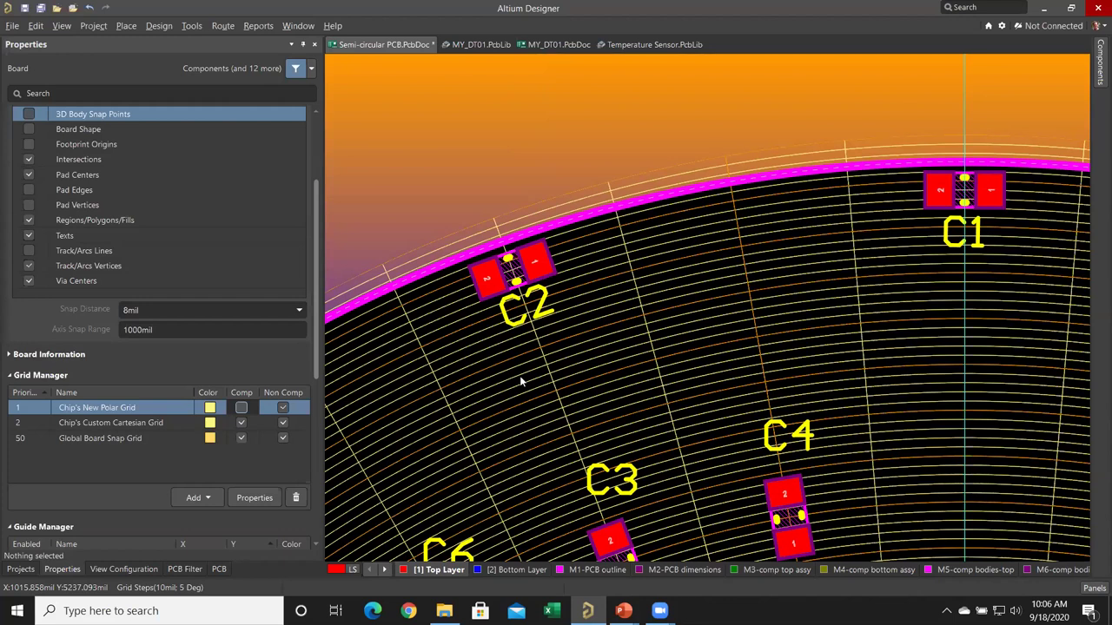
# Toggle the polar grid for non-component objects off and on, and leave it enabled for both components and non-components
pyautogui.click(282, 408)
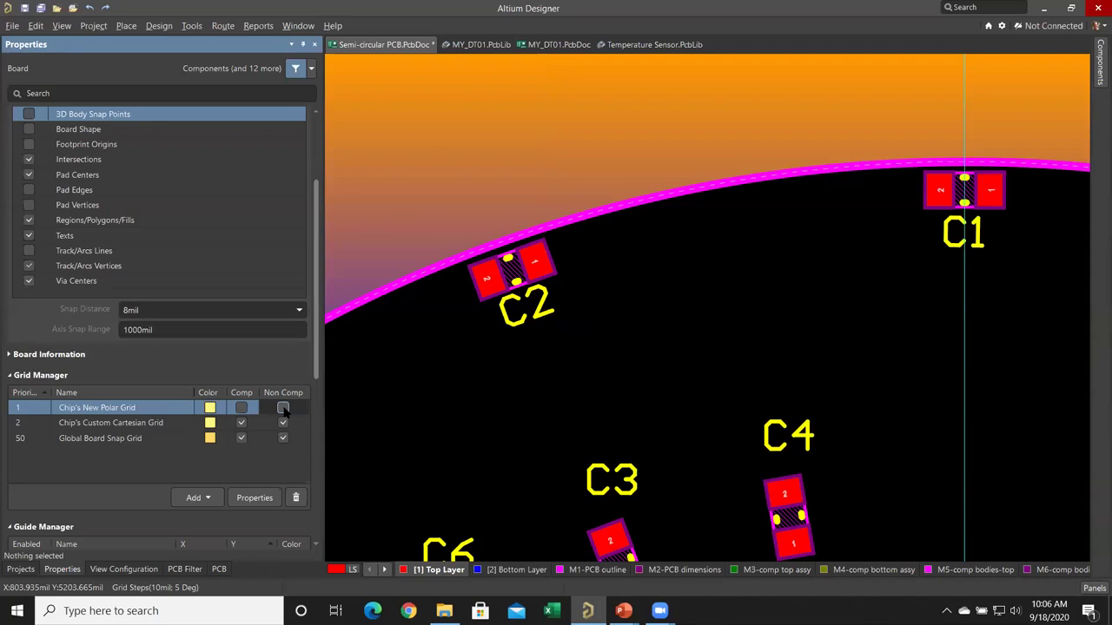
pyautogui.click(282, 408)
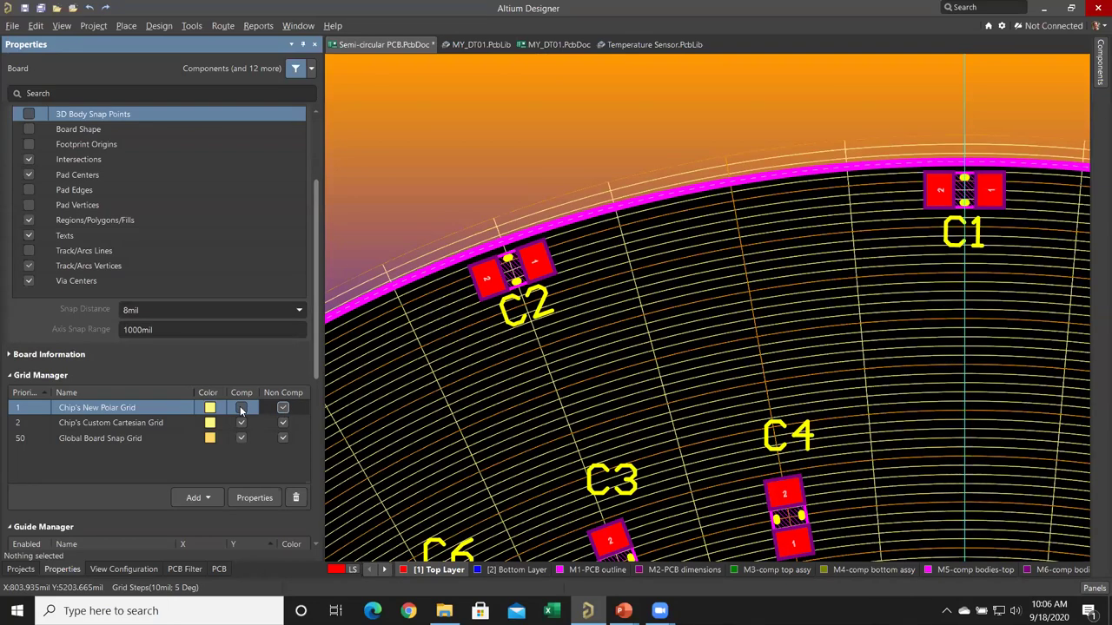
pyautogui.click(283, 409)
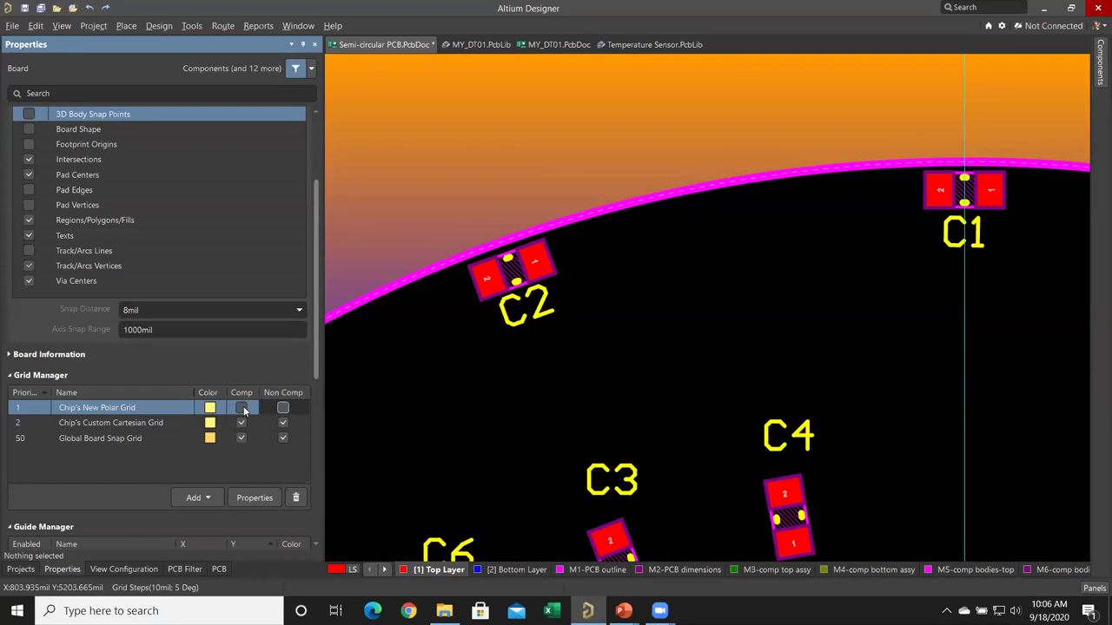
pyautogui.click(244, 411)
pyautogui.click(283, 409)
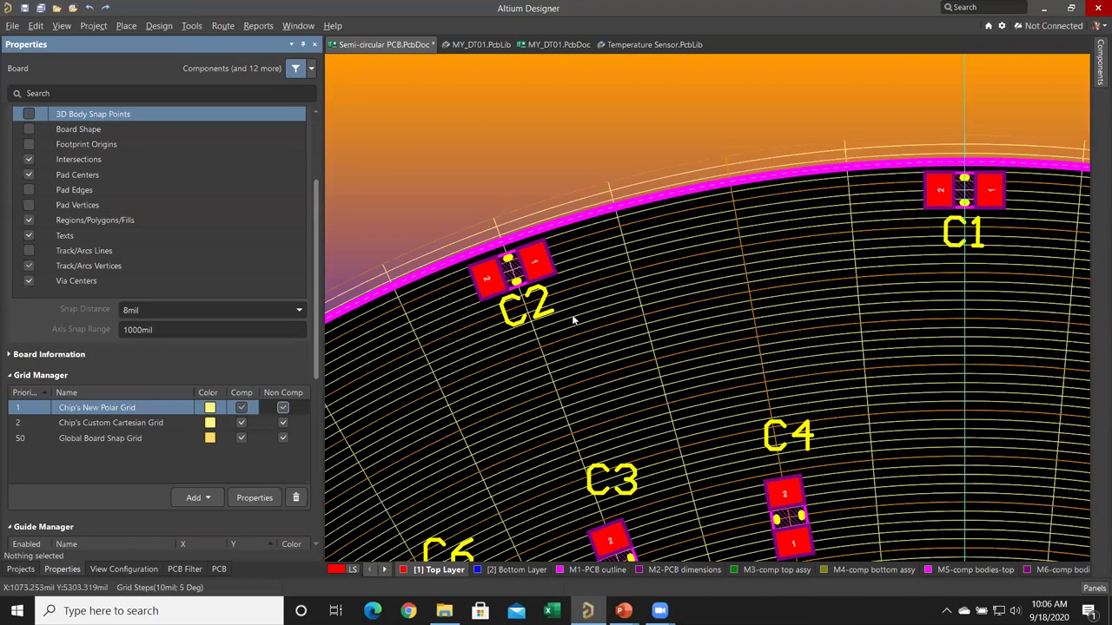
# Turn on grid snapping and move capacitor C5 onto the Cartesian grid below the polar area, rotated so its pads lie horizontally
pyautogui.keyDown('ctrl'); pyautogui.scroll(-4, 574, 321); pyautogui.keyUp('ctrl')
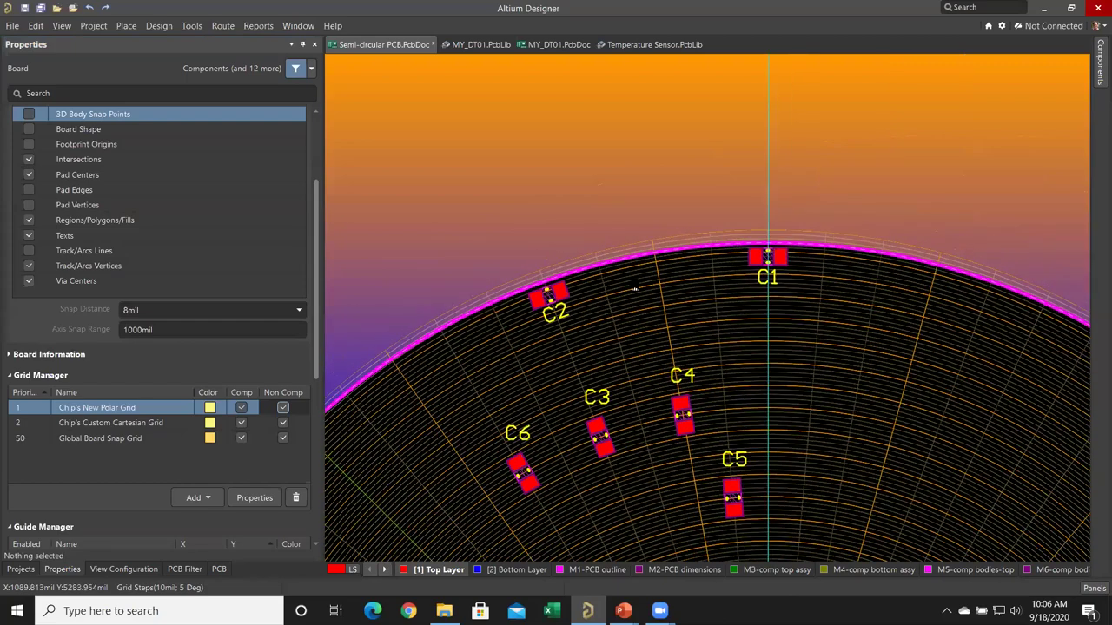
pyautogui.scroll(-3, 700, 287)
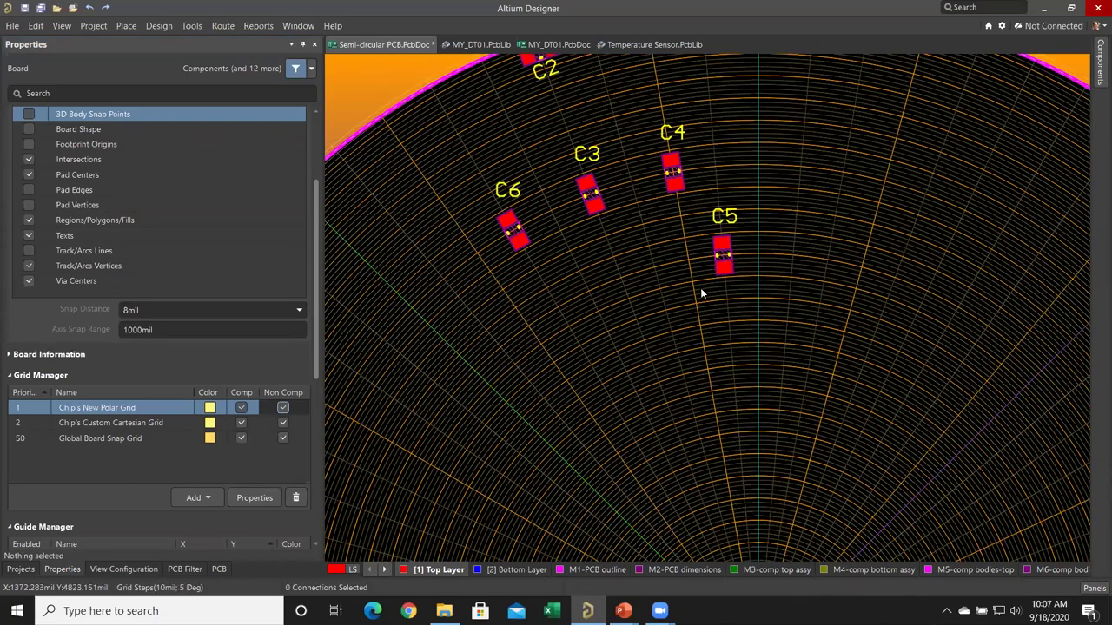
pyautogui.moveTo(721, 256); pyautogui.dragTo(272, 274)
pyautogui.scroll(3, 203, 257)
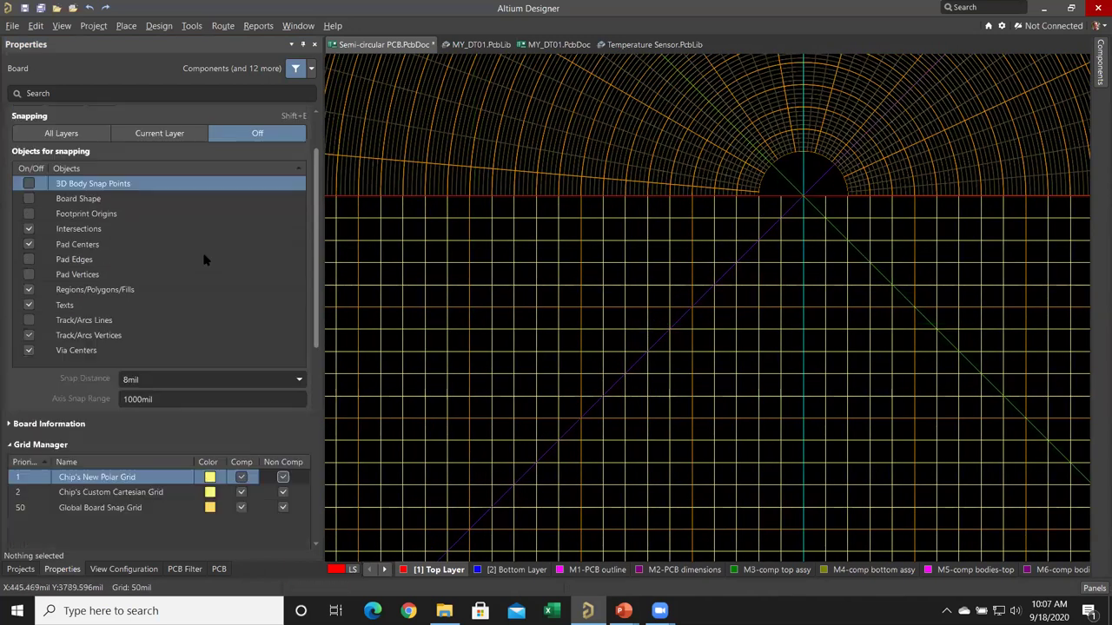
pyautogui.click(28, 167)
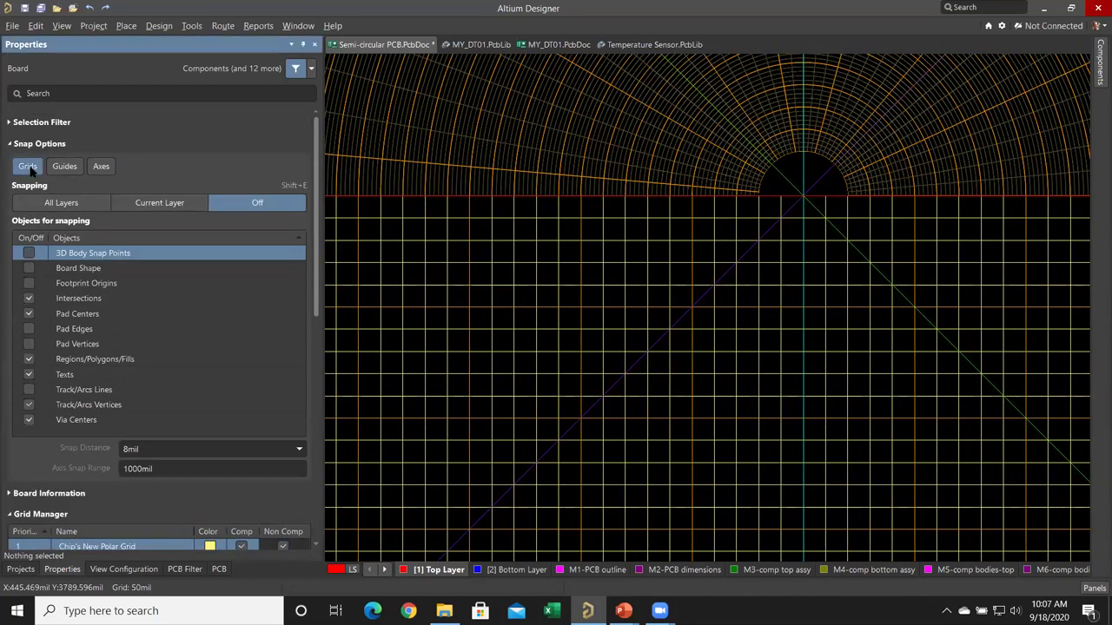
pyautogui.keyDown('ctrl'); pyautogui.scroll(-3, 727, 479); pyautogui.keyUp('ctrl')
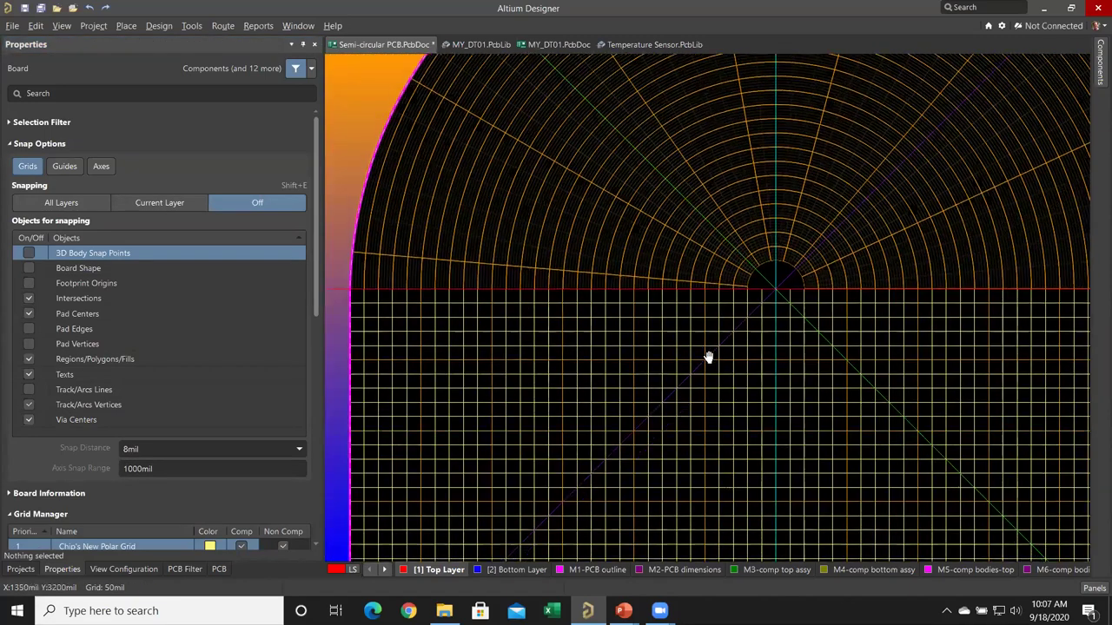
pyautogui.scroll(5, 693, 247)
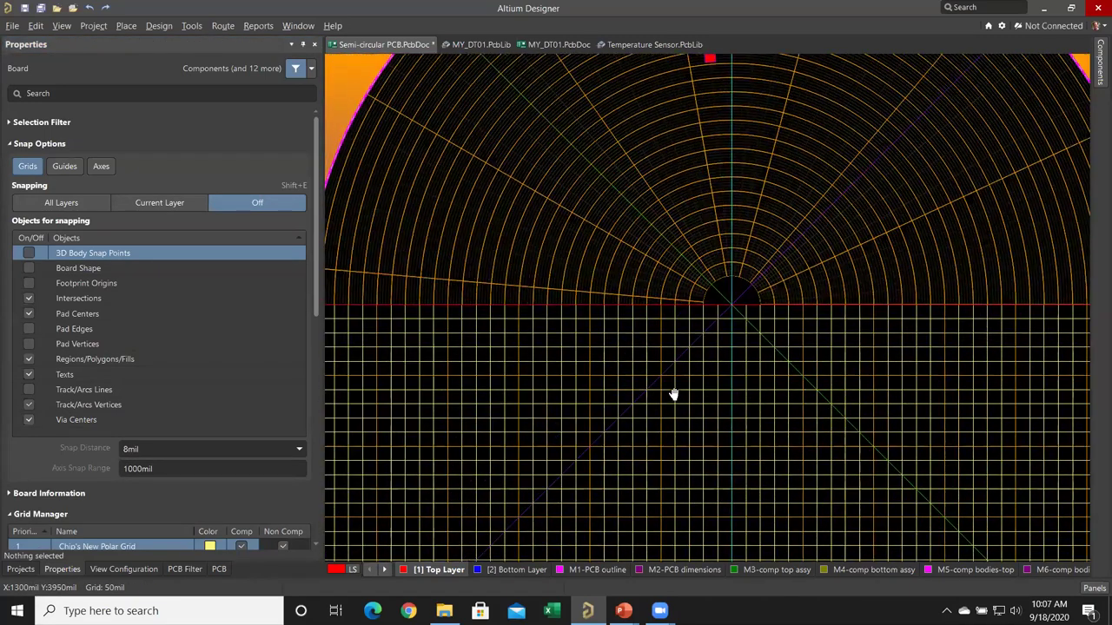
pyautogui.moveTo(704, 122); pyautogui.dragTo(572, 347)
pyautogui.keyDown('ctrl'); pyautogui.scroll(5, 556, 455); pyautogui.keyUp('ctrl')
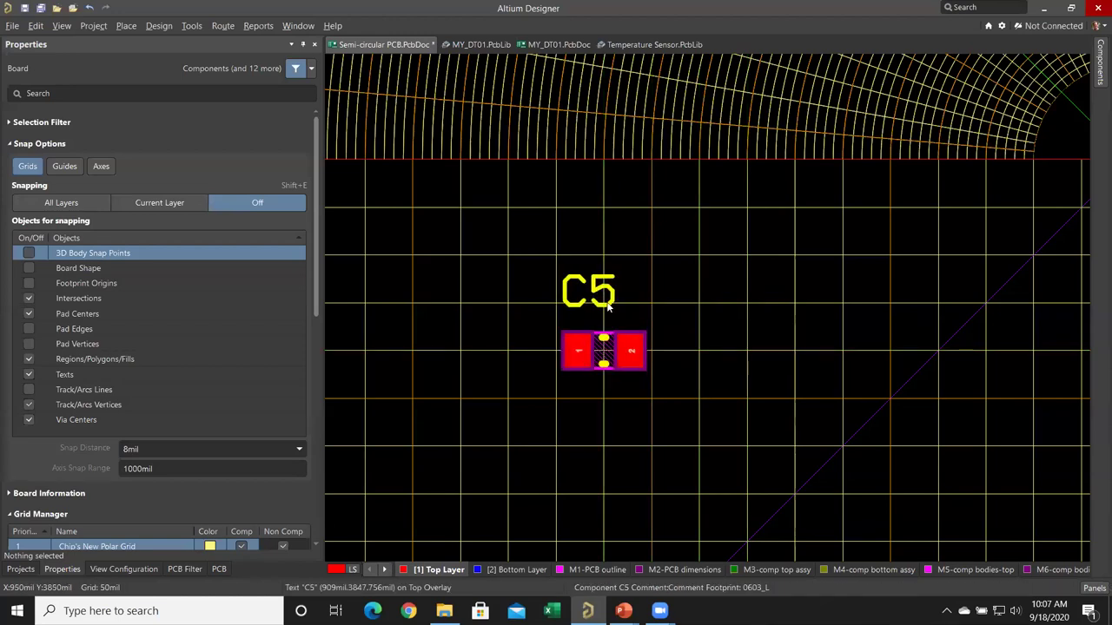
# Turn off grid snapping and place C5's designator centred just below the capacitor
pyautogui.click(23, 165)
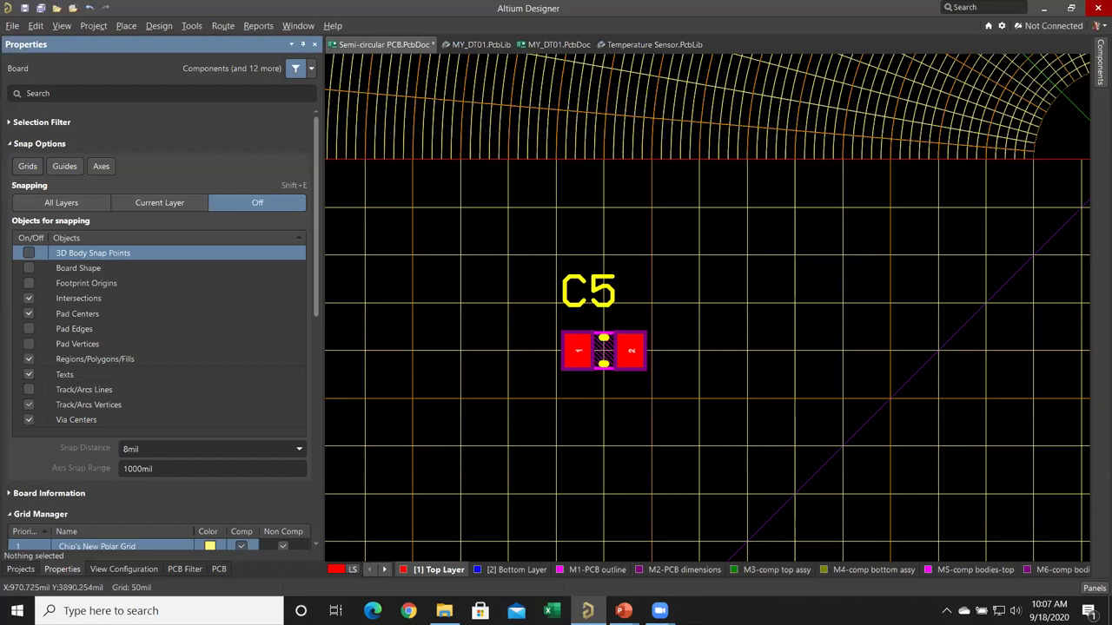
pyautogui.moveTo(606, 307); pyautogui.dragTo(619, 409)
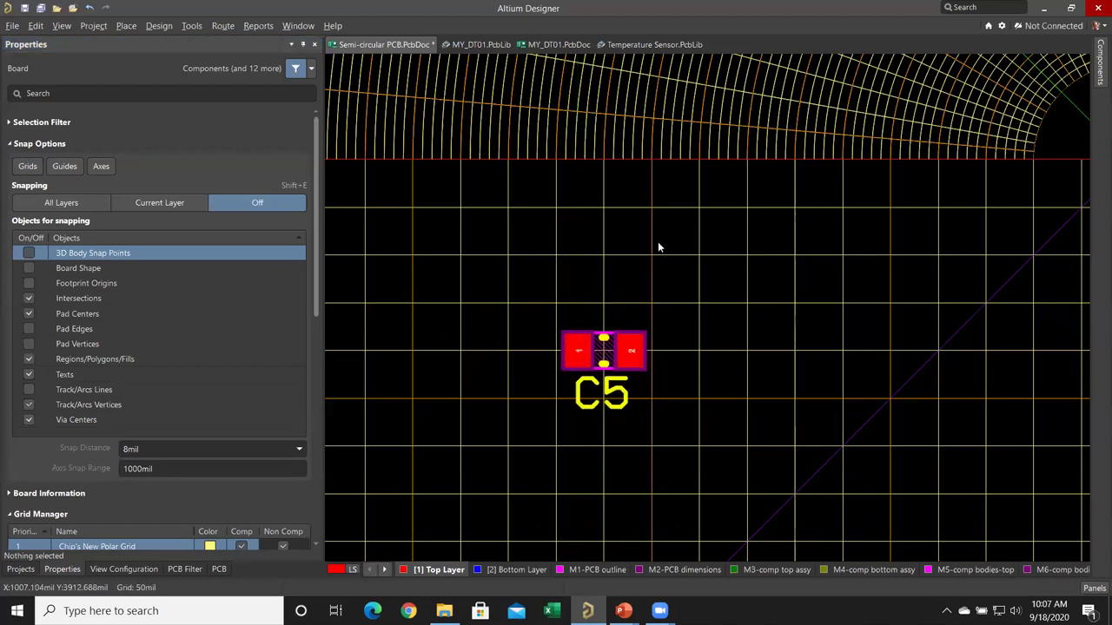
# Turn grid snapping back on and move C5 farther left and slightly down on the Cartesian grid, to about X 700 mil, Y 3750 mil
pyautogui.keyDown('ctrl'); pyautogui.scroll(-3, 658, 242); pyautogui.keyUp('ctrl')
pyautogui.keyDown('ctrl'); pyautogui.scroll(-1, 660, 241); pyautogui.keyUp('ctrl')
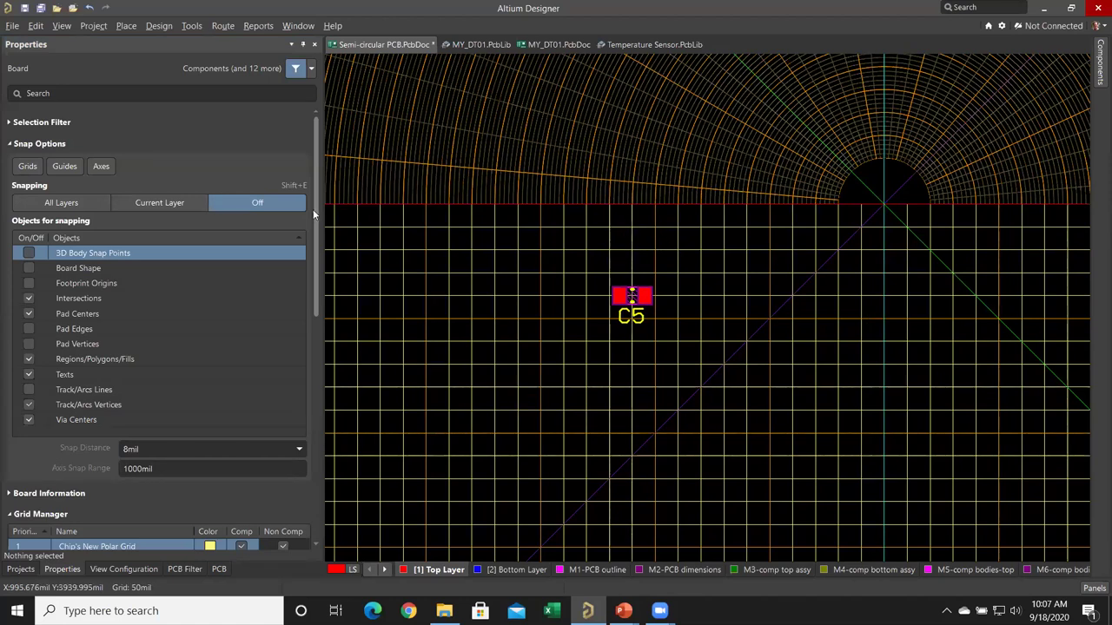
pyautogui.click(22, 170)
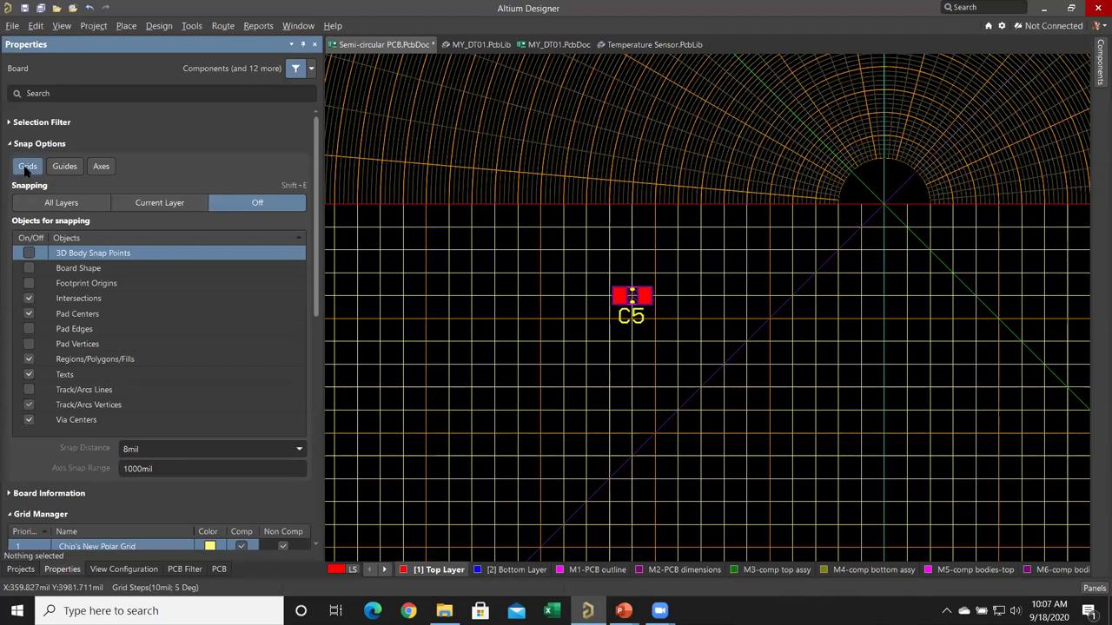
pyautogui.moveTo(632, 296); pyautogui.dragTo(523, 317)
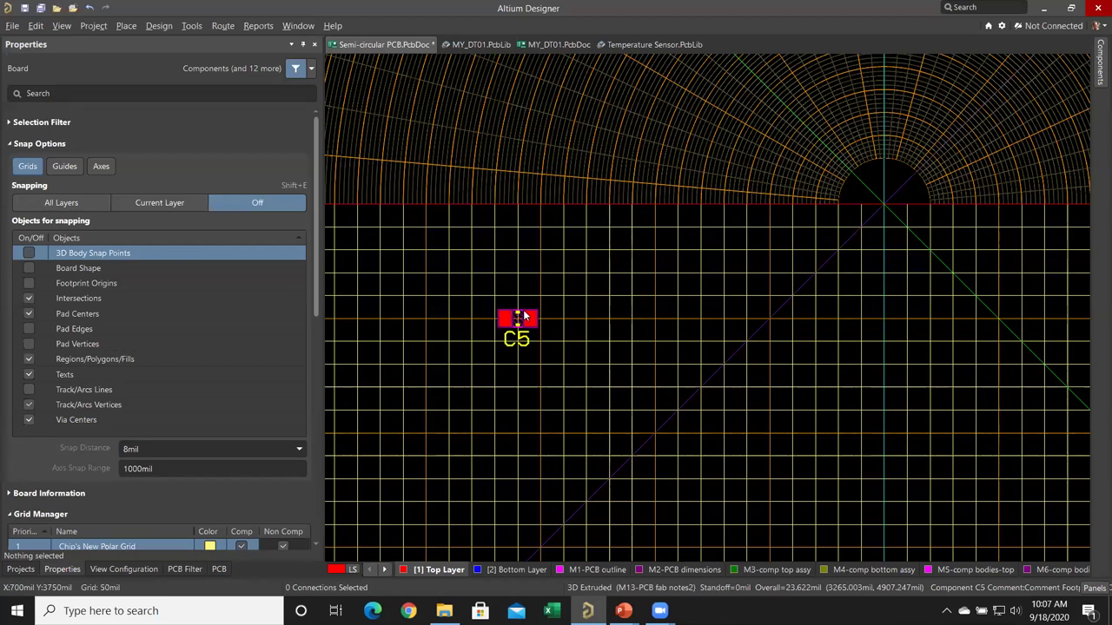
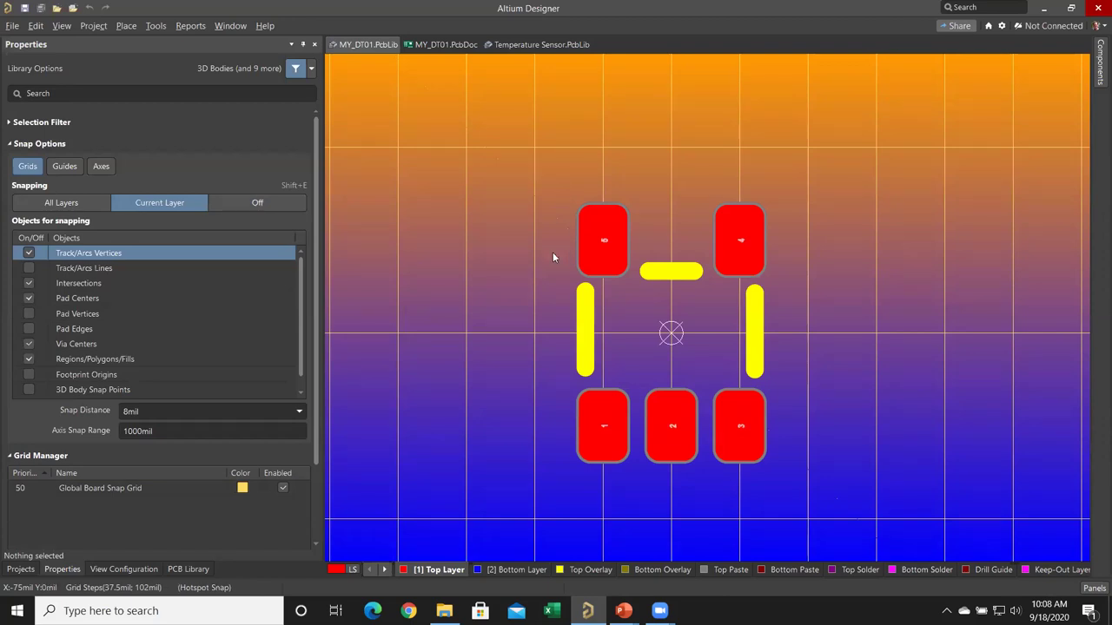
# Measure the centre-to-centre distance between pads 1 and 2 of the footprint, using the pad-centre snap points
pyautogui.click(118, 298)
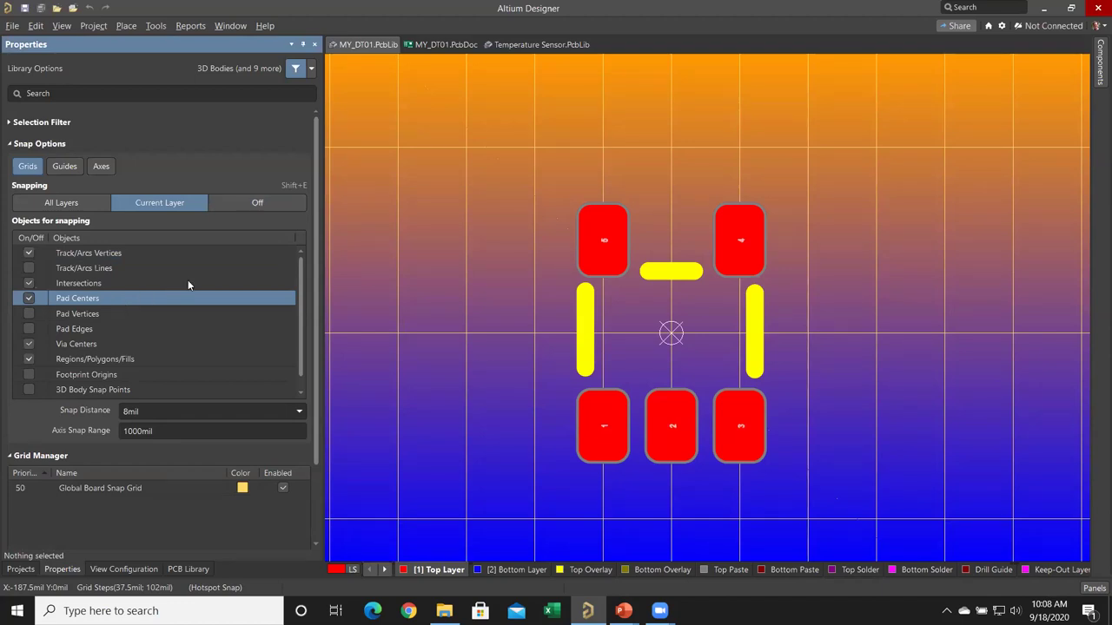
pyautogui.click(190, 25)
pyautogui.click(219, 116)
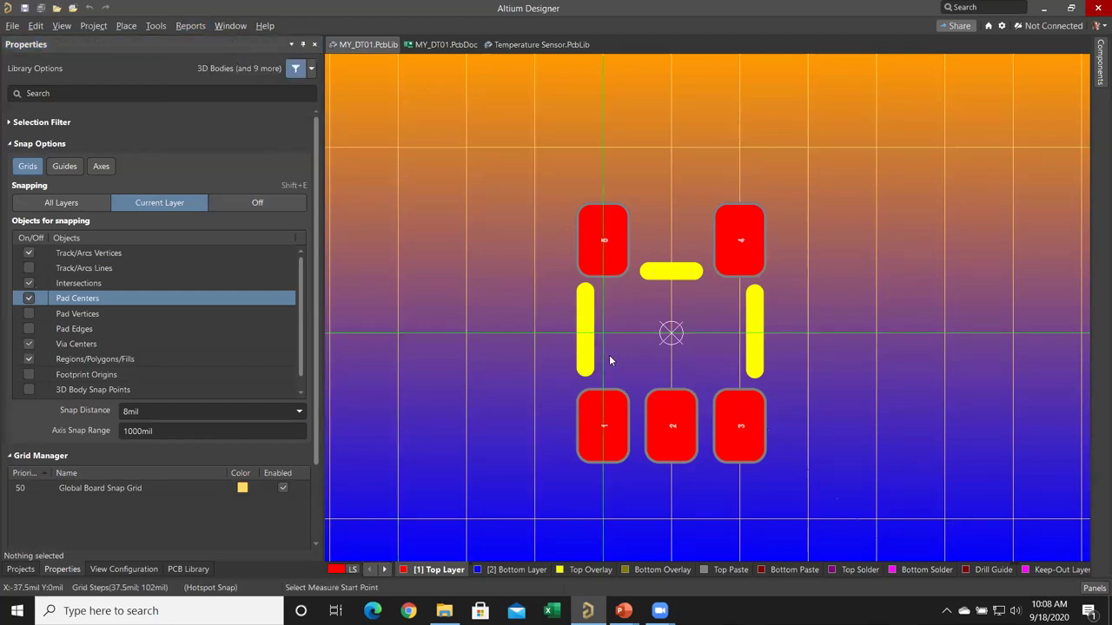
pyautogui.click(603, 425)
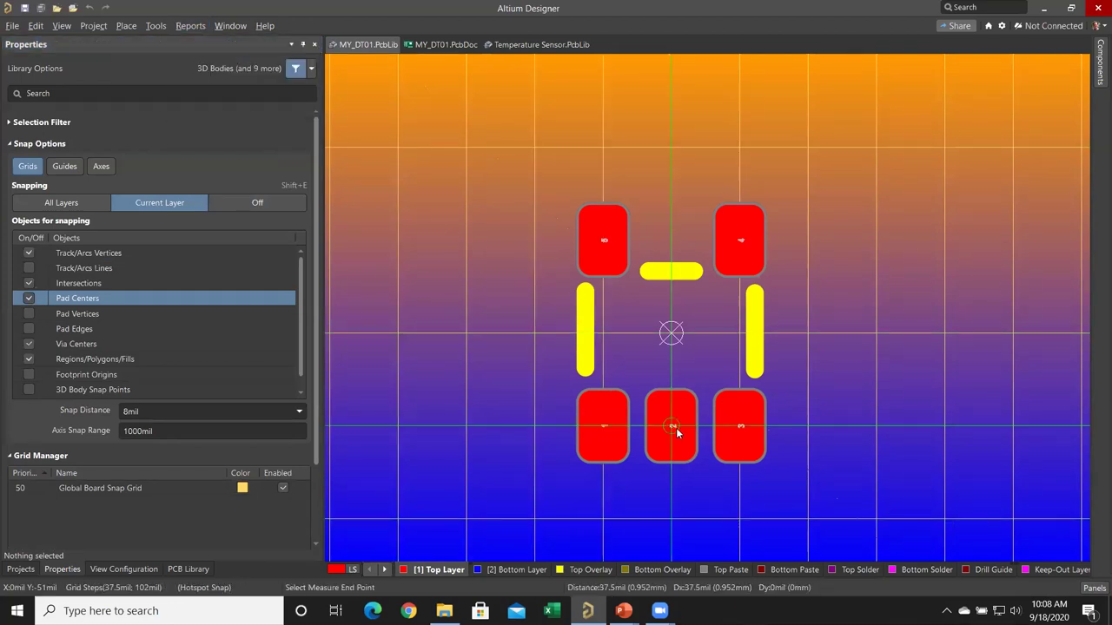
pyautogui.click(672, 426)
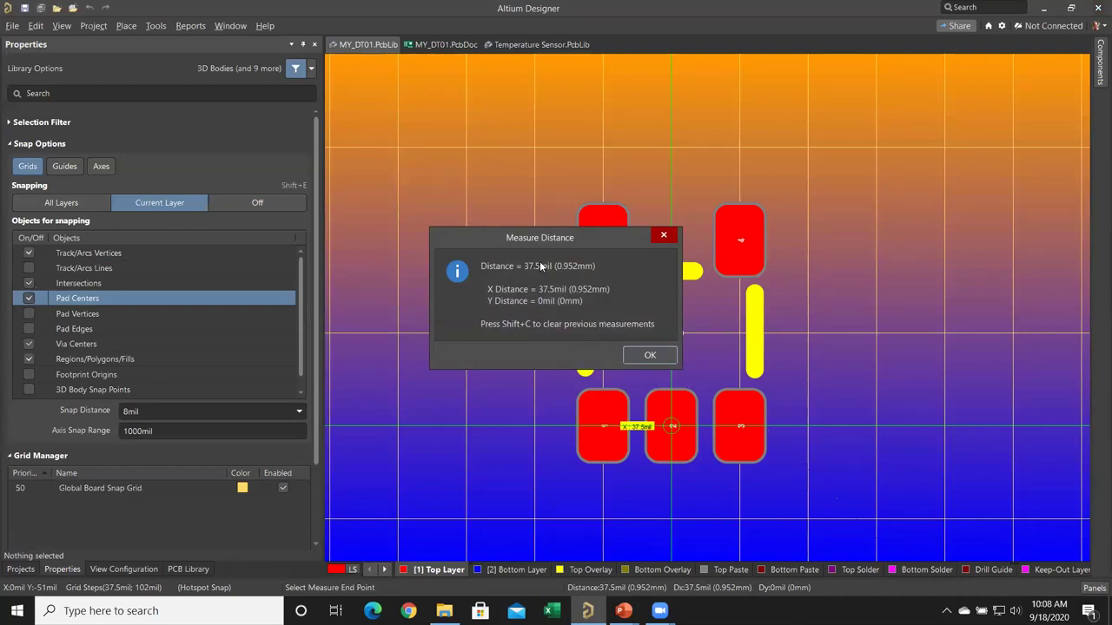
pyautogui.click(649, 356)
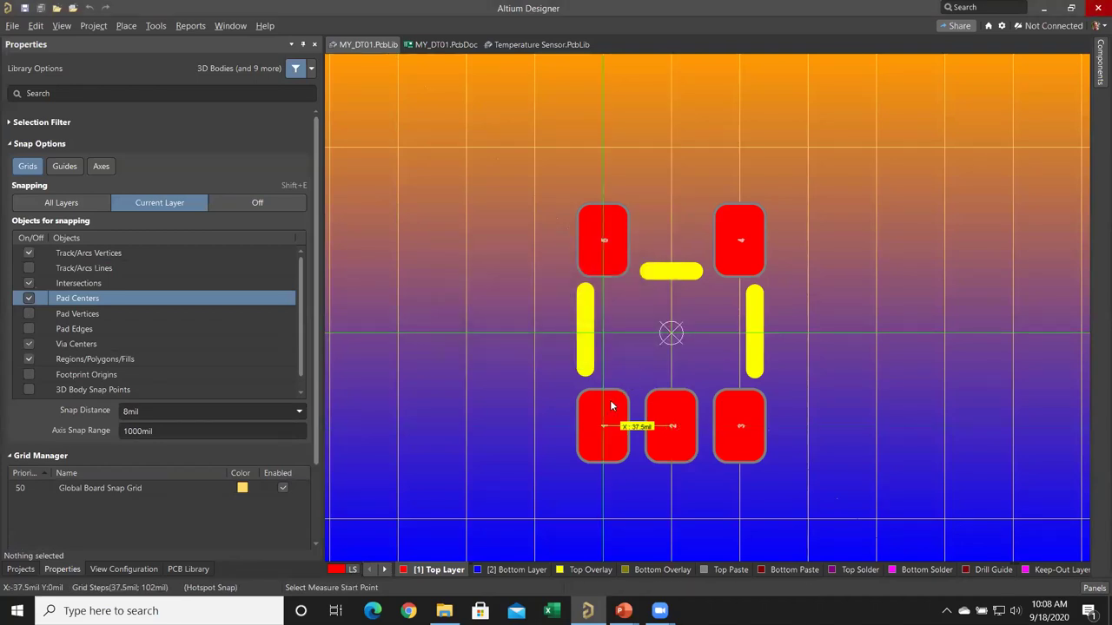
# Measure the vertical centre-to-centre distance from pad 1 to the pad directly above it
pyautogui.click(605, 420)
pyautogui.click(603, 239)
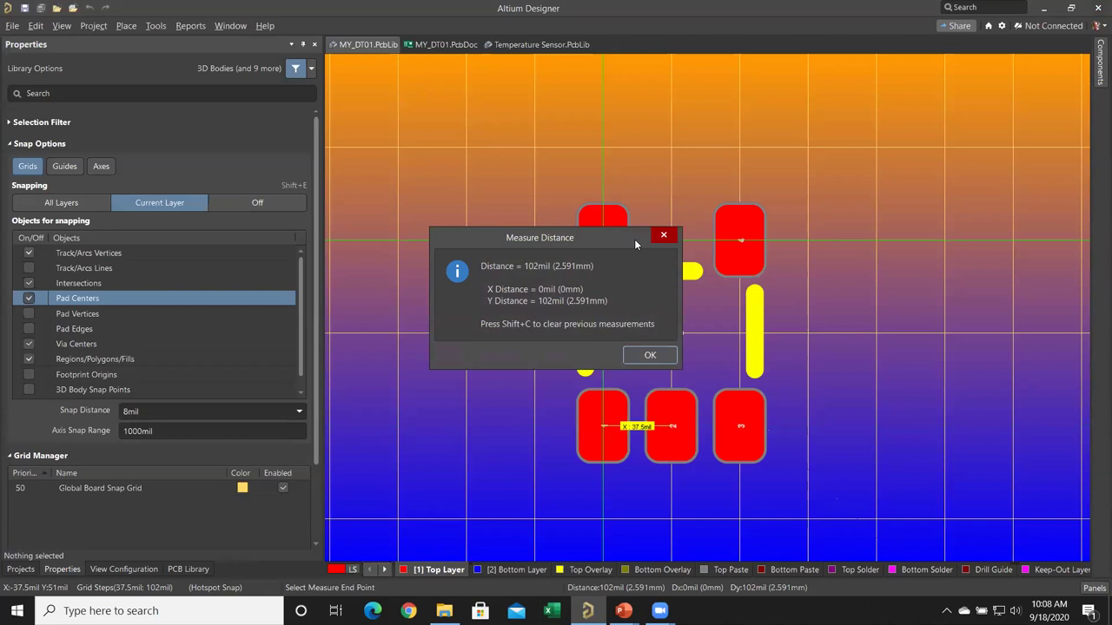
pyautogui.click(650, 355)
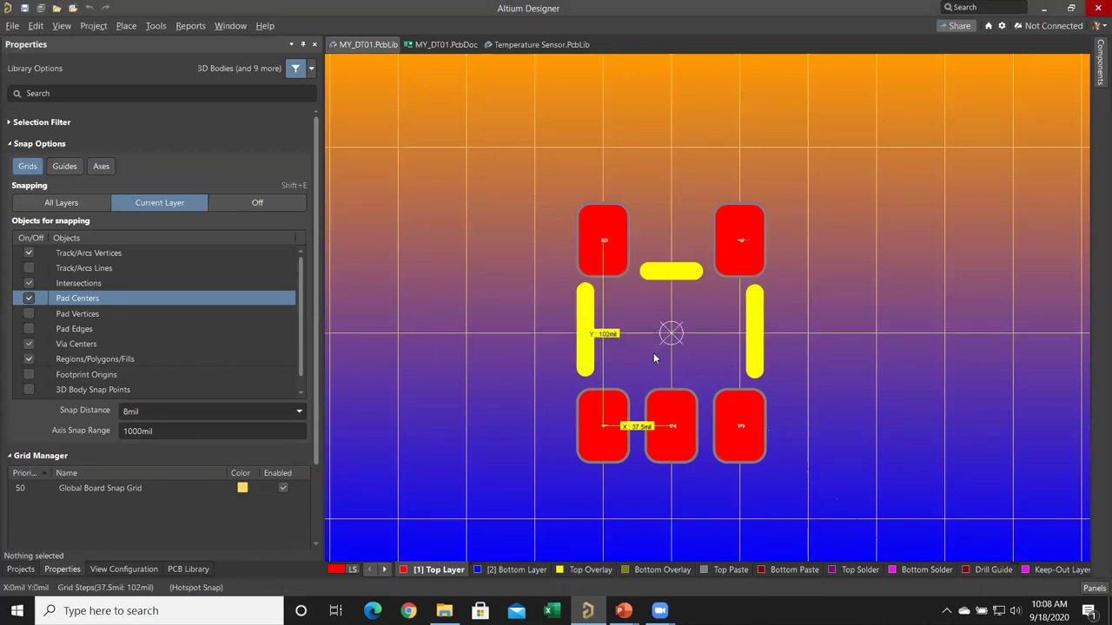
# Inspect the Global Board Snap Grid's Step X and Step Y settings, toggle their link on and off, and accept the grid
pyautogui.keyDown('ctrl'); pyautogui.scroll(2, 623, 382); pyautogui.keyUp('ctrl')
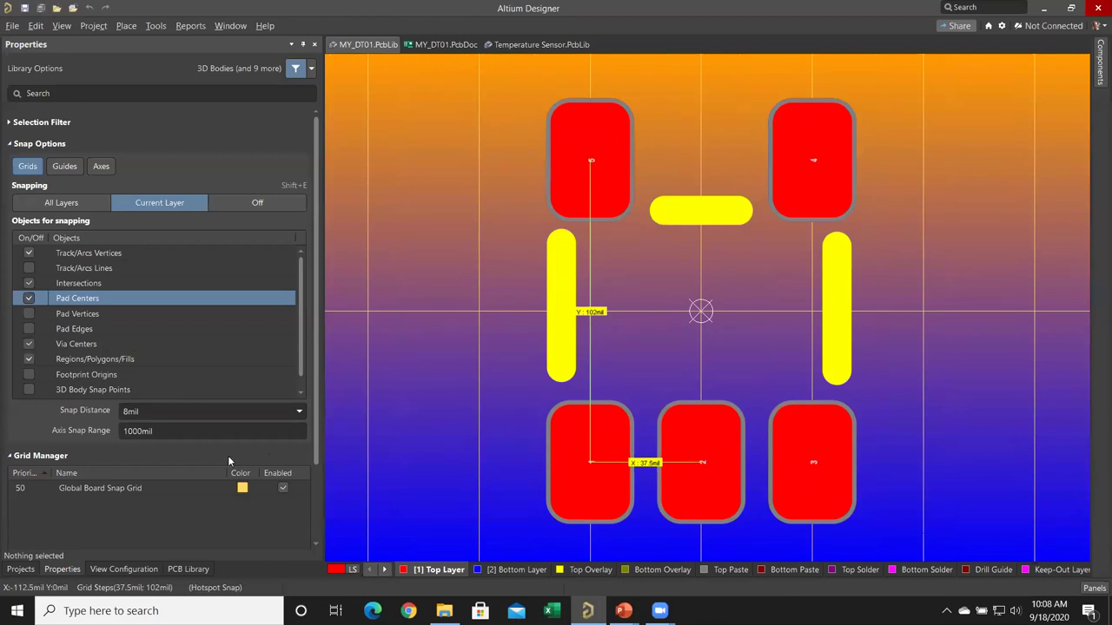
pyautogui.doubleClick(168, 487)
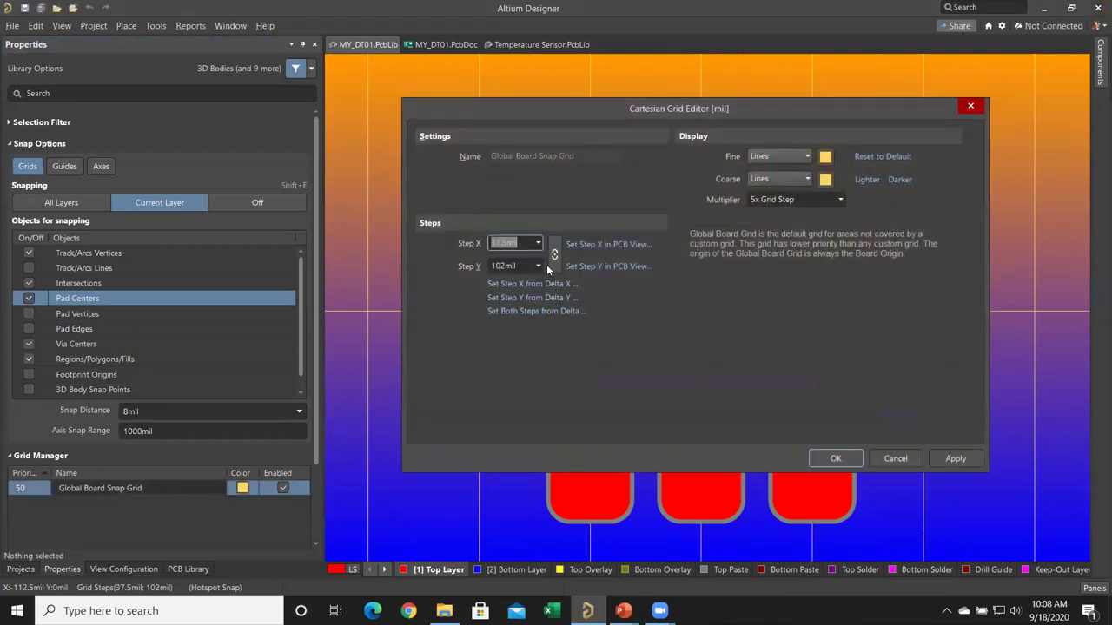
pyautogui.click(554, 255)
pyautogui.click(554, 256)
pyautogui.click(835, 458)
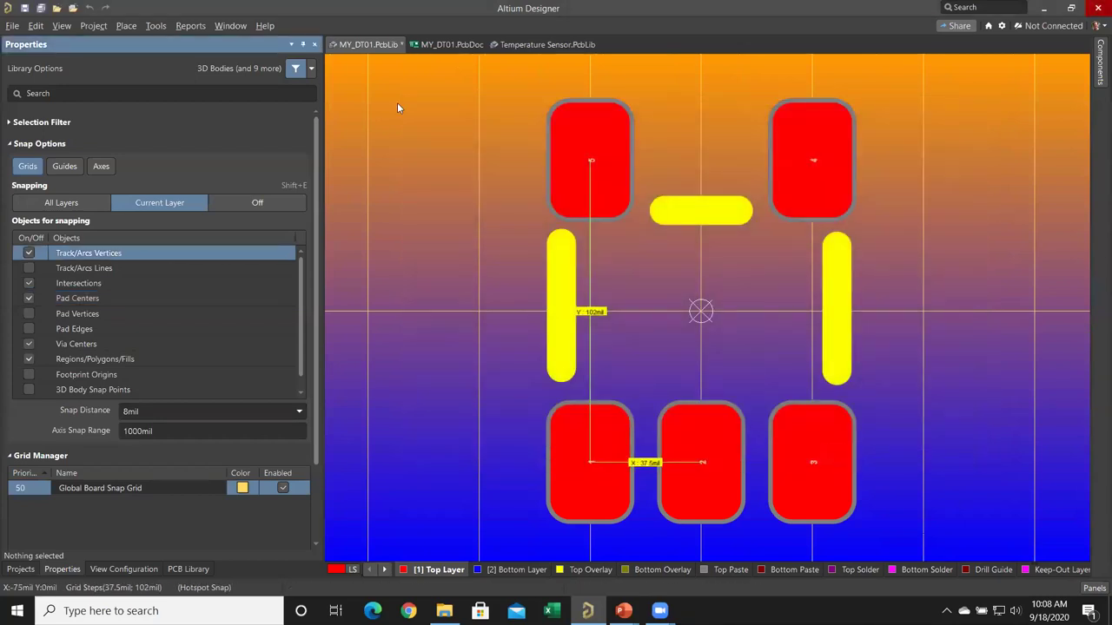
# Create a new blank footprint in the library and clear the earlier measurement marks from the workspace
pyautogui.click(155, 25)
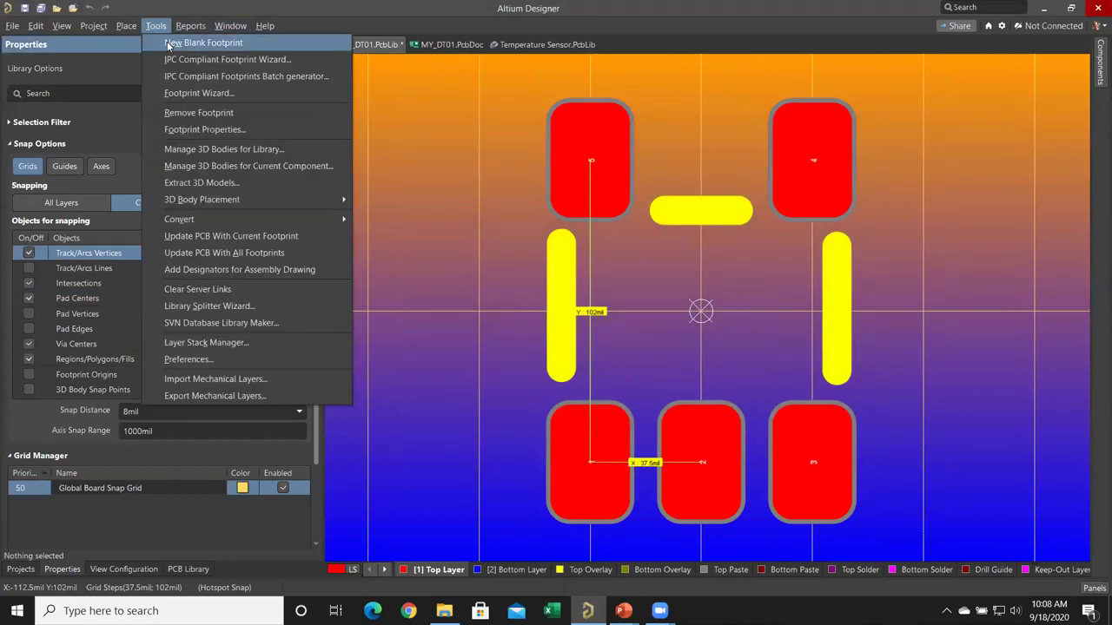
pyautogui.click(168, 44)
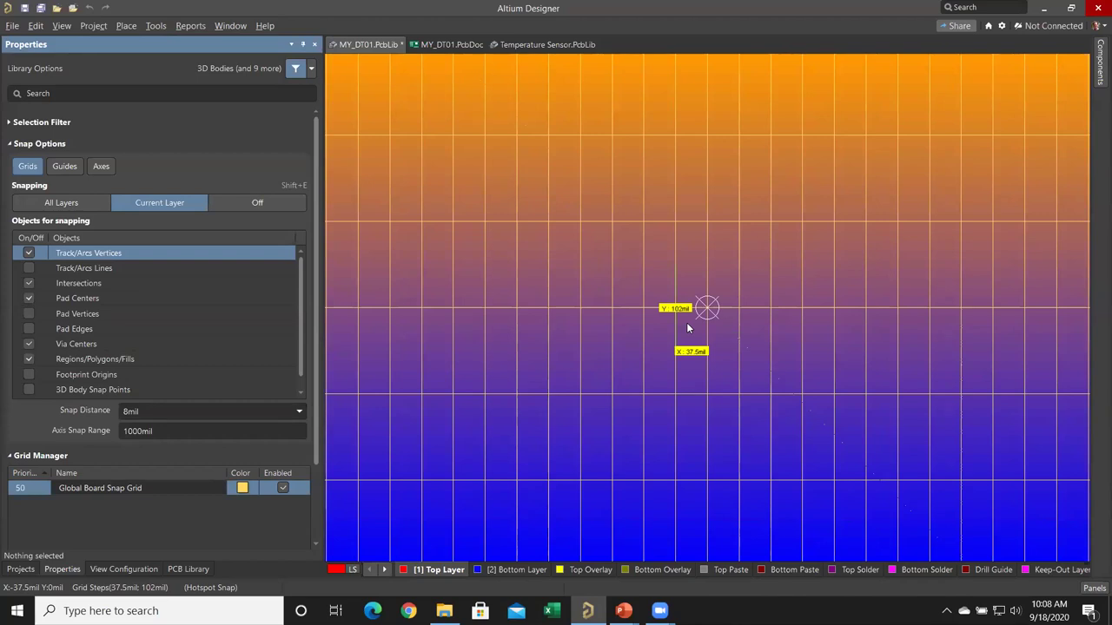
pyautogui.rightClick(671, 322)
pyautogui.press('Escape')
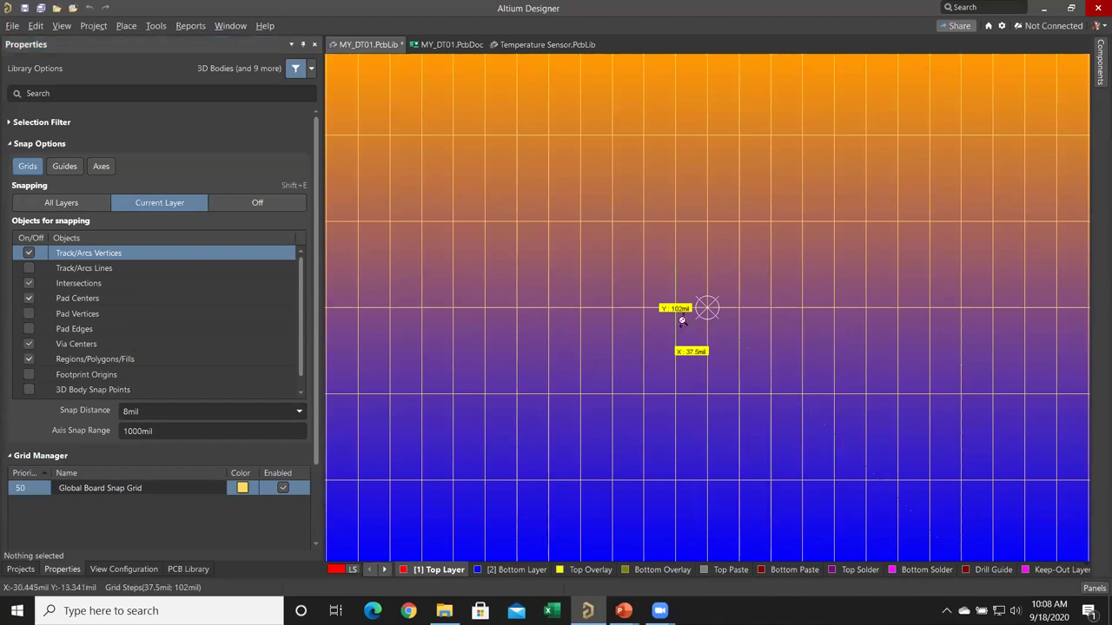
pyautogui.keyDown('ctrl'); pyautogui.scroll(2, 682, 320); pyautogui.keyUp('ctrl')
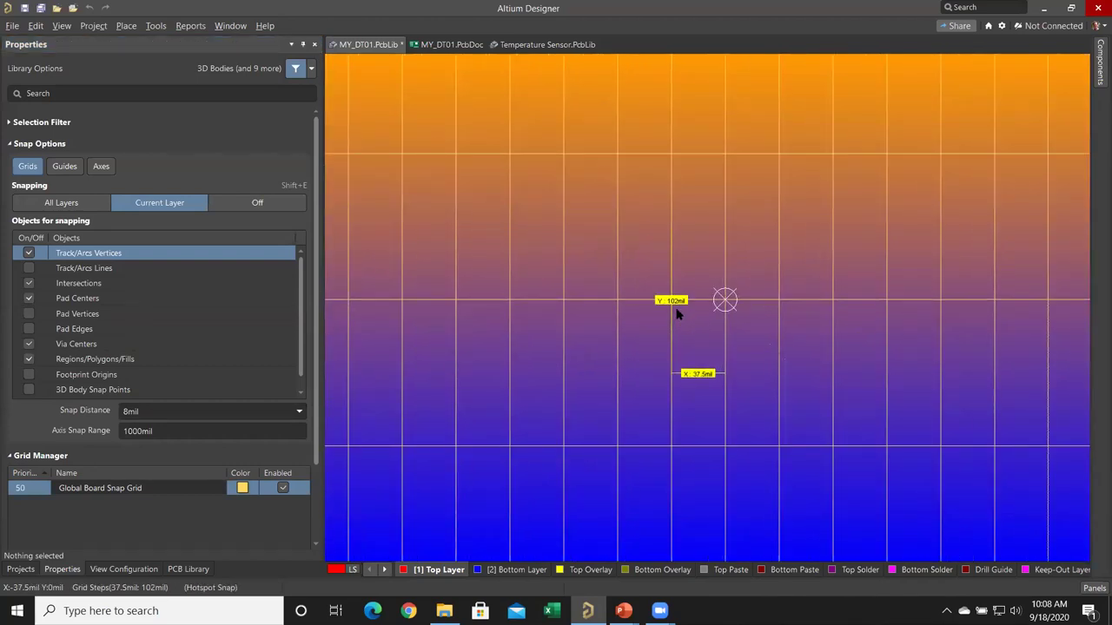
pyautogui.rightClick(681, 327)
pyautogui.click(712, 350)
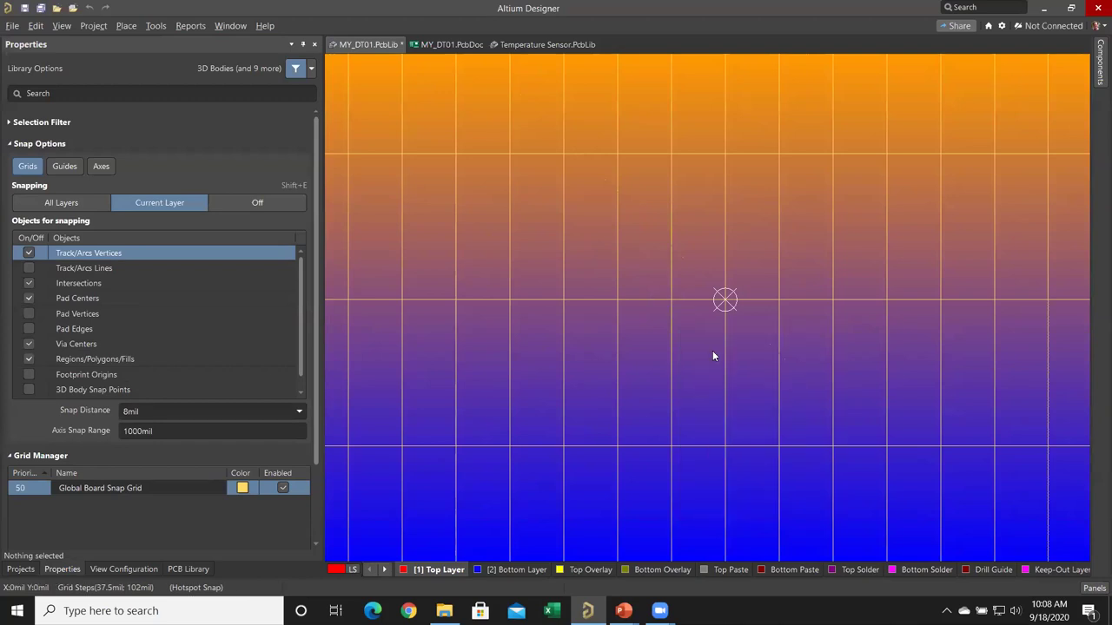
# Place pads 1, 2 and 3 on adjacent grid intersections in a row, starting with designator 1 at the footprint's origin
pyautogui.click(126, 26)
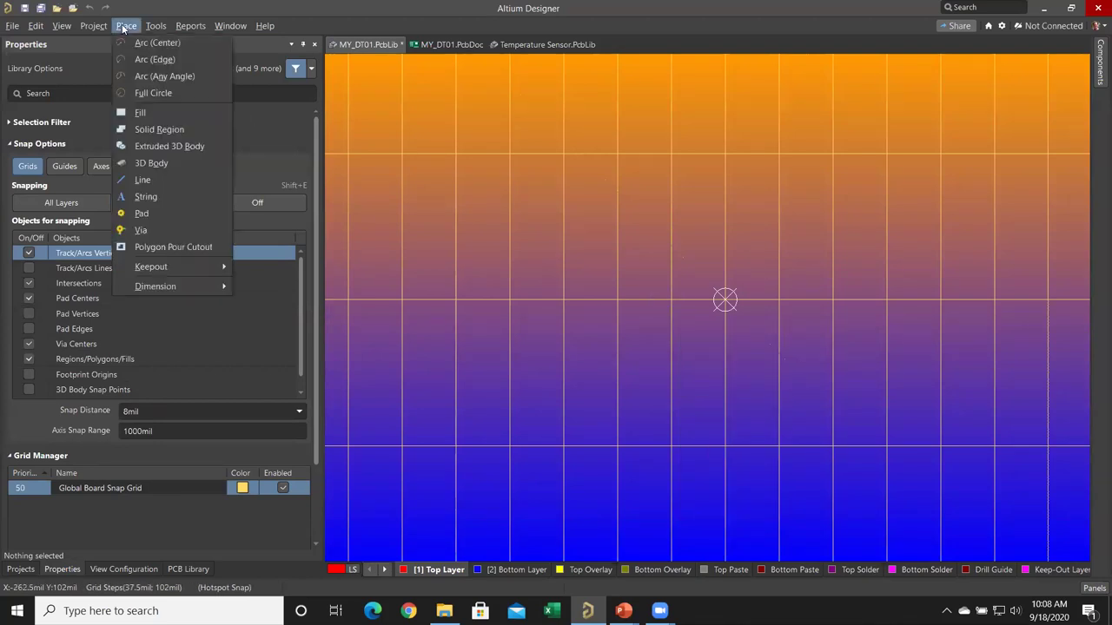
pyautogui.click(142, 214)
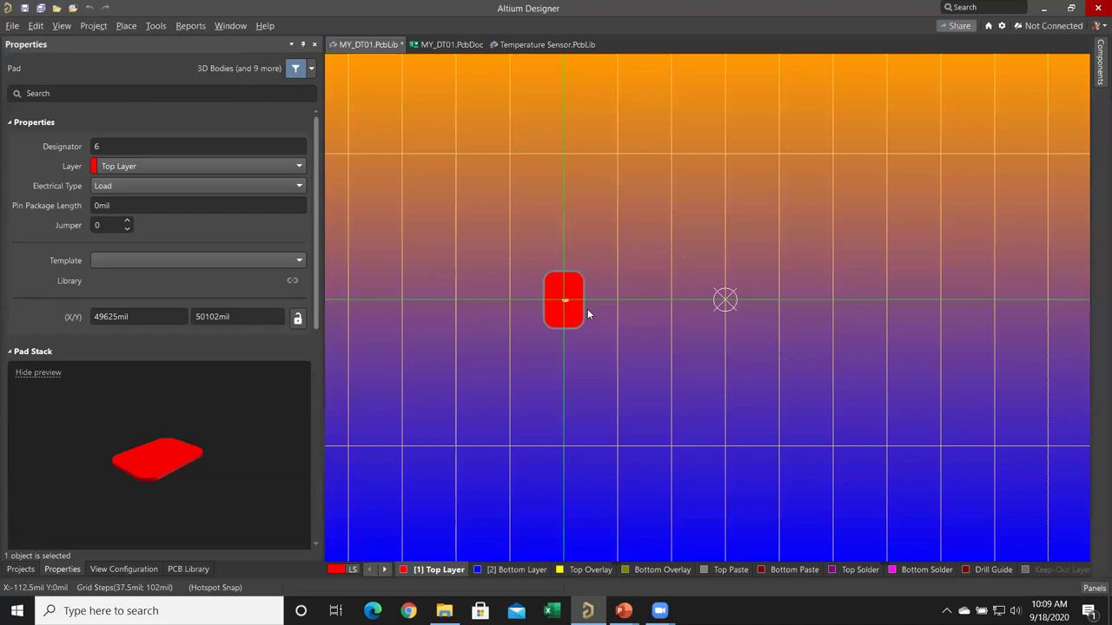
pyautogui.press('Tab')
pyautogui.write('1')
pyautogui.press('Return')
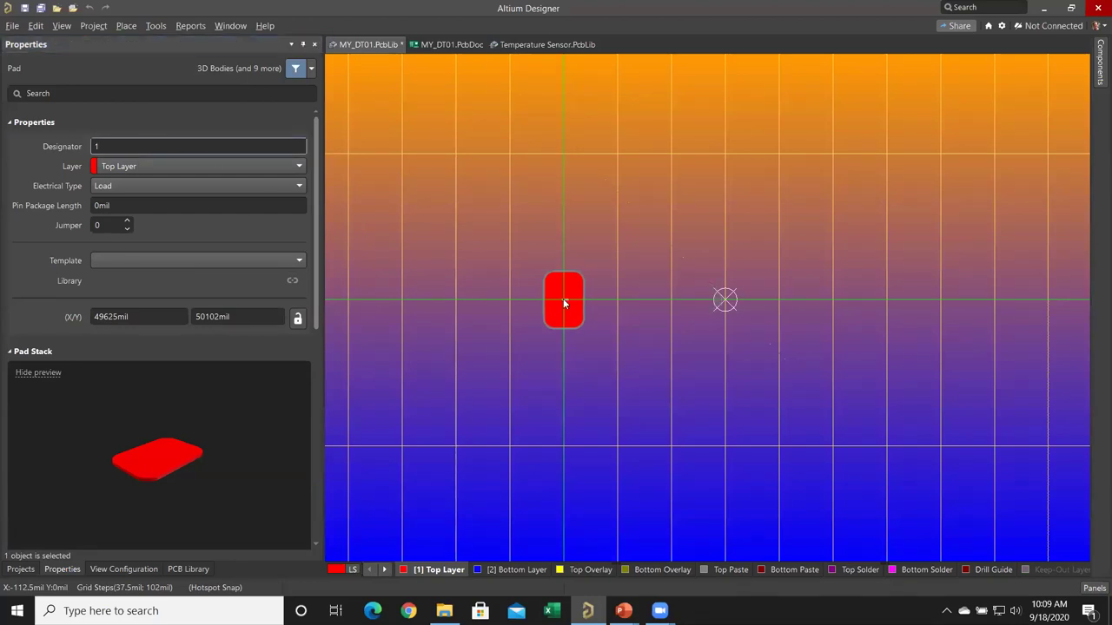
pyautogui.click(725, 300)
pyautogui.click(778, 299)
pyautogui.click(833, 300)
# Place pad 4 one grid row above pad 3 and pad 5 above pad 1, finishing pad placement
pyautogui.click(833, 154)
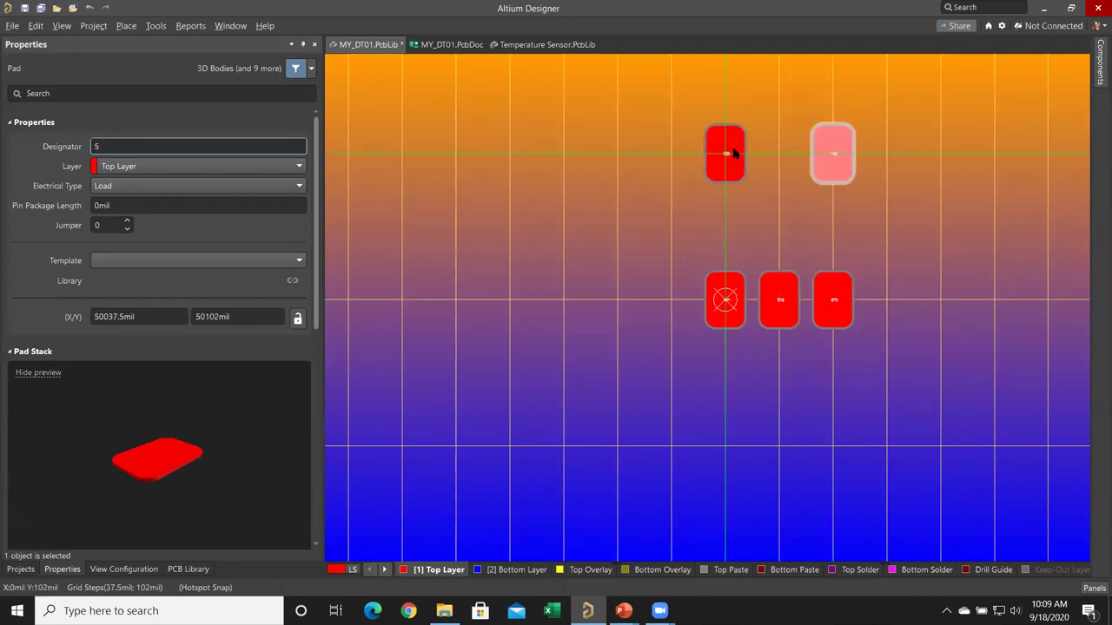
pyautogui.click(725, 154)
pyautogui.press('Escape')
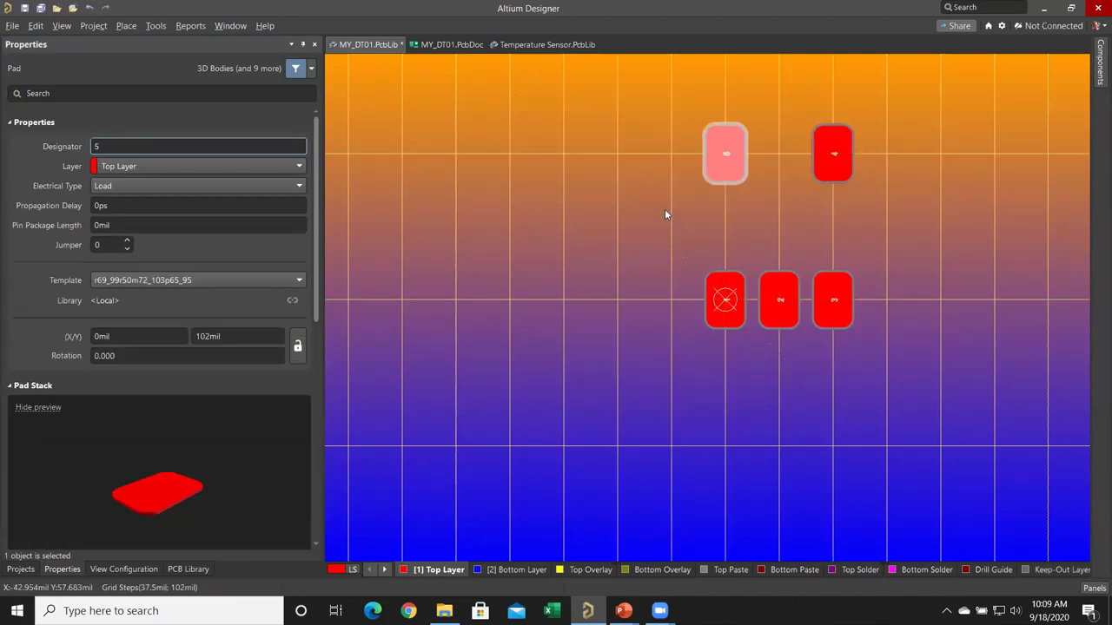
# Look over the finished pad layout and check the Global Board Snap Grid's Step X and Step Y settings
pyautogui.keyDown('ctrl'); pyautogui.scroll(4, 665, 213); pyautogui.keyUp('ctrl')
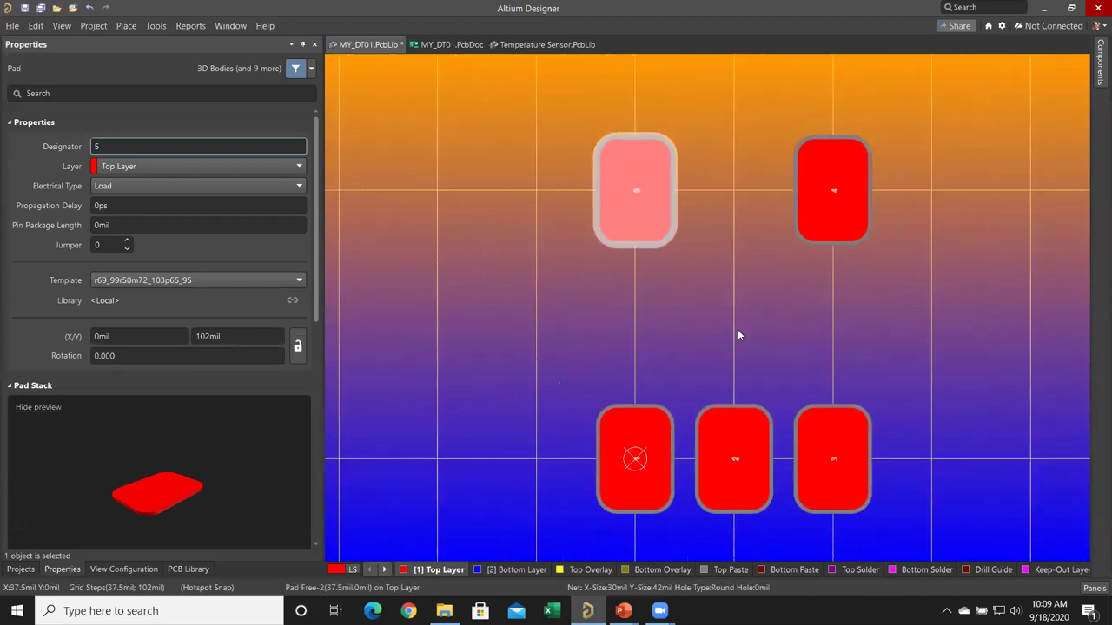
pyautogui.click(745, 343)
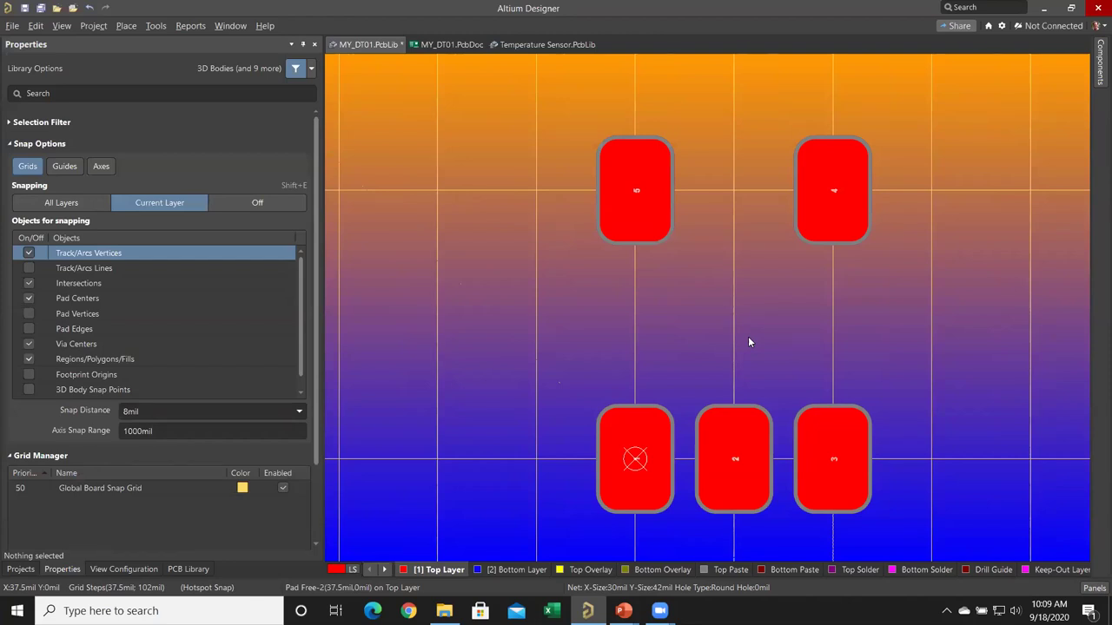
pyautogui.doubleClick(190, 486)
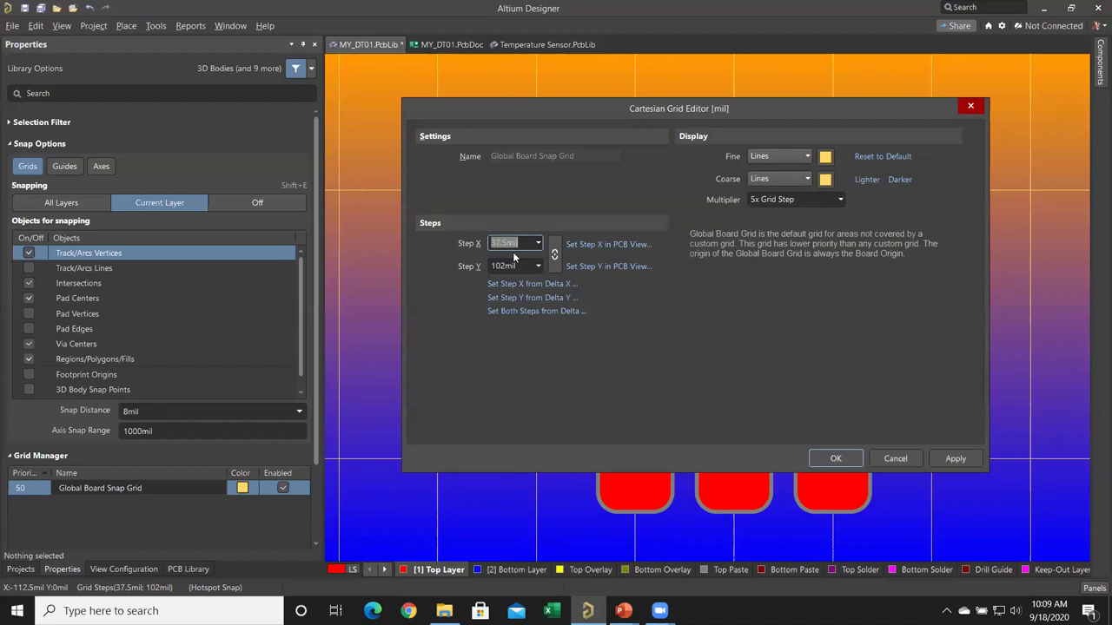
pyautogui.click(836, 458)
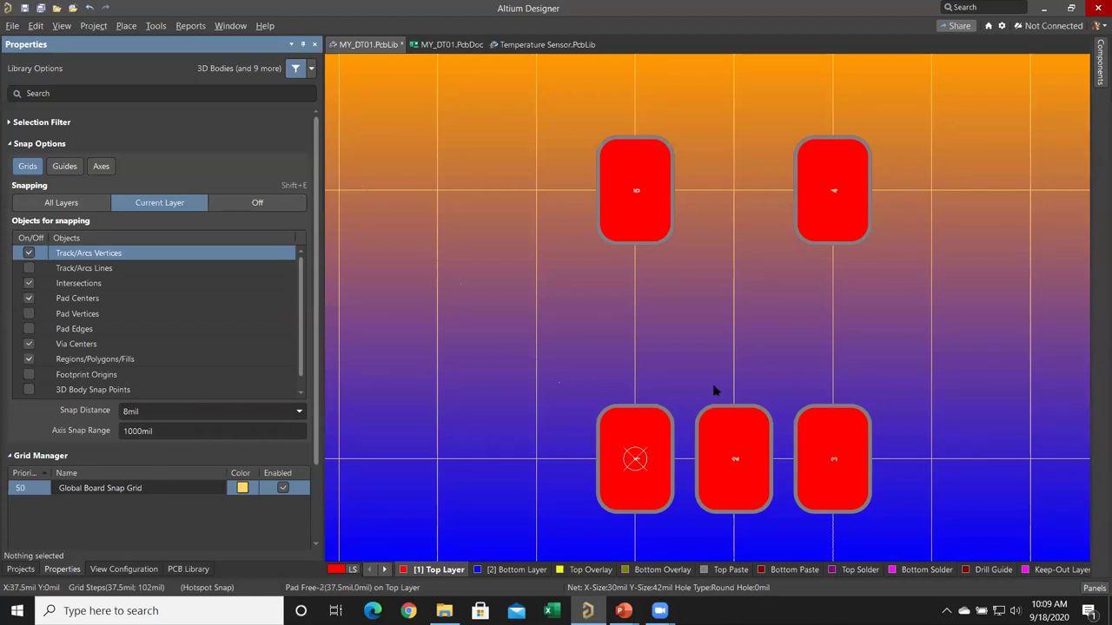
# Open the recent document Semi-circular PCB.PcbDoc, from the snapping webinar's copied folder, showing the capacitors on the polar grid
pyautogui.click(12, 26)
pyautogui.moveTo(69, 363)
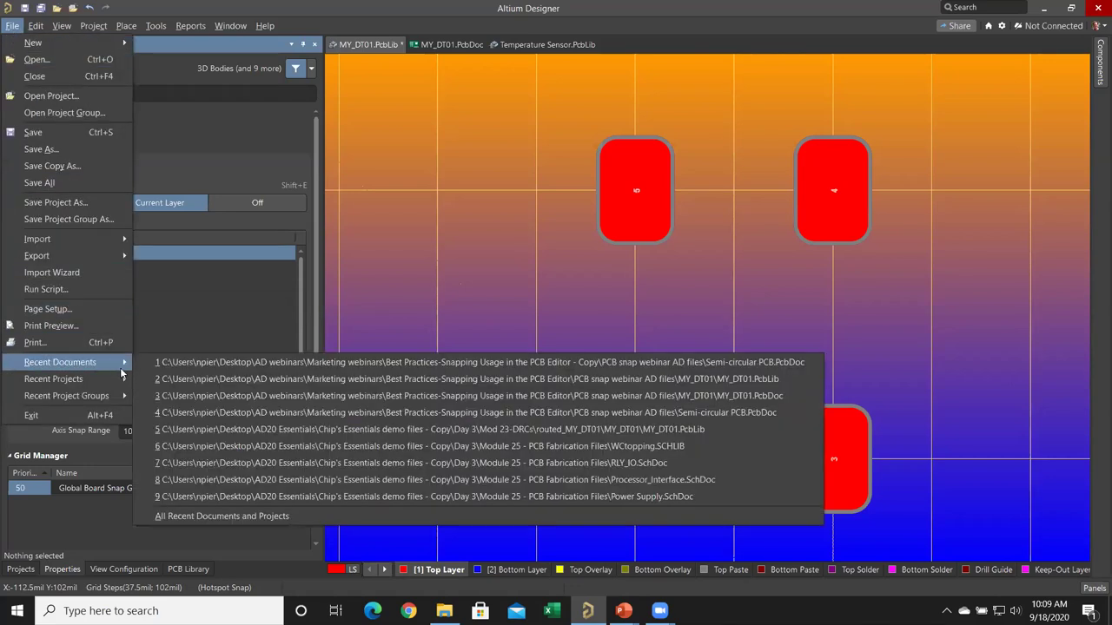
pyautogui.click(218, 364)
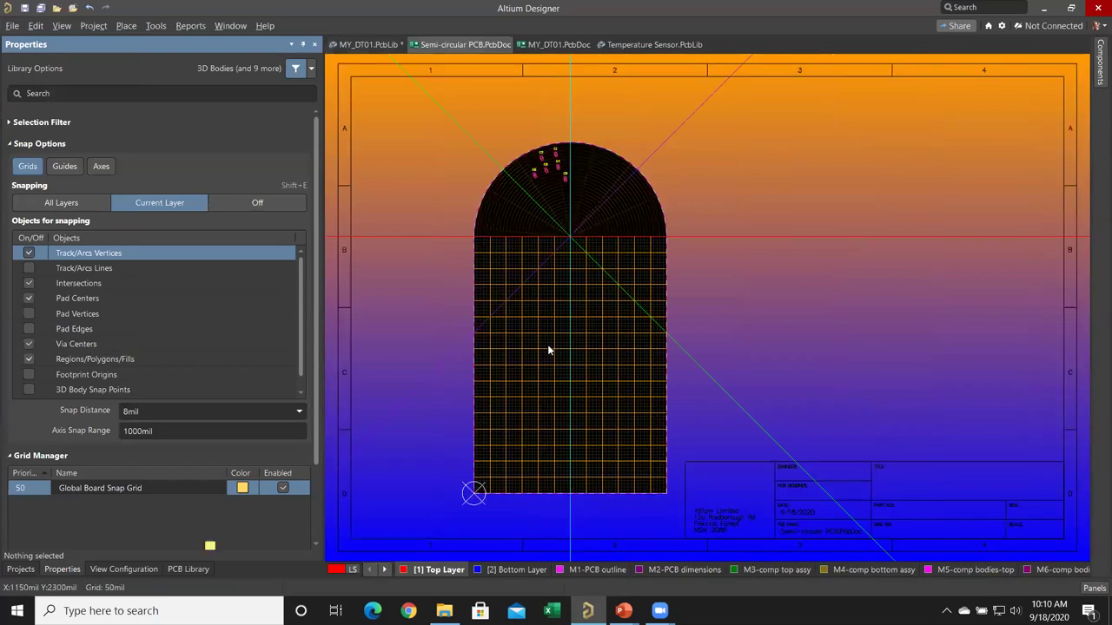
pyautogui.keyDown('ctrl'); pyautogui.scroll(3, 549, 182); pyautogui.keyUp('ctrl')
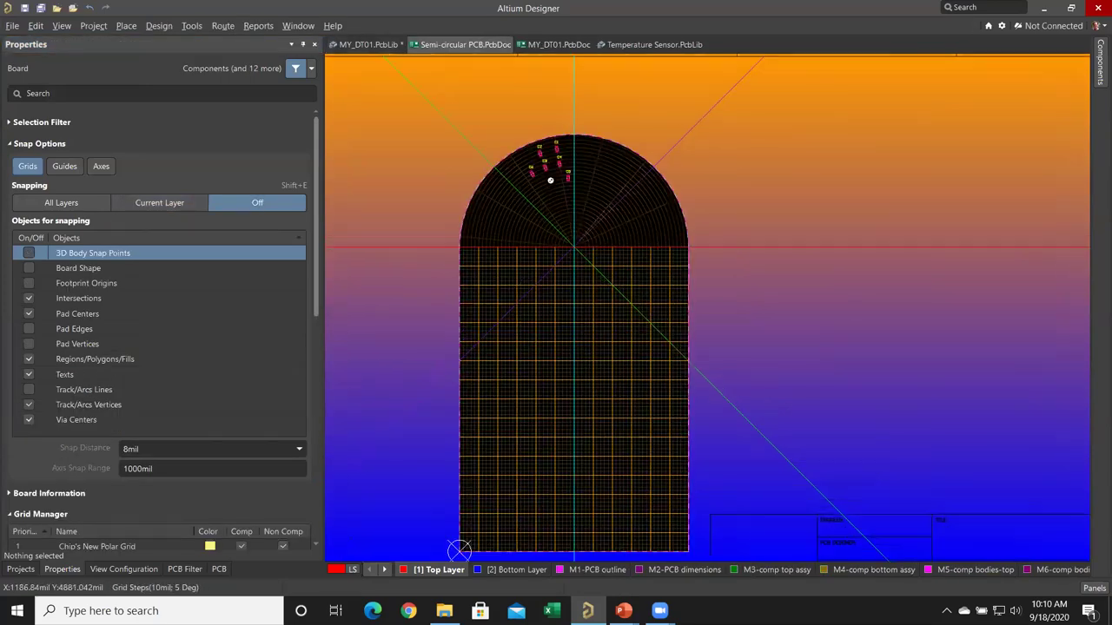
pyautogui.keyDown('ctrl'); pyautogui.scroll(2, 550, 181); pyautogui.keyUp('ctrl')
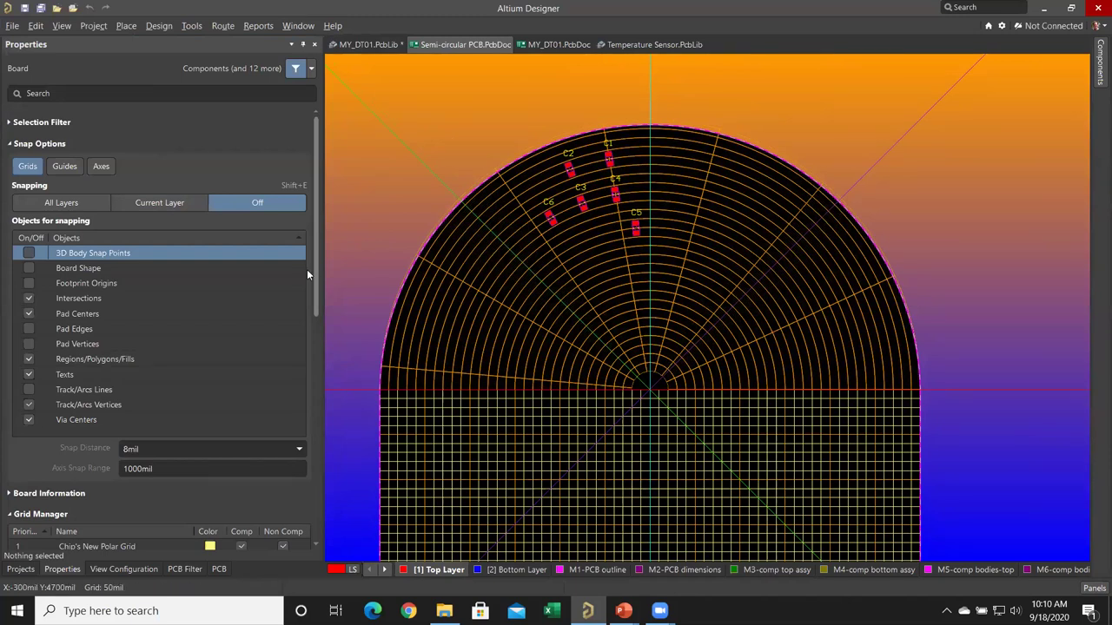
# Examine the board's entries in the Grid Manager and Guide Manager, sorting the guides by name
pyautogui.scroll(-5, 123, 420)
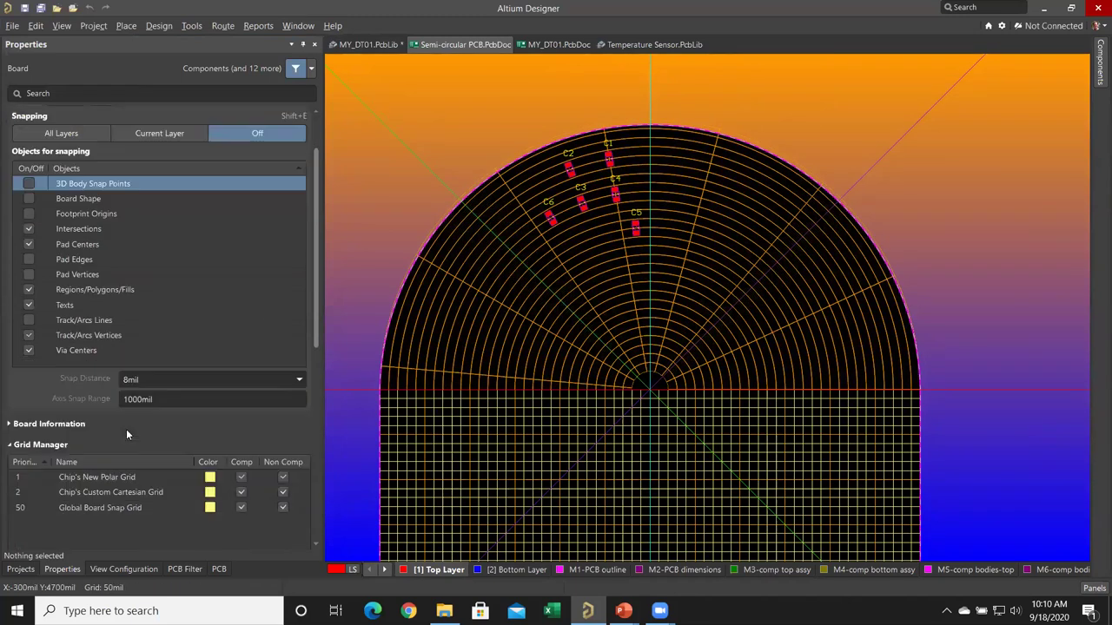
pyautogui.scroll(-4, 139, 415)
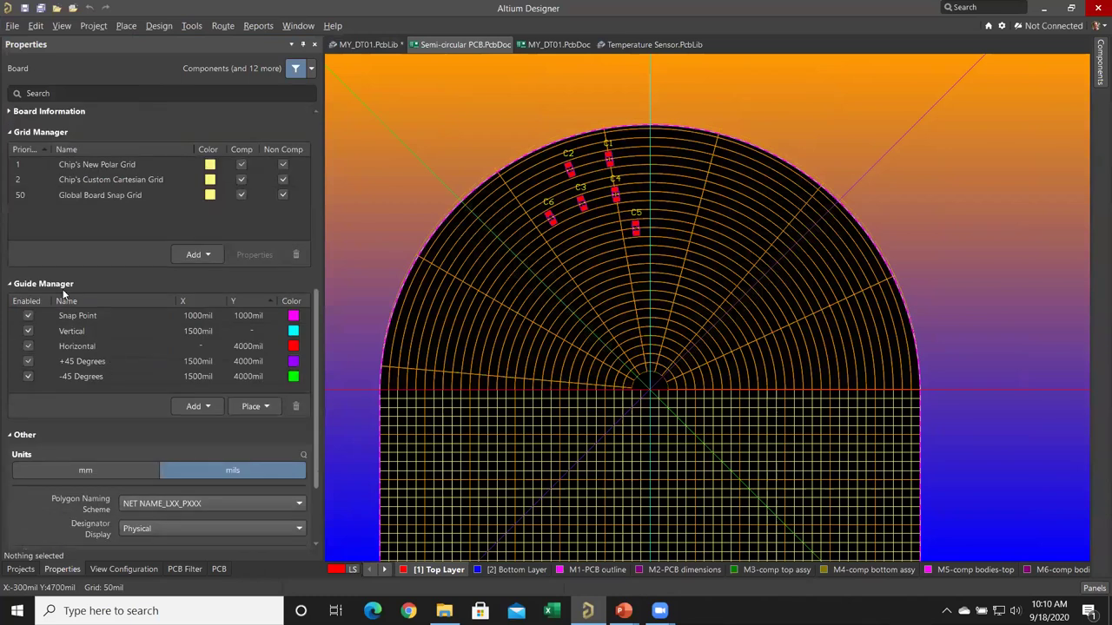
pyautogui.click(99, 316)
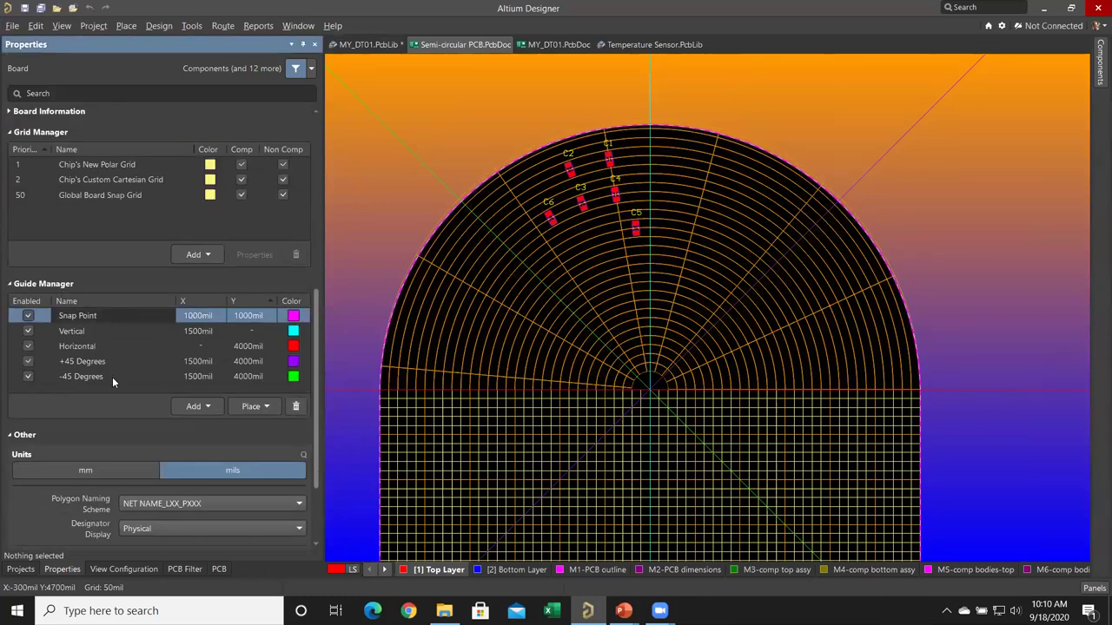
pyautogui.click(117, 302)
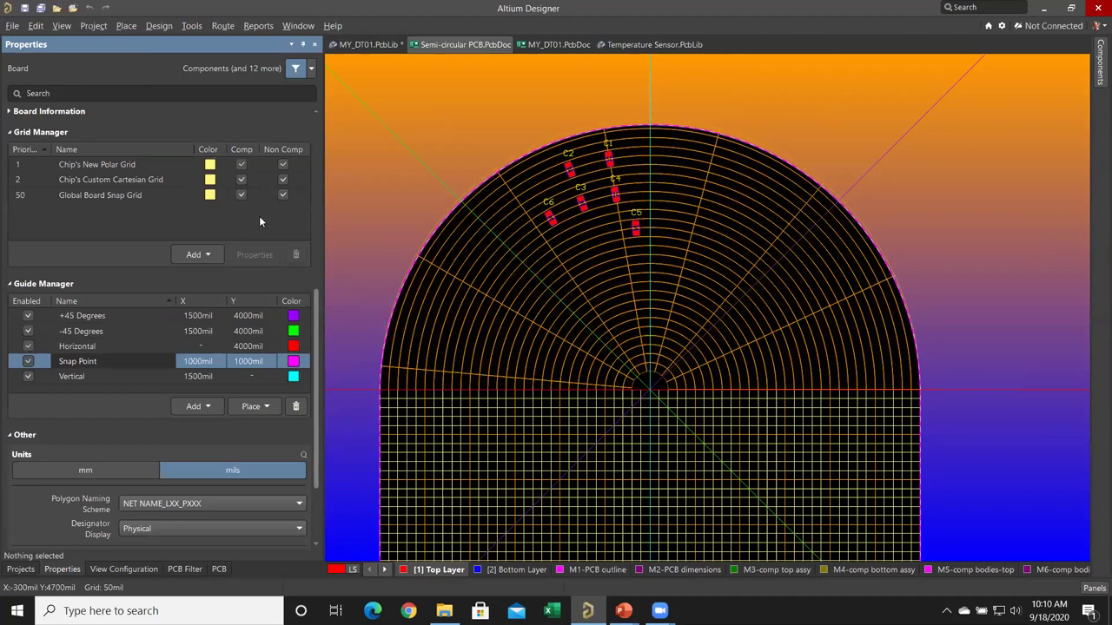
# Disable the custom polar and Cartesian grids for both components and non-components
pyautogui.click(282, 178)
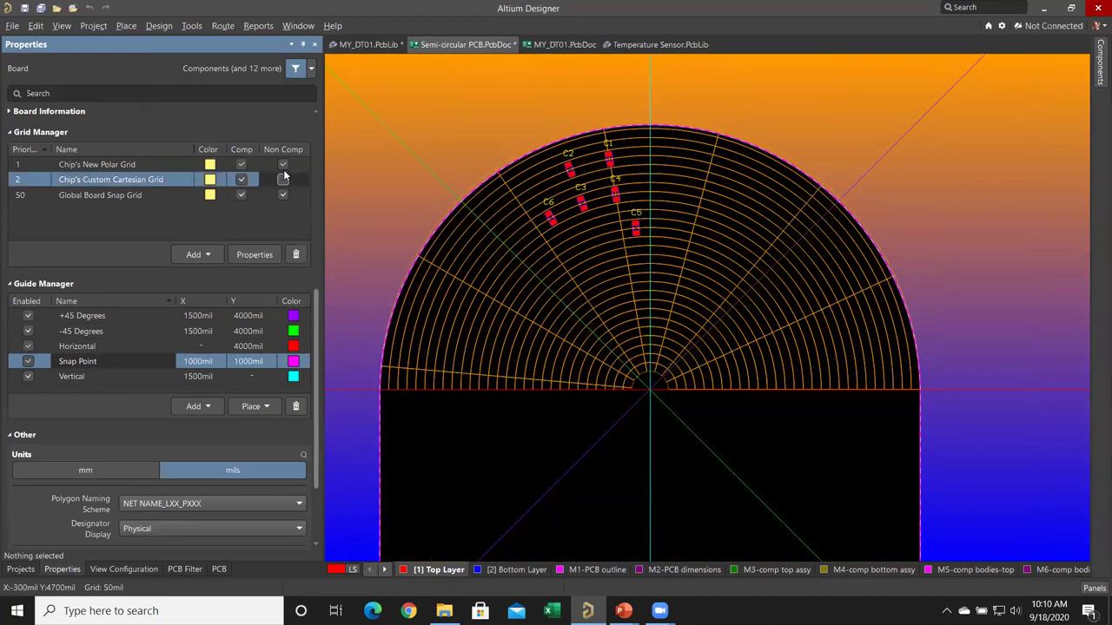
pyautogui.click(284, 165)
pyautogui.click(241, 164)
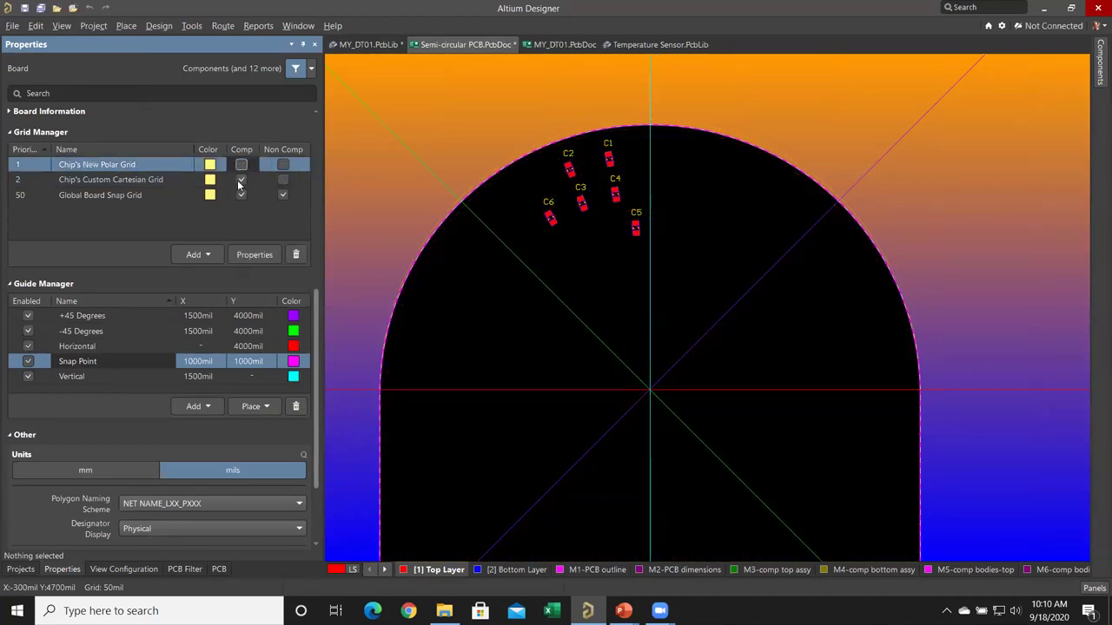
pyautogui.click(243, 182)
pyautogui.click(242, 180)
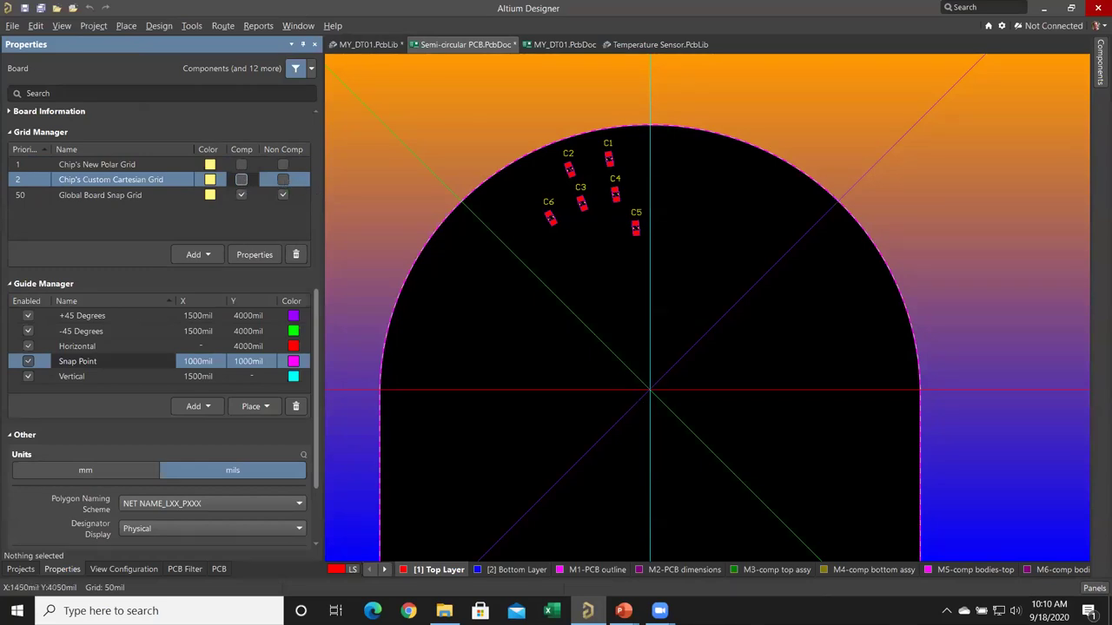
# Switch the +45 Degrees and -45 Degrees guides off and back on
pyautogui.click(137, 315)
pyautogui.click(29, 316)
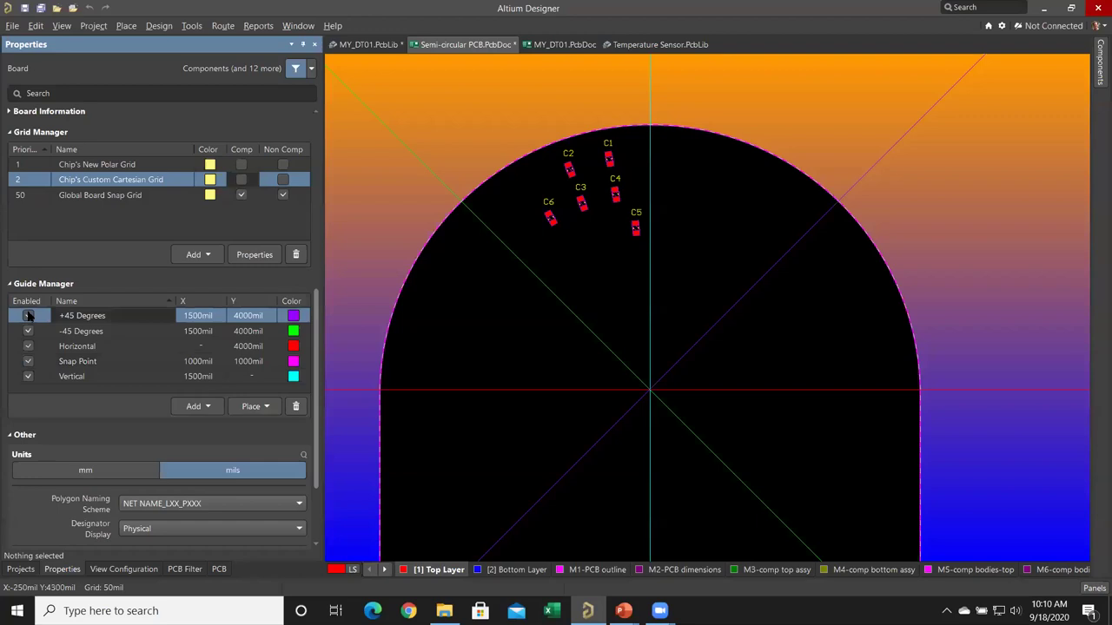
pyautogui.click(28, 316)
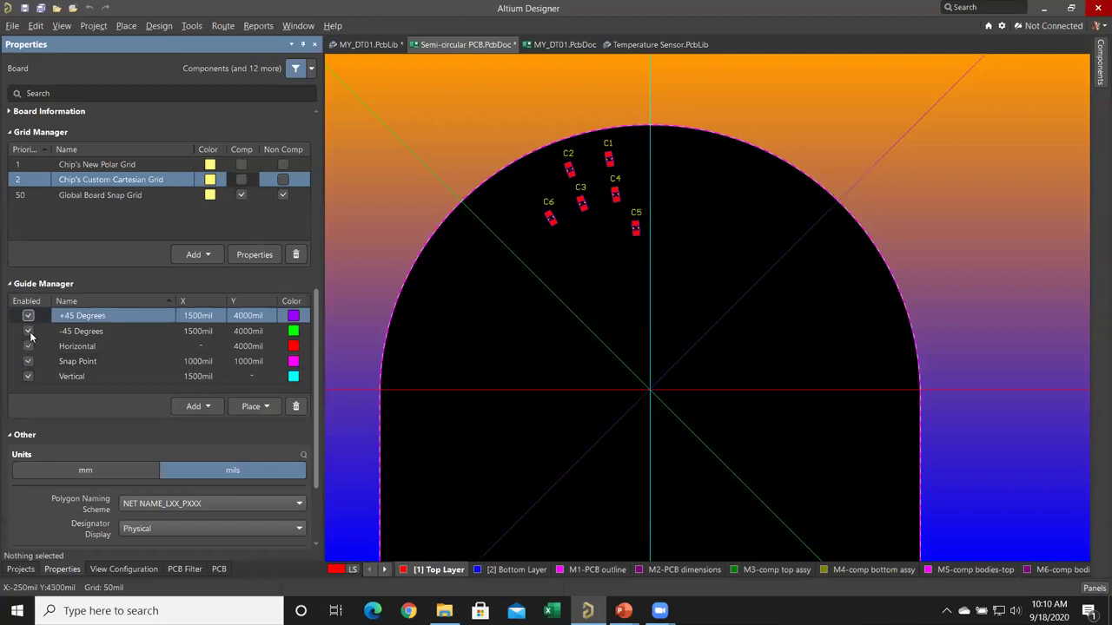
pyautogui.click(29, 331)
pyautogui.click(29, 331)
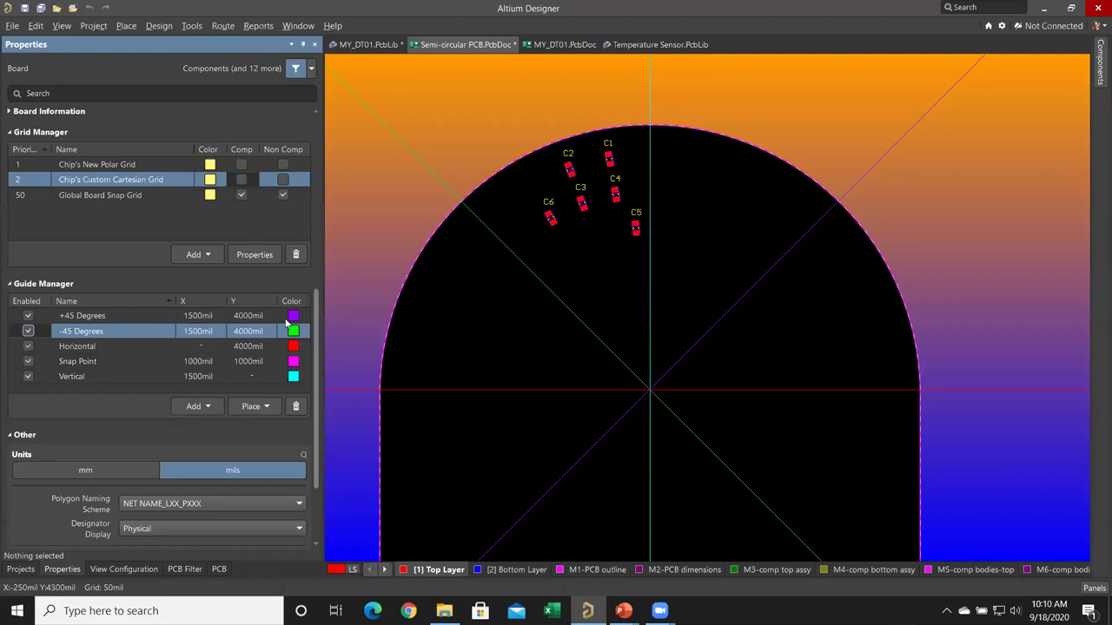
# Collapse the Grid Manager section and set the board's Snap Distance to 50mil
pyautogui.moveTo(314, 344); pyautogui.dragTo(310, 266)
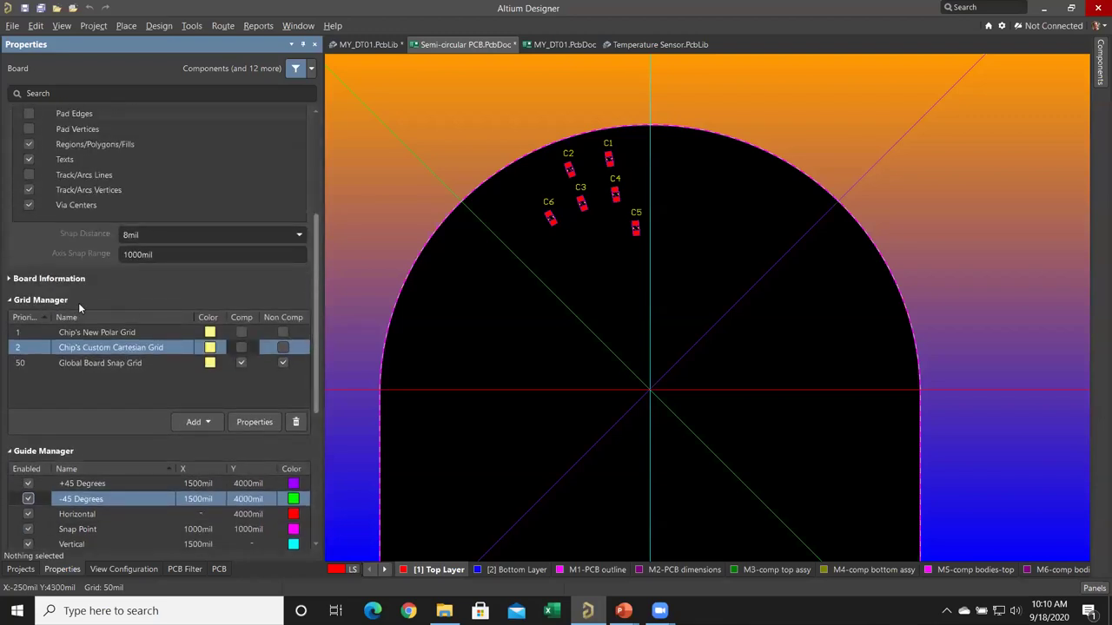
pyautogui.click(10, 300)
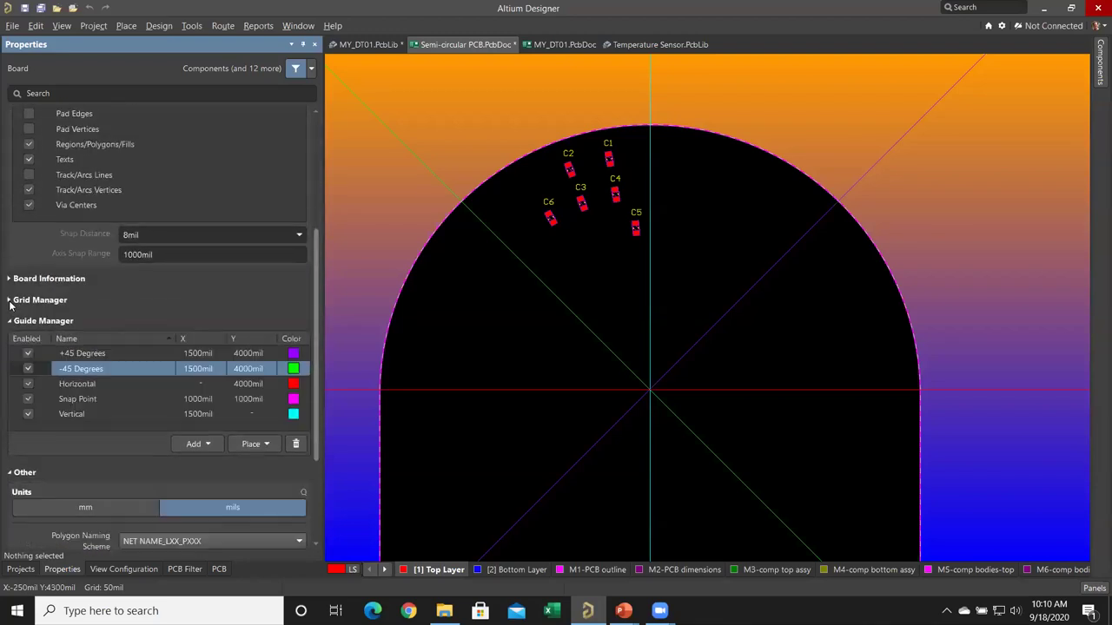
pyautogui.scroll(4, 137, 305)
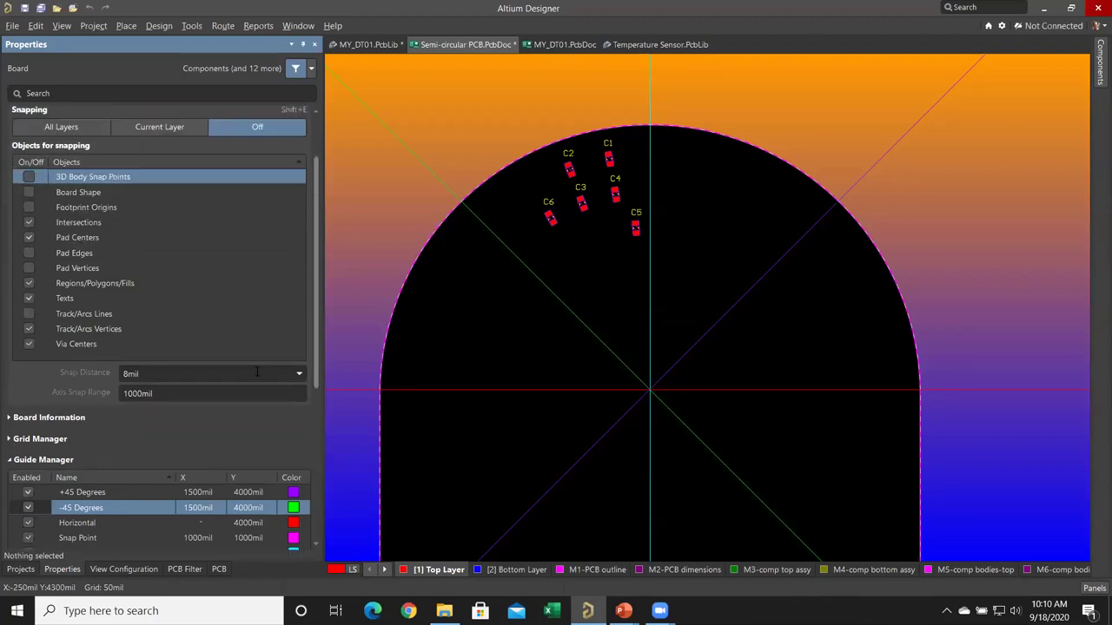
pyautogui.click(300, 374)
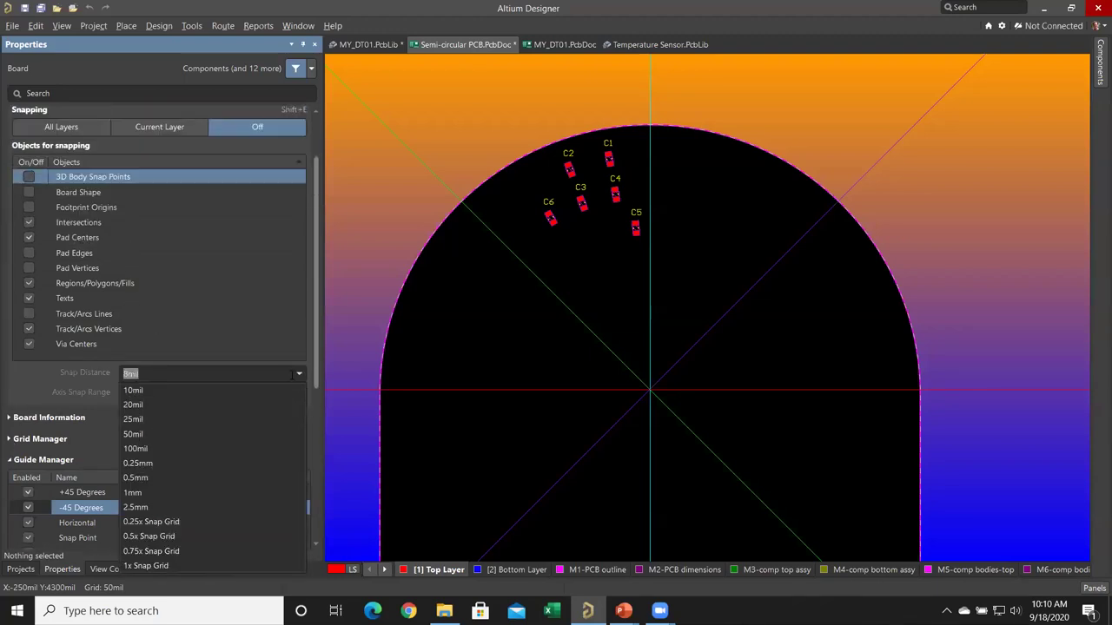
pyautogui.click(165, 434)
pyautogui.scroll(2, 279, 269)
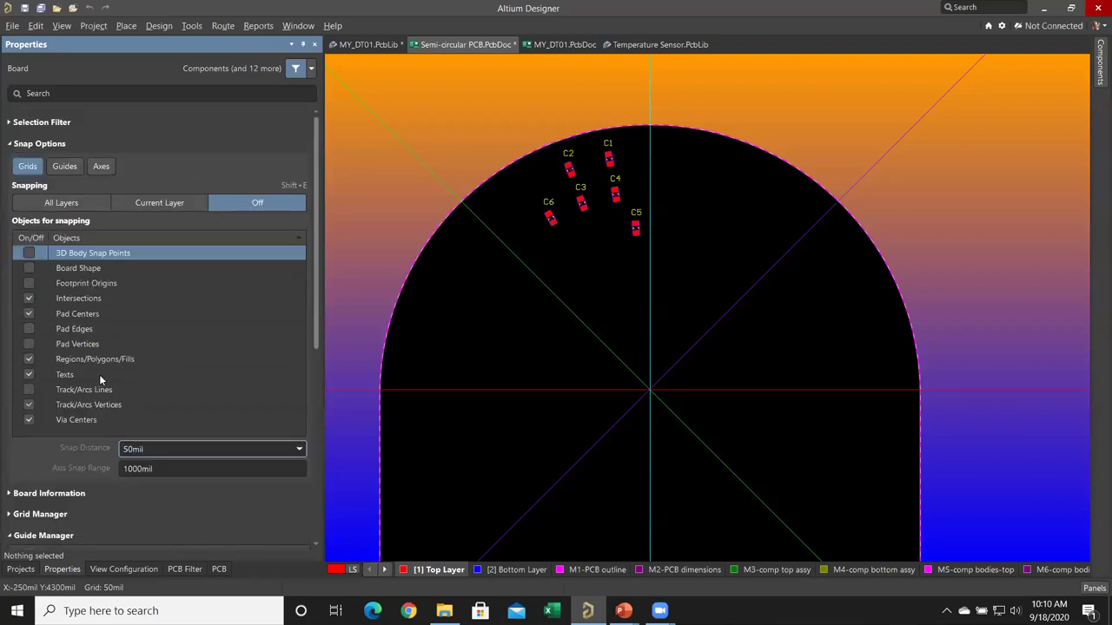
# Review the checked objects for snapping, then enable snapping to guides and disable snapping to grids
pyautogui.click(151, 301)
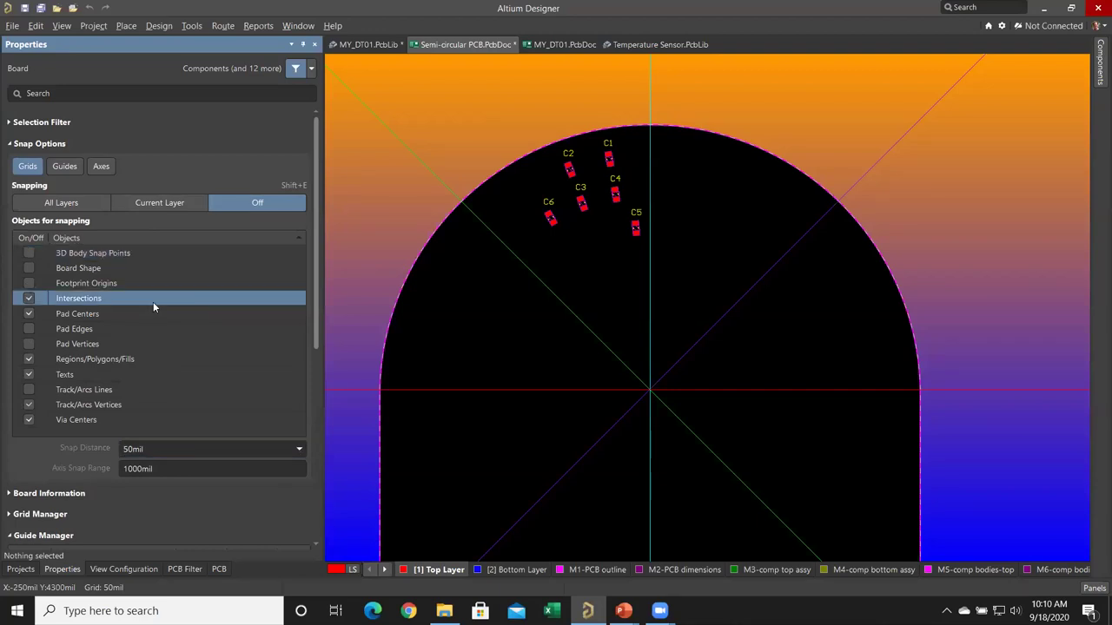
pyautogui.click(153, 317)
pyautogui.click(144, 359)
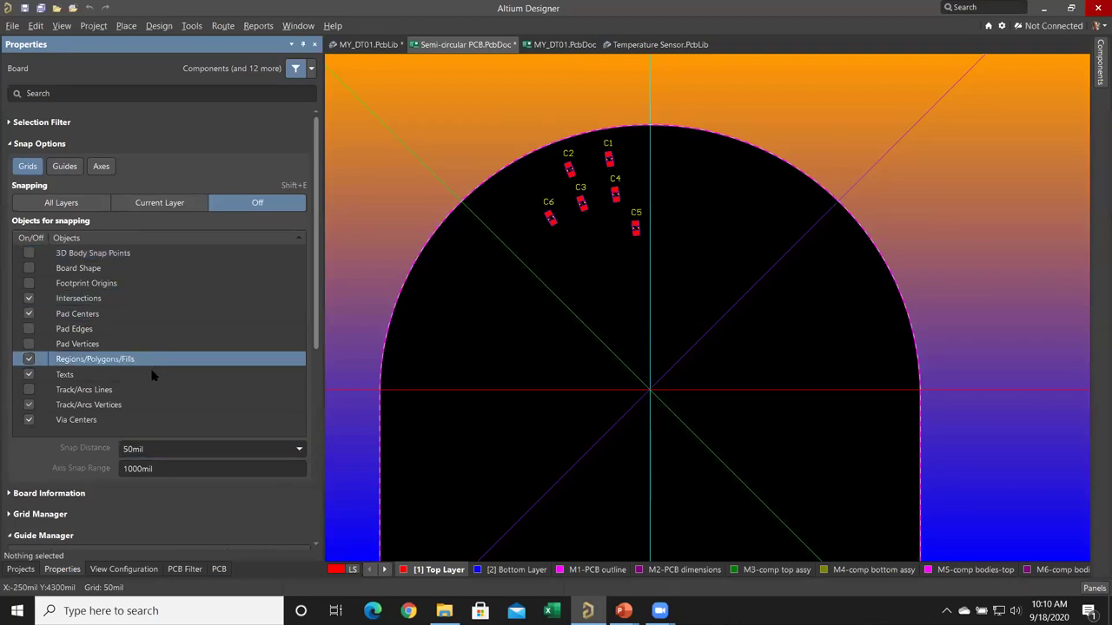
pyautogui.click(153, 375)
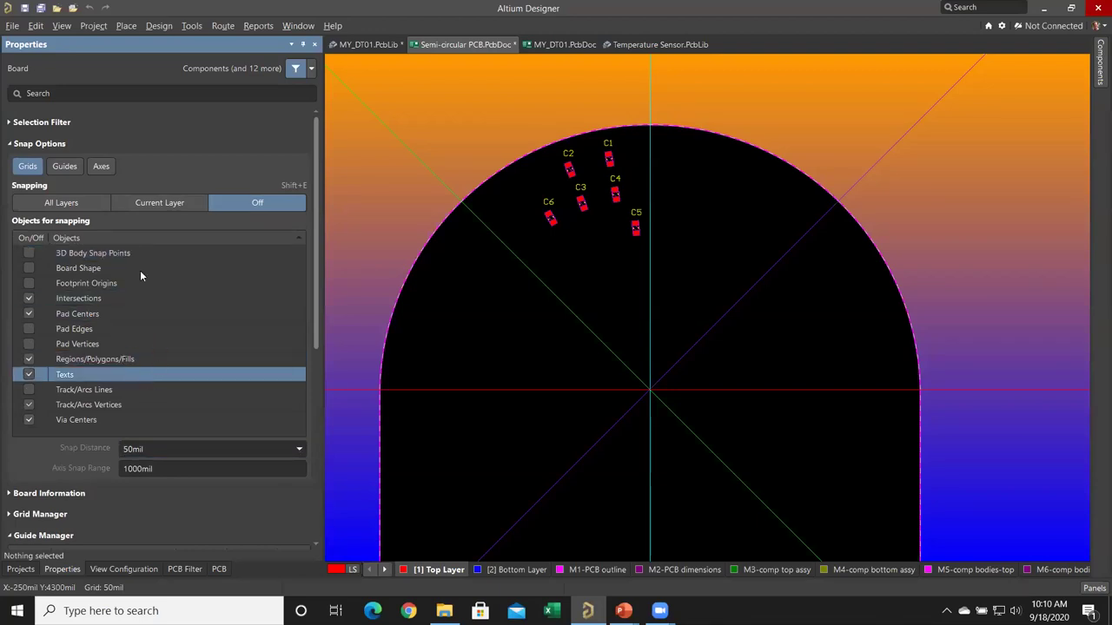
pyautogui.click(57, 169)
pyautogui.click(30, 168)
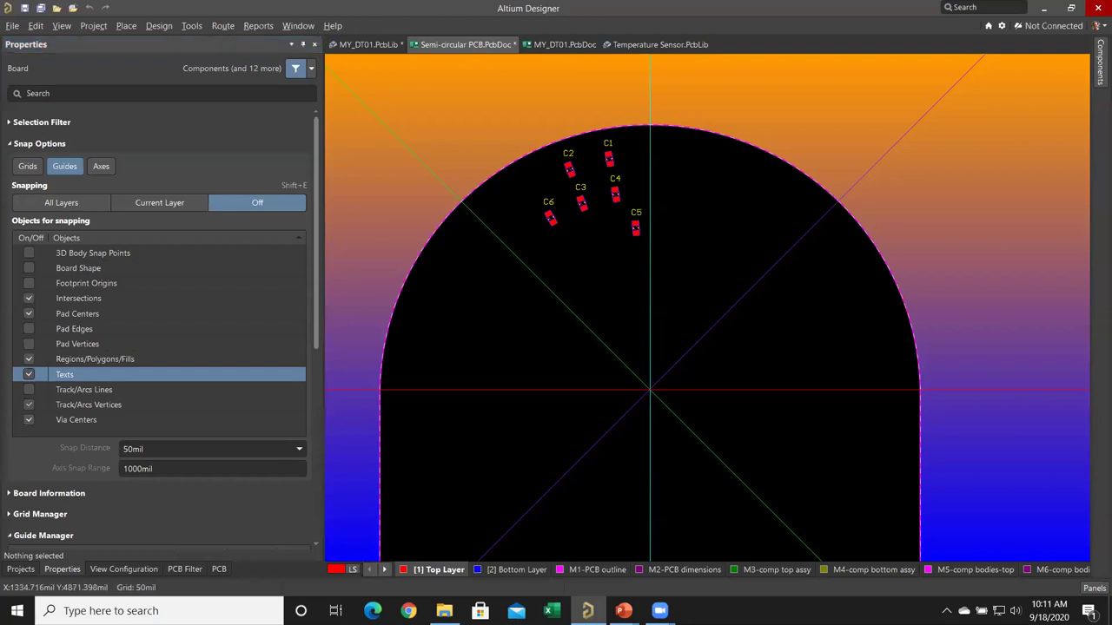
# Move capacitor C5 onto the vertical guide and along it to a spot below the horizontal guide
pyautogui.keyDown('ctrl'); pyautogui.scroll(2, 619, 233); pyautogui.keyUp('ctrl')
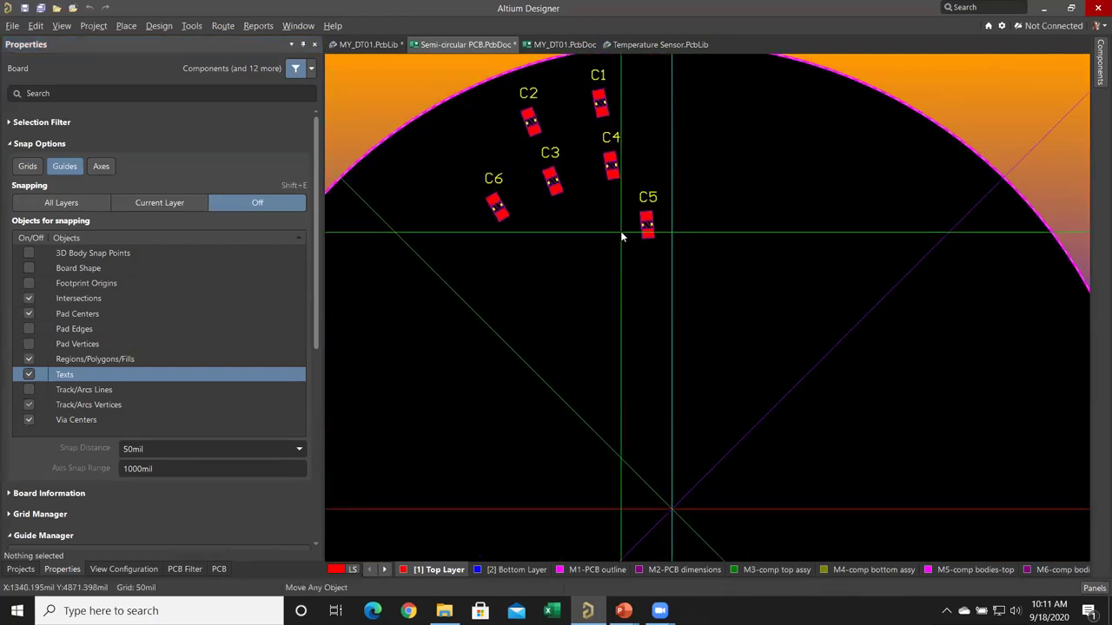
pyautogui.moveTo(647, 225); pyautogui.dragTo(674, 356)
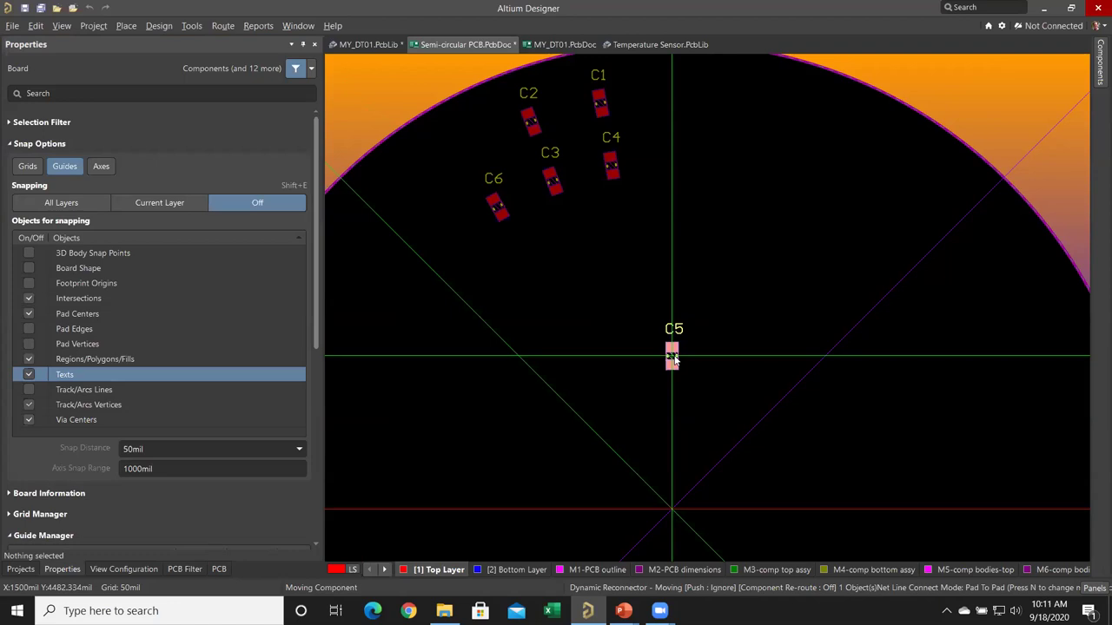
pyautogui.moveTo(674, 357); pyautogui.dragTo(635, 309)
pyautogui.moveTo(568, 310); pyautogui.dragTo(688, 418)
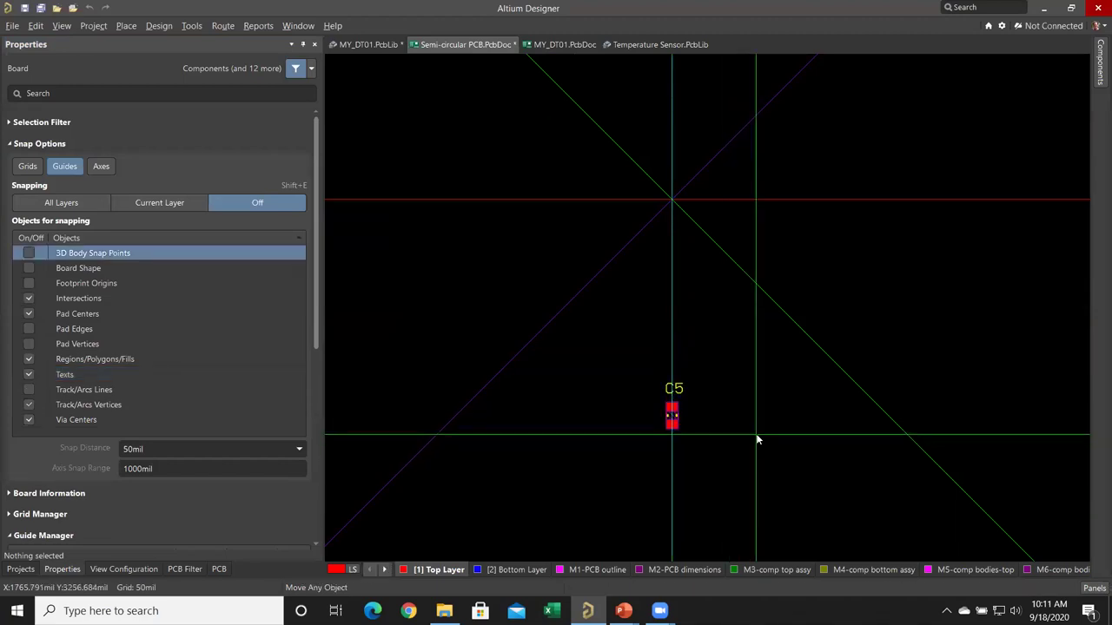
# Select the Snap Point guide and jump to its location at X 1000mil, Y 1000mil on the board
pyautogui.keyDown('ctrl'); pyautogui.scroll(-2, 758, 442); pyautogui.keyUp('ctrl')
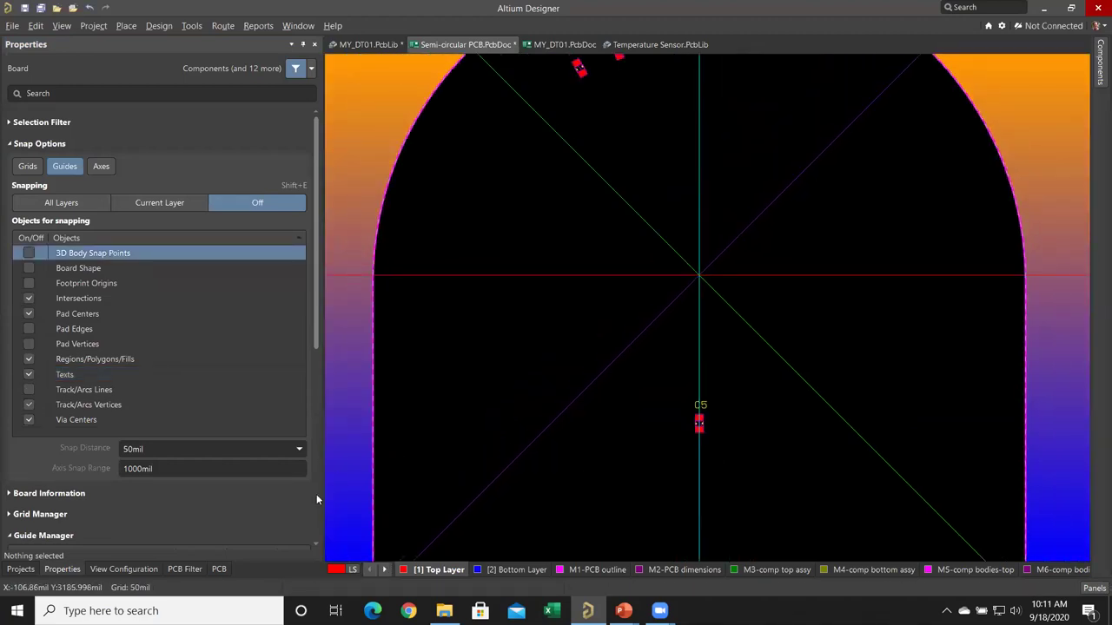
pyautogui.scroll(-5, 259, 492)
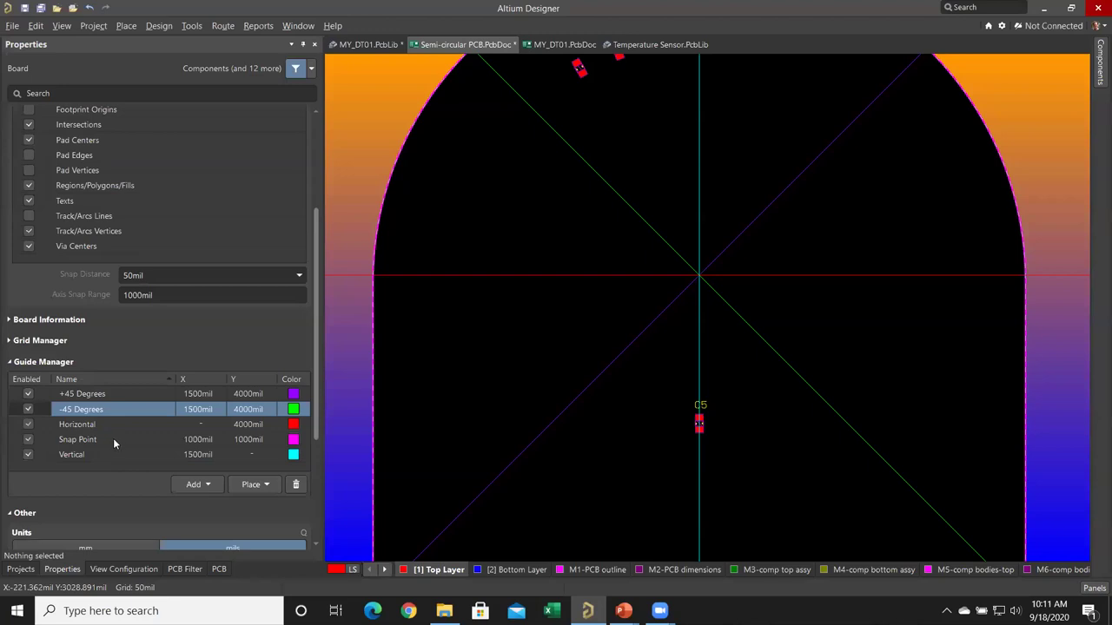
pyautogui.click(113, 438)
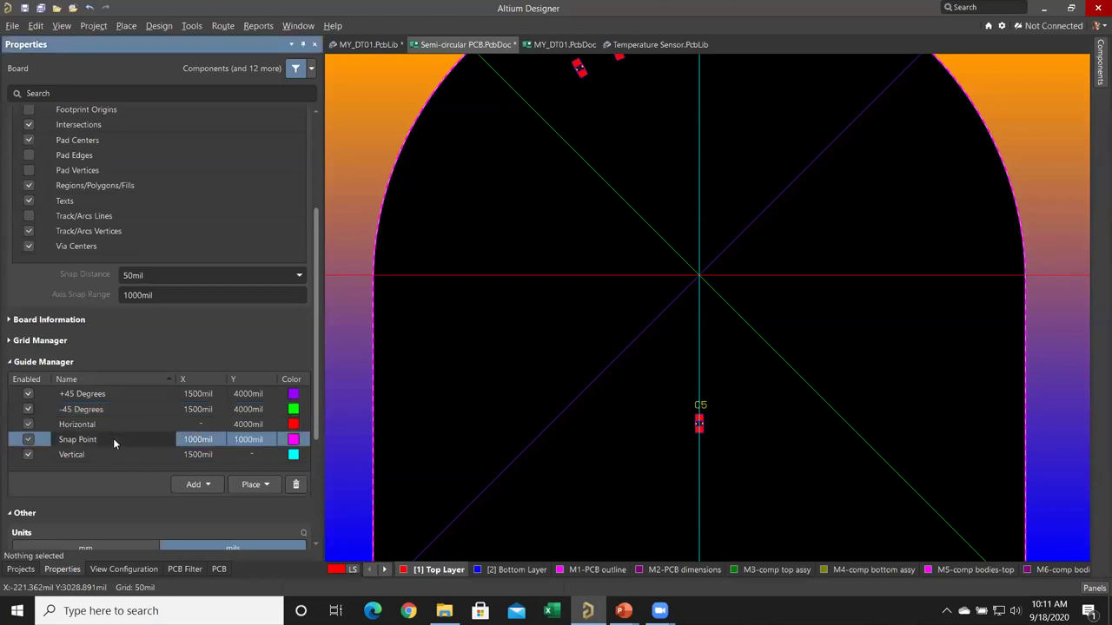
pyautogui.click(435, 452)
pyautogui.write('jl')
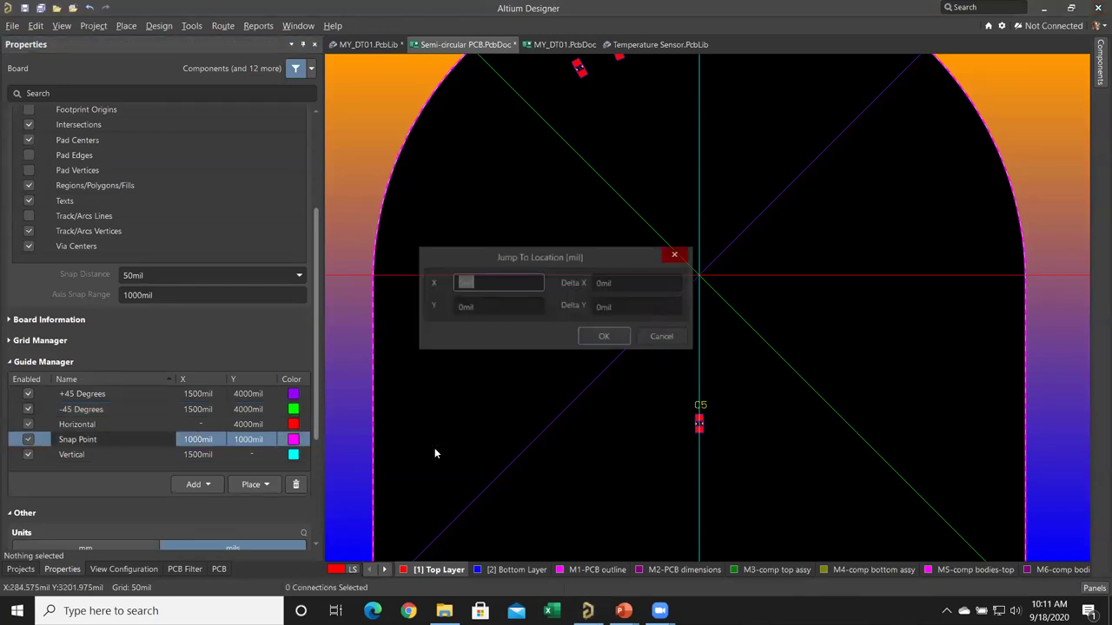
pyautogui.write('1000')
pyautogui.press('Tab')
pyautogui.write('1000')
pyautogui.press('Return')
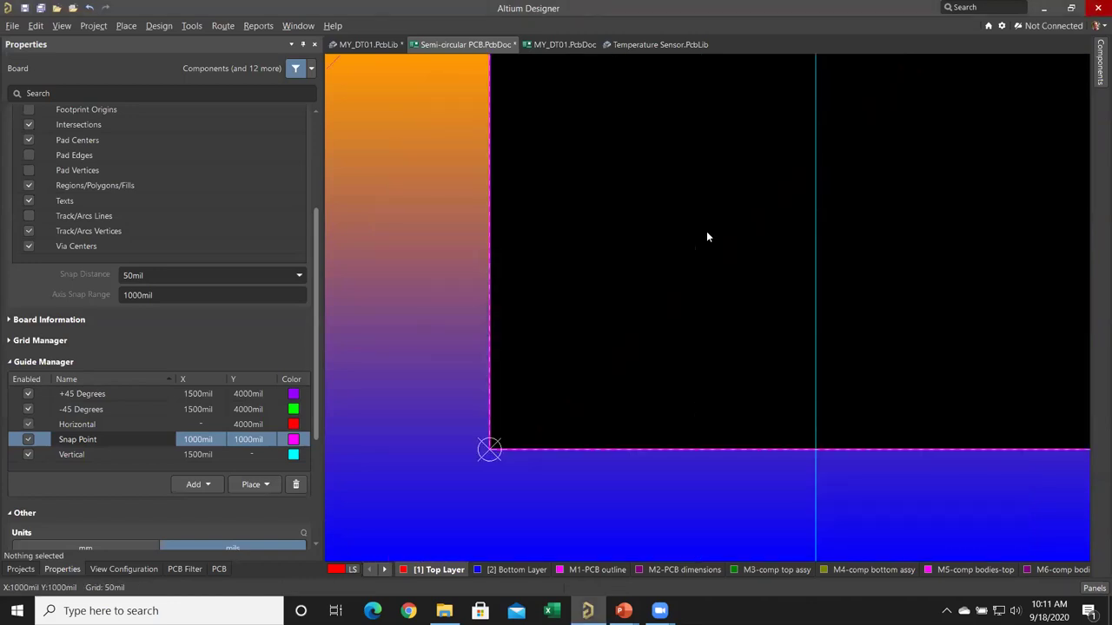
pyautogui.keyDown('ctrl'); pyautogui.scroll(3, 708, 231); pyautogui.keyUp('ctrl')
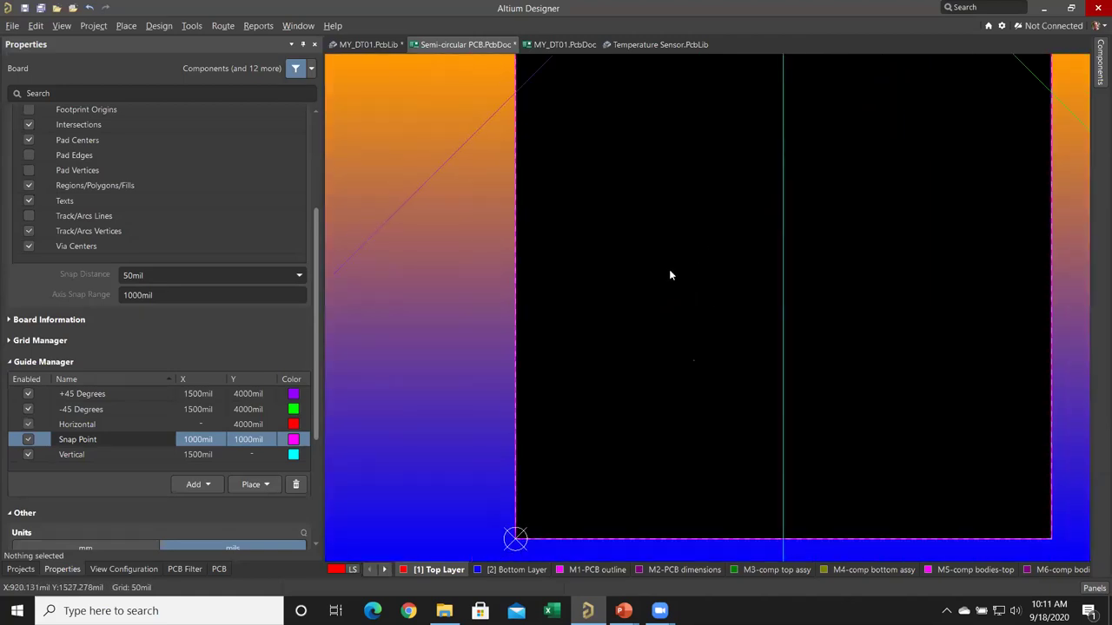
# Set the Snap Distance to 100mil and try moving and rotating capacitor C5 at the snap point, then cancel the move
pyautogui.click(298, 276)
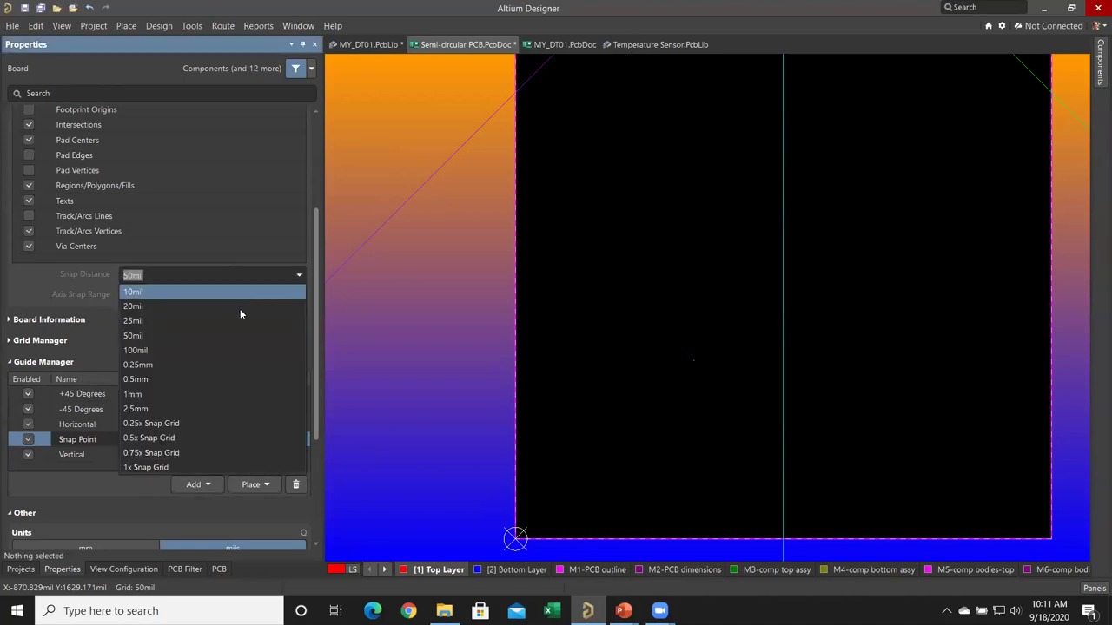
pyautogui.click(188, 349)
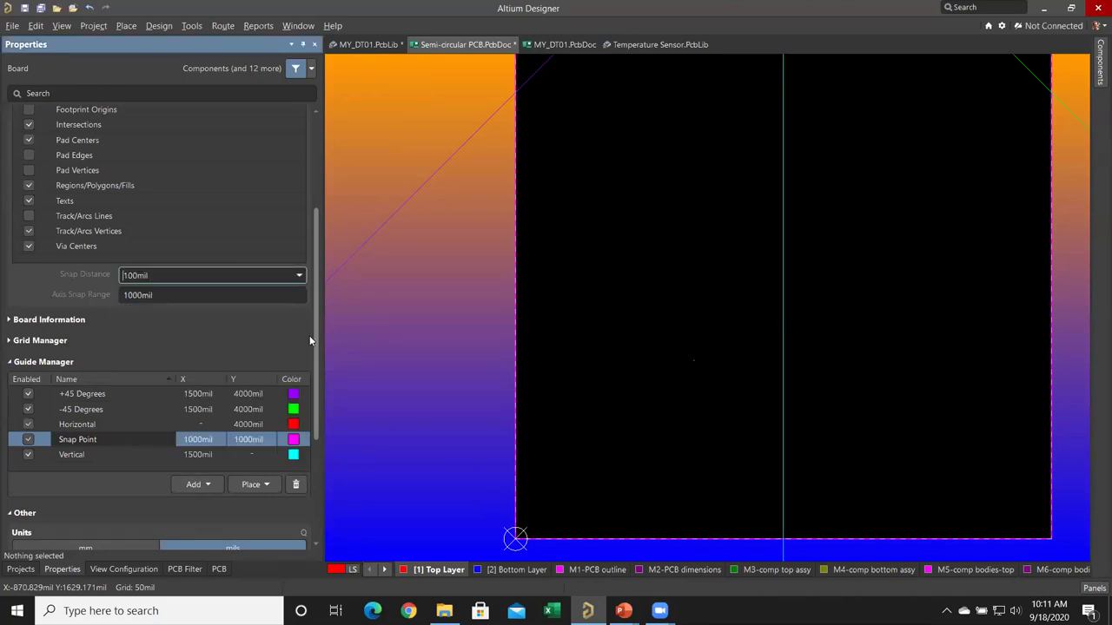
pyautogui.moveTo(660, 248); pyautogui.dragTo(642, 386, button='right')
pyautogui.press('m')
pyautogui.click(721, 309)
pyautogui.click(758, 179)
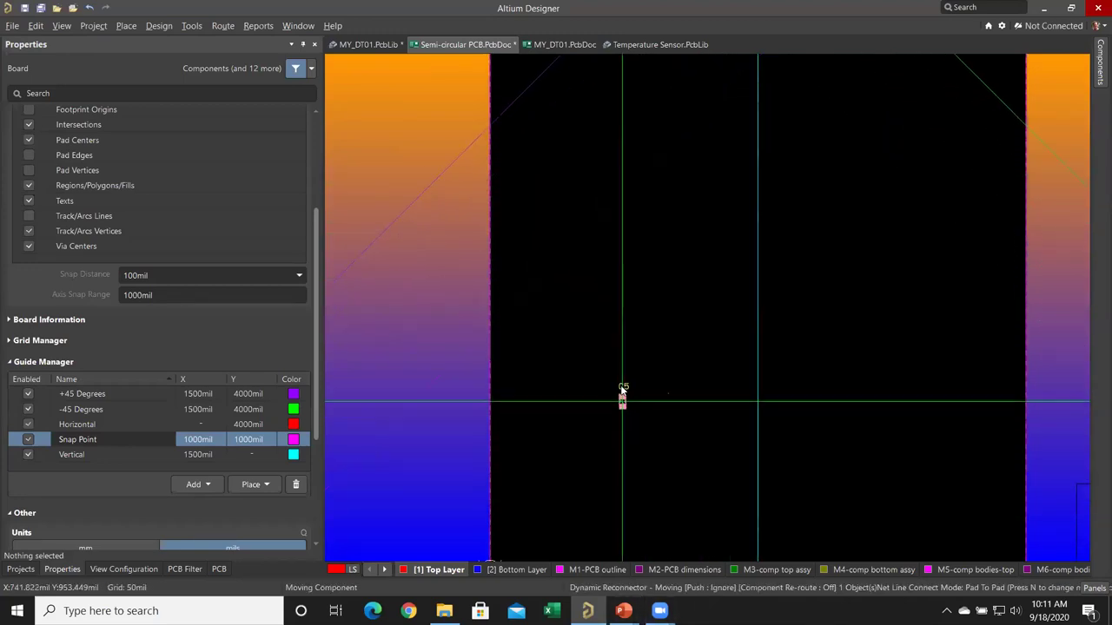
pyautogui.press('pageup')
pyautogui.press('pageup')
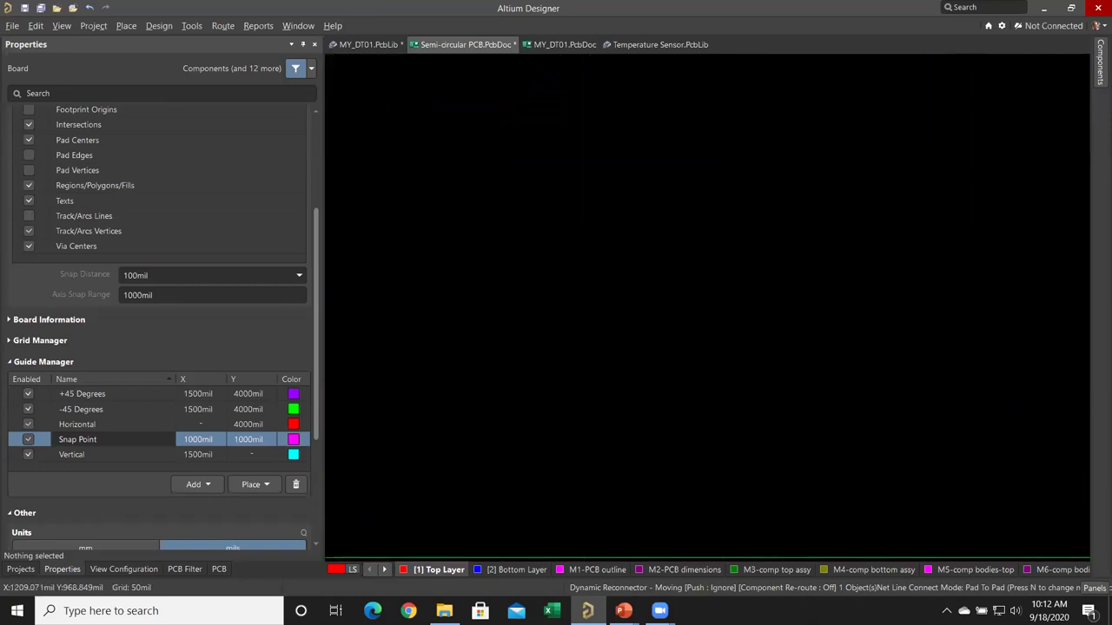
pyautogui.press('Home')
pyautogui.press('pagedown')
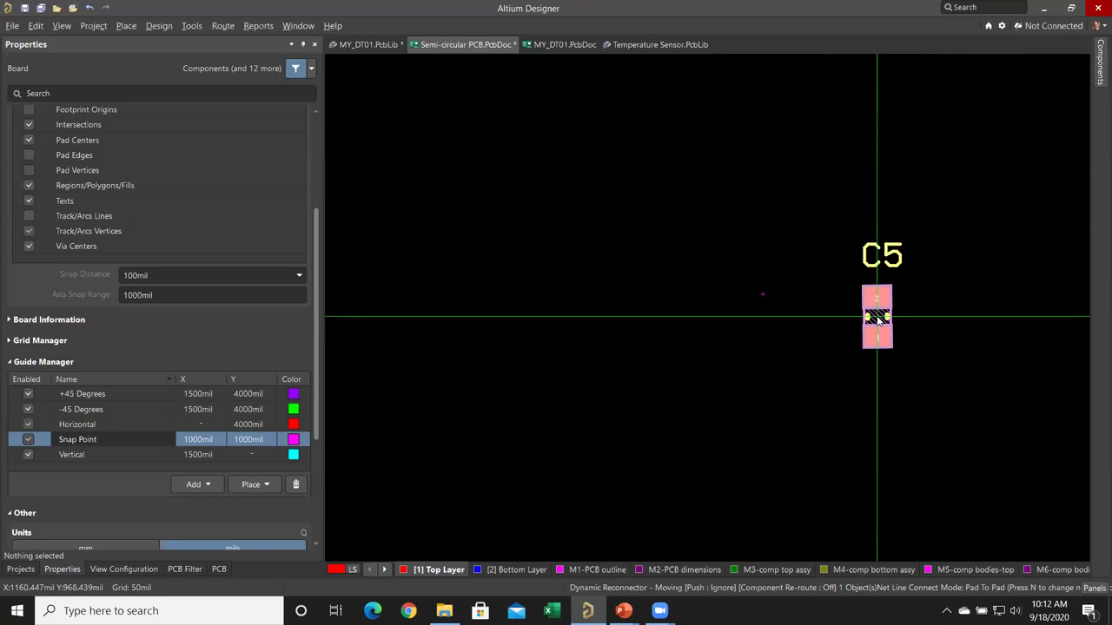
pyautogui.keyDown('ctrl'); pyautogui.scroll(3, 877, 317); pyautogui.keyUp('ctrl')
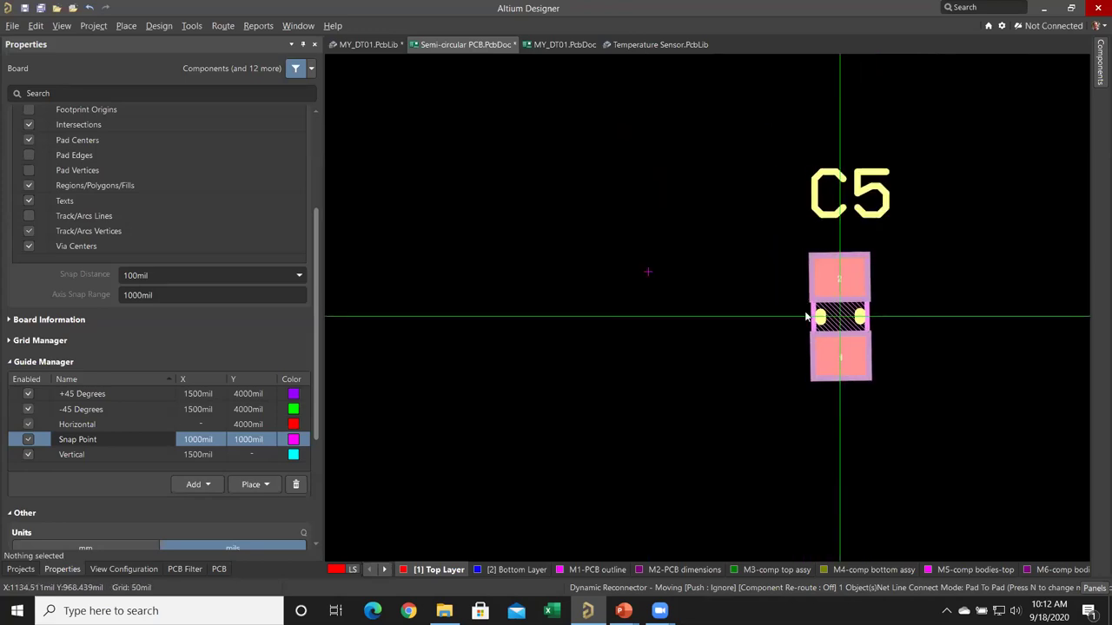
pyautogui.press('space')
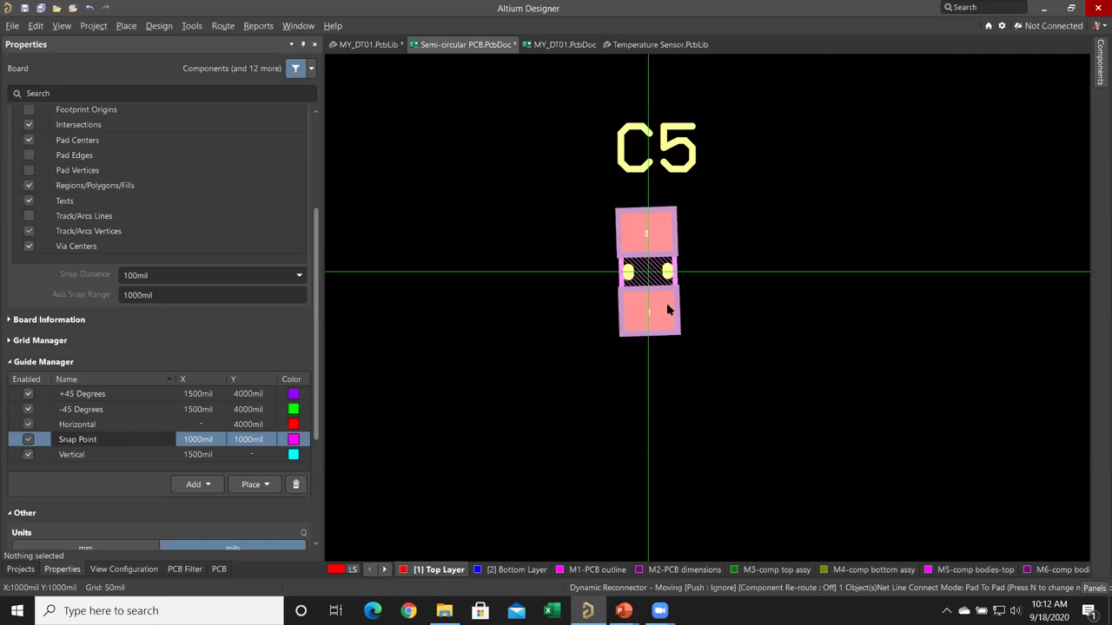
pyautogui.hotkey('shift', 'space')
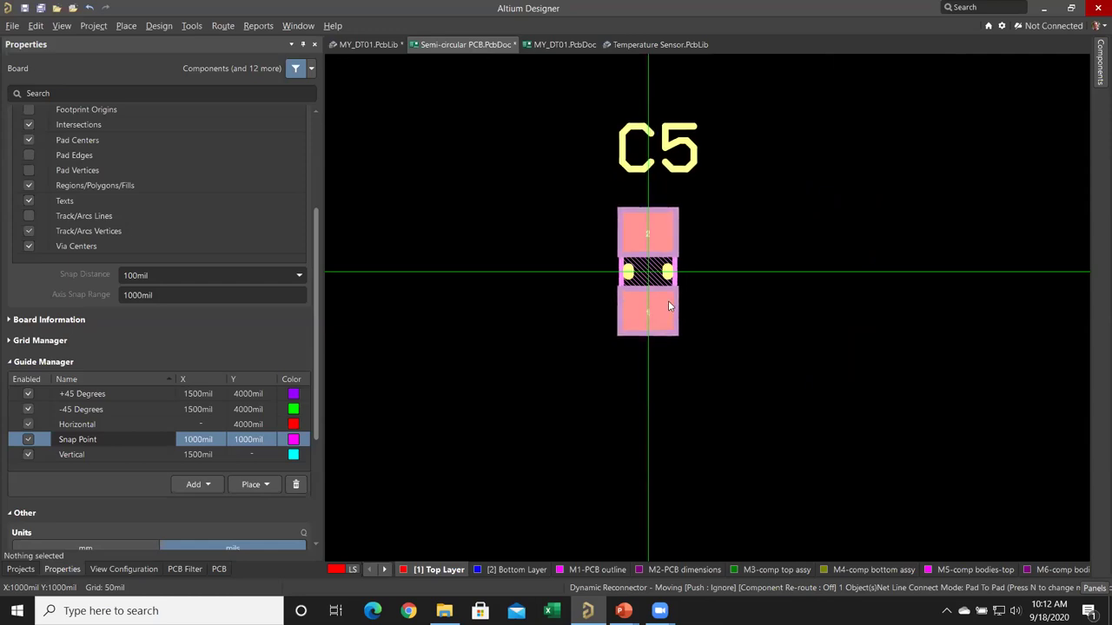
pyautogui.press('Escape')
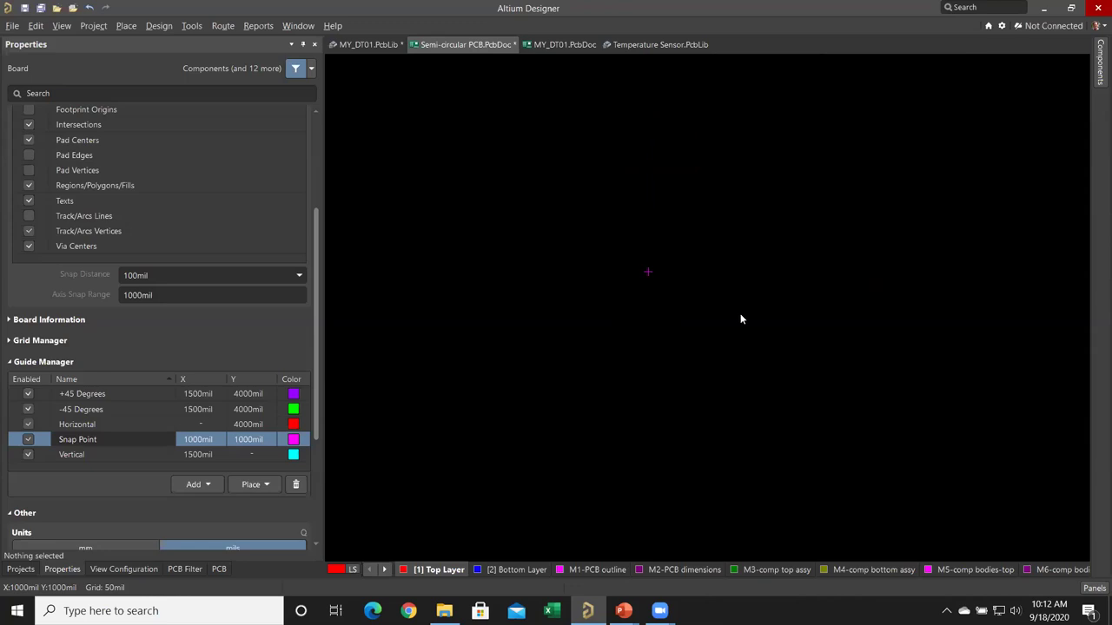
# Close Semi-circular PCB.PcbDoc without saving its changes
pyautogui.keyDown('ctrl'); pyautogui.scroll(-5, 734, 311); pyautogui.keyUp('ctrl')
pyautogui.moveTo(733, 304); pyautogui.dragTo(659, 434, button='right')
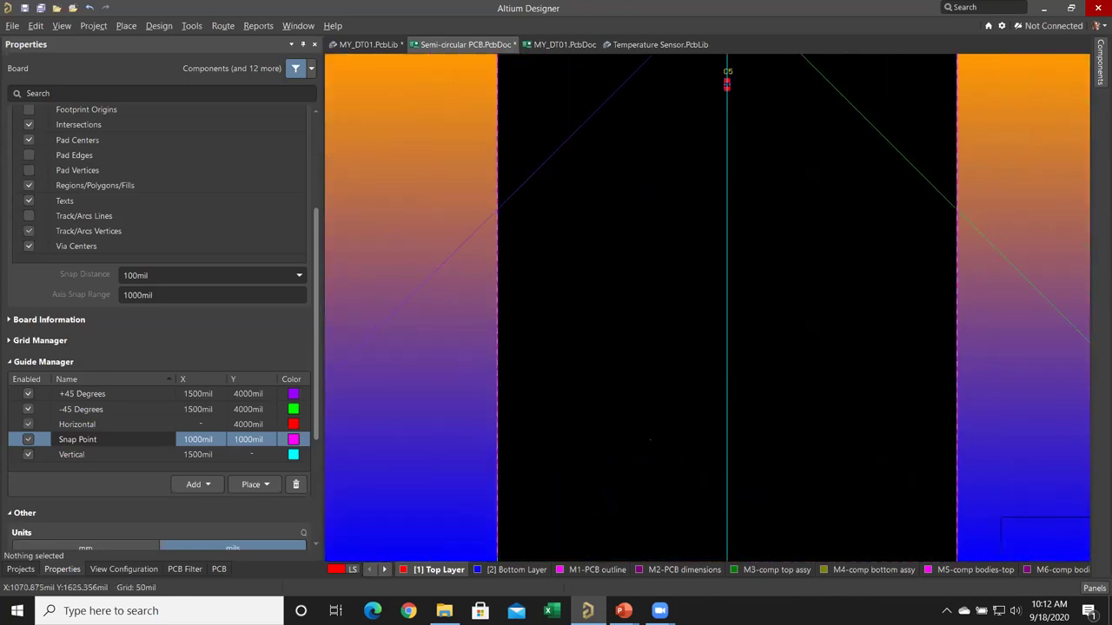
pyautogui.rightClick(453, 43)
pyautogui.click(486, 53)
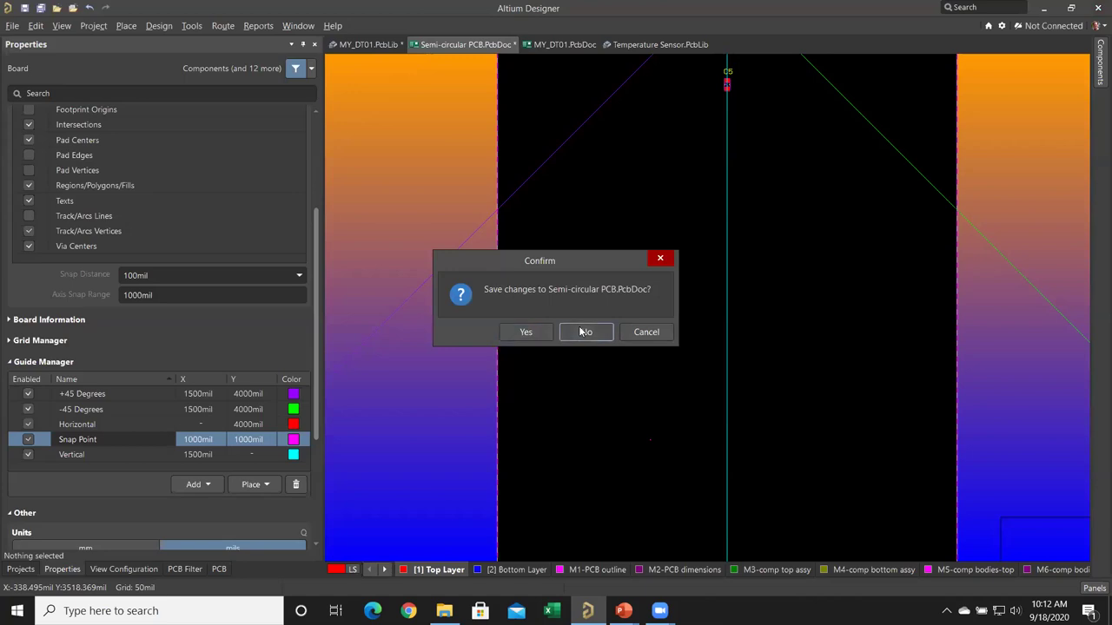
pyautogui.click(585, 332)
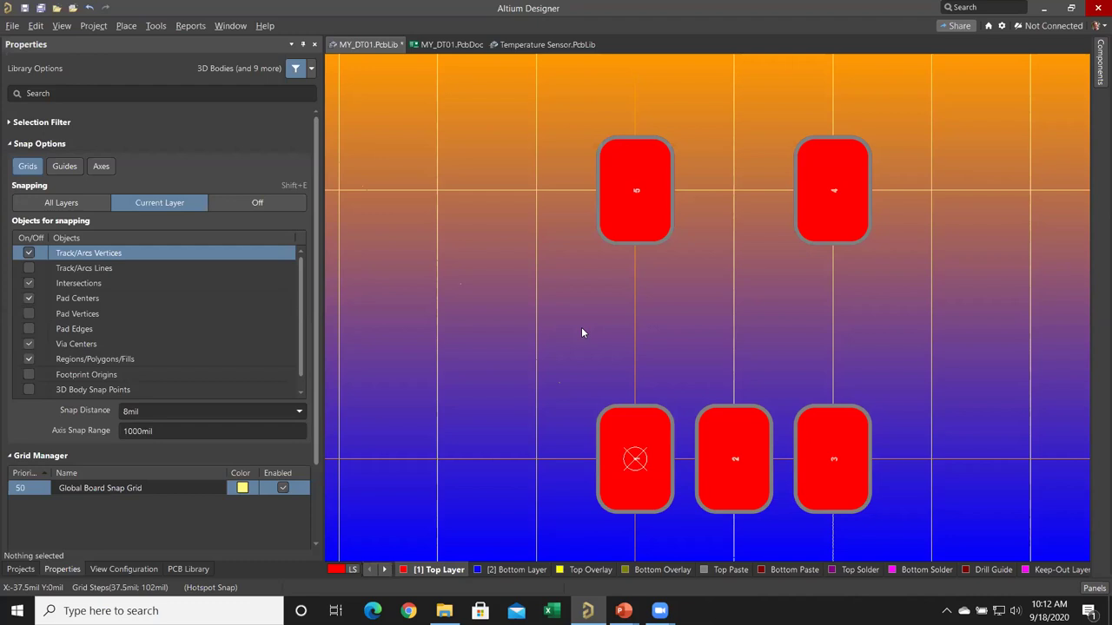
# In the 2D view of MY_DT01.PcbDoc, add a snap point guide at X 11462mil, Y 9697mil
pyautogui.click(445, 45)
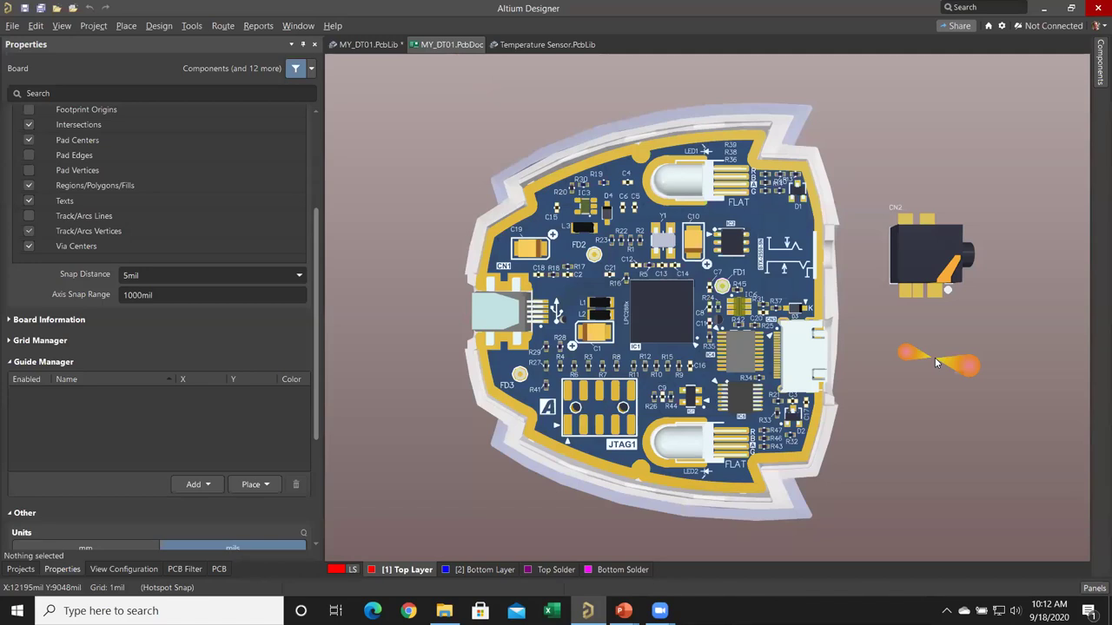
pyautogui.press('2')
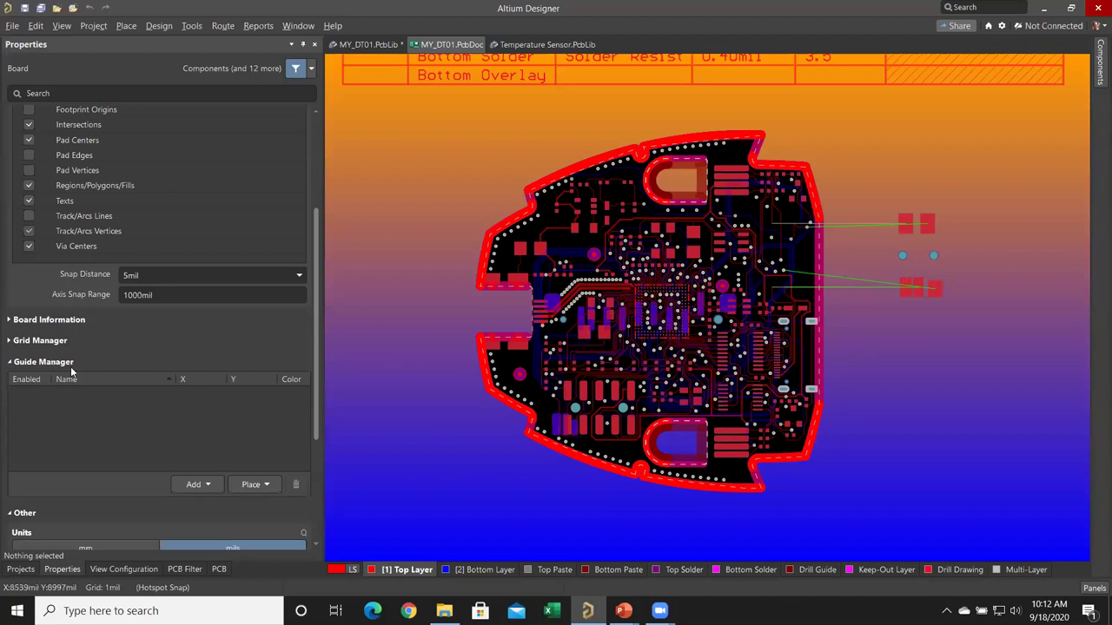
pyautogui.click(206, 484)
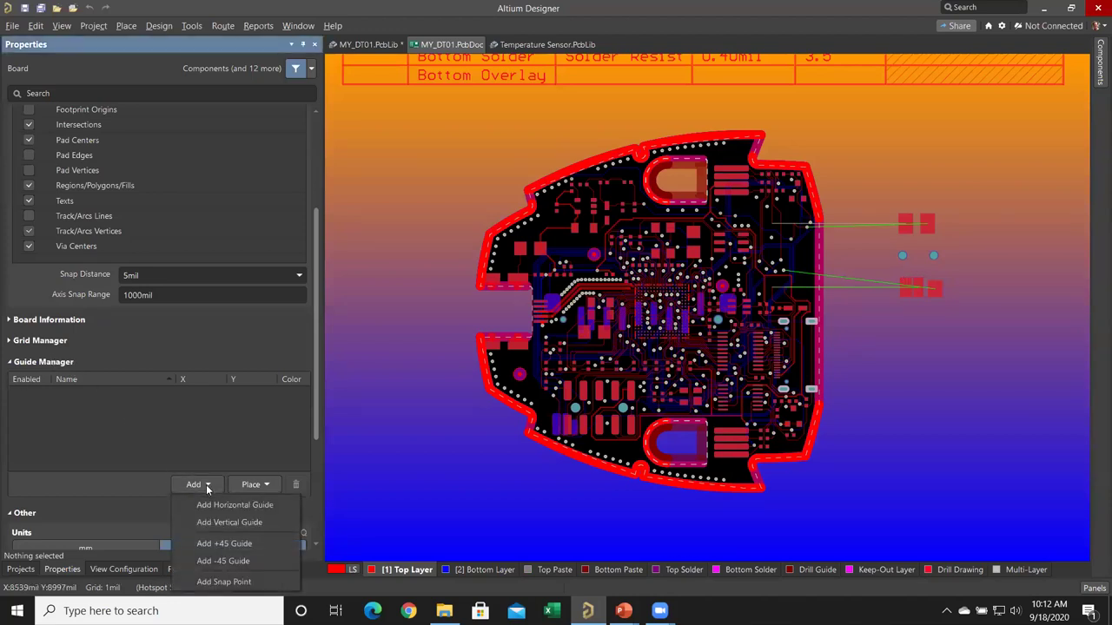
pyautogui.click(213, 579)
pyautogui.click(209, 392)
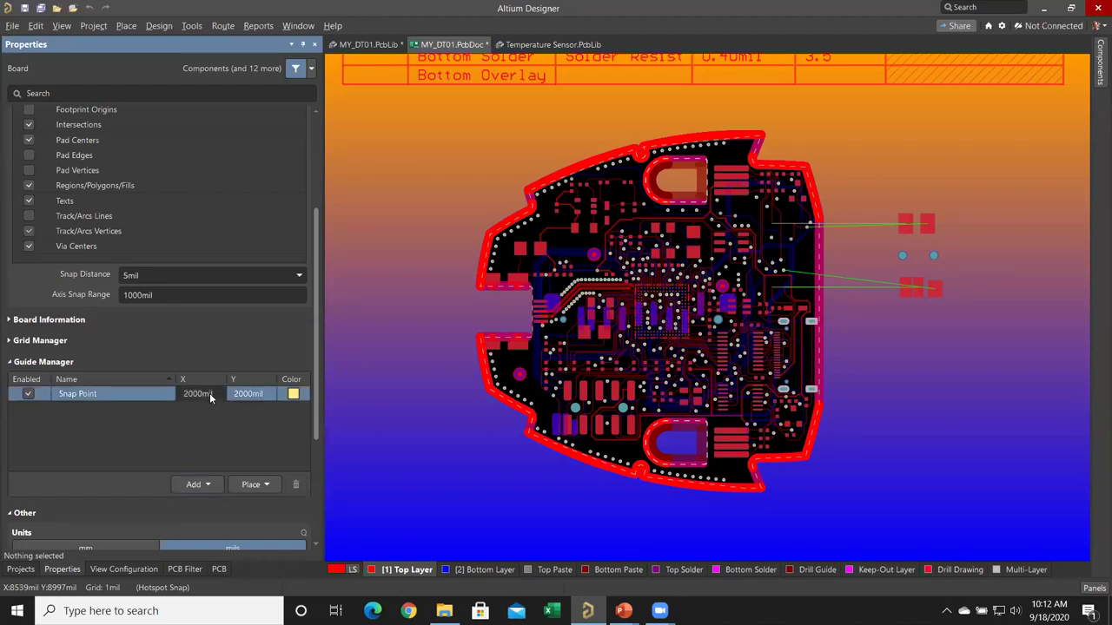
pyautogui.write('11462')
pyautogui.press('Tab')
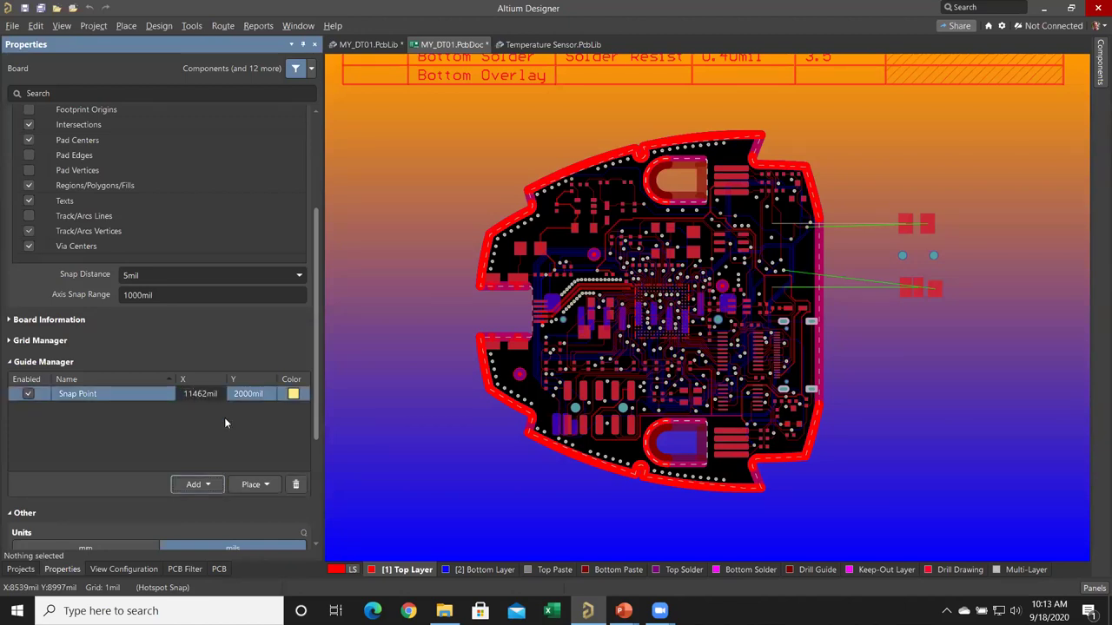
pyautogui.click(246, 395)
pyautogui.write('9697')
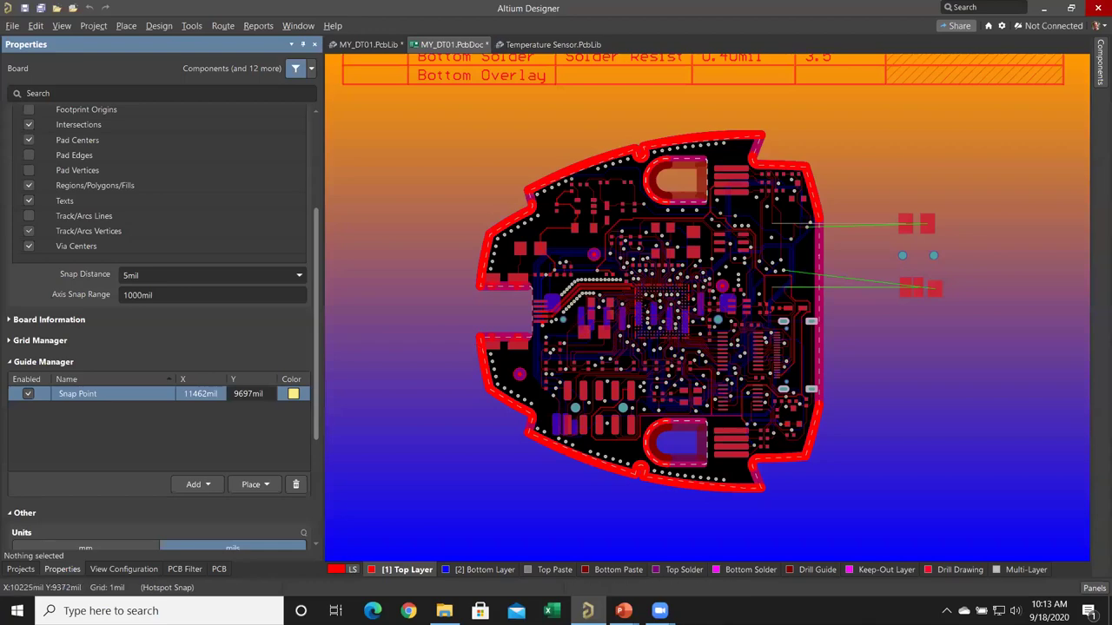
# Locate the new snap point at the board's edge and set the Snap Distance to 100mil
pyautogui.keyDown('ctrl'); pyautogui.scroll(2, 822, 255); pyautogui.keyUp('ctrl')
pyautogui.keyDown('ctrl'); pyautogui.scroll(8, 822, 255); pyautogui.keyUp('ctrl')
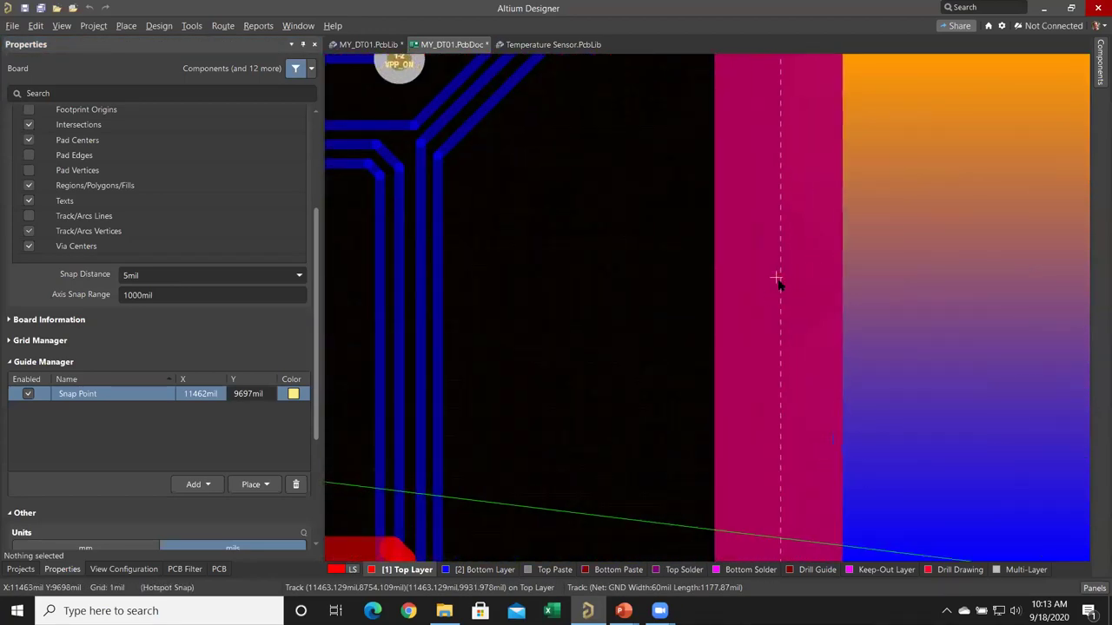
pyautogui.keyDown('ctrl'); pyautogui.scroll(-4, 798, 267); pyautogui.keyUp('ctrl')
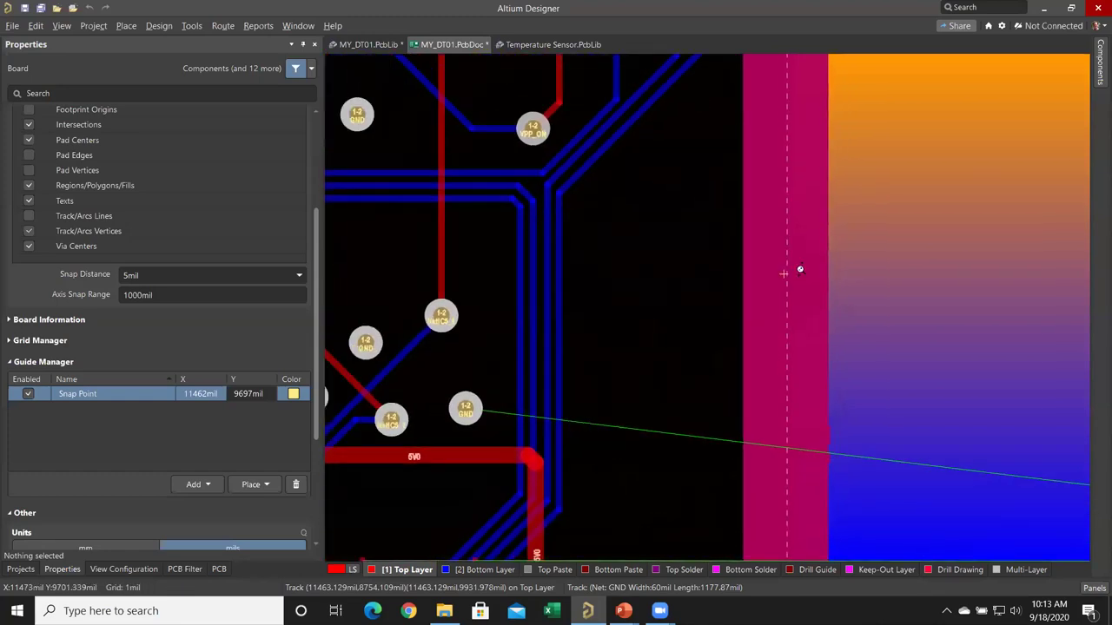
pyautogui.keyDown('ctrl'); pyautogui.scroll(-3, 798, 269); pyautogui.keyUp('ctrl')
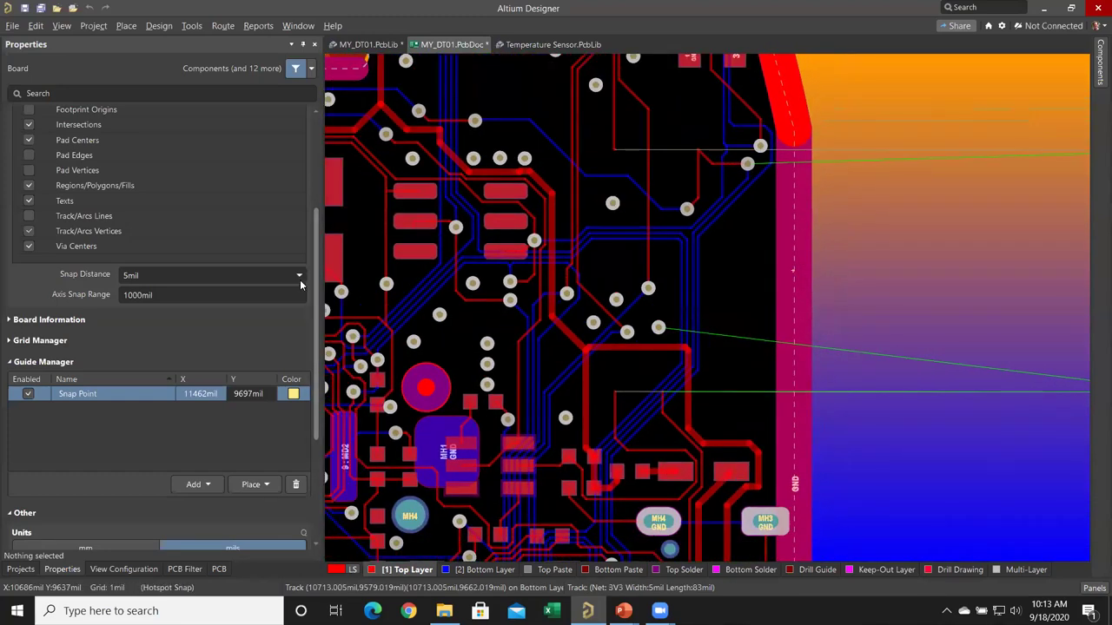
pyautogui.click(299, 275)
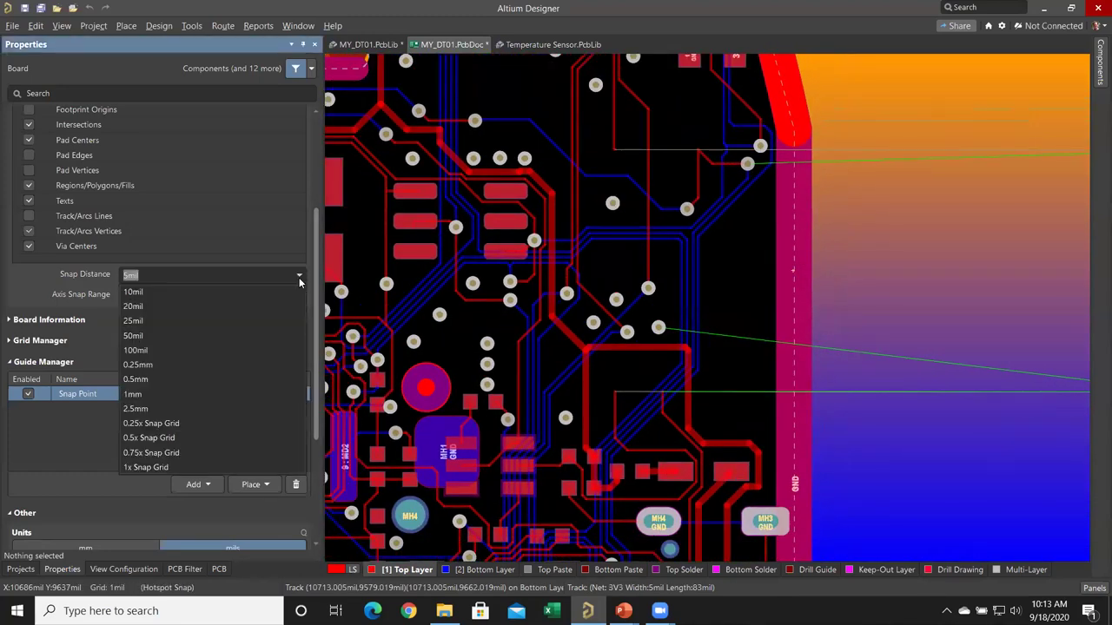
pyautogui.click(188, 349)
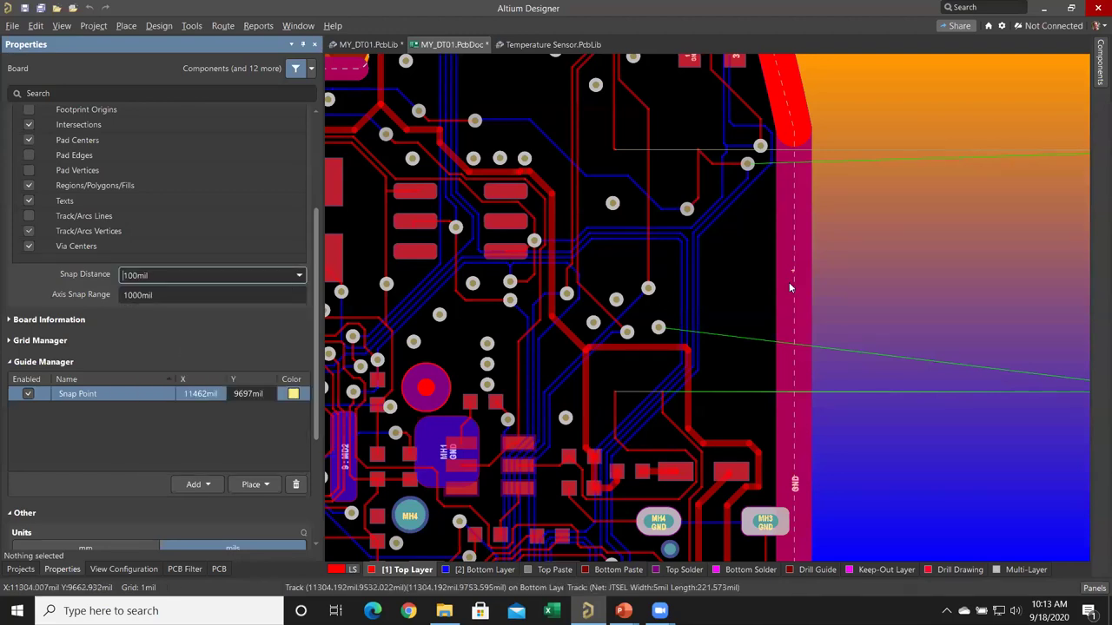
# Move connector CN2 onto the board beside the snap point and enable snapping to guides only, with grids and axes off
pyautogui.keyDown('ctrl'); pyautogui.scroll(-3, 772, 302); pyautogui.keyUp('ctrl')
pyautogui.moveTo(956, 296); pyautogui.dragTo(692, 288)
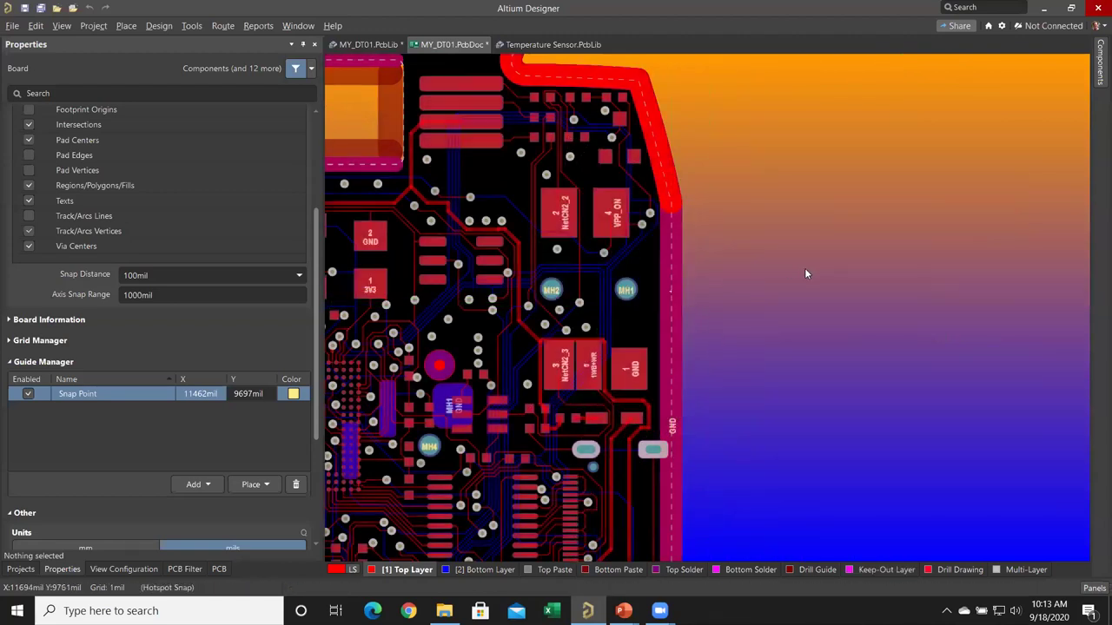
pyautogui.scroll(4, 220, 181)
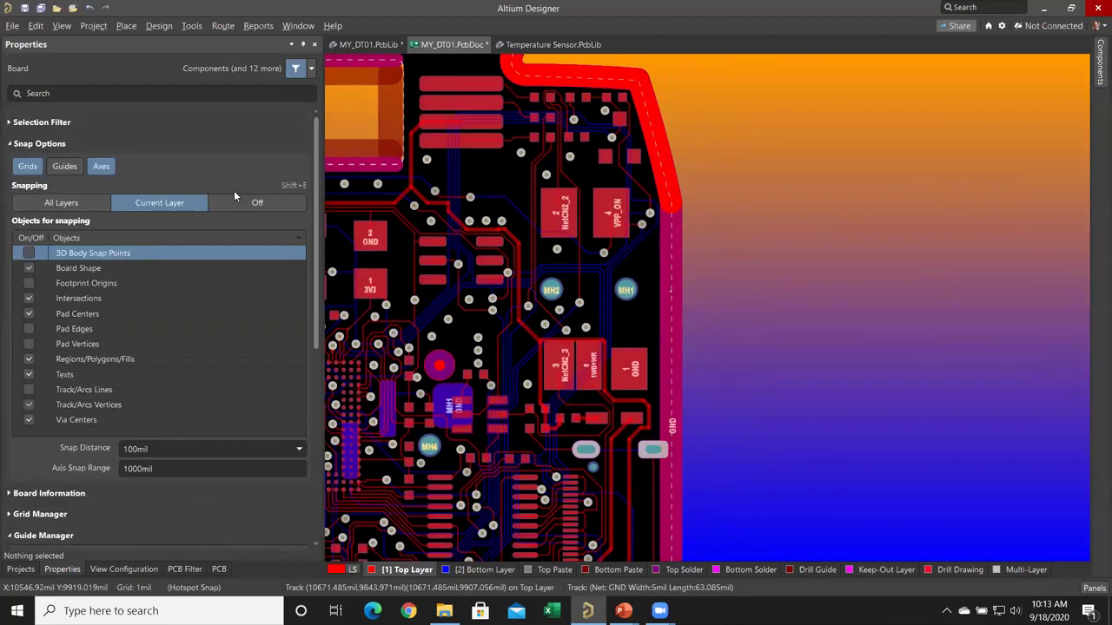
pyautogui.click(61, 176)
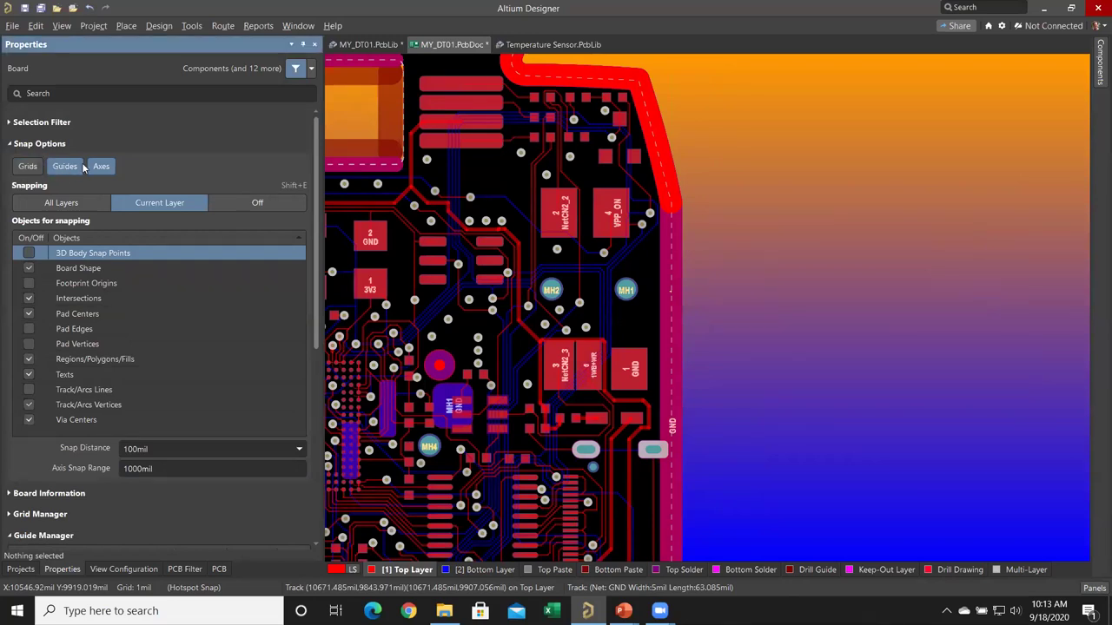
# Snap connector CN2 to the snap point on the board edge and inspect its placement in 3D
pyautogui.moveTo(534, 353); pyautogui.dragTo(681, 293)
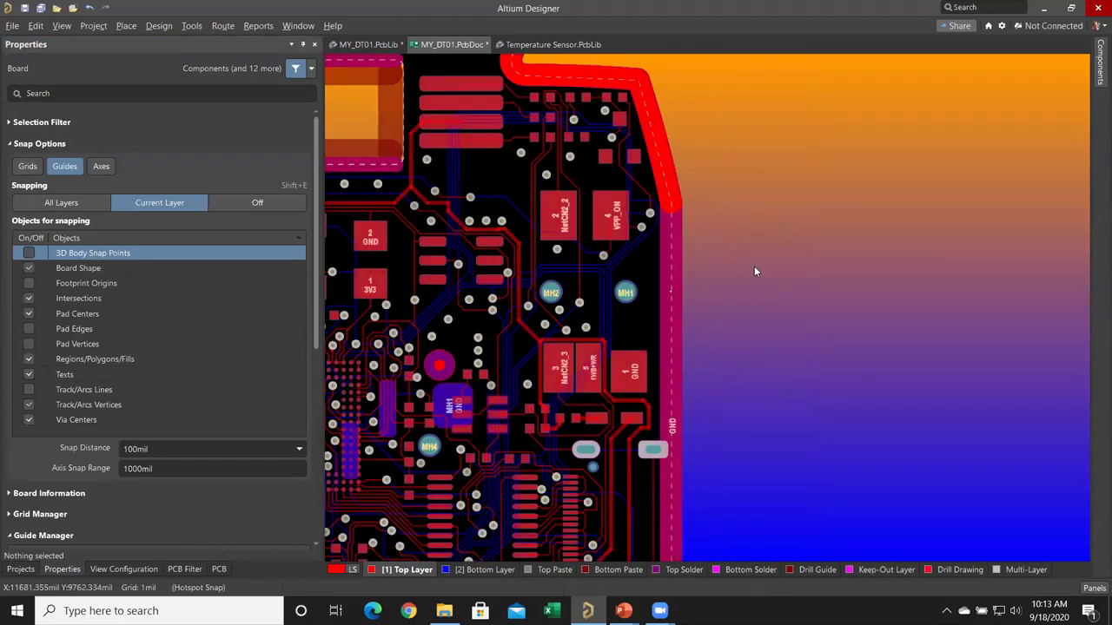
pyautogui.press('3')
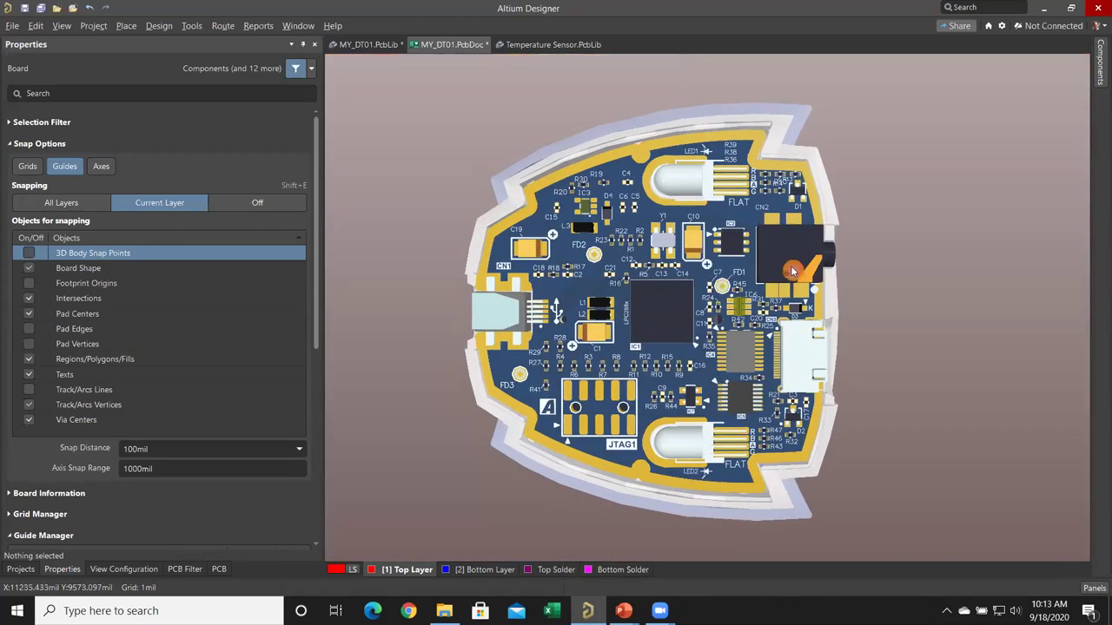
pyautogui.keyDown('ctrl'); pyautogui.scroll(3, 754, 267); pyautogui.keyUp('ctrl')
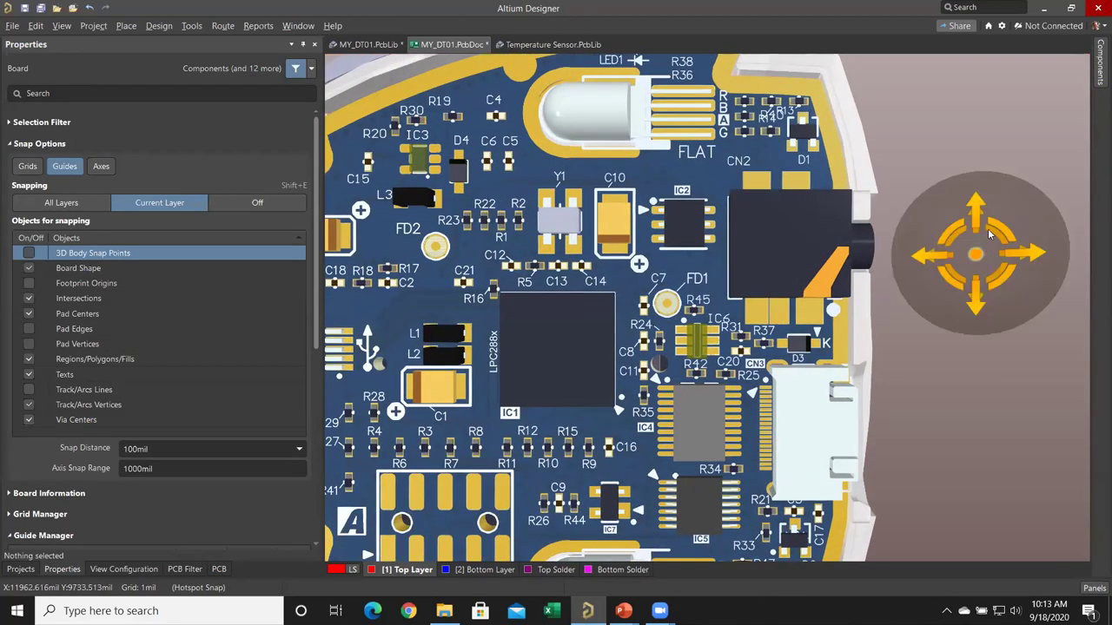
# Examine connector CN2 against the board and enclosure edge in 3D from the side, compare with 2D, and return to the top view
pyautogui.keyDown('shift'); pyautogui.moveTo(978, 258); pyautogui.dragTo(838, 447, button='right'); pyautogui.keyUp('shift')
pyautogui.keyDown('ctrl'); pyautogui.scroll(-3, 838, 447); pyautogui.keyUp('ctrl')
pyautogui.keyDown('ctrl'); pyautogui.scroll(3, 782, 434); pyautogui.keyUp('ctrl')
pyautogui.keyDown('shift'); pyautogui.moveTo(745, 459); pyautogui.dragTo(906, 417, button='right'); pyautogui.keyUp('shift')
pyautogui.keyDown('ctrl'); pyautogui.scroll(2, 747, 339); pyautogui.keyUp('ctrl')
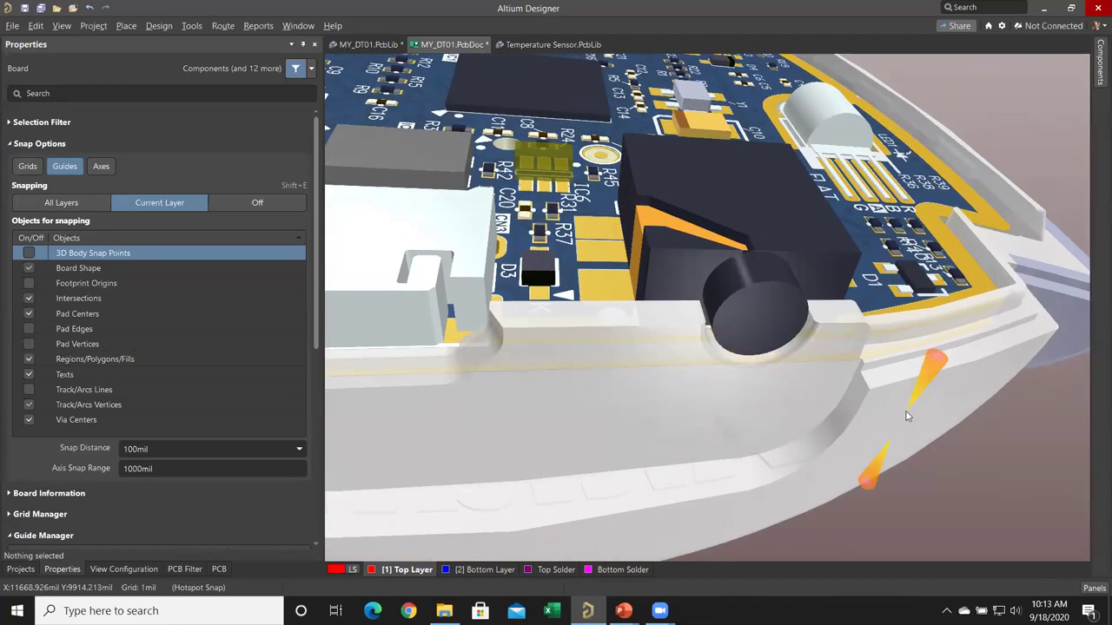
pyautogui.press('2')
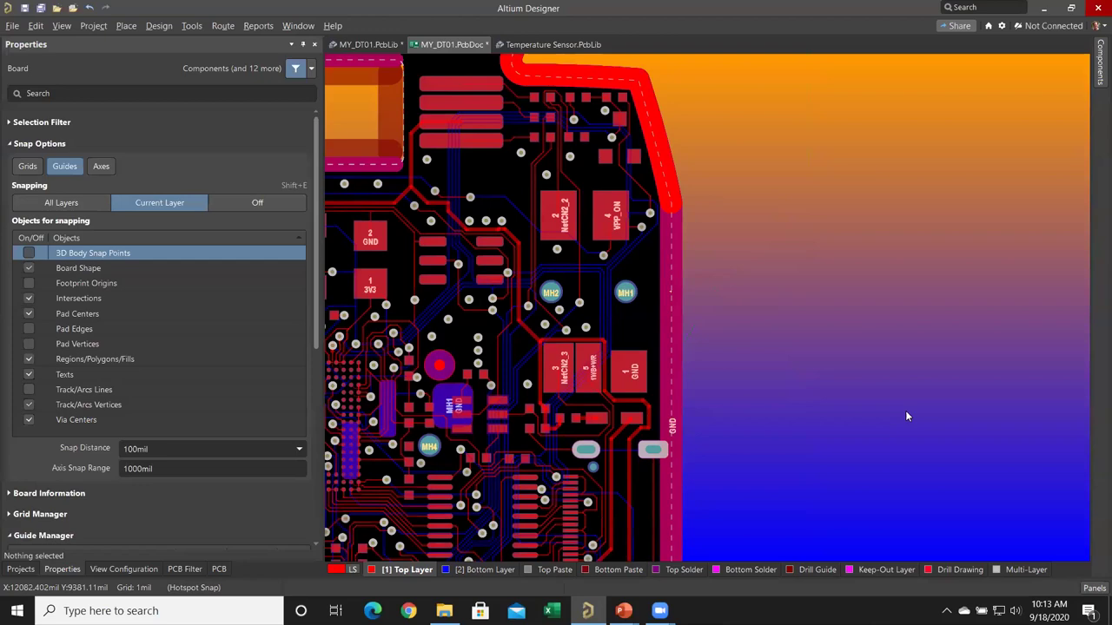
pyautogui.press('3')
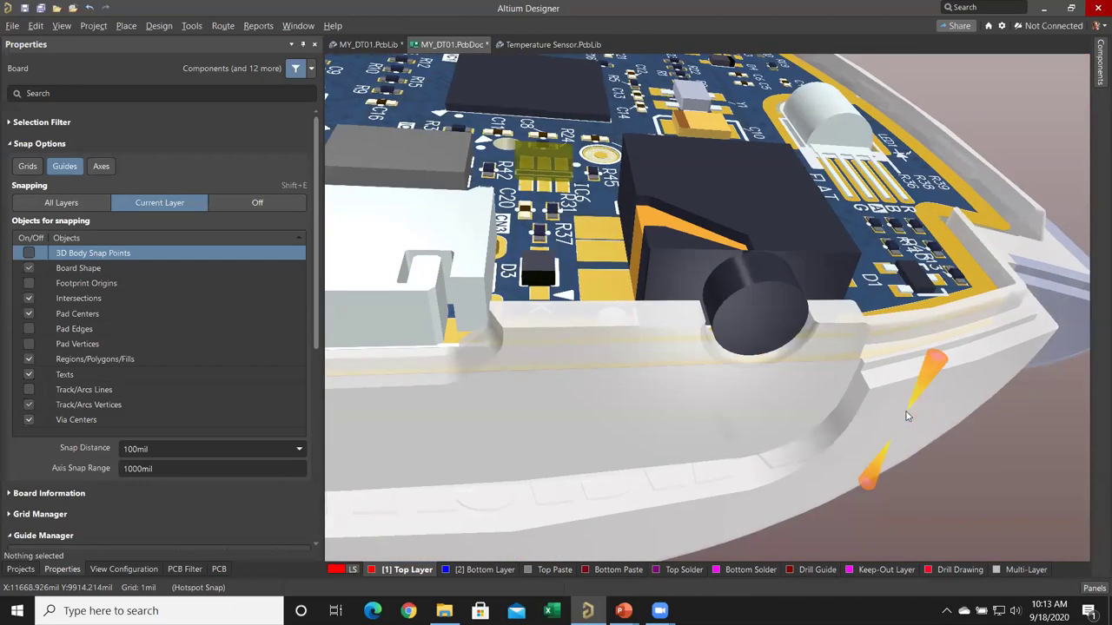
pyautogui.press('0')
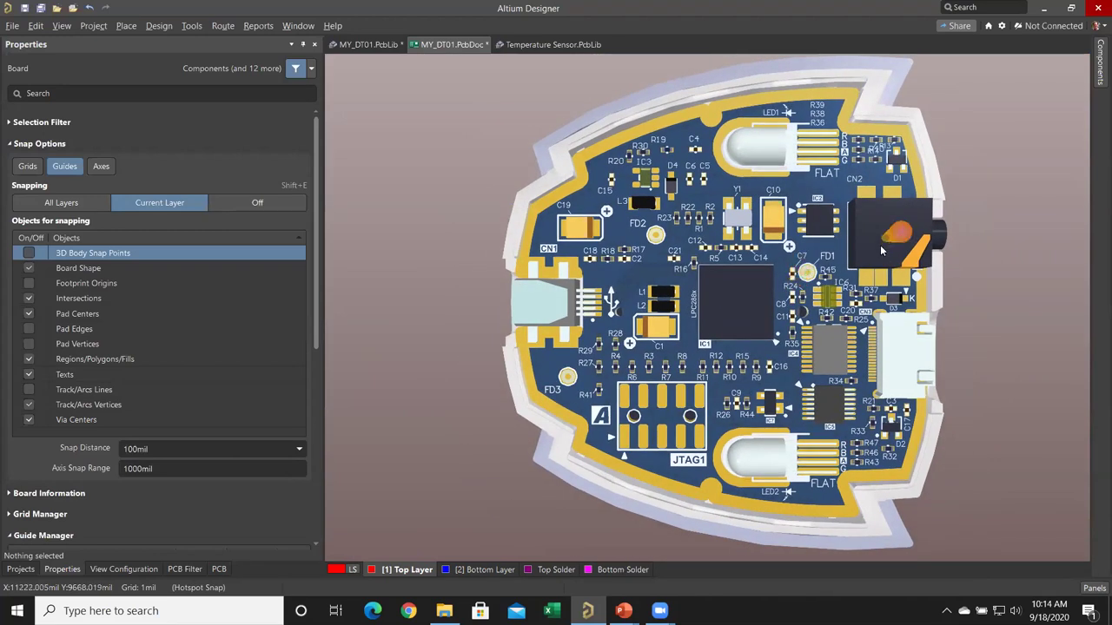
# Close the MY_DT01.PcbDoc board document to return to the Temperature Sensor.PcbLib footprint
pyautogui.rightClick(452, 45)
pyautogui.click(468, 53)
pyautogui.click(573, 332)
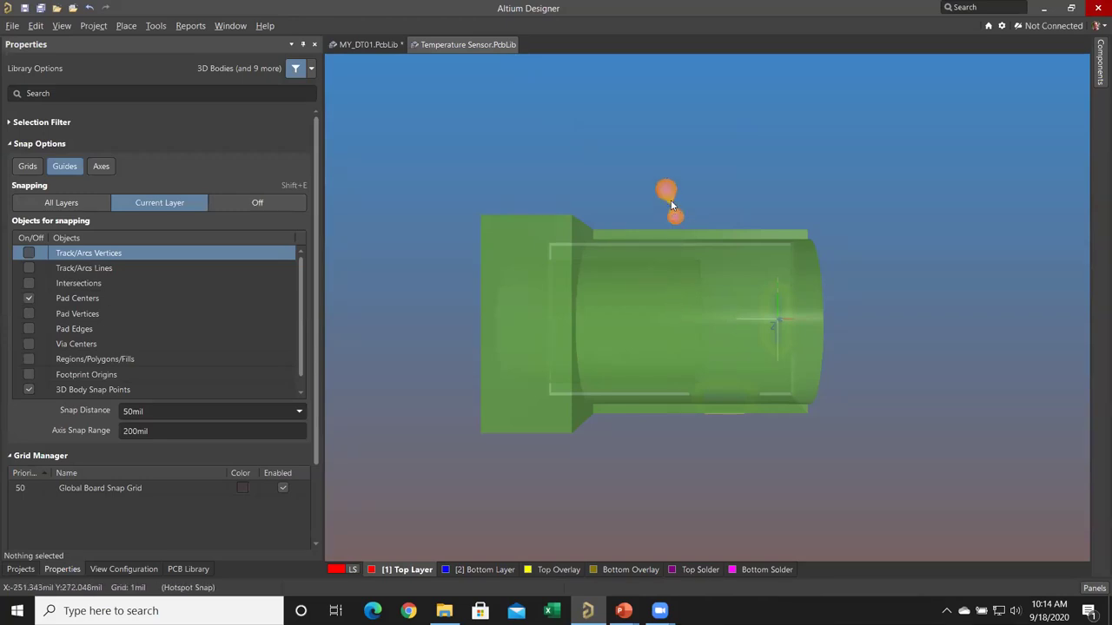
# Examine how the pins of the footprint's 3D body sit in the slotted pads, viewing the model from several angles
pyautogui.moveTo(667, 173); pyautogui.dragTo(731, 146, button='right')
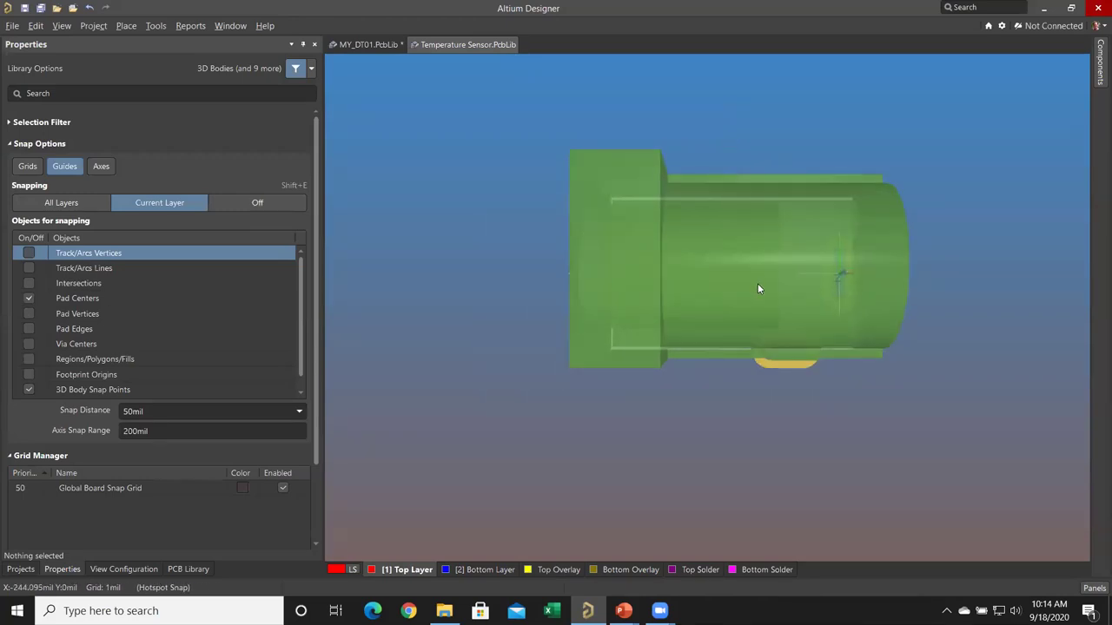
pyautogui.press('9')
pyautogui.keyDown('shift'); pyautogui.moveTo(807, 342); pyautogui.dragTo(761, 201, button='right'); pyautogui.keyUp('shift')
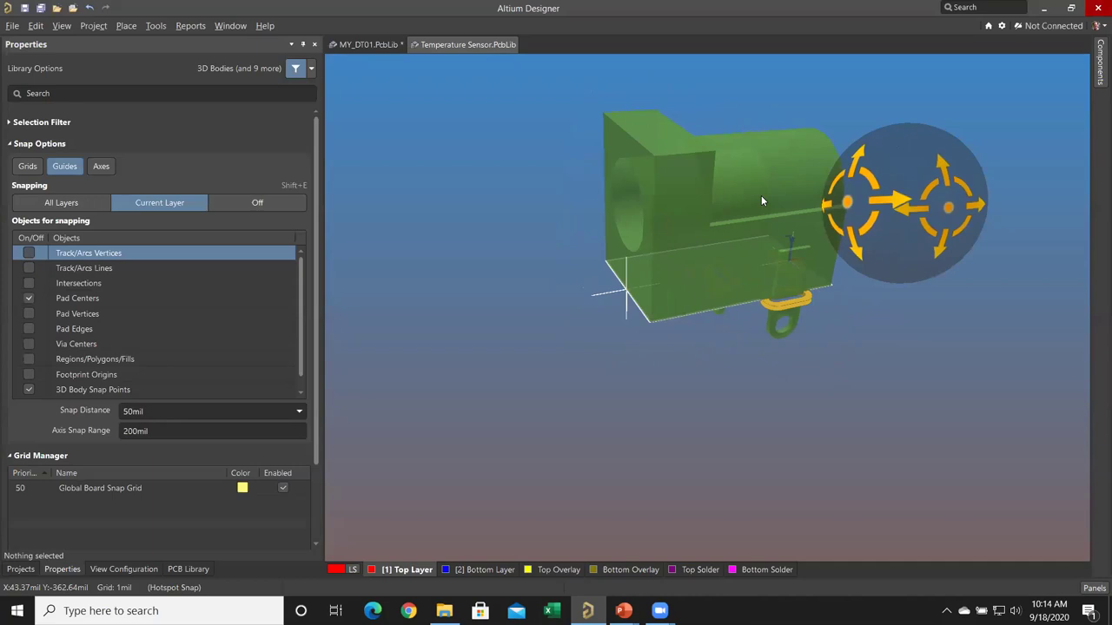
pyautogui.keyDown('ctrl'); pyautogui.scroll(6, 786, 249); pyautogui.keyUp('ctrl')
pyautogui.moveTo(803, 287); pyautogui.dragTo(814, 316, button='right')
pyautogui.keyDown('ctrl'); pyautogui.scroll(-6, 797, 277); pyautogui.keyUp('ctrl')
pyautogui.press('shift')
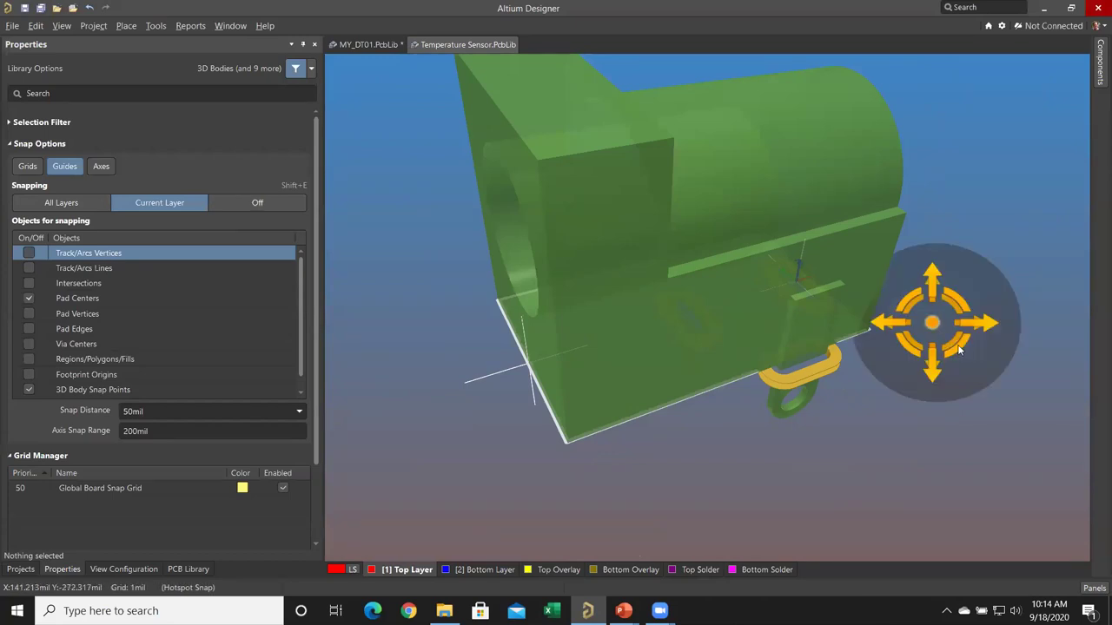
pyautogui.keyDown('shift'); pyautogui.moveTo(960, 349); pyautogui.dragTo(714, 224, button='right'); pyautogui.keyUp('shift')
pyautogui.keyDown('shift'); pyautogui.moveTo(807, 398); pyautogui.dragTo(785, 373, button='right'); pyautogui.keyUp('shift')
pyautogui.keyDown('ctrl'); pyautogui.scroll(3, 835, 350); pyautogui.keyUp('ctrl')
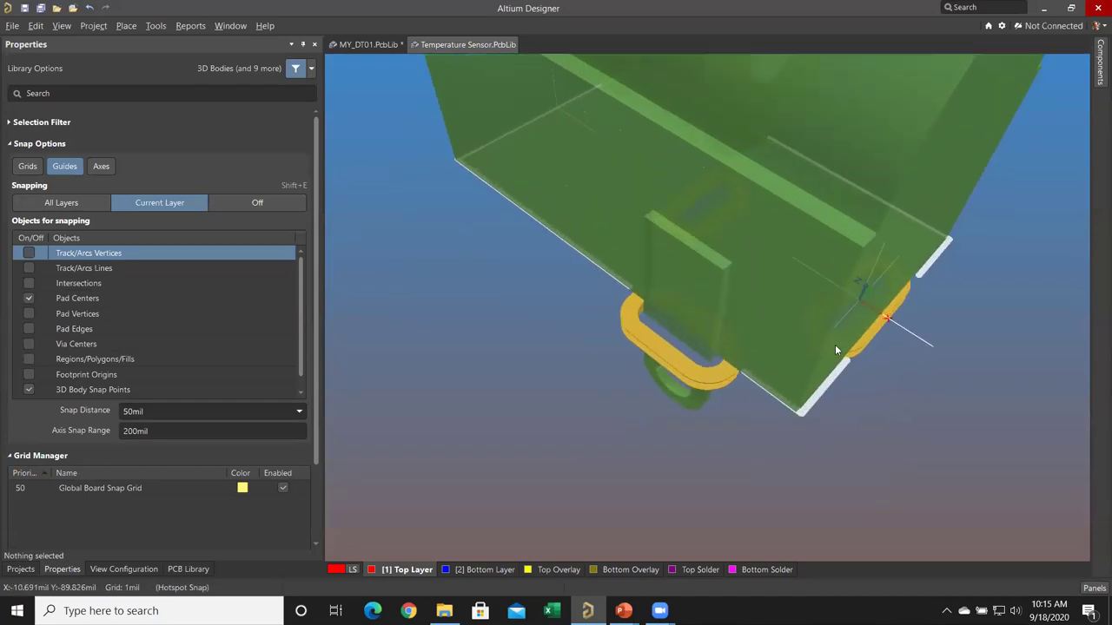
pyautogui.press('shift')
pyautogui.keyDown('shift'); pyautogui.moveTo(880, 385); pyautogui.dragTo(880, 410, button='right'); pyautogui.keyUp('shift')
pyautogui.keyDown('shift'); pyautogui.moveTo(758, 447); pyautogui.dragTo(572, 356, button='right'); pyautogui.keyUp('shift')
pyautogui.press('shift')
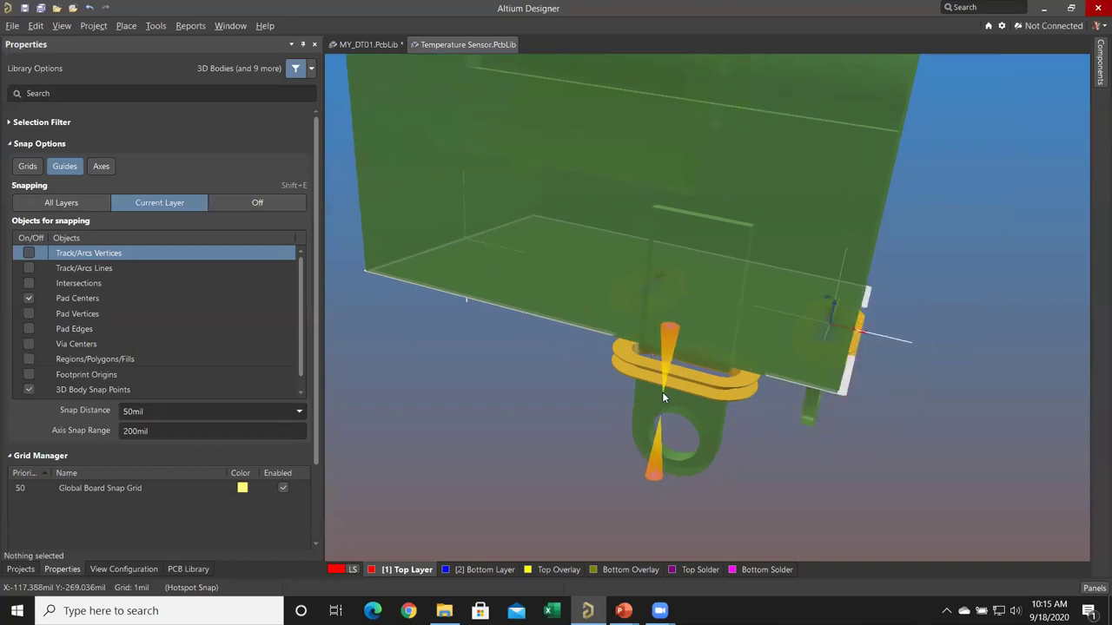
# Delete the existing 3D body from the footprint, leaving the three slotted pads and the outline
pyautogui.press('0')
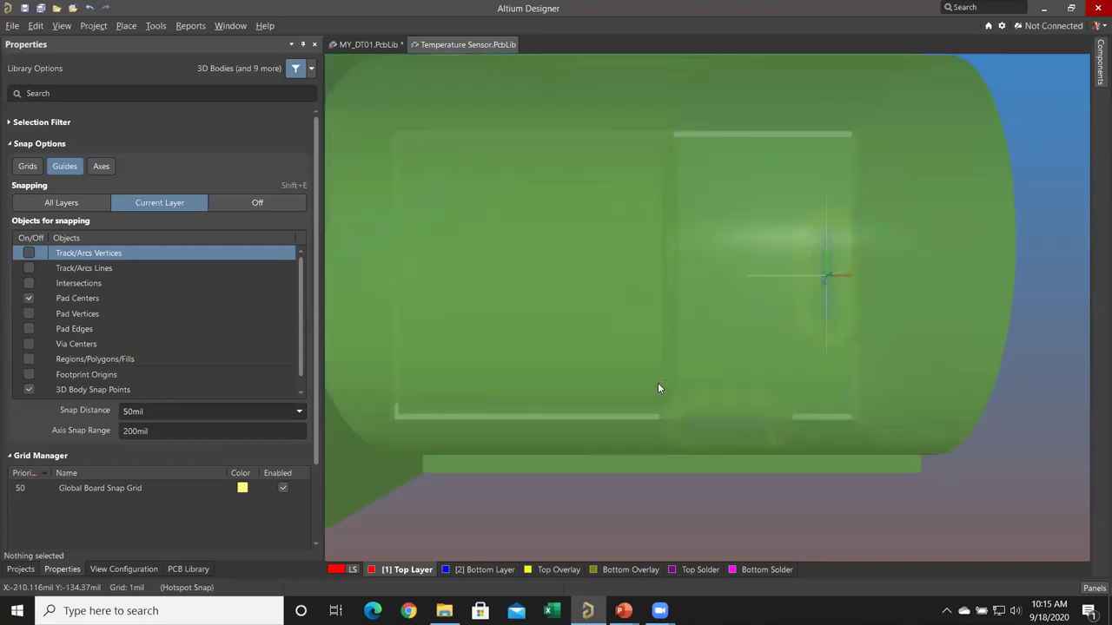
pyautogui.keyDown('ctrl'); pyautogui.scroll(-2, 649, 327); pyautogui.keyUp('ctrl')
pyautogui.click(649, 326)
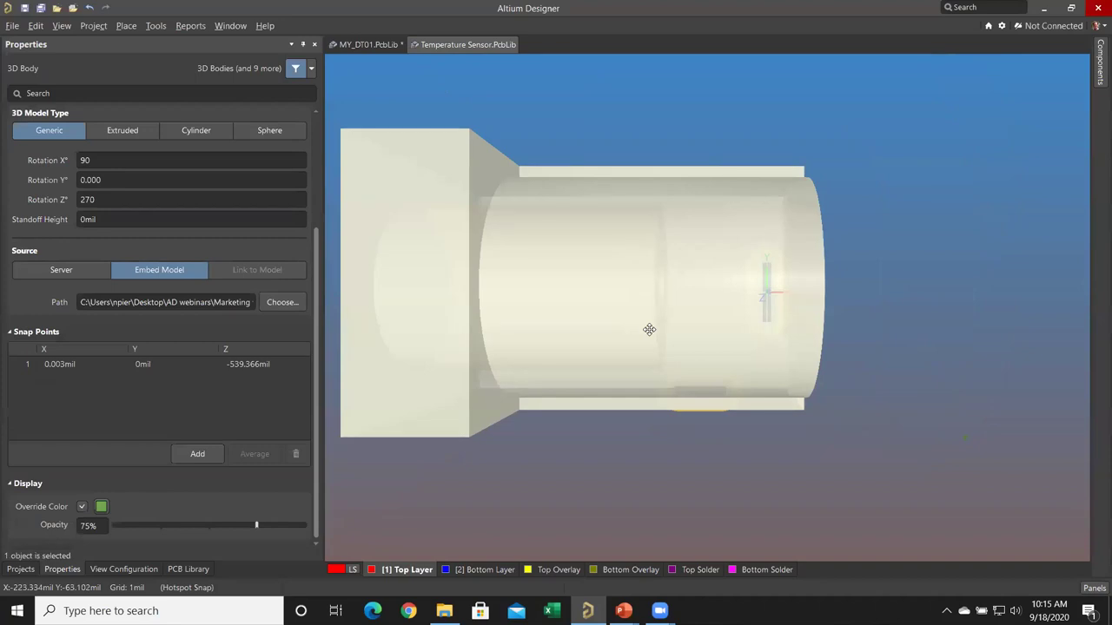
pyautogui.press('Delete')
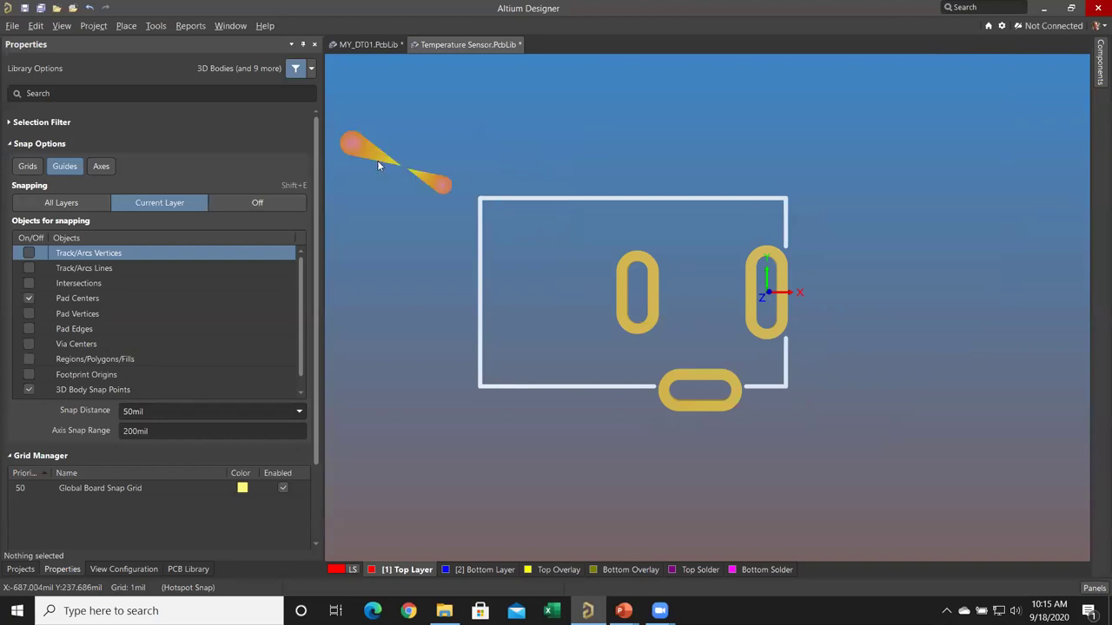
# Insert a new 3D body from the model file power_jack.STEP
pyautogui.click(127, 26)
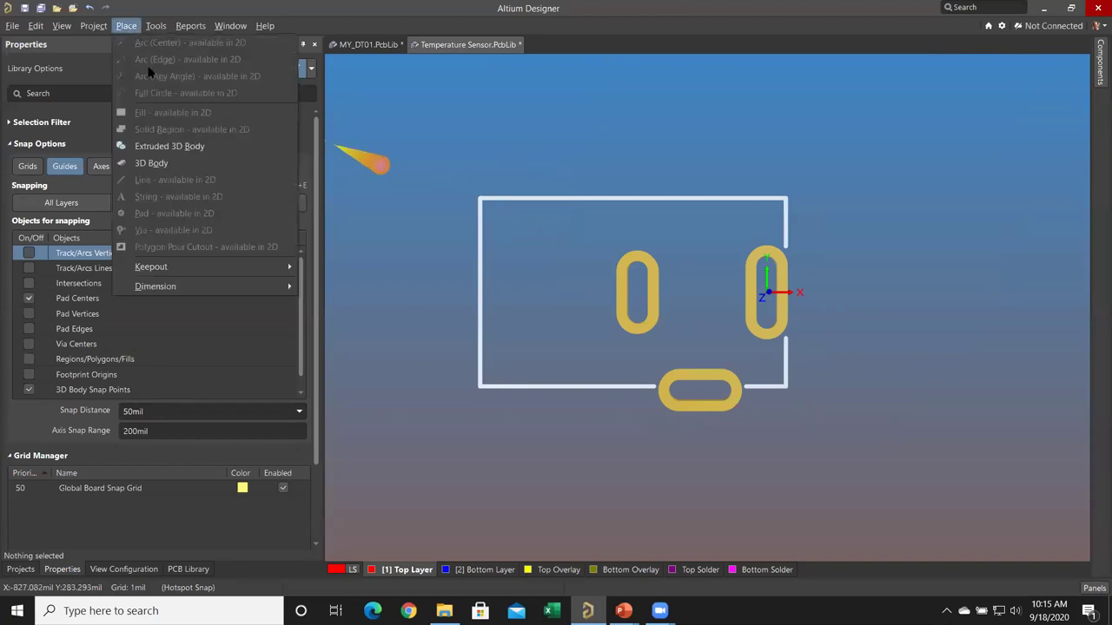
pyautogui.click(168, 165)
pyautogui.click(484, 201)
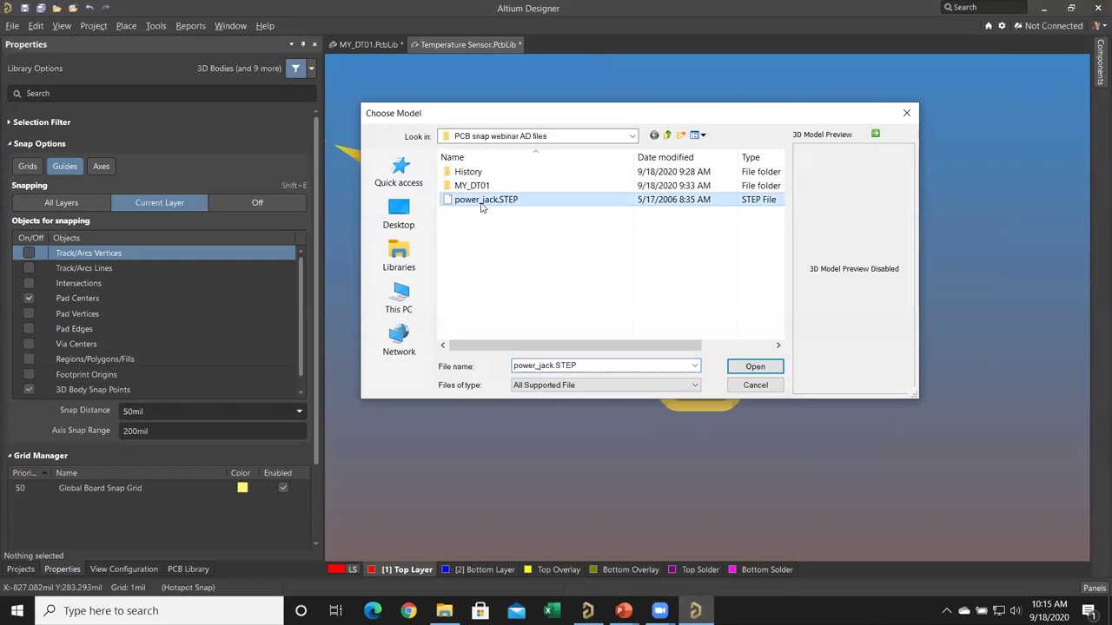
pyautogui.click(755, 366)
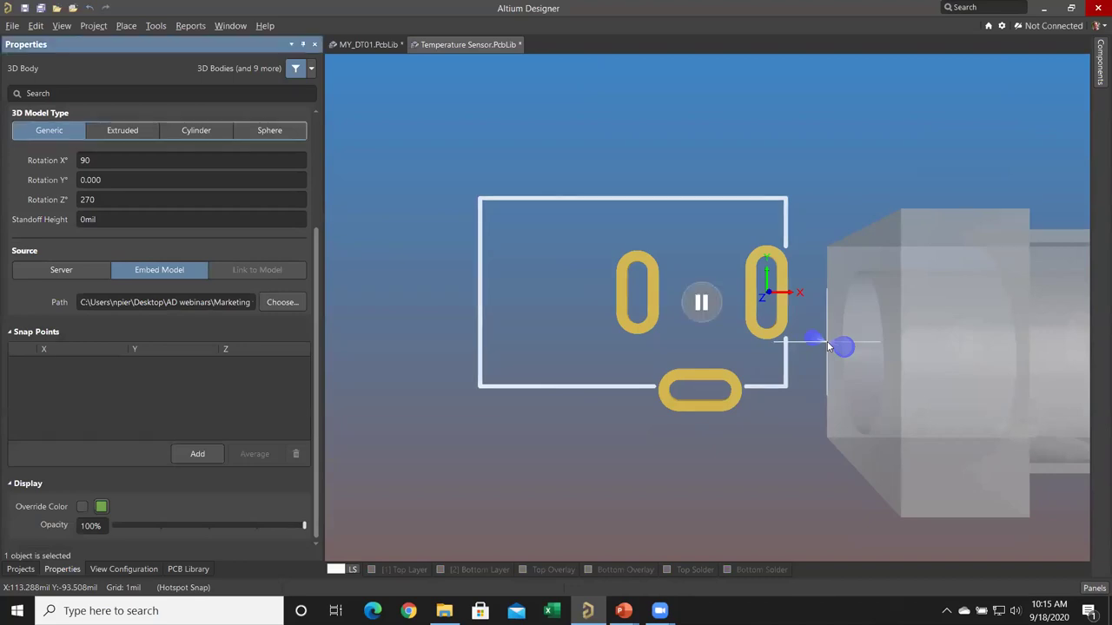
# Review the body's X, Y and Z rotation and place the power jack model beside the footprint outline
pyautogui.click(113, 160)
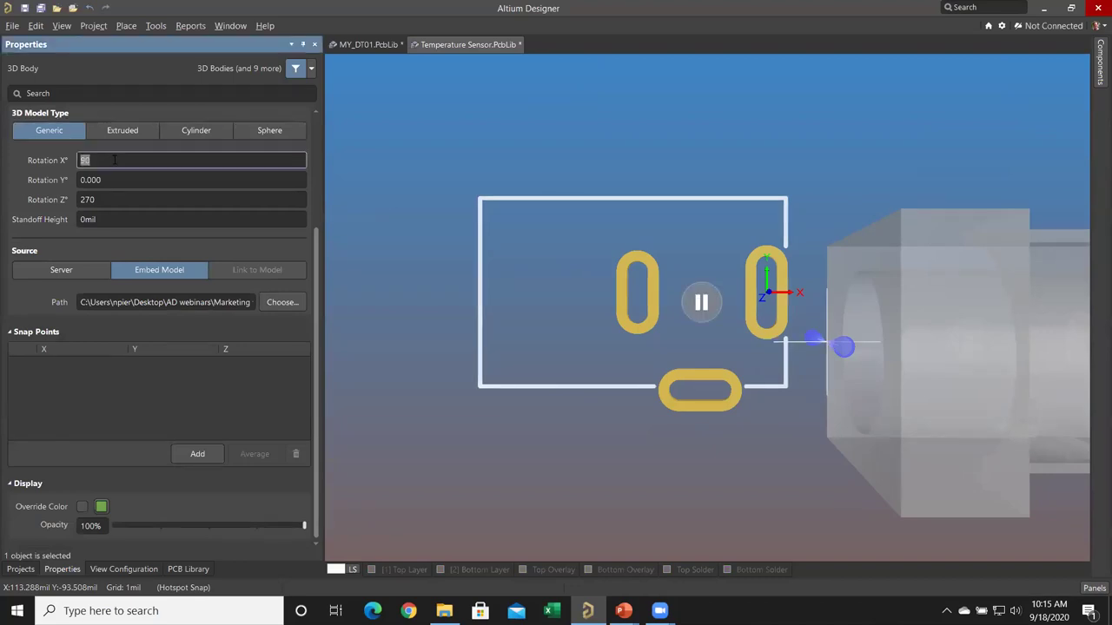
pyautogui.click(112, 179)
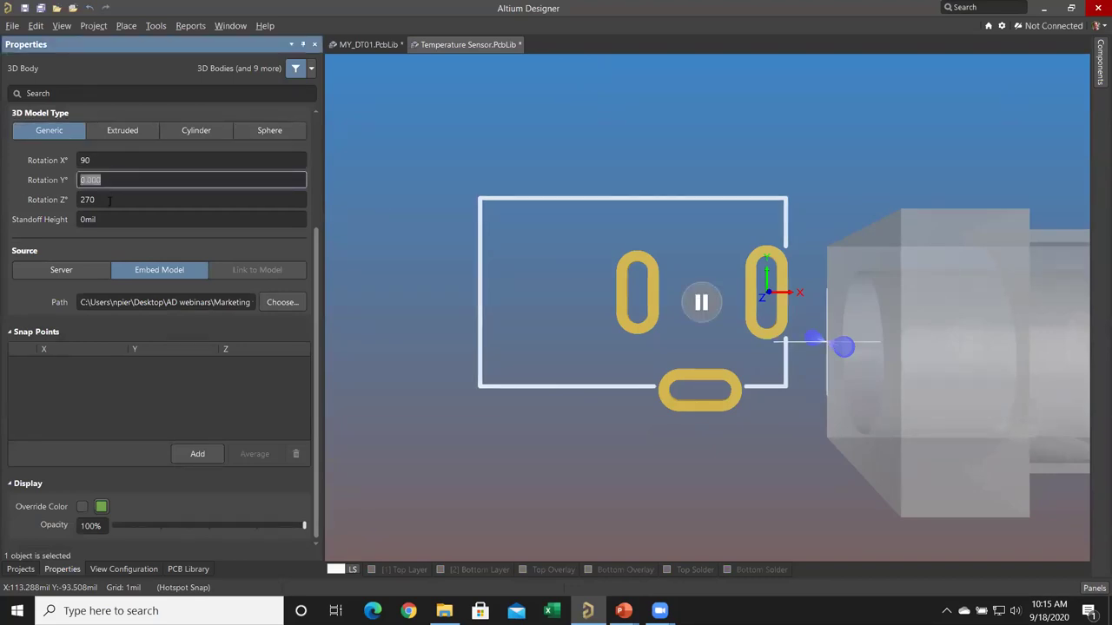
pyautogui.click(109, 200)
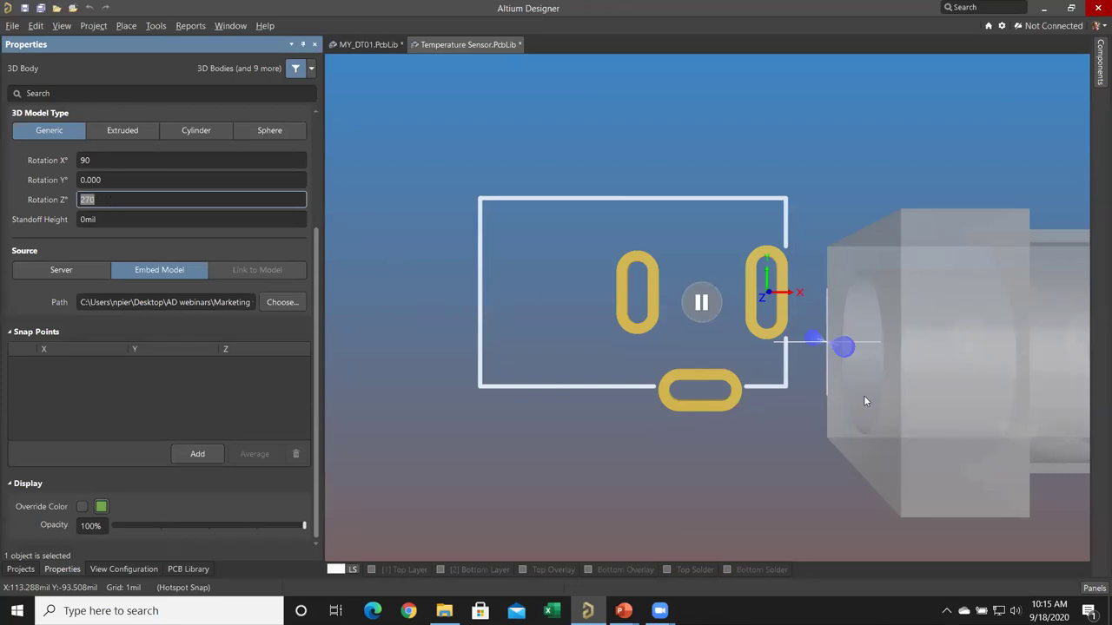
pyautogui.moveTo(847, 348); pyautogui.dragTo(671, 303)
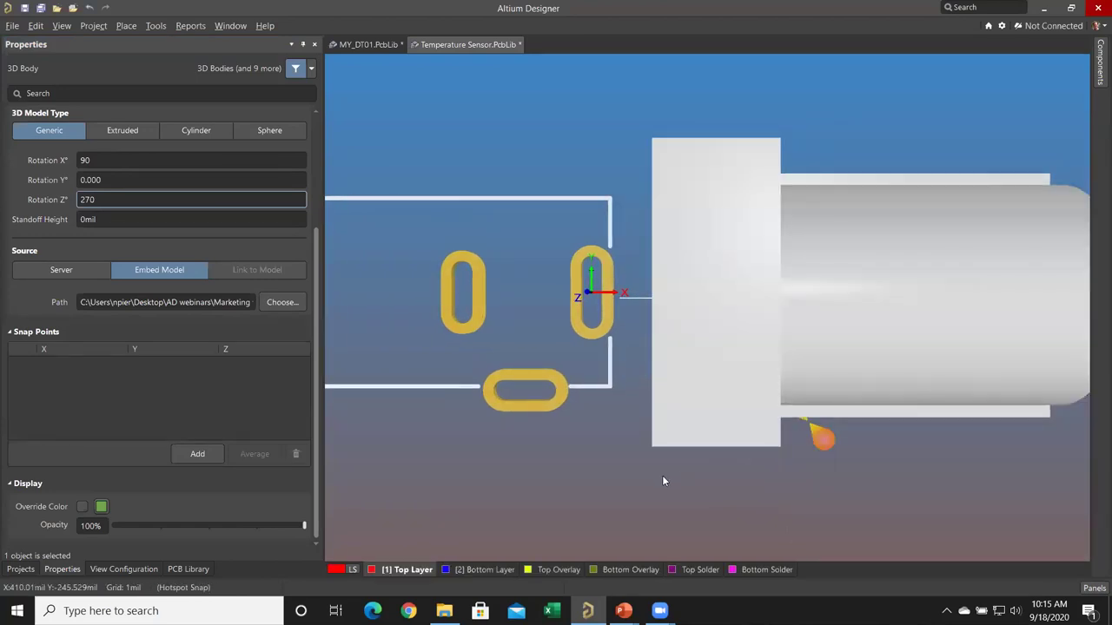
pyautogui.click(610, 496)
pyautogui.moveTo(629, 496); pyautogui.dragTo(632, 497, button='right')
# Override the power jack body's color with green and set its opacity to 50%
pyautogui.click(824, 383)
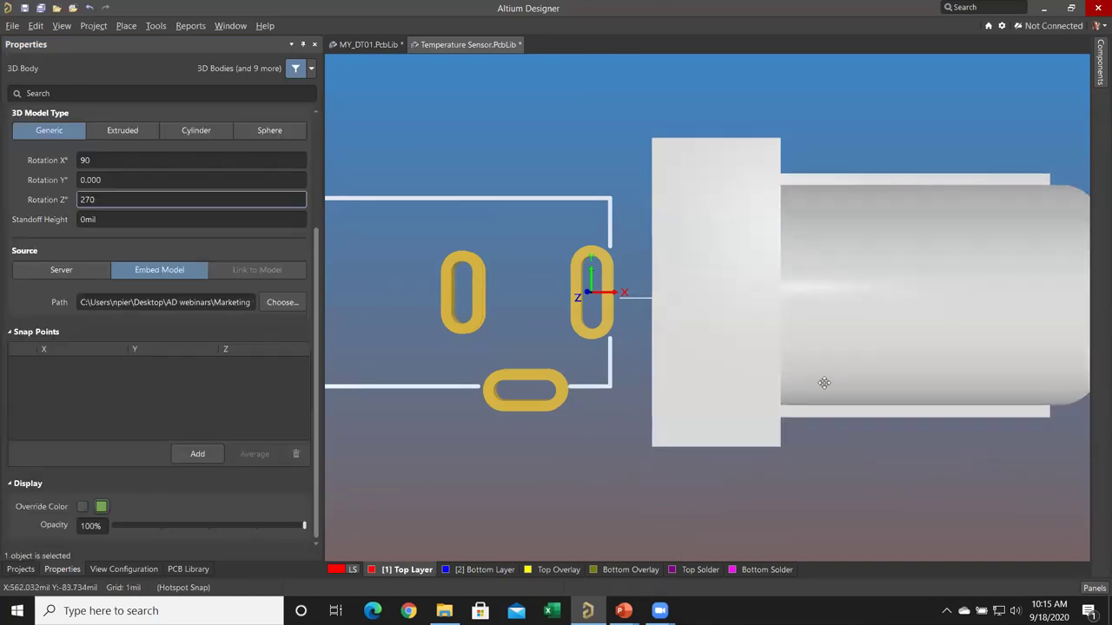
pyautogui.click(81, 507)
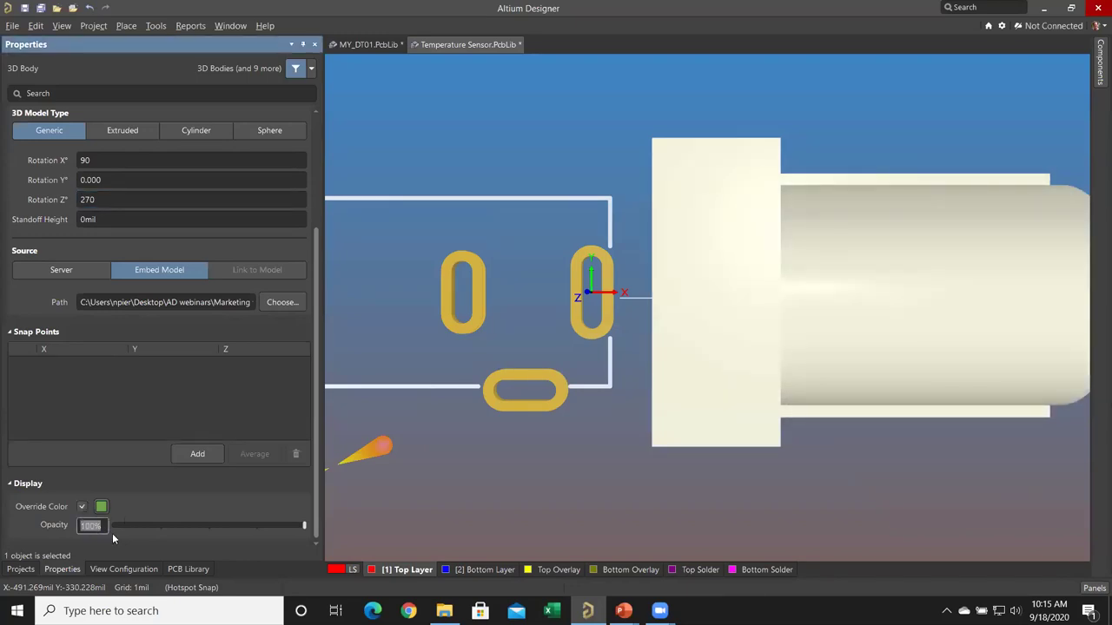
pyautogui.press('Return')
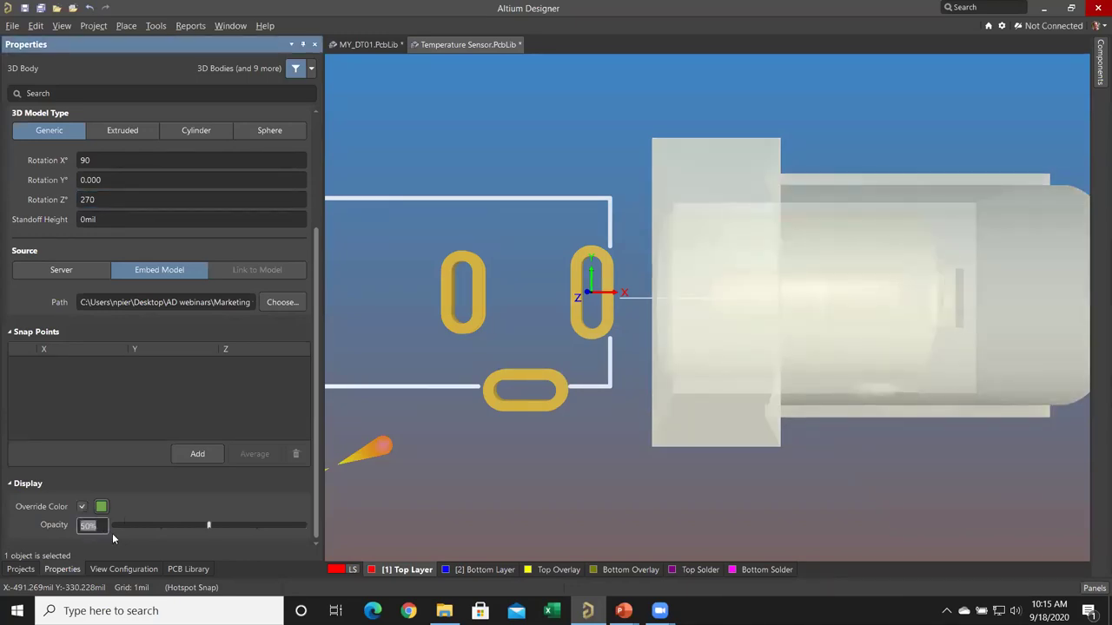
pyautogui.click(554, 515)
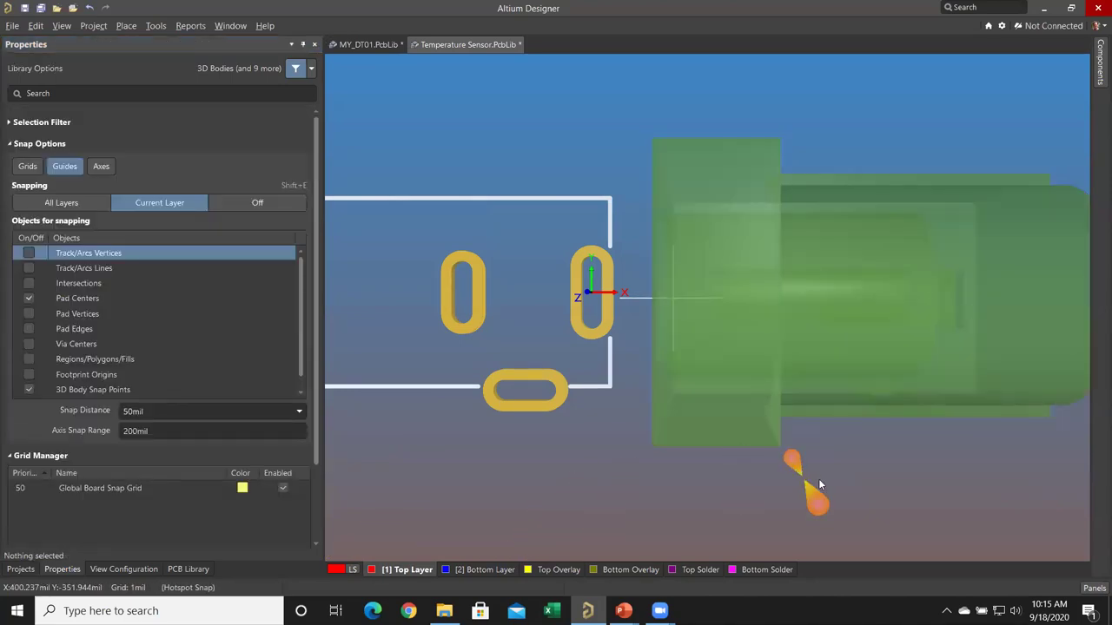
# Start Add Snap Points From Vertices on the power jack body, with its rear pin in close view
pyautogui.keyDown('shift'); pyautogui.moveTo(938, 473); pyautogui.dragTo(1039, 308, button='right'); pyautogui.keyUp('shift')
pyautogui.keyDown('ctrl'); pyautogui.scroll(8, 962, 327); pyautogui.keyUp('ctrl')
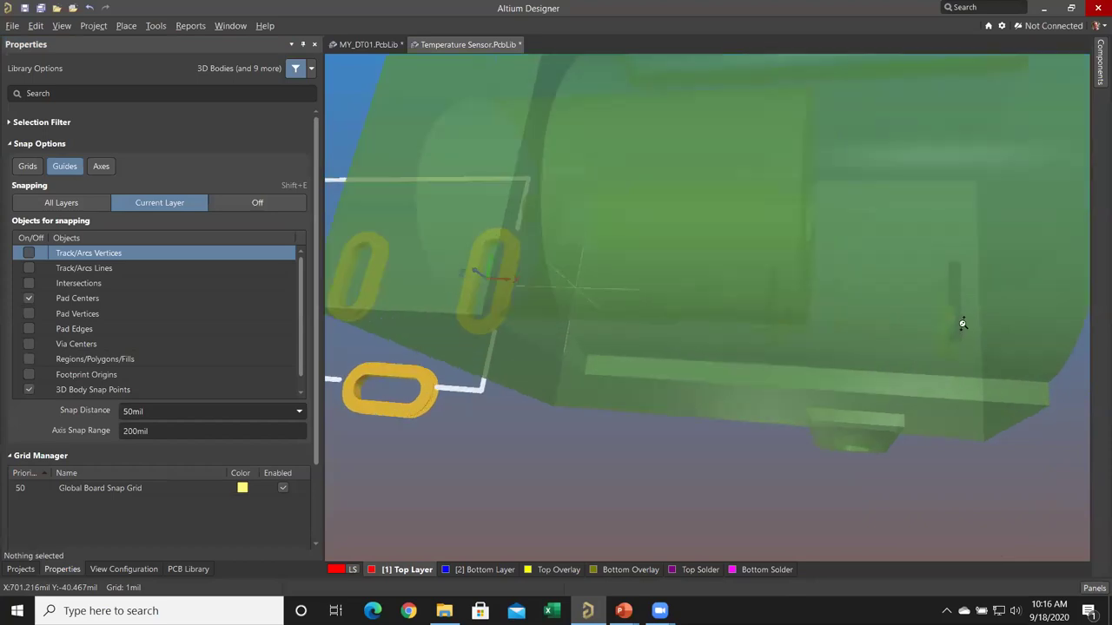
pyautogui.keyDown('ctrl'); pyautogui.scroll(3, 966, 294); pyautogui.keyUp('ctrl')
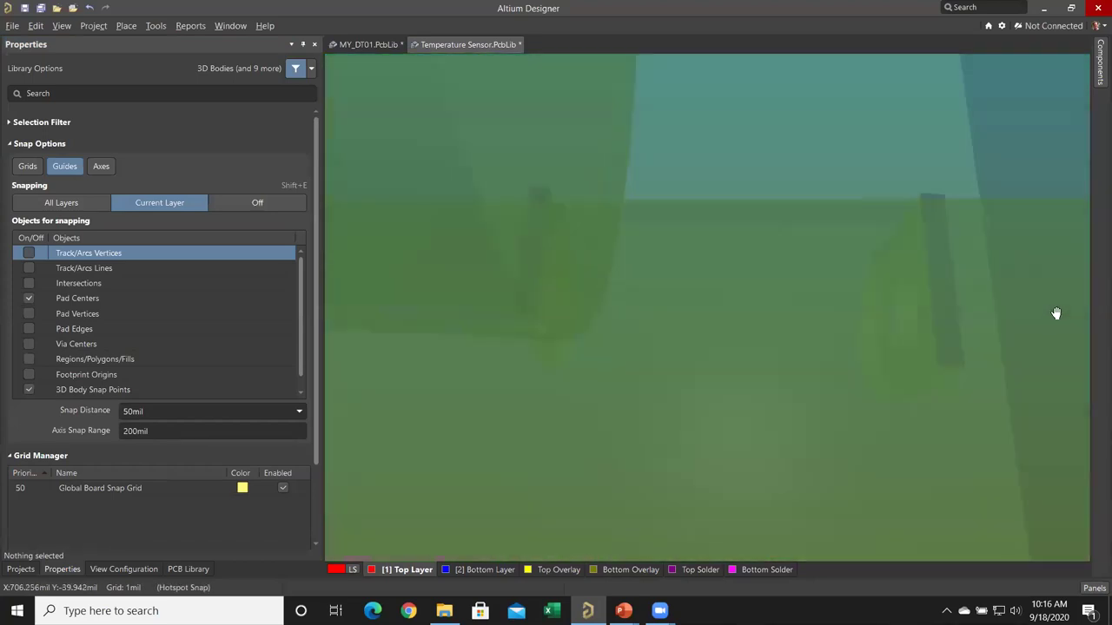
pyautogui.keyDown('ctrl'); pyautogui.scroll(2, 943, 260); pyautogui.keyUp('ctrl')
pyautogui.keyDown('ctrl'); pyautogui.scroll(3, 941, 261); pyautogui.keyUp('ctrl')
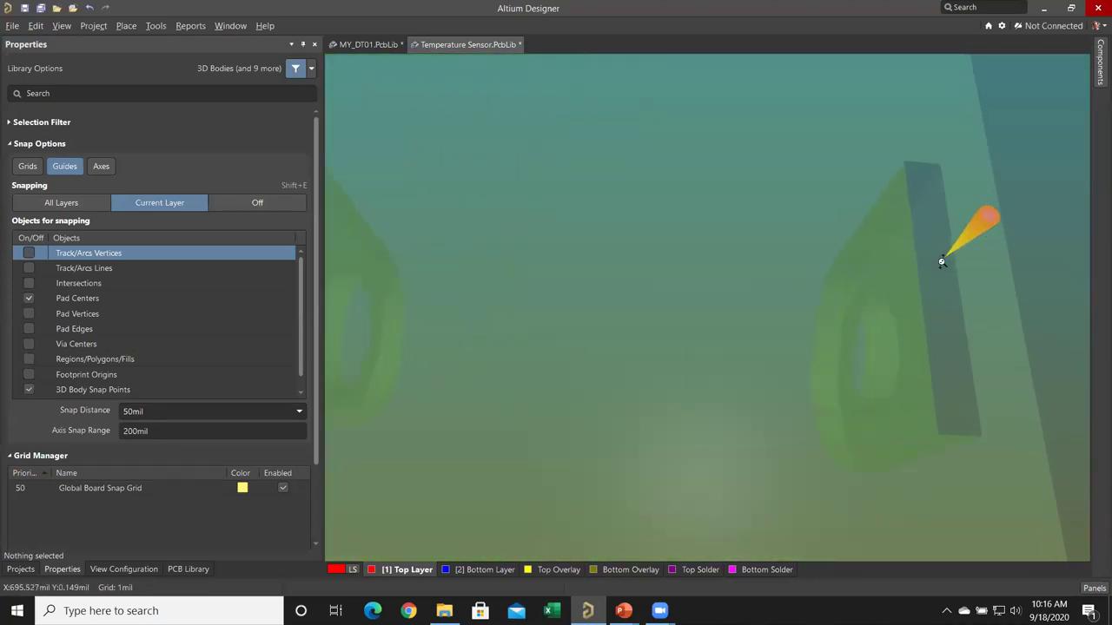
pyautogui.moveTo(947, 263); pyautogui.dragTo(880, 221, button='right')
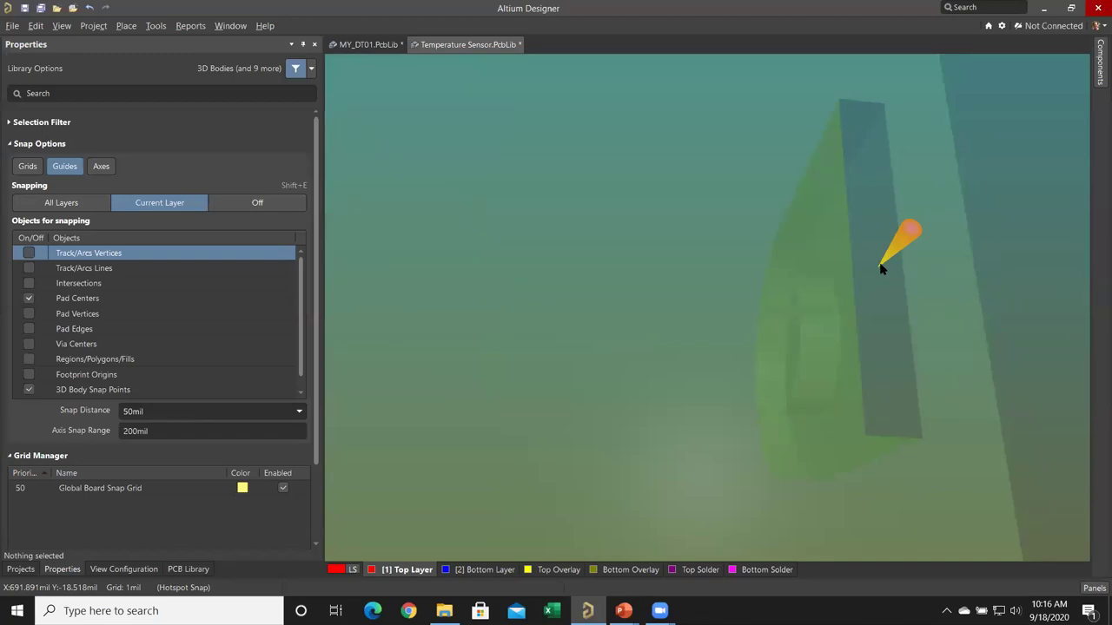
pyautogui.click(156, 25)
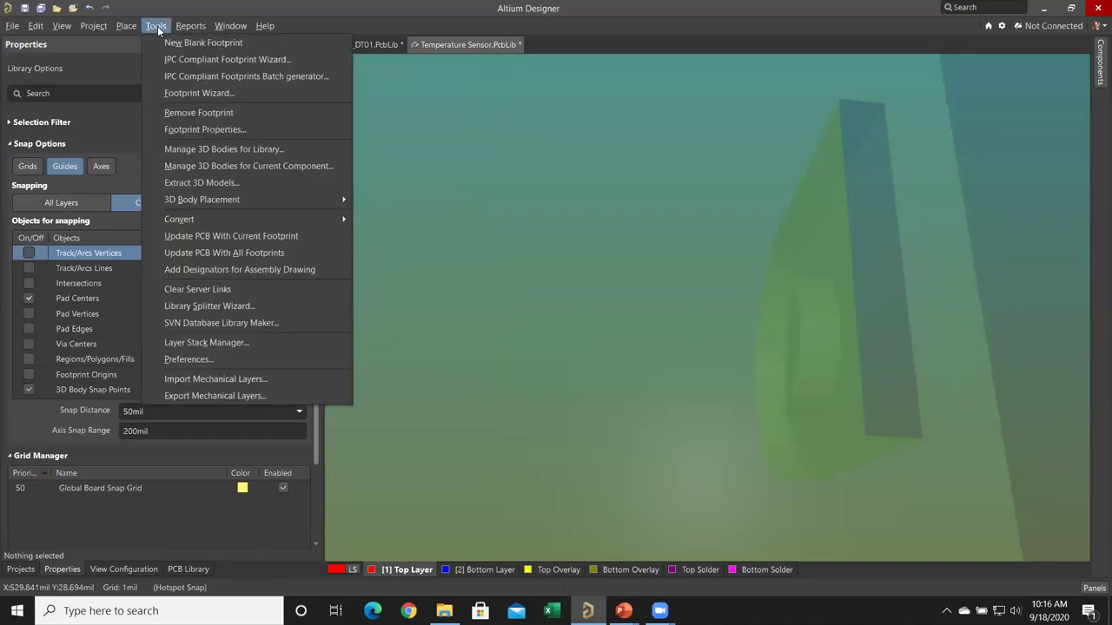
pyautogui.moveTo(289, 202)
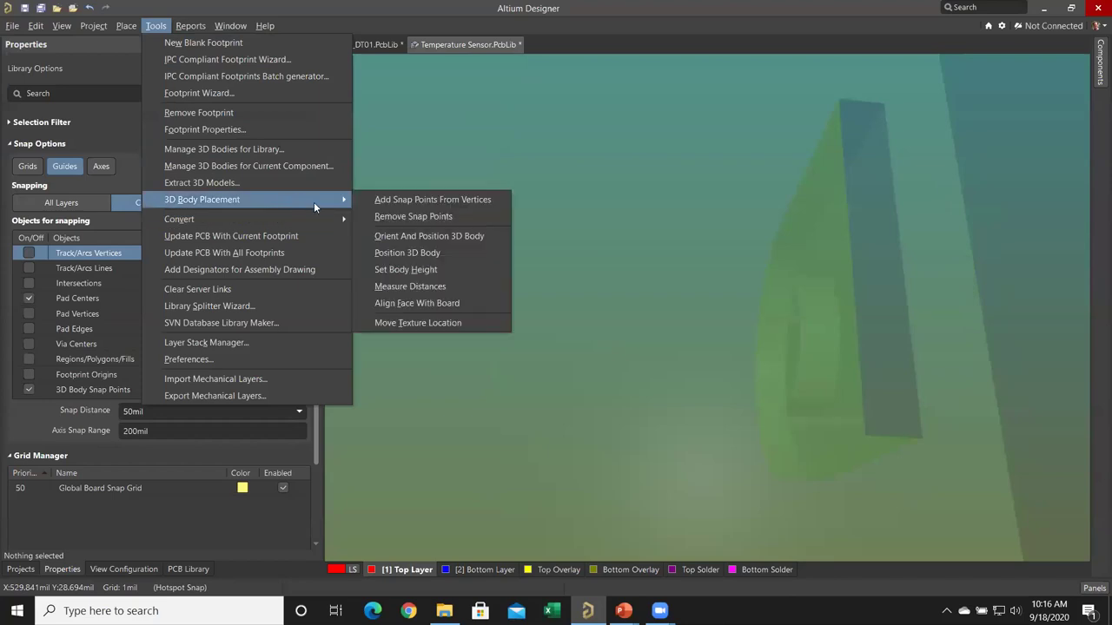
pyautogui.click(421, 198)
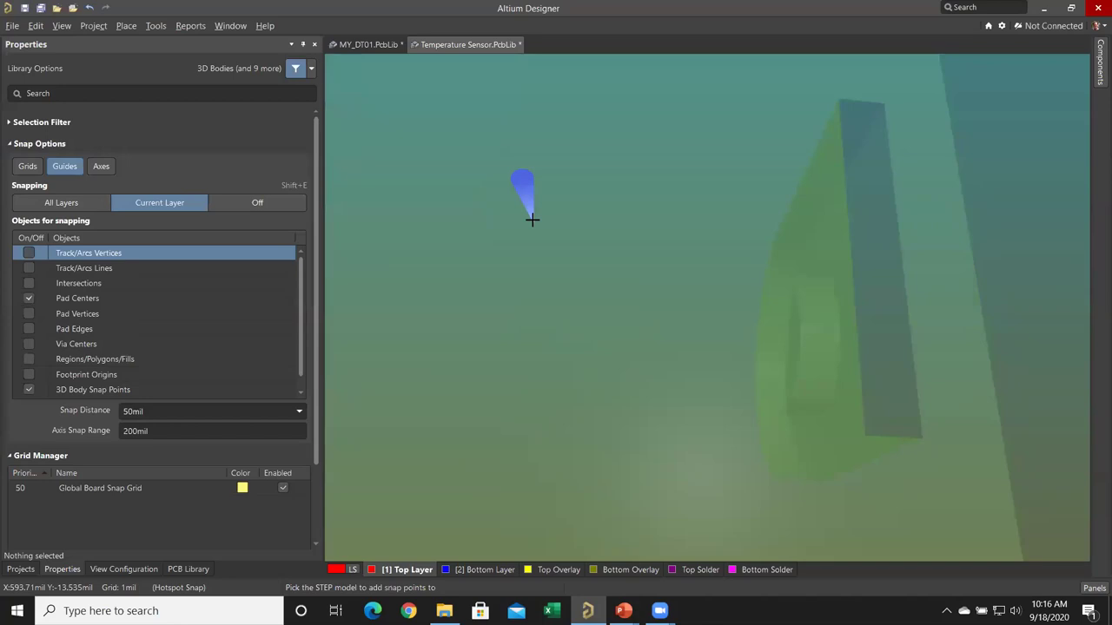
pyautogui.click(497, 269)
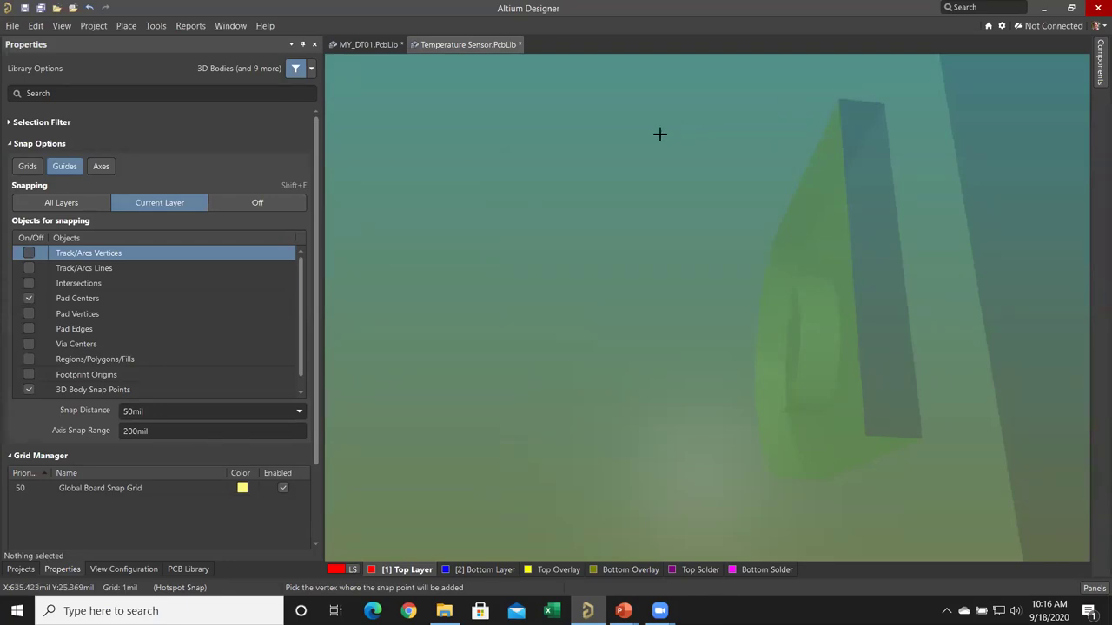
# Switch to midpoint mode and add a snap point midway between opposite corners of the rear pin's face
pyautogui.rightClick(625, 151)
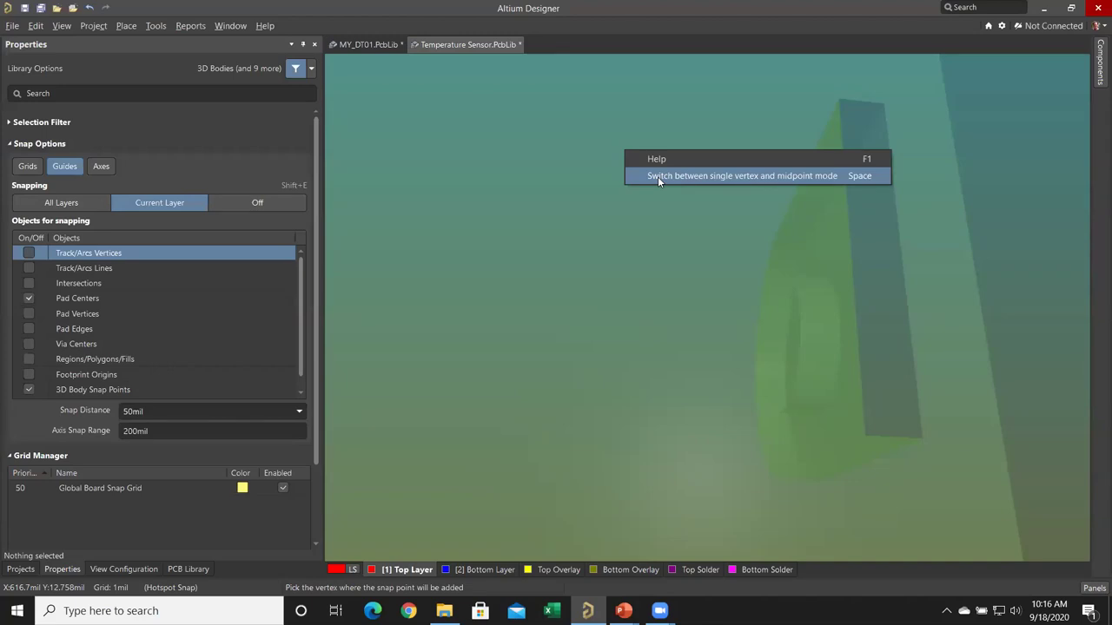
pyautogui.click(657, 177)
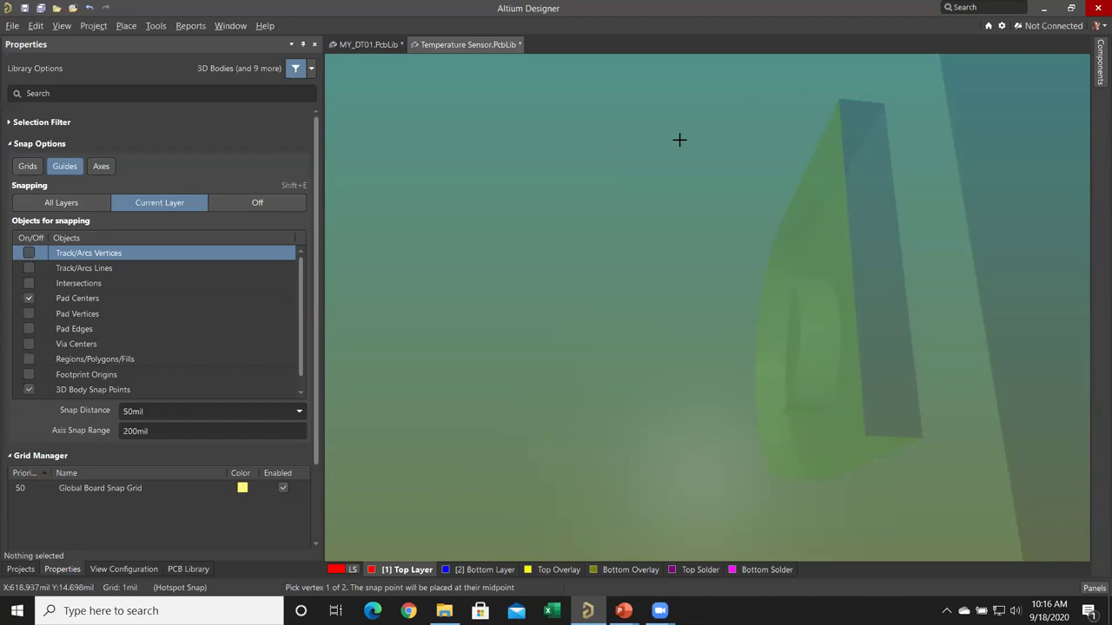
pyautogui.click(804, 98)
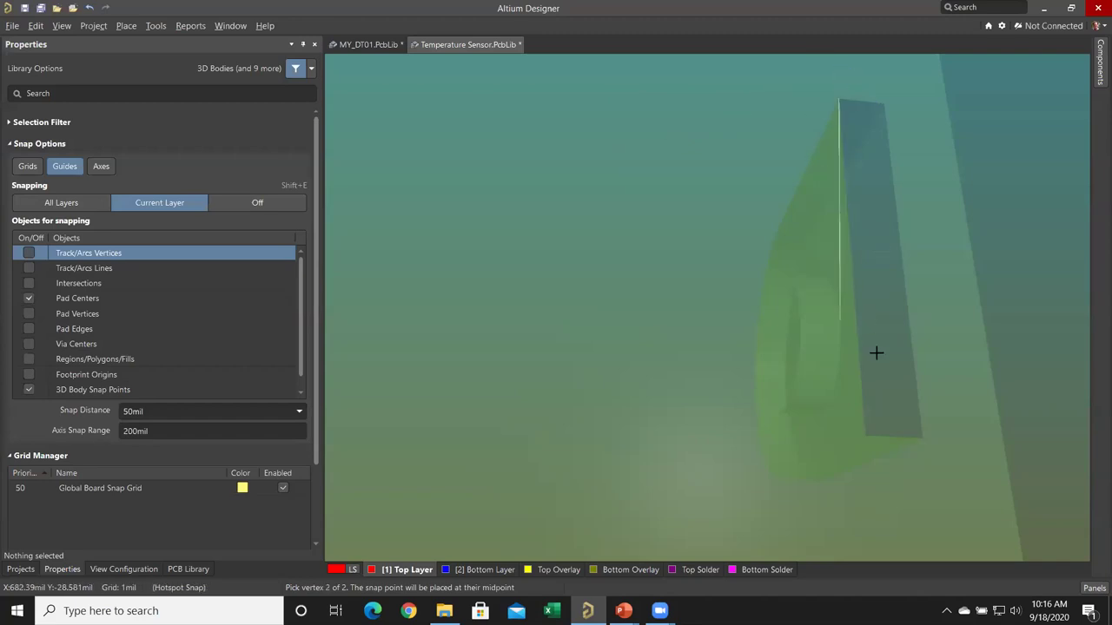
pyautogui.click(950, 404)
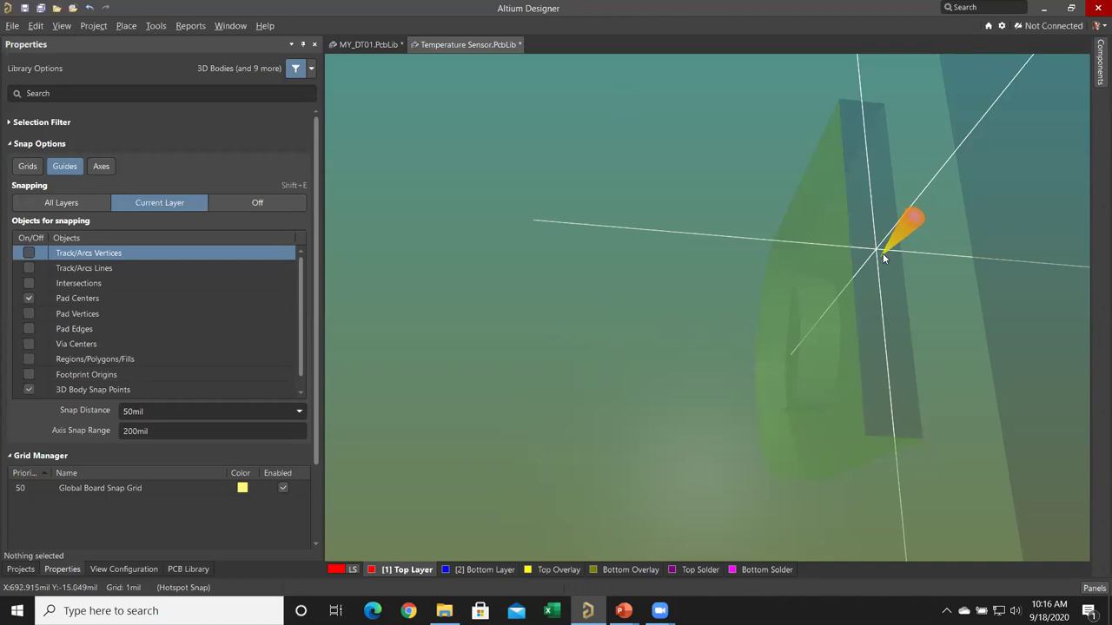
# Check the visibility setting of 3D Body Reference Point / Custom Snap Points among the system colors
pyautogui.click(114, 569)
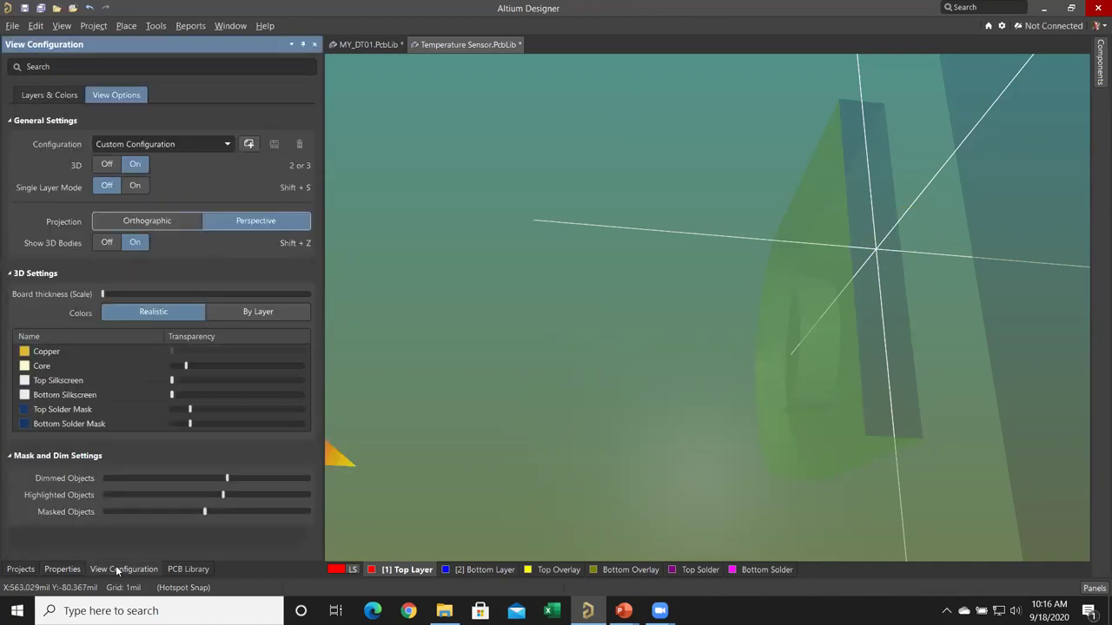
pyautogui.click(45, 95)
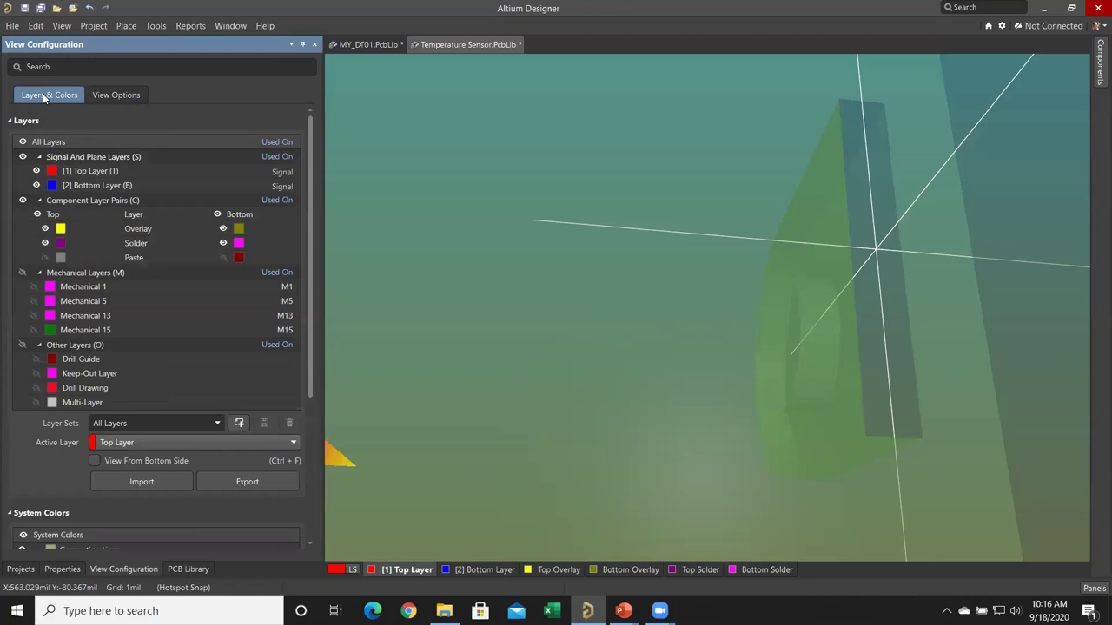
pyautogui.scroll(-5, 48, 440)
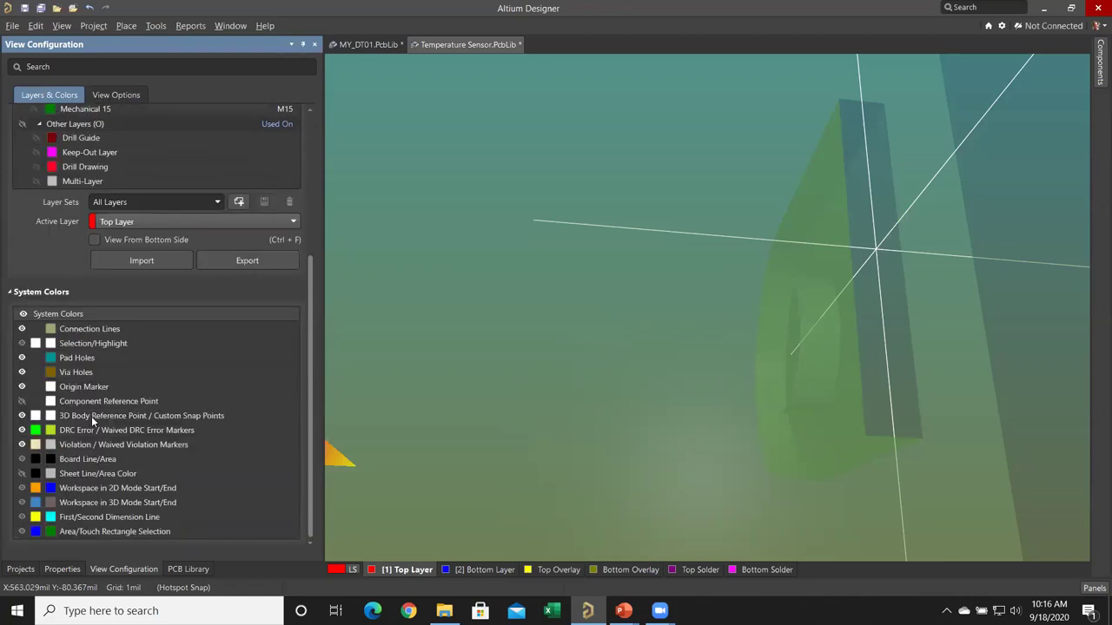
pyautogui.click(91, 416)
pyautogui.click(22, 416)
# Move the power jack body by its rear-pin snap point onto the center of the pad at the footprint origin
pyautogui.keyDown('shift'); pyautogui.moveTo(551, 347); pyautogui.dragTo(775, 339, button='right'); pyautogui.keyUp('shift')
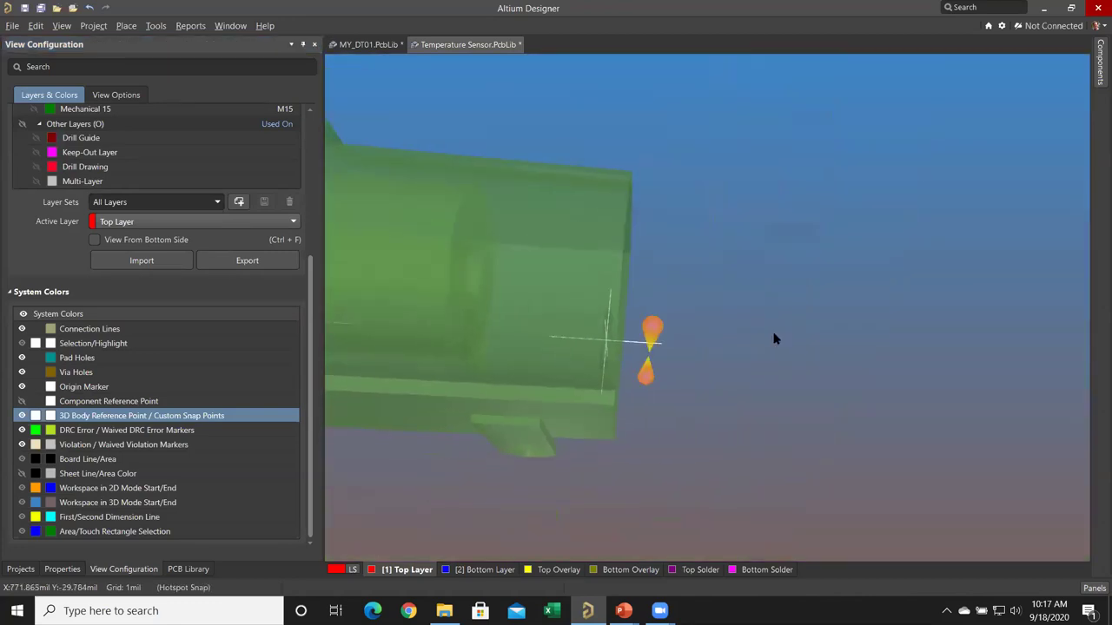
pyautogui.keyDown('shift'); pyautogui.moveTo(703, 332); pyautogui.dragTo(704, 337, button='right'); pyautogui.keyUp('shift')
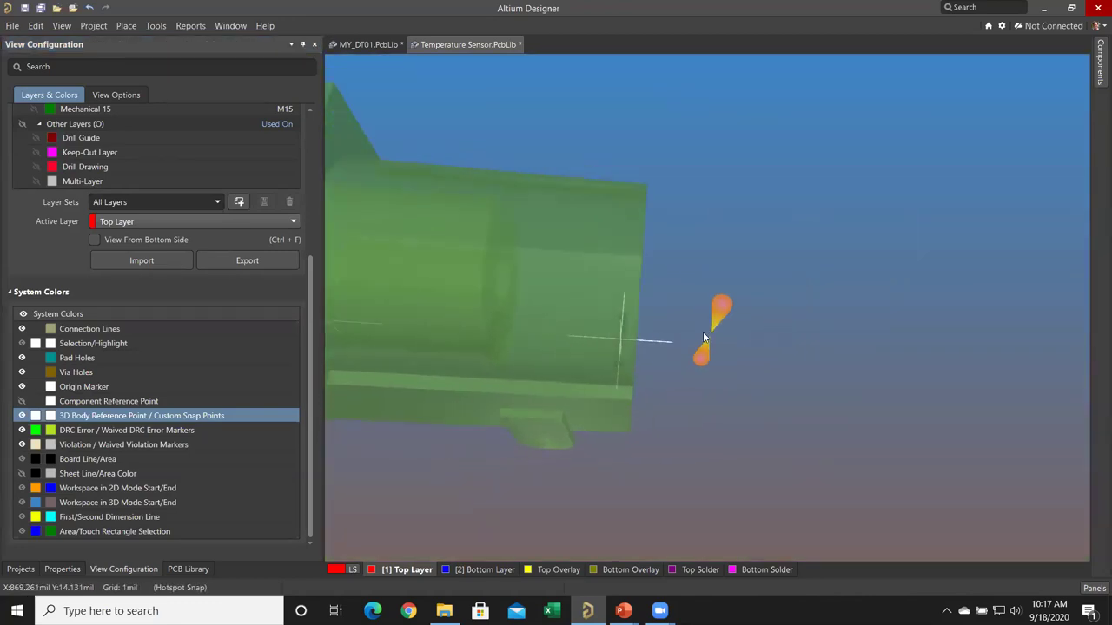
pyautogui.press('0')
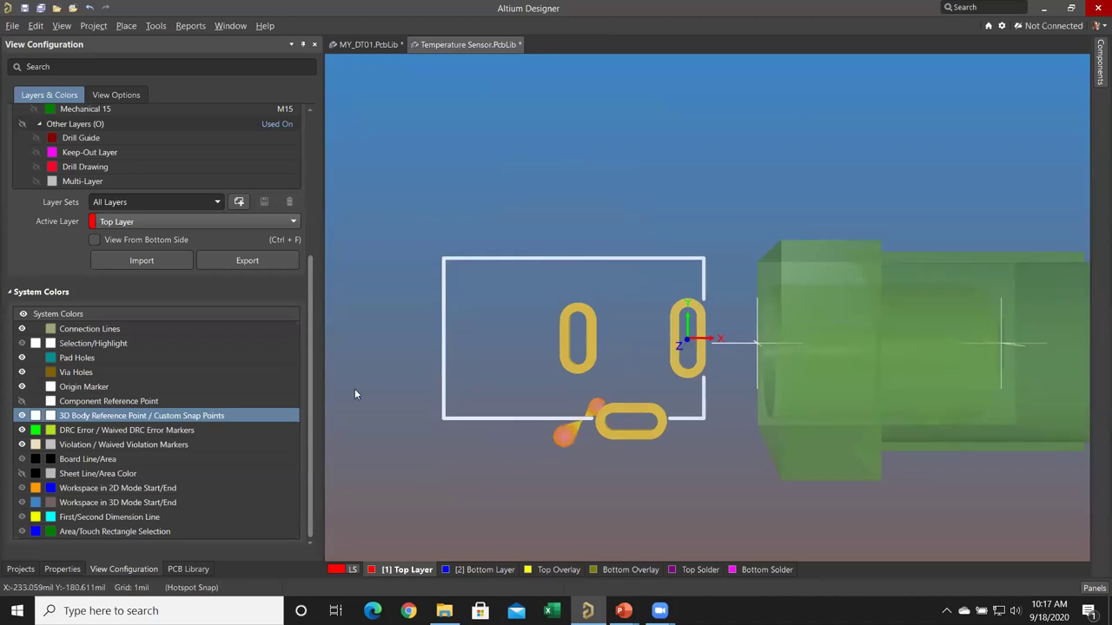
pyautogui.scroll(5, 249, 280)
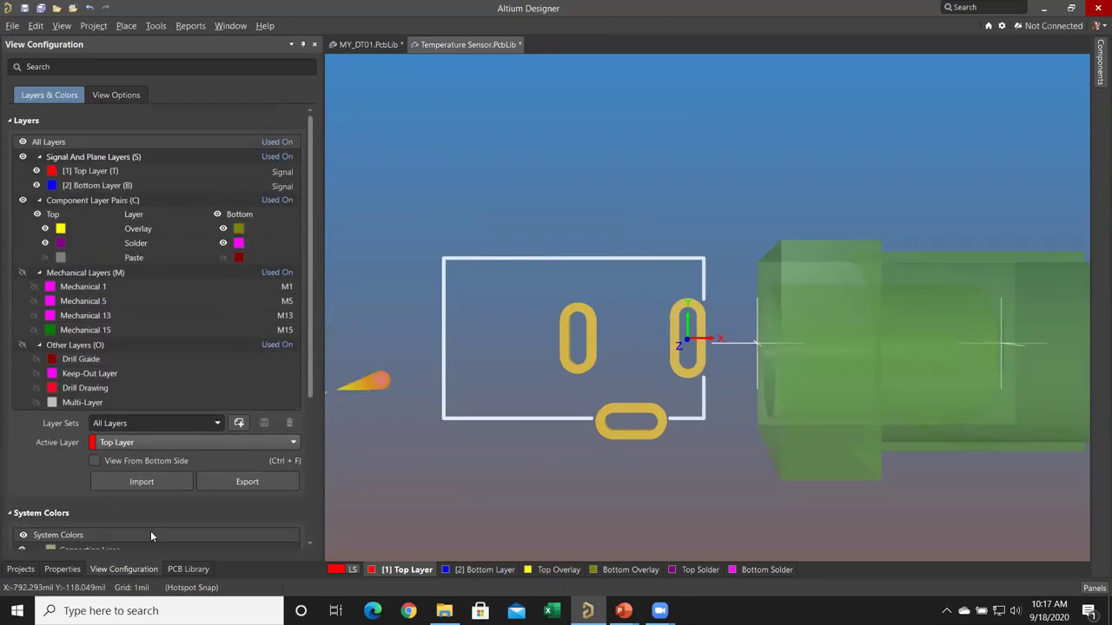
pyautogui.click(62, 570)
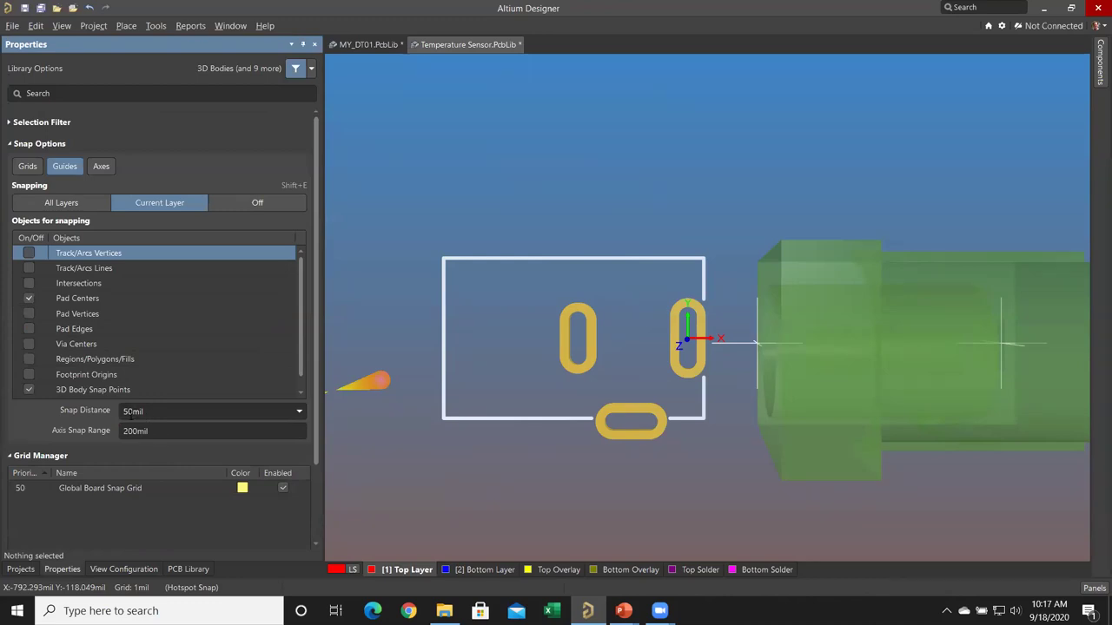
pyautogui.click(147, 411)
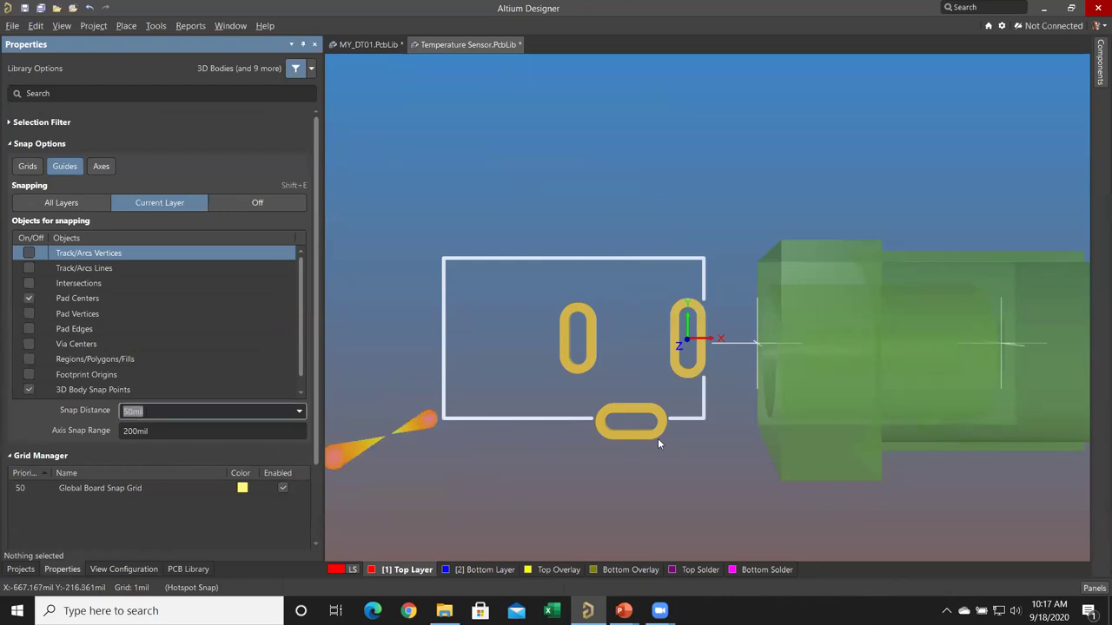
pyautogui.click(981, 352)
pyautogui.moveTo(981, 352); pyautogui.dragTo(695, 340)
# Review the Pad Centers and 3D Body Snap Points entries among the objects for snapping
pyautogui.click(166, 296)
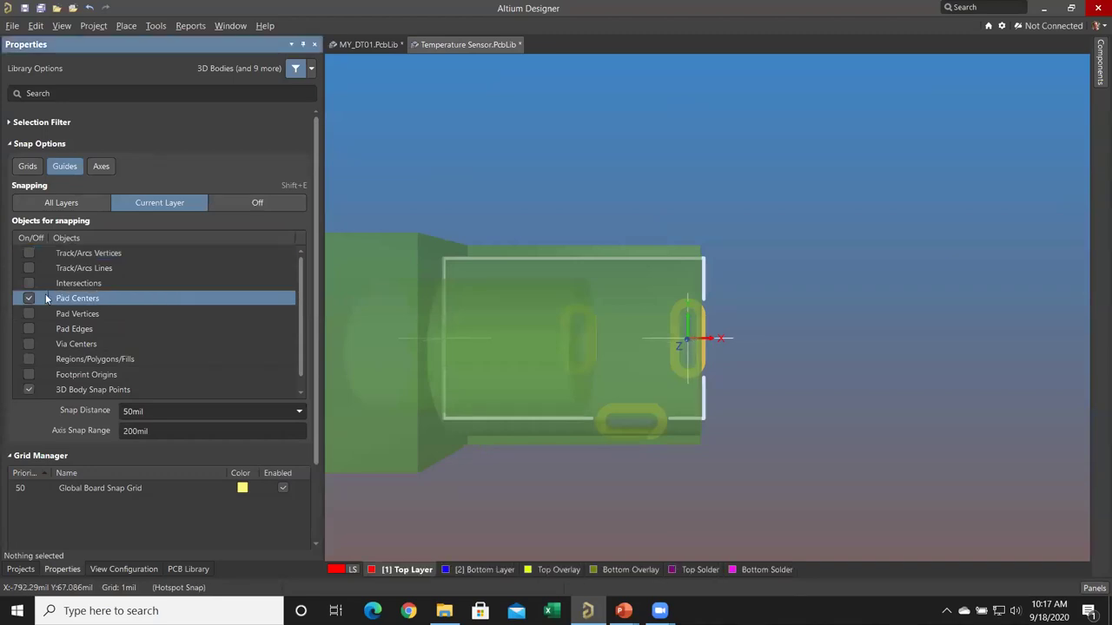
pyautogui.click(139, 390)
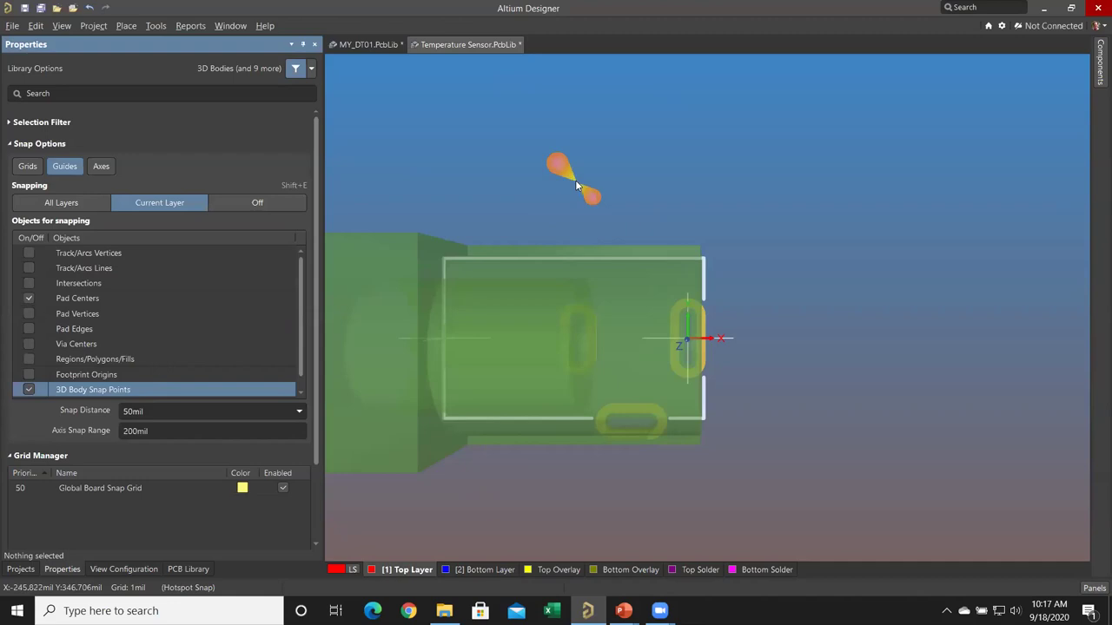
pyautogui.click(575, 179)
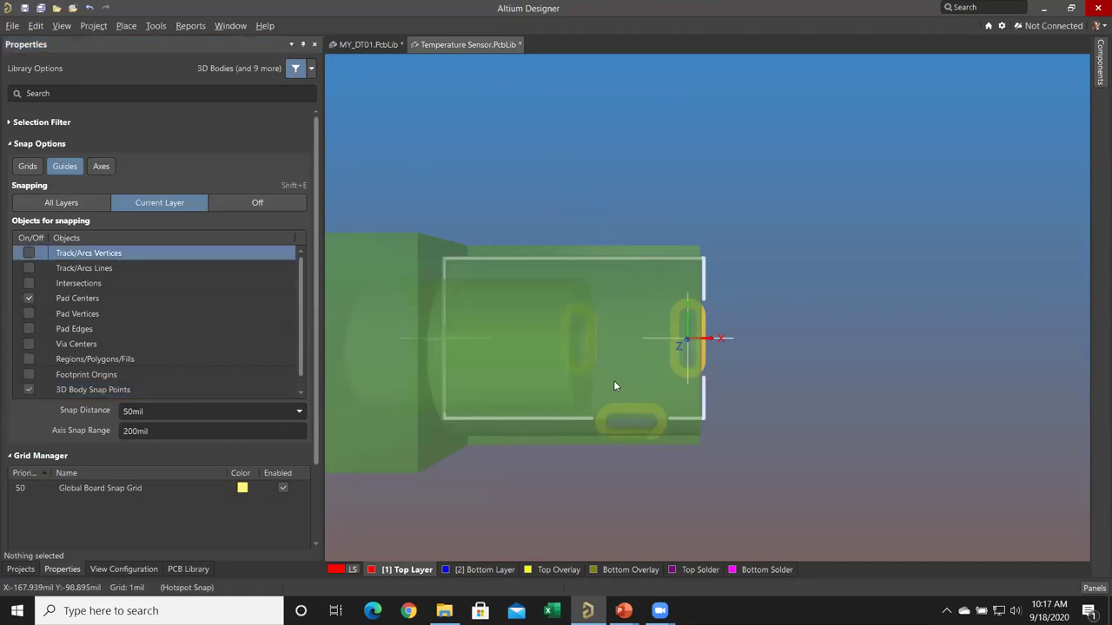
# Inspect how the power jack's three pins sit in the slotted pads from above and from the flipped underside
pyautogui.press('8')
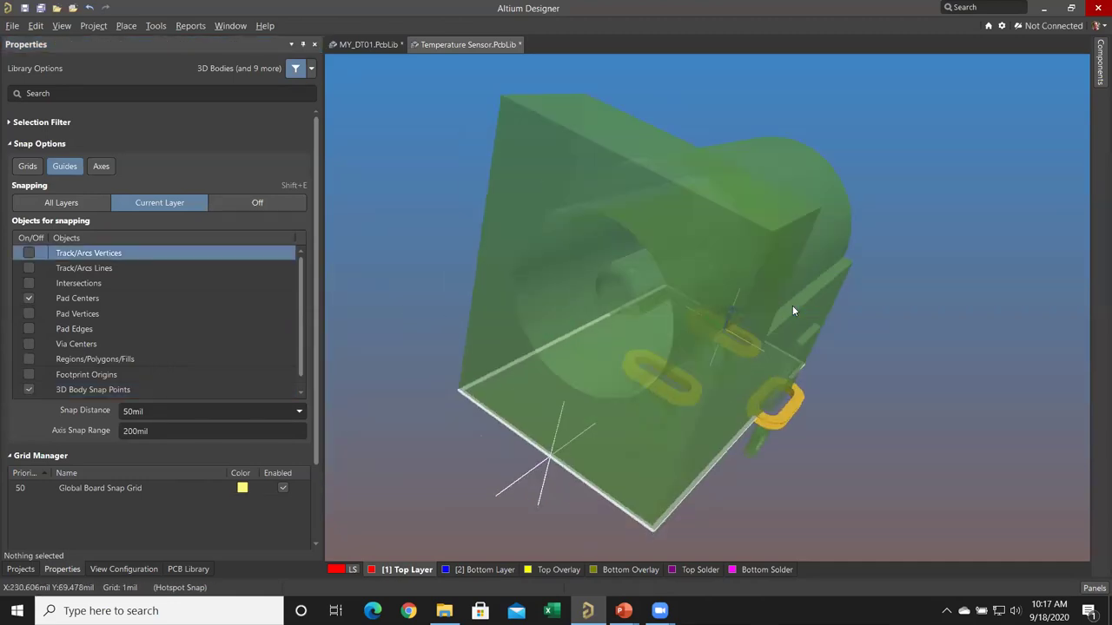
pyautogui.click(820, 434)
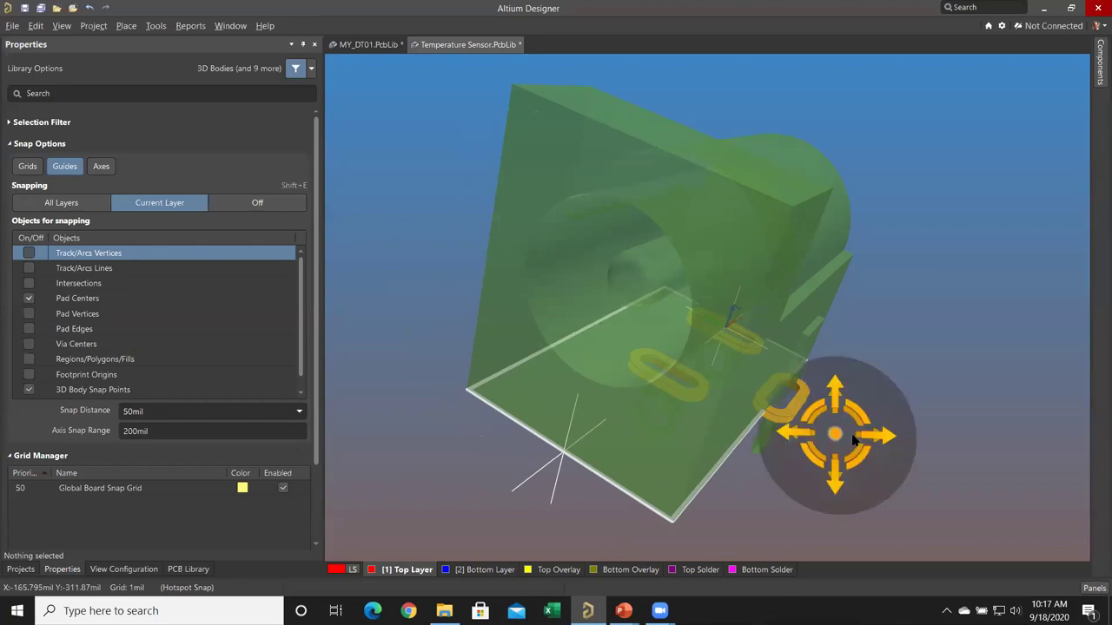
pyautogui.keyDown('shift'); pyautogui.moveTo(814, 455); pyautogui.dragTo(679, 311, button='right'); pyautogui.keyUp('shift')
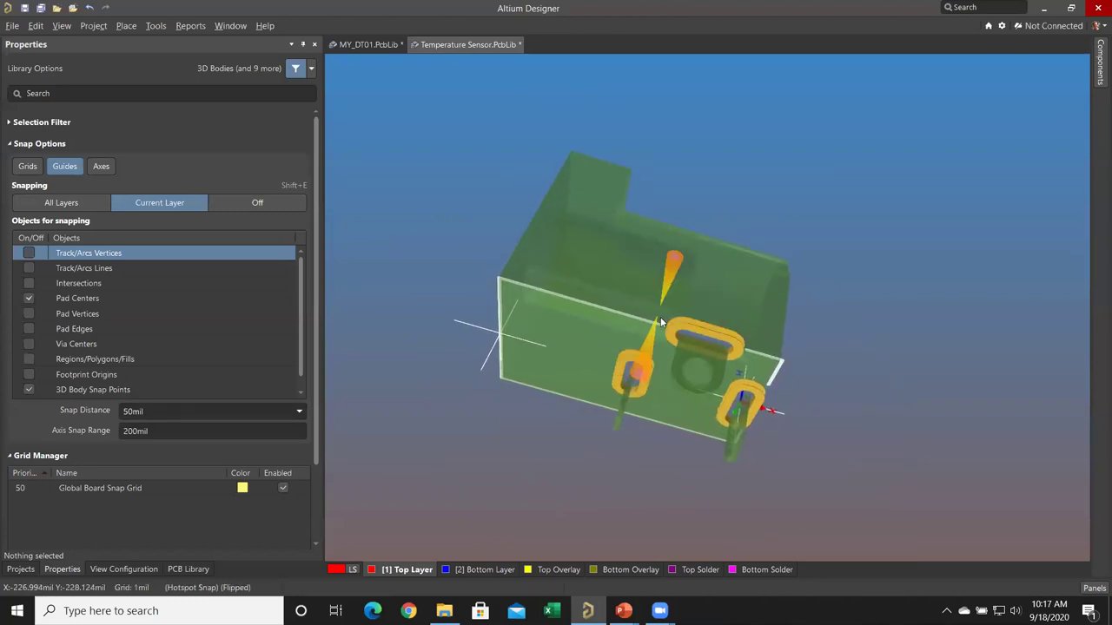
pyautogui.keyDown('ctrl'); pyautogui.scroll(4, 699, 364); pyautogui.keyUp('ctrl')
pyautogui.keyDown('shift'); pyautogui.moveTo(699, 365); pyautogui.dragTo(762, 553, button='right'); pyautogui.keyUp('shift')
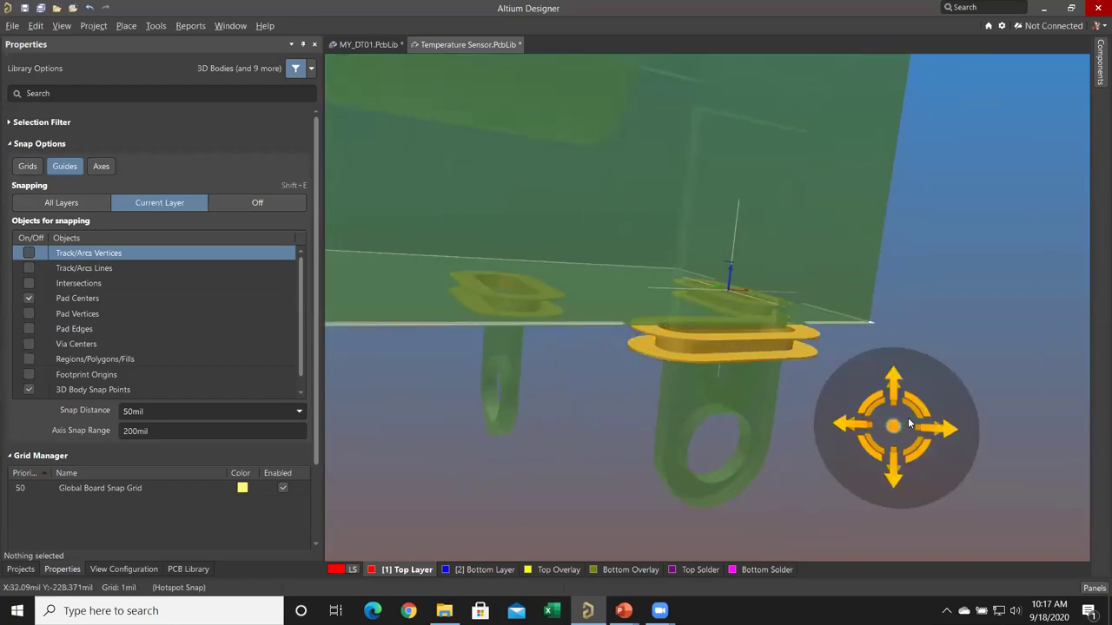
pyautogui.keyDown('shift'); pyautogui.moveTo(876, 434); pyautogui.dragTo(696, 349, button='right'); pyautogui.keyUp('shift')
pyautogui.keyDown('shift'); pyautogui.moveTo(810, 320); pyautogui.dragTo(904, 336, button='right'); pyautogui.keyUp('shift')
pyautogui.press('0')
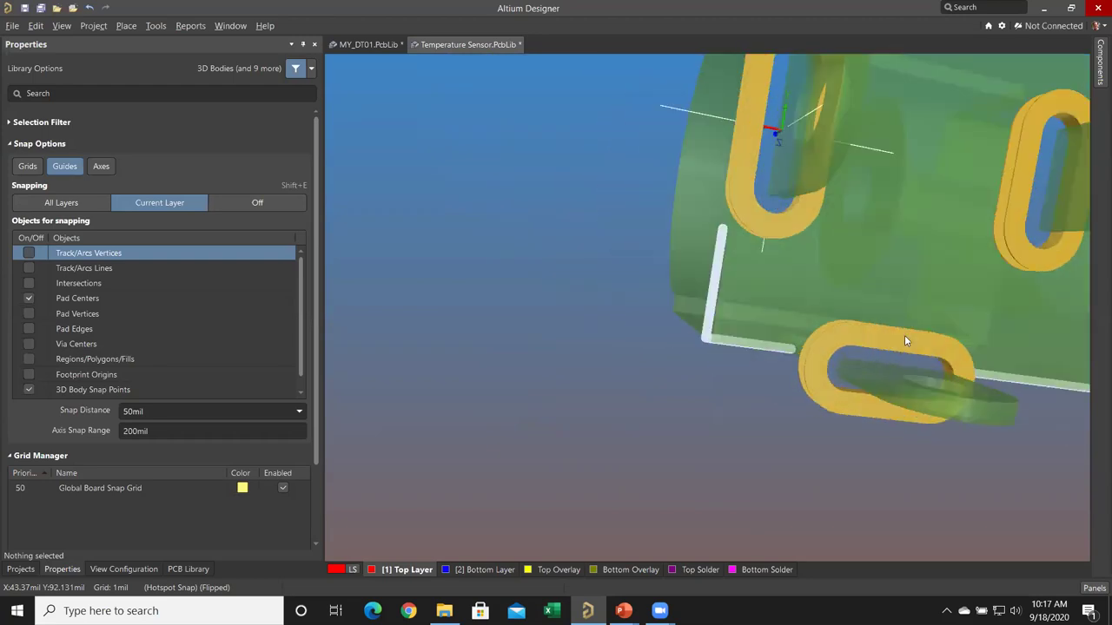
pyautogui.press('v')
pyautogui.press('b')
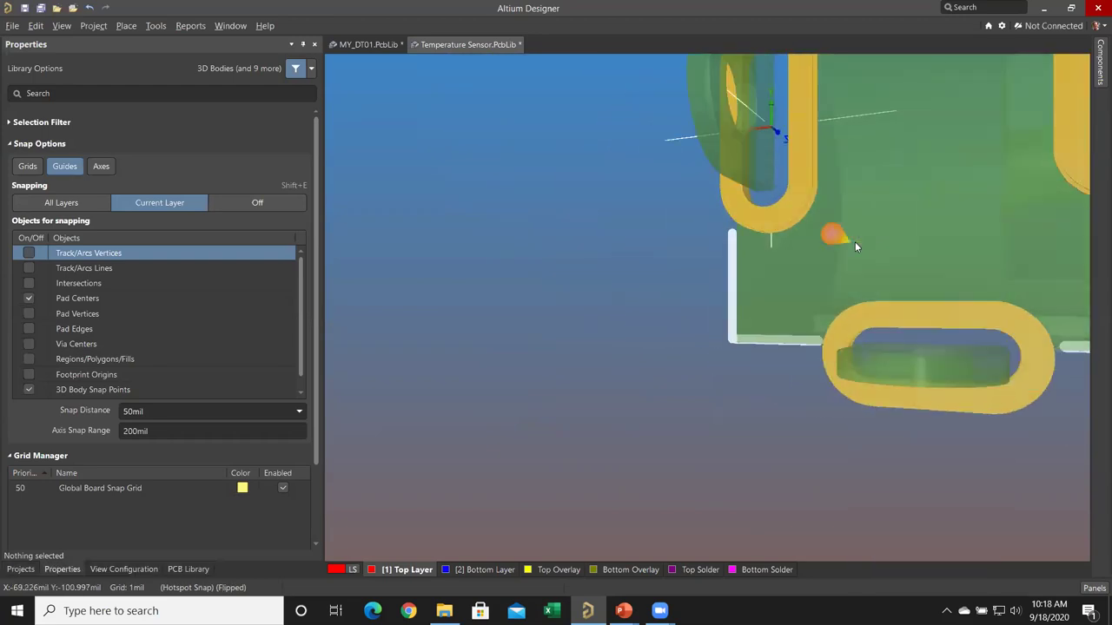
pyautogui.press('0')
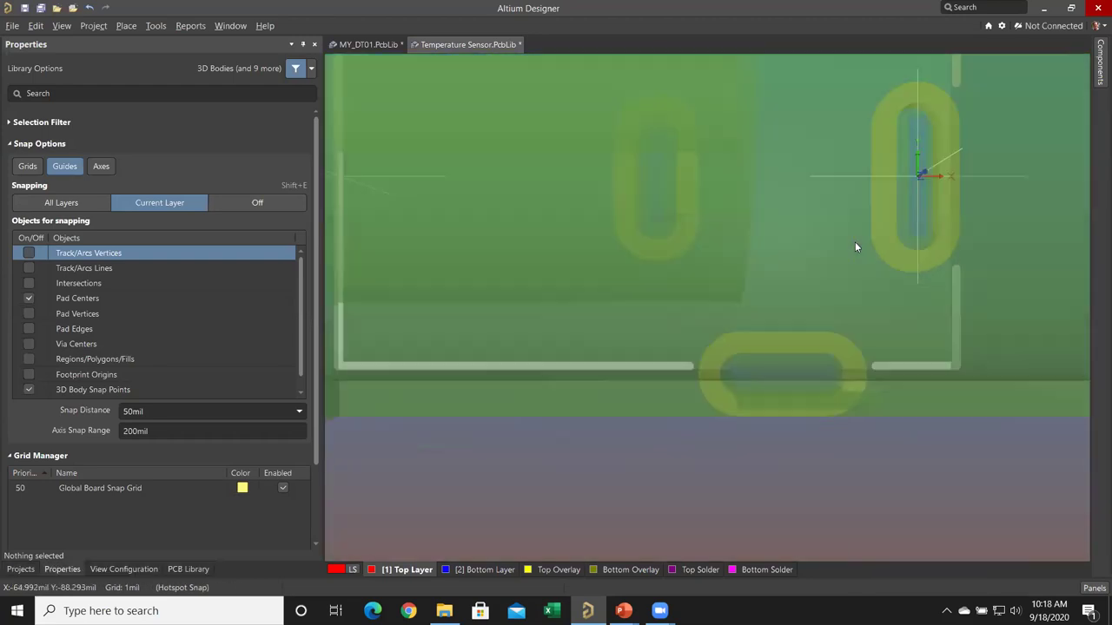
pyautogui.keyDown('ctrl'); pyautogui.scroll(-2, 843, 244); pyautogui.keyUp('ctrl')
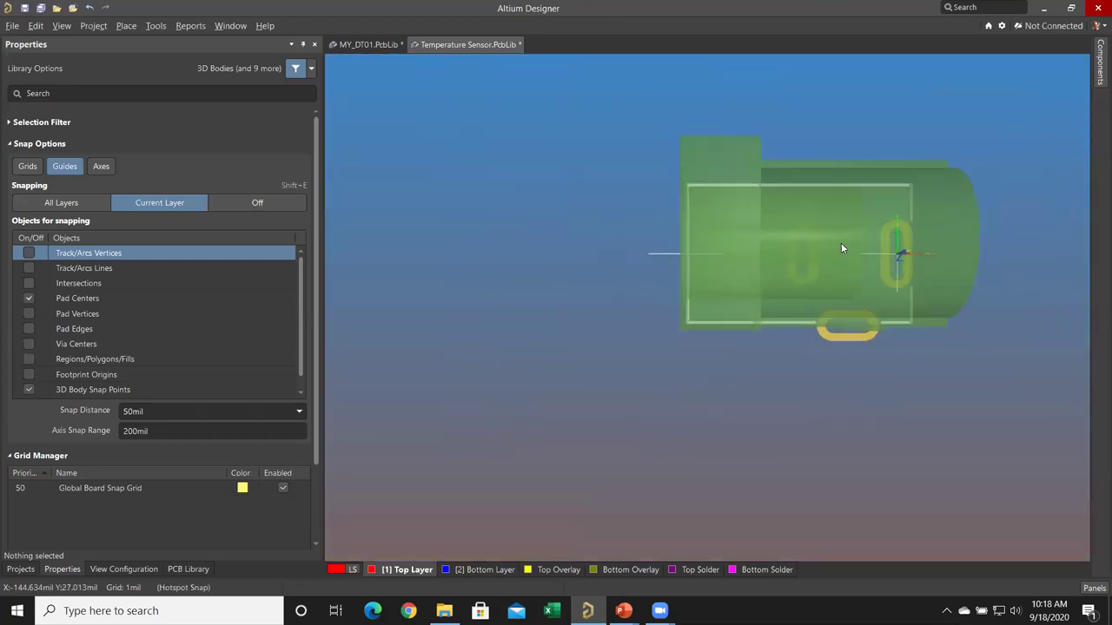
pyautogui.click(780, 405)
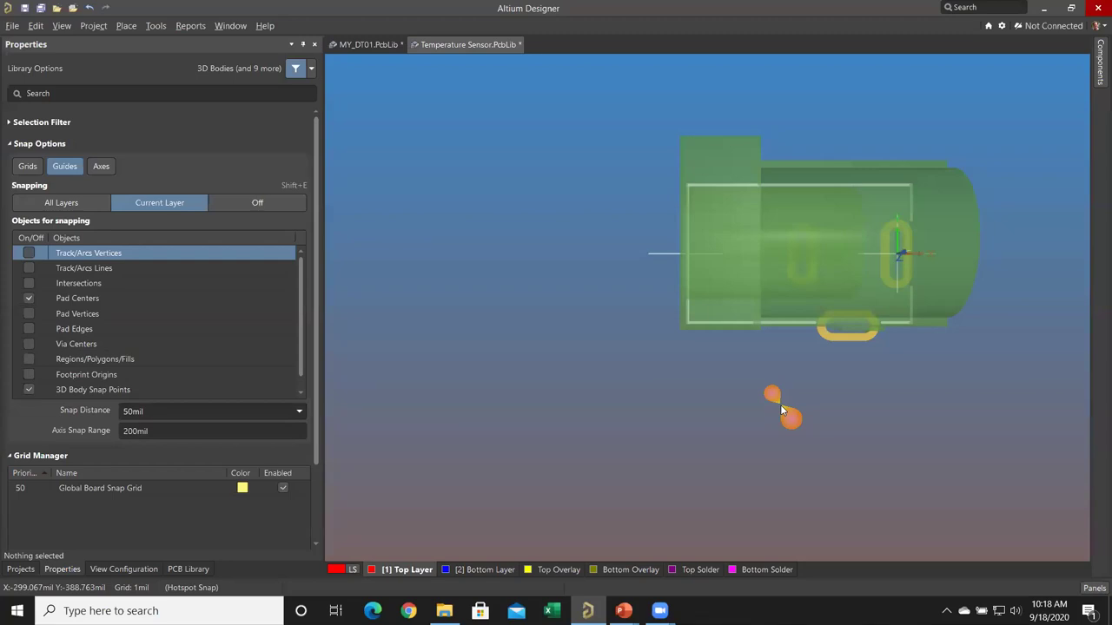
# Switch to the 2D view and examine the body's snap point against the center of the pad at the origin
pyautogui.press('2')
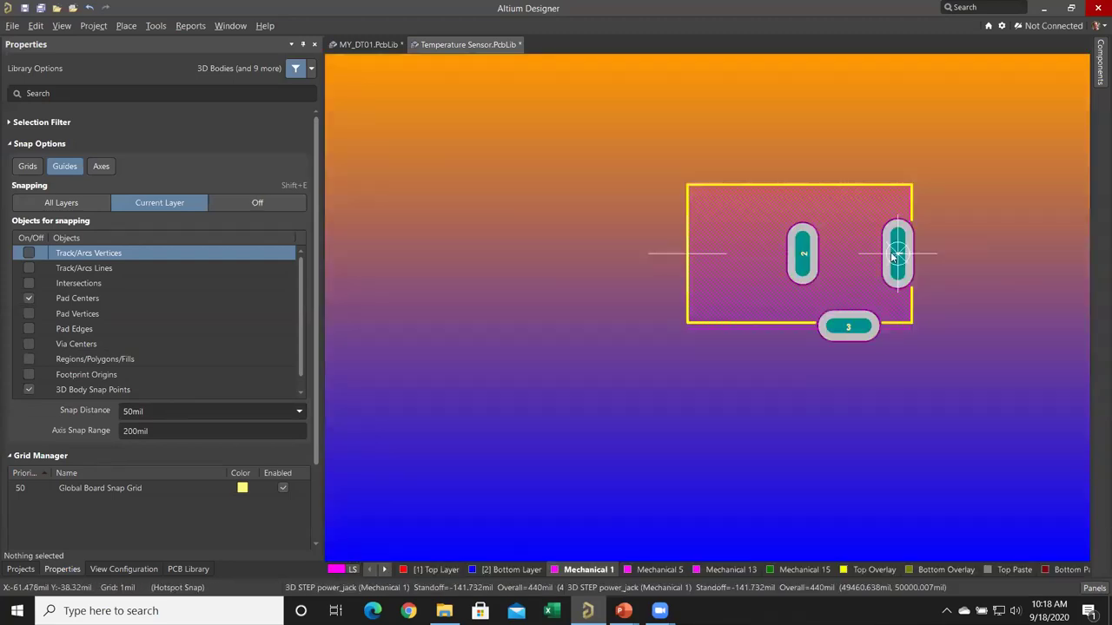
pyautogui.keyDown('ctrl'); pyautogui.scroll(5, 894, 257); pyautogui.keyUp('ctrl')
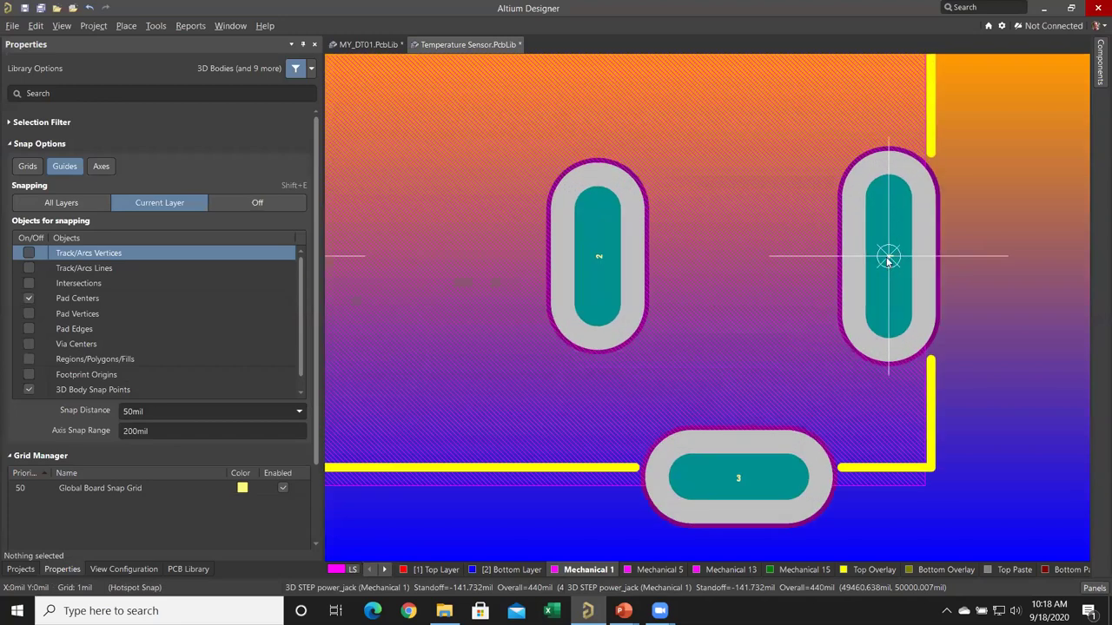
pyautogui.keyDown('ctrl'); pyautogui.scroll(-3, 887, 257); pyautogui.keyUp('ctrl')
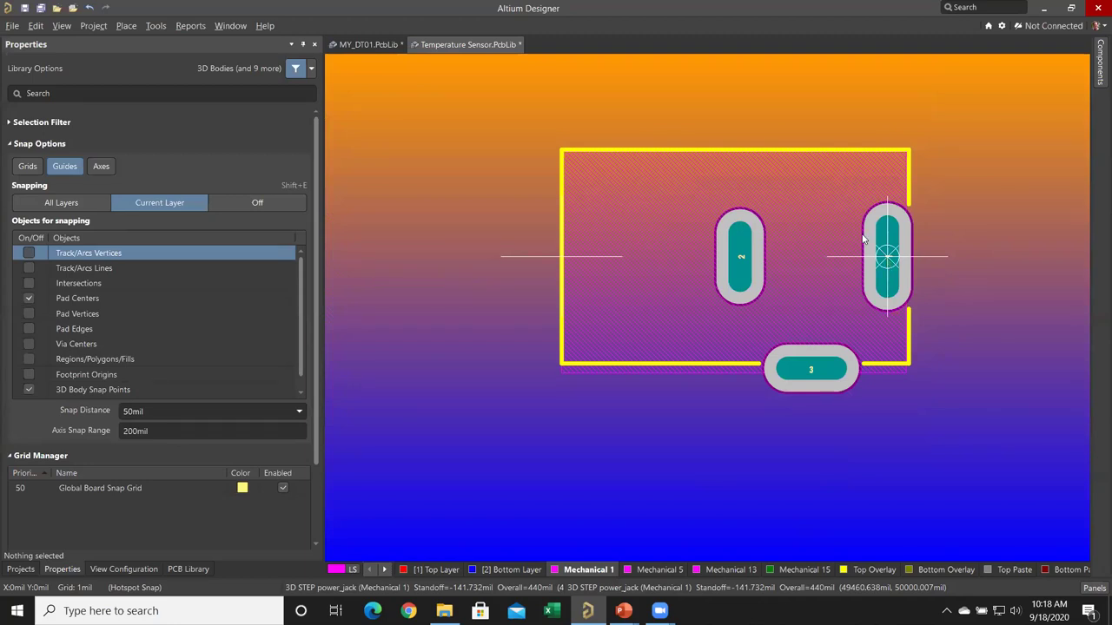
# Close all open documents without saving the changes to MY_DT01.PcbLib and Temperature Sensor.PcbLib
pyautogui.rightClick(474, 45)
pyautogui.click(512, 107)
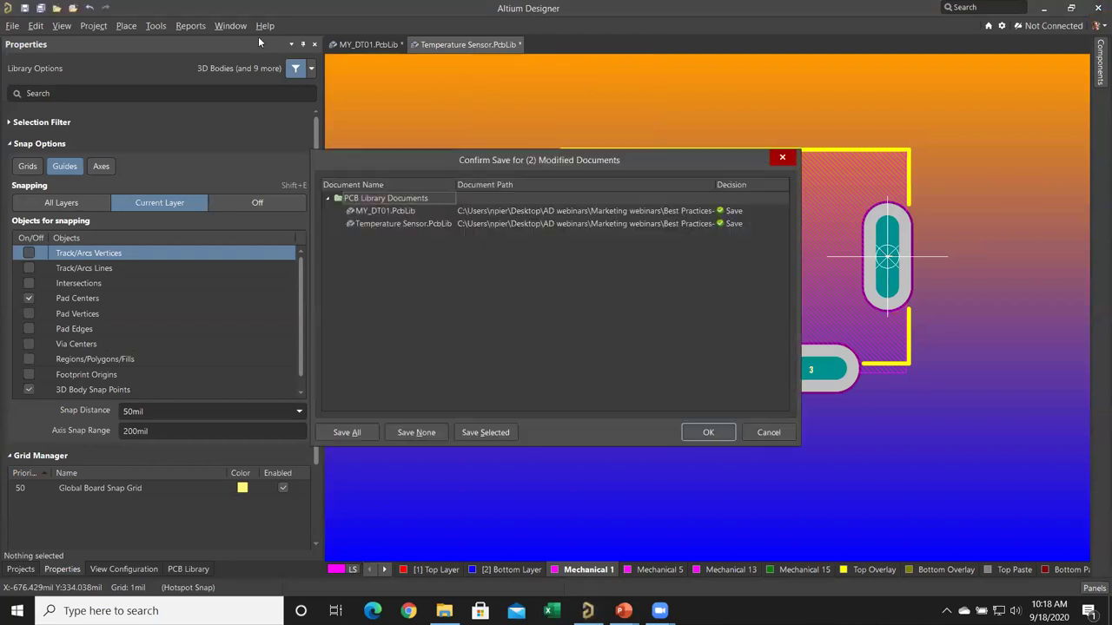
pyautogui.click(415, 433)
pyautogui.click(707, 432)
# Open the recent document Semi-circular PCB.PcbDoc from the PCB snap webinar AD files folder
pyautogui.click(12, 25)
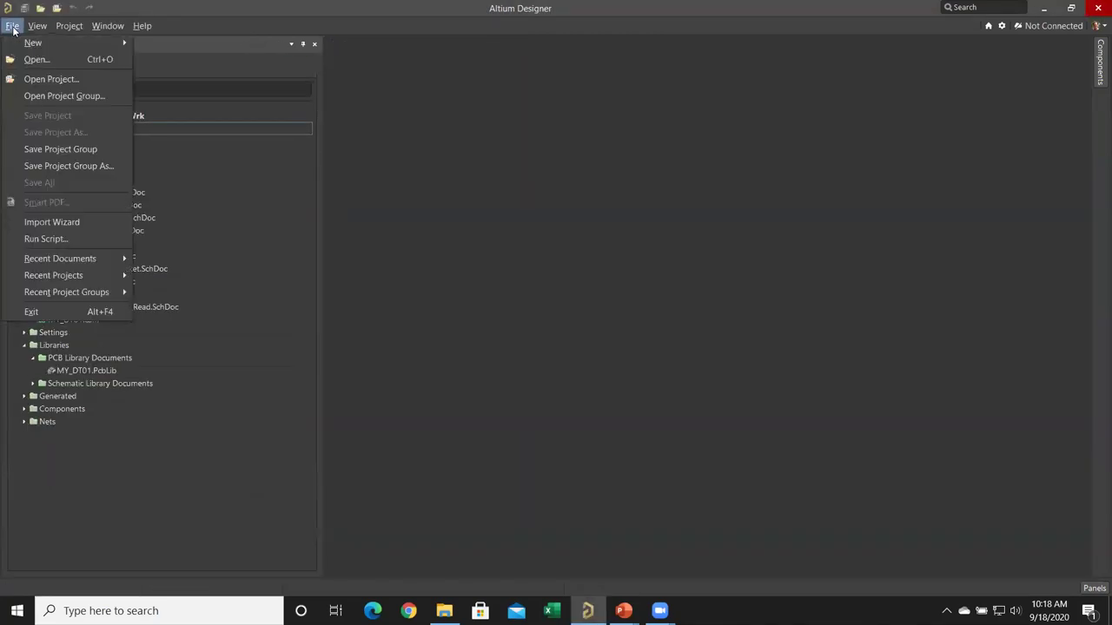
pyautogui.moveTo(87, 258)
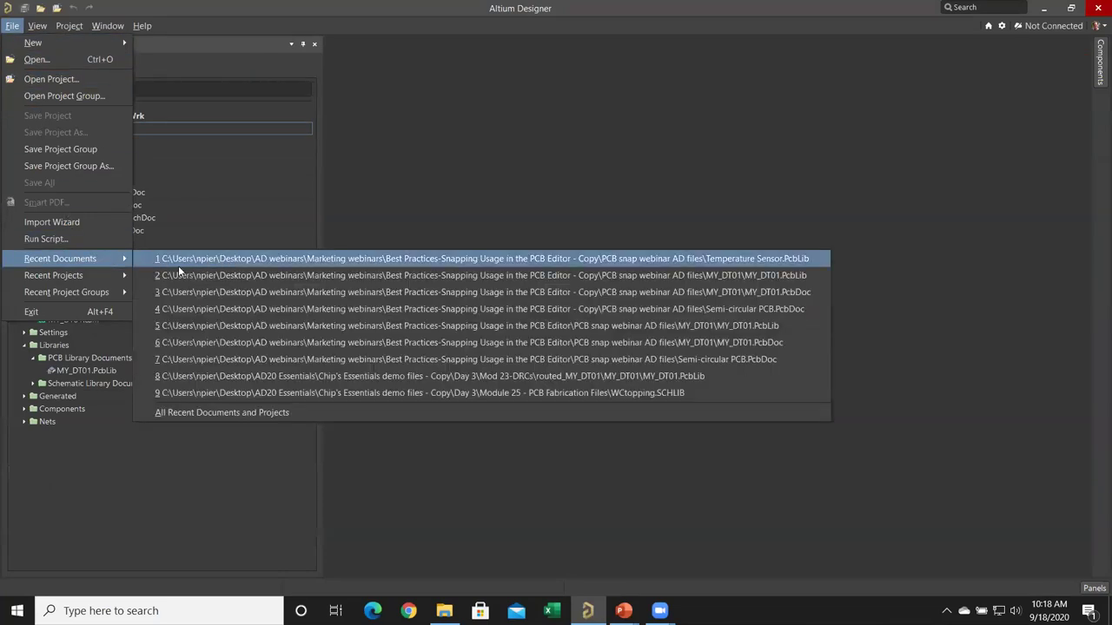
pyautogui.click(272, 310)
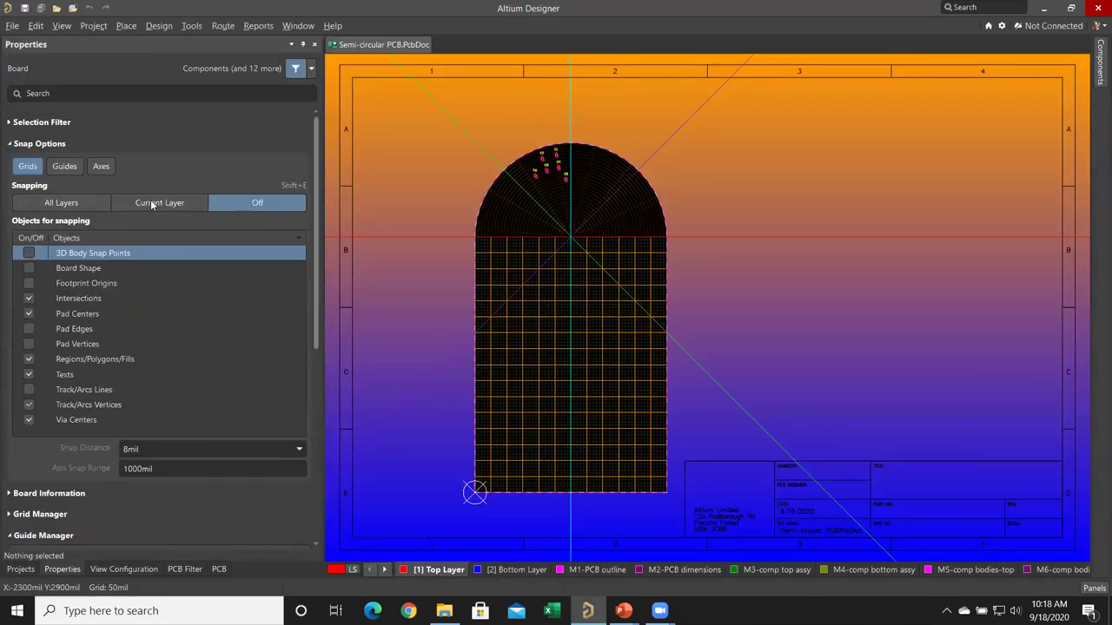
# Enable snapping to axes, disable snapping to grids, and highlight Regions/Polygons/Fills among the snapping objects
pyautogui.click(102, 169)
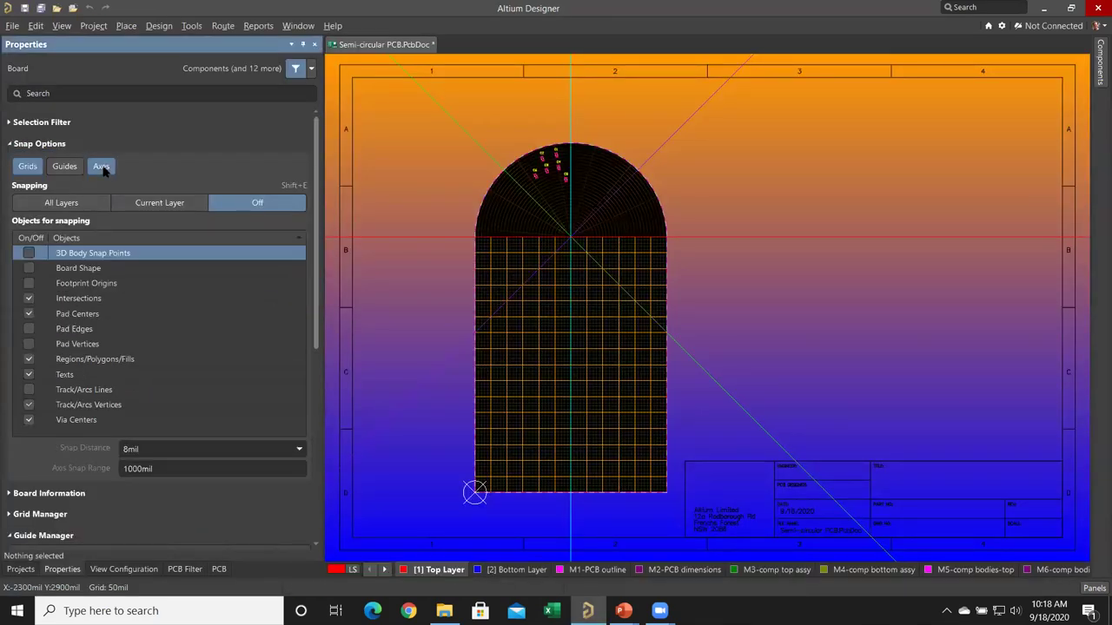
pyautogui.click(29, 169)
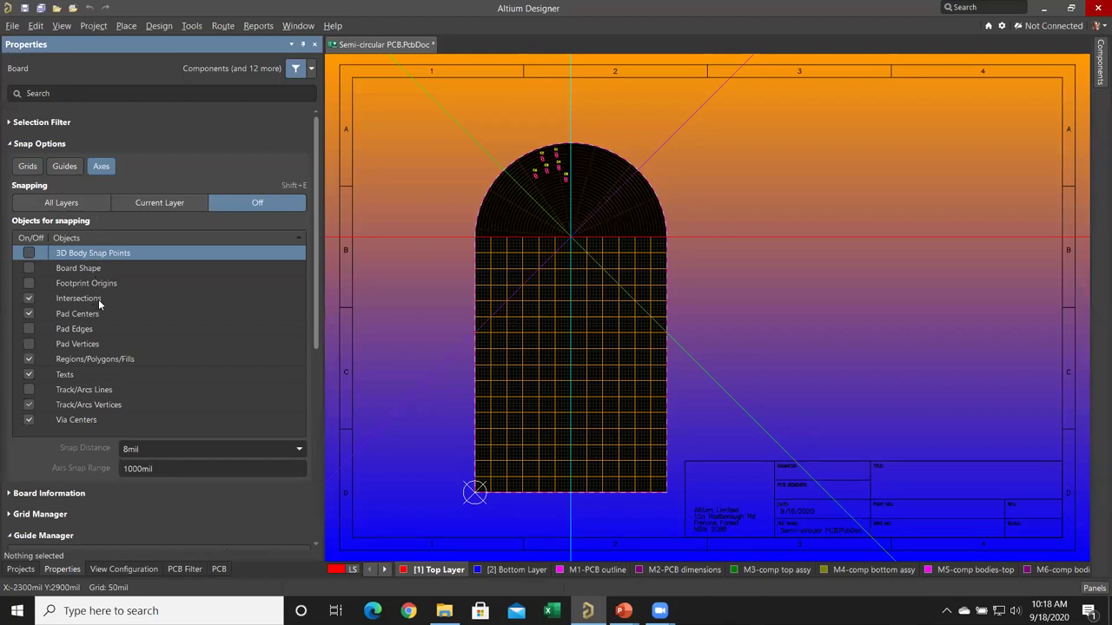
pyautogui.click(139, 363)
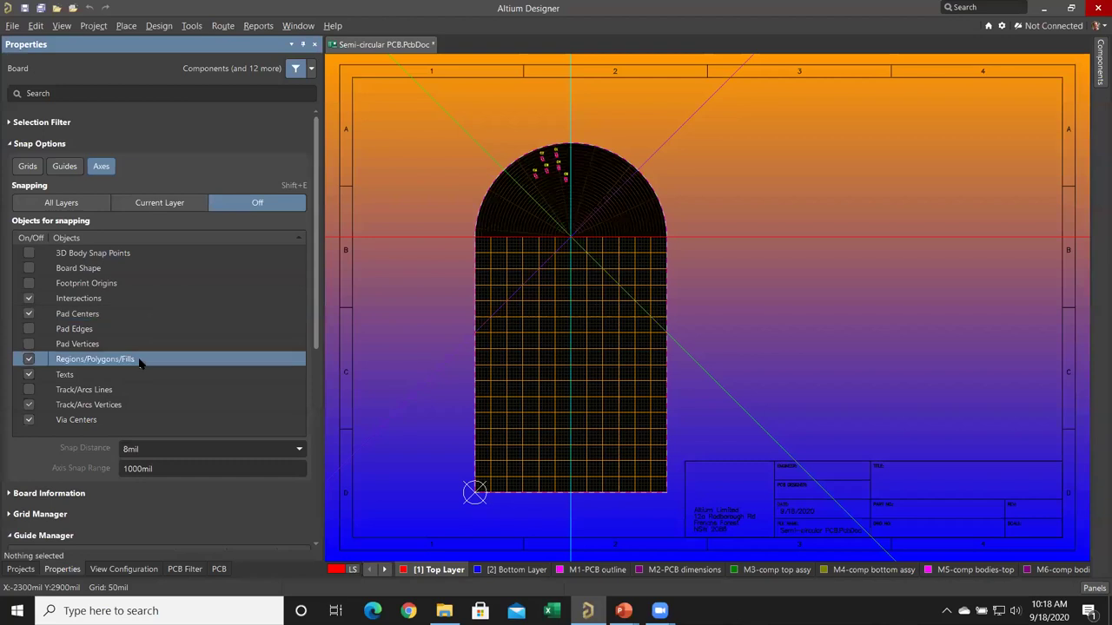
# Turn off snapping to grids, guides and axes in the board's snap options
pyautogui.click(141, 375)
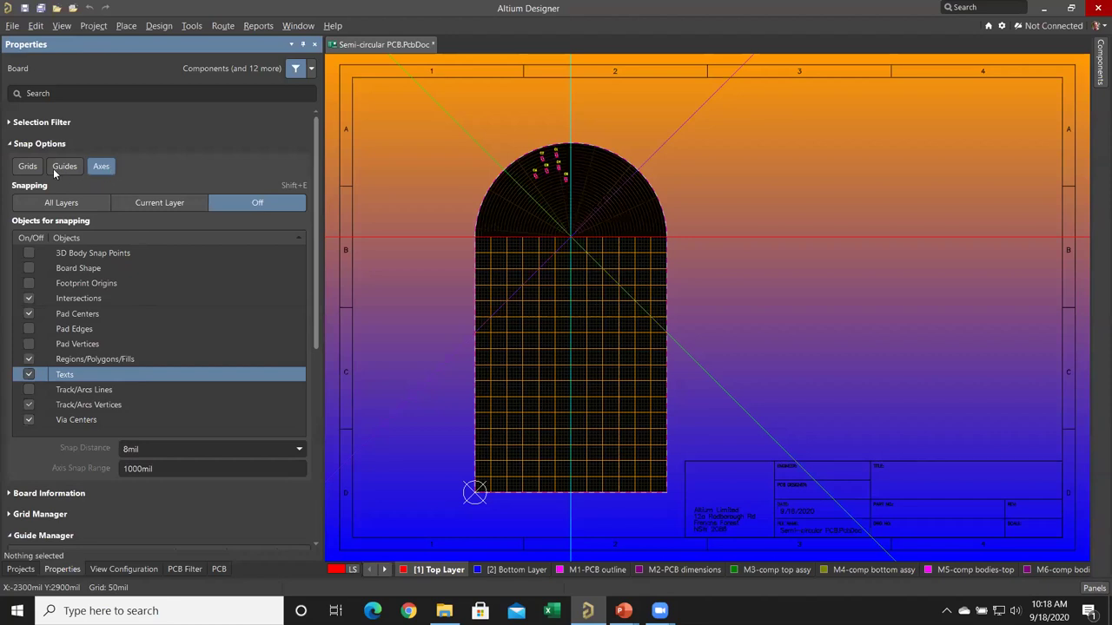
pyautogui.click(27, 169)
pyautogui.click(93, 171)
pyautogui.click(61, 168)
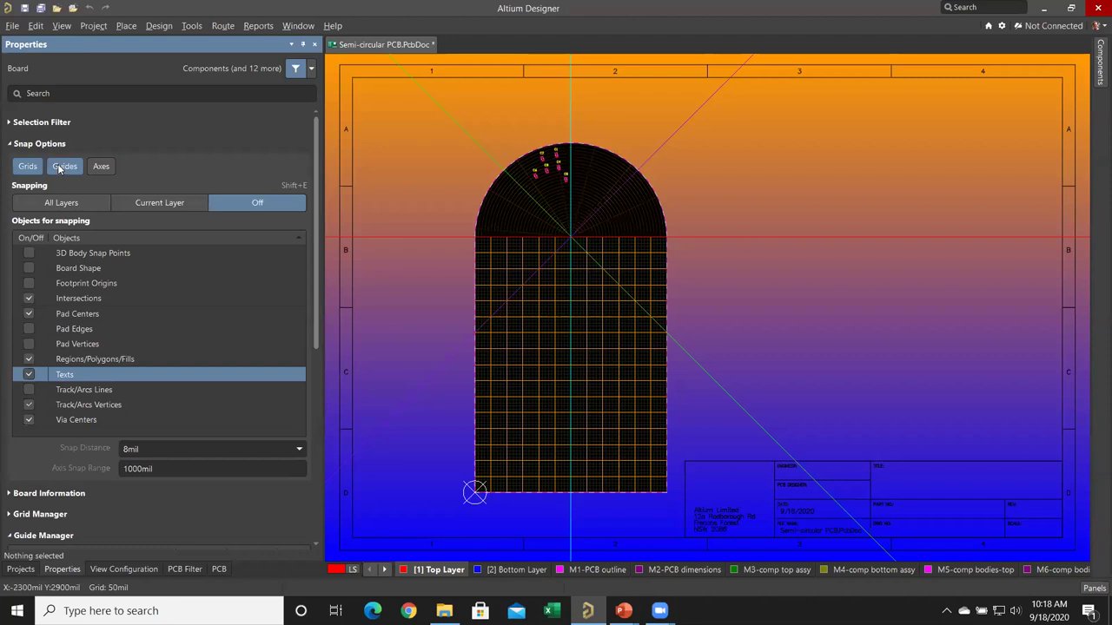
pyautogui.click(60, 170)
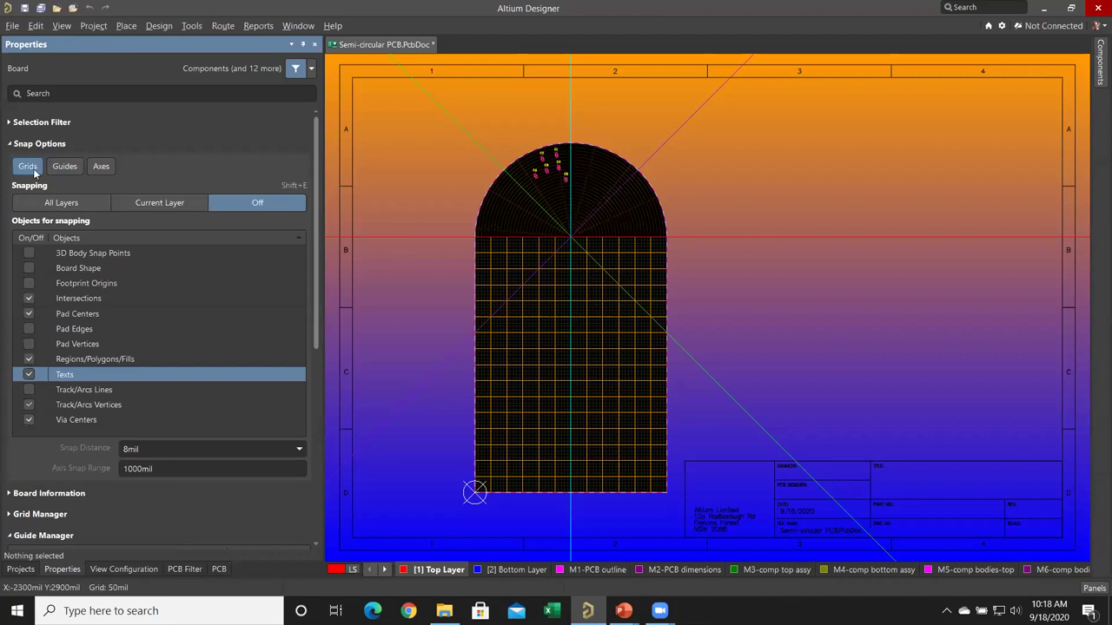
pyautogui.click(33, 170)
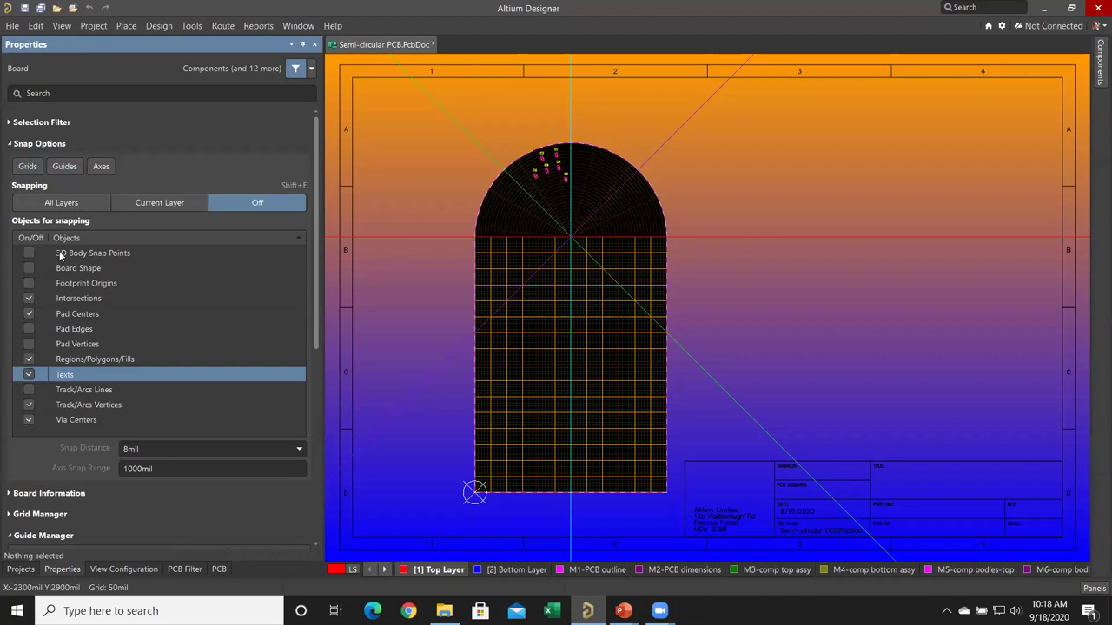
# Set object snapping to the current layer and leave only Track/Arcs Lines enabled among the objects for snapping
pyautogui.click(193, 203)
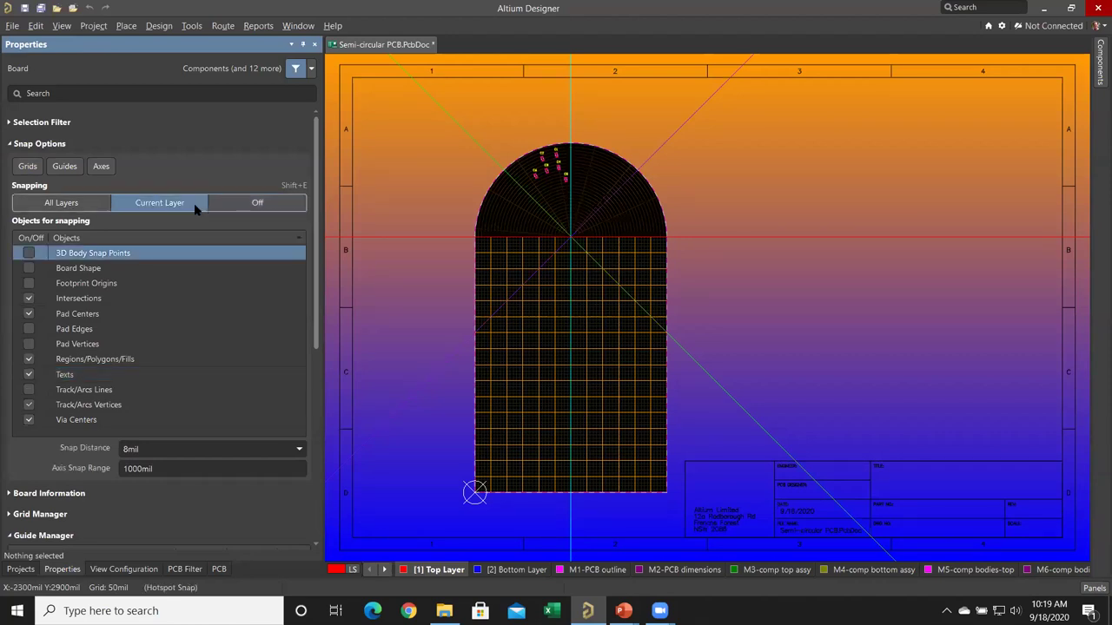
pyautogui.click(29, 299)
pyautogui.click(30, 314)
pyautogui.click(28, 361)
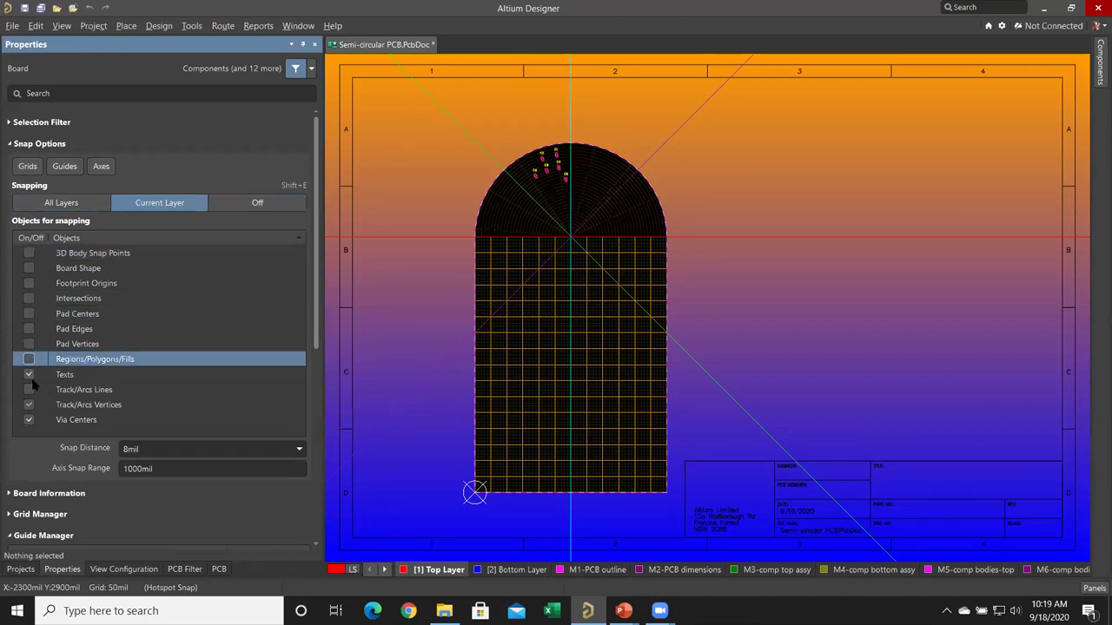
pyautogui.click(29, 376)
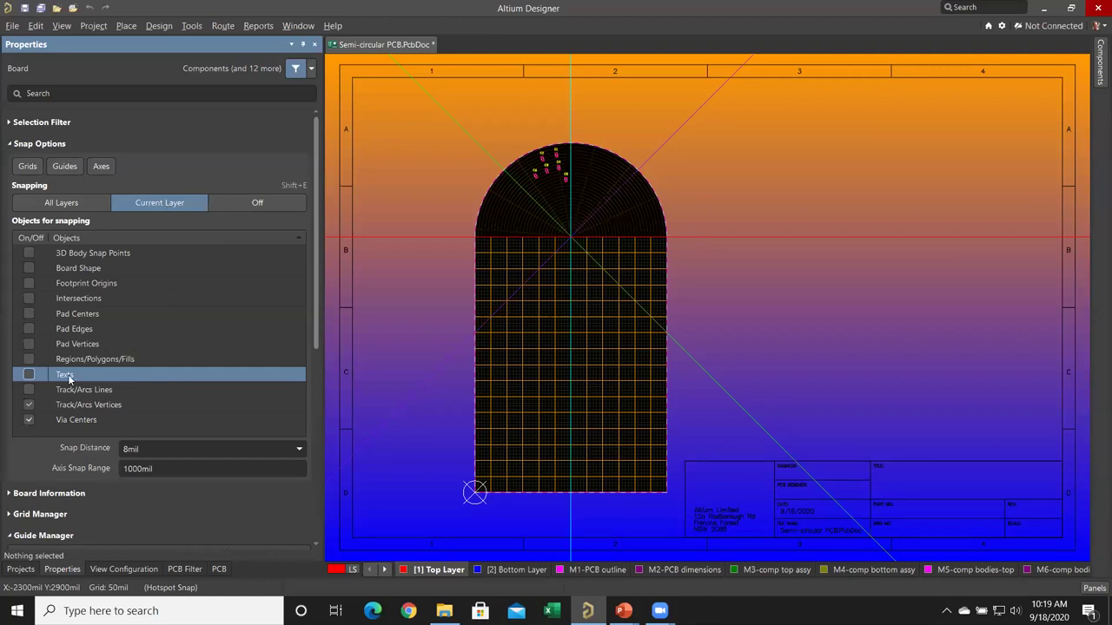
pyautogui.click(27, 421)
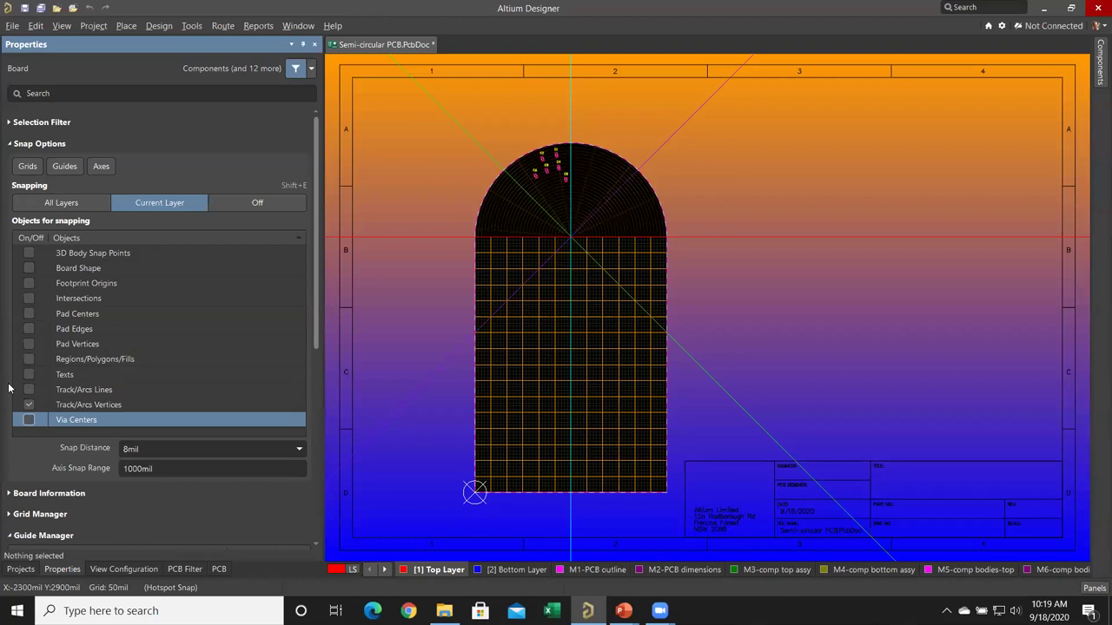
pyautogui.click(29, 390)
pyautogui.click(29, 404)
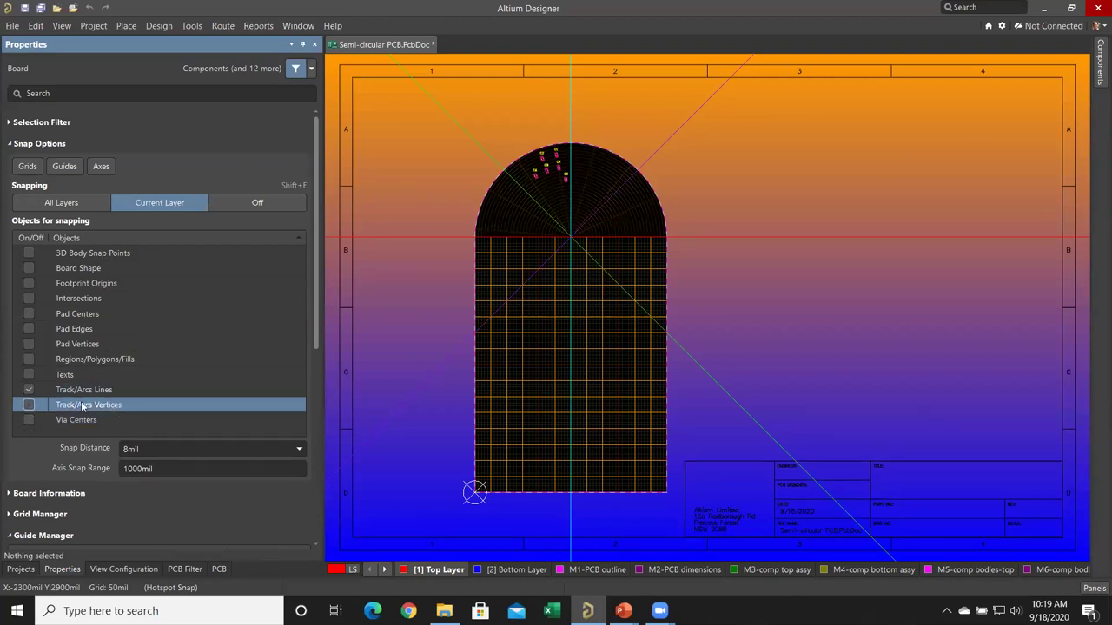
pyautogui.click(111, 395)
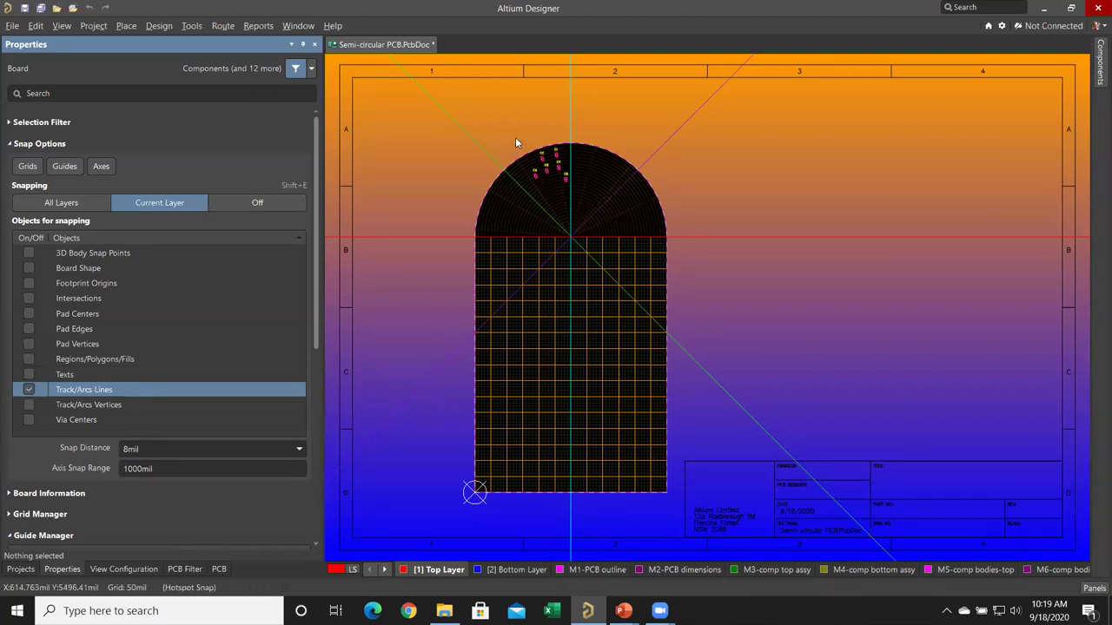
# Disable the component option of Chip's New Polar Grid and Chip's Custom Cartesian Grid in the grid manager
pyautogui.keyDown('ctrl'); pyautogui.scroll(5, 514, 148); pyautogui.keyUp('ctrl')
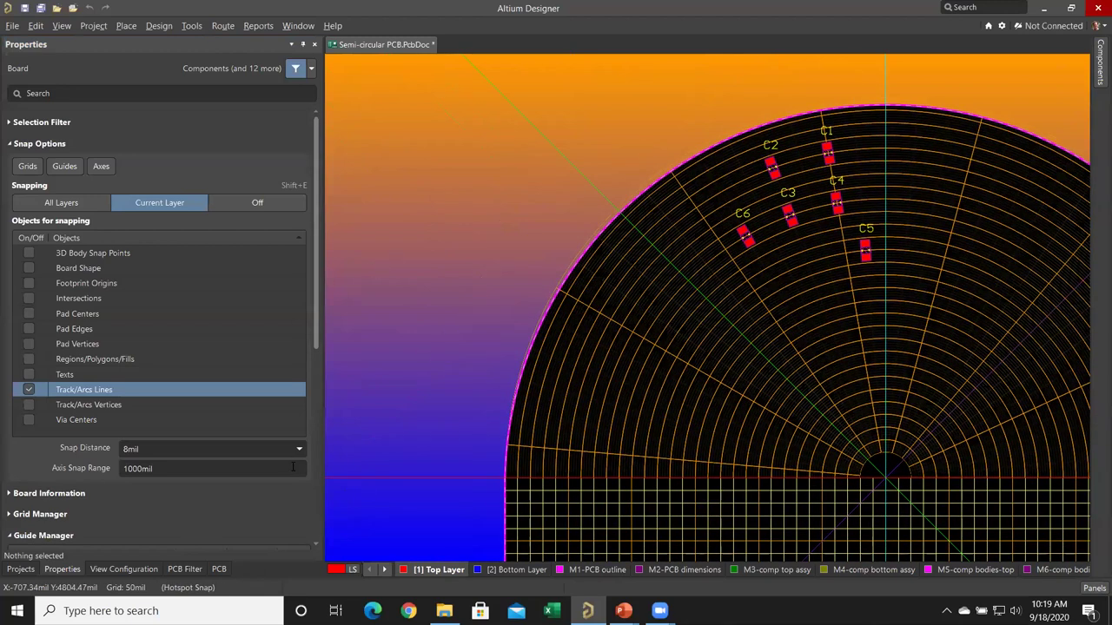
pyautogui.scroll(-3, 267, 483)
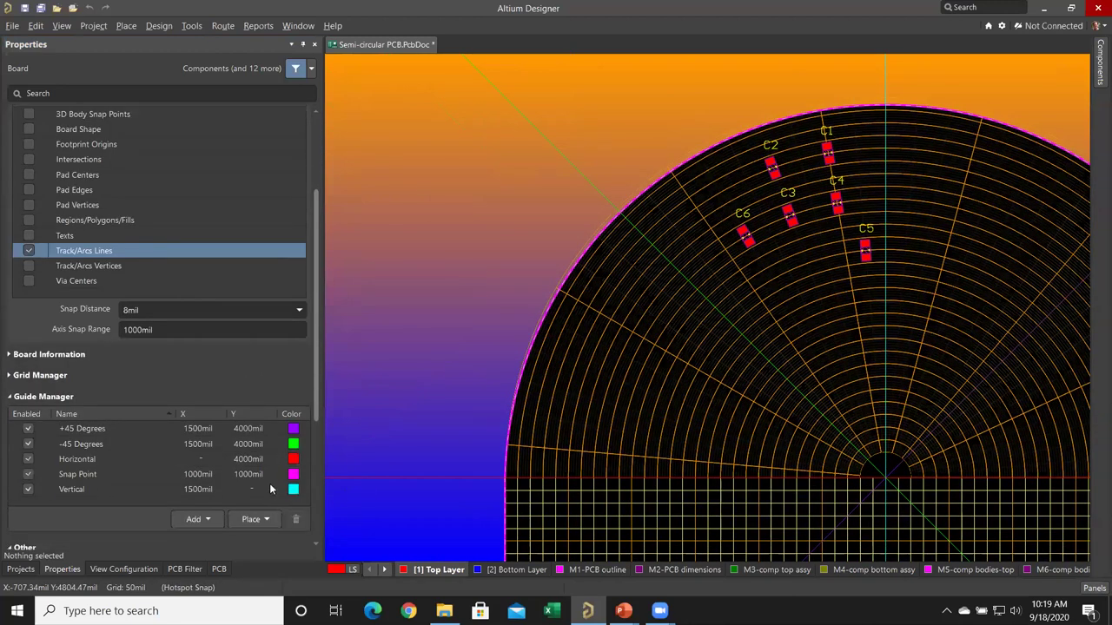
pyautogui.scroll(-1, 273, 489)
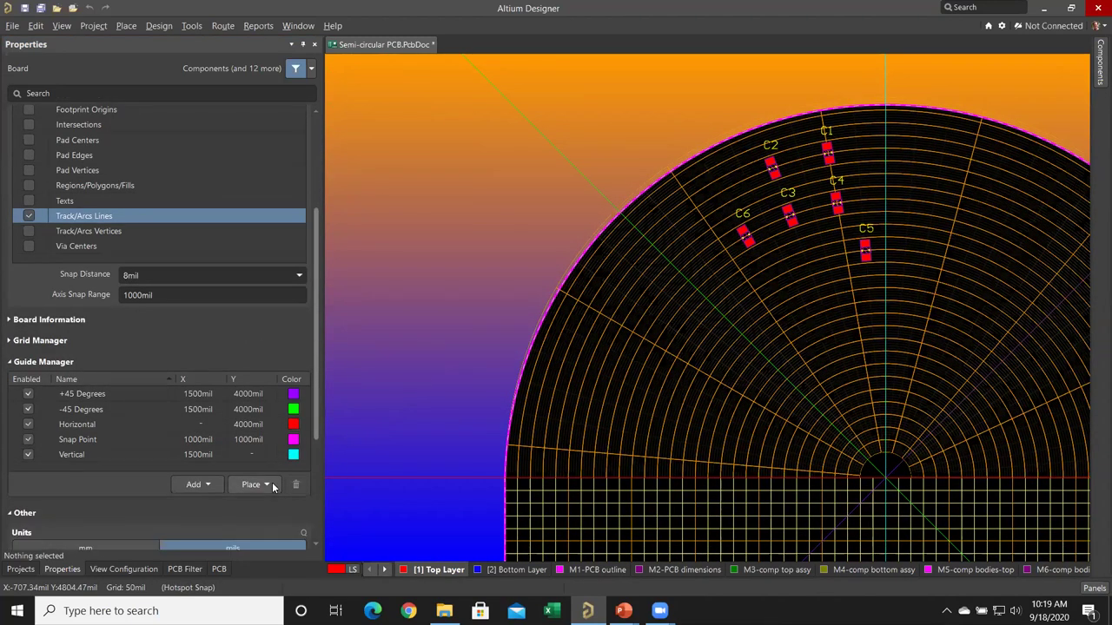
pyautogui.click(12, 343)
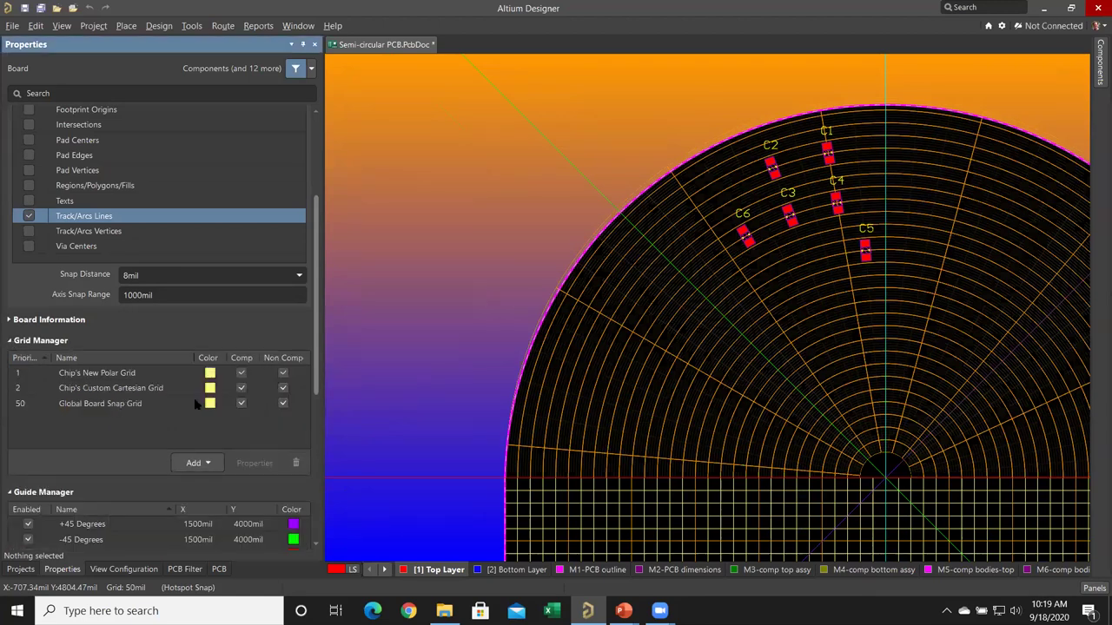
pyautogui.click(242, 389)
pyautogui.click(241, 373)
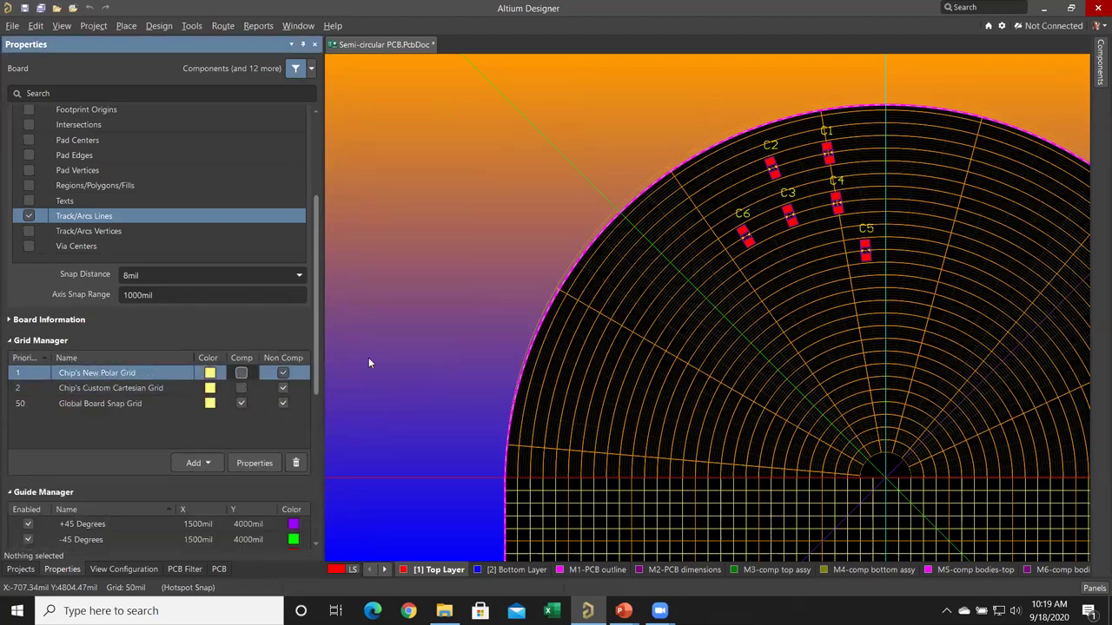
# Move capacitor C6 close to the curved board edge and set the snap distance to 50mil
pyautogui.click(718, 289)
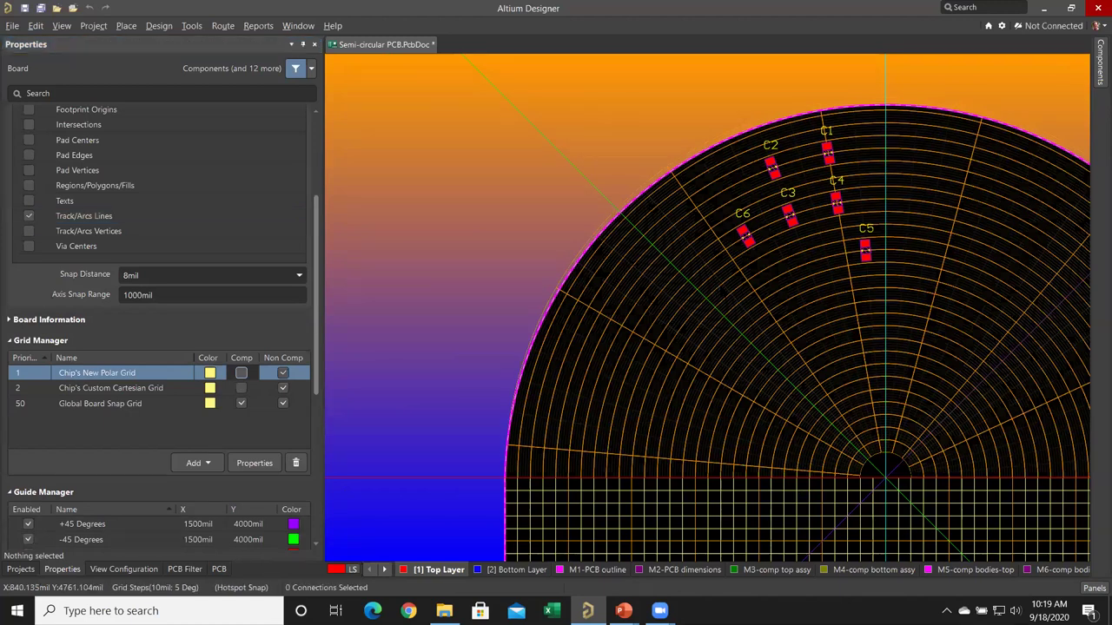
pyautogui.moveTo(744, 244); pyautogui.dragTo(561, 358)
pyautogui.rightClick(570, 368)
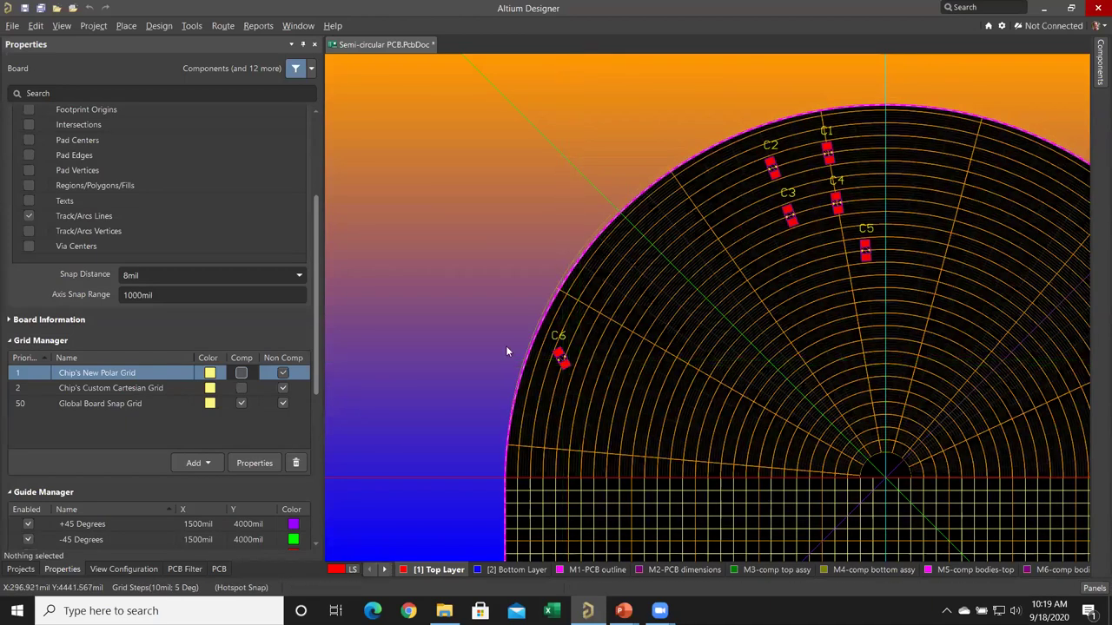
pyautogui.click(299, 276)
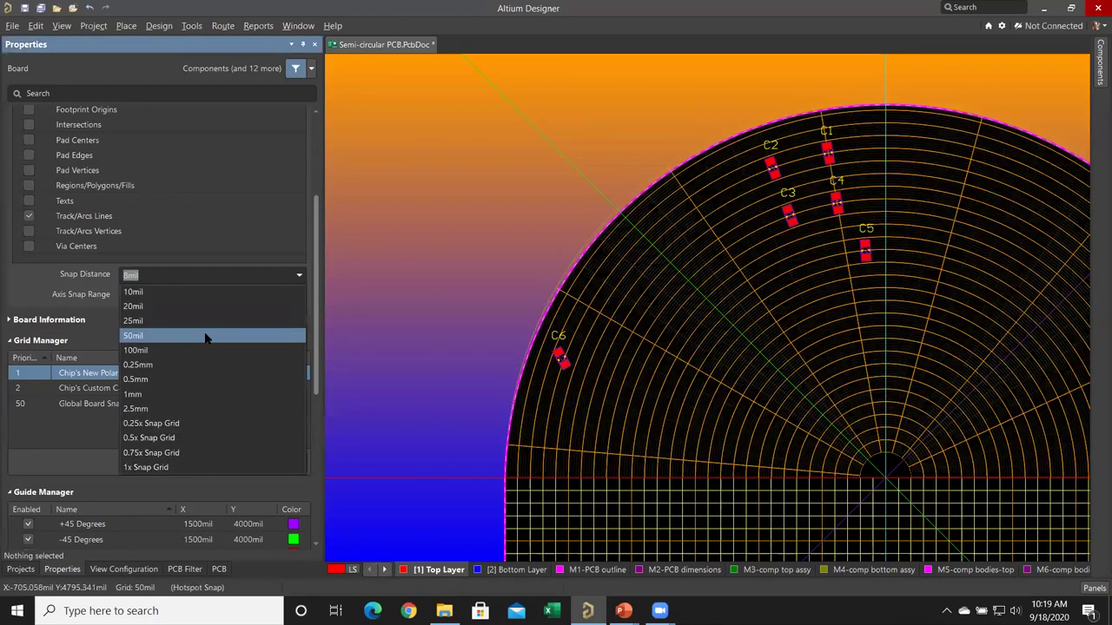
pyautogui.click(207, 336)
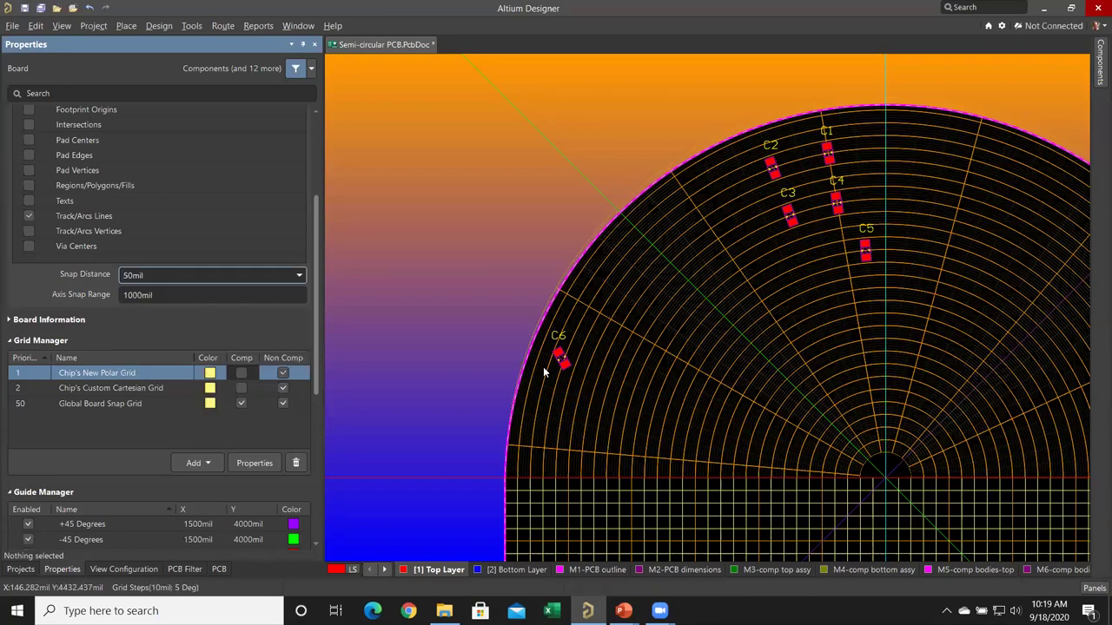
# Examine the properties of the board outline's straight track and arc near C6, including their layer, then clear the selection
pyautogui.keyDown('ctrl'); pyautogui.scroll(3, 543, 369); pyautogui.keyUp('ctrl')
pyautogui.moveTo(628, 233); pyautogui.dragTo(729, 54, button='right')
pyautogui.click(545, 515)
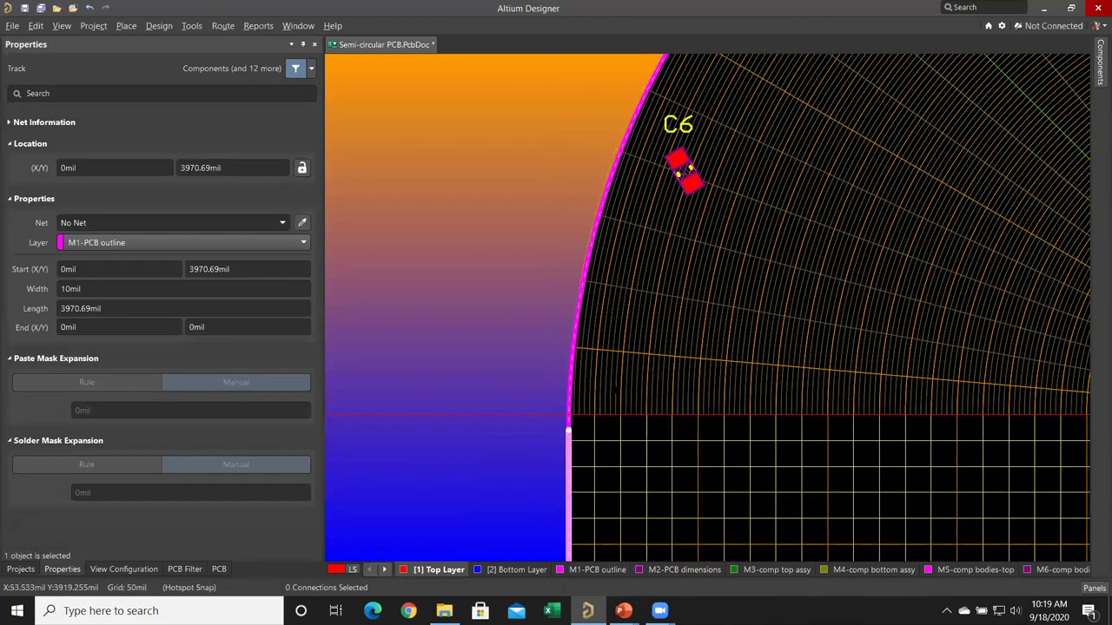
pyautogui.keyDown('ctrl'); pyautogui.scroll(-2, 613, 350); pyautogui.keyUp('ctrl')
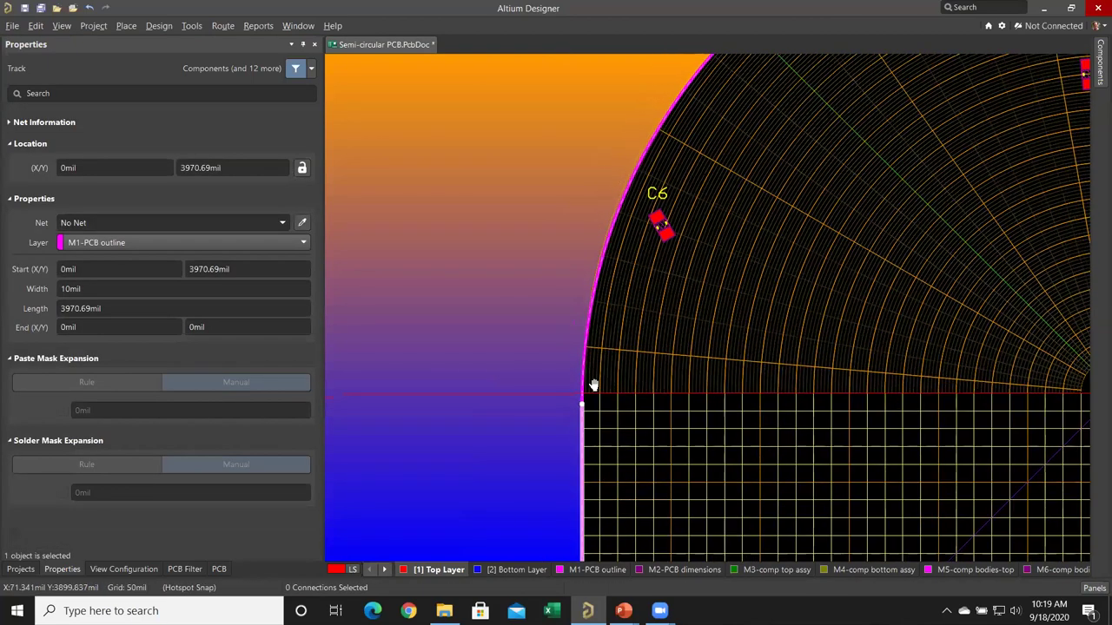
pyautogui.scroll(-3, 594, 385)
pyautogui.moveTo(606, 186); pyautogui.dragTo(517, 213)
pyautogui.scroll(3, 608, 234)
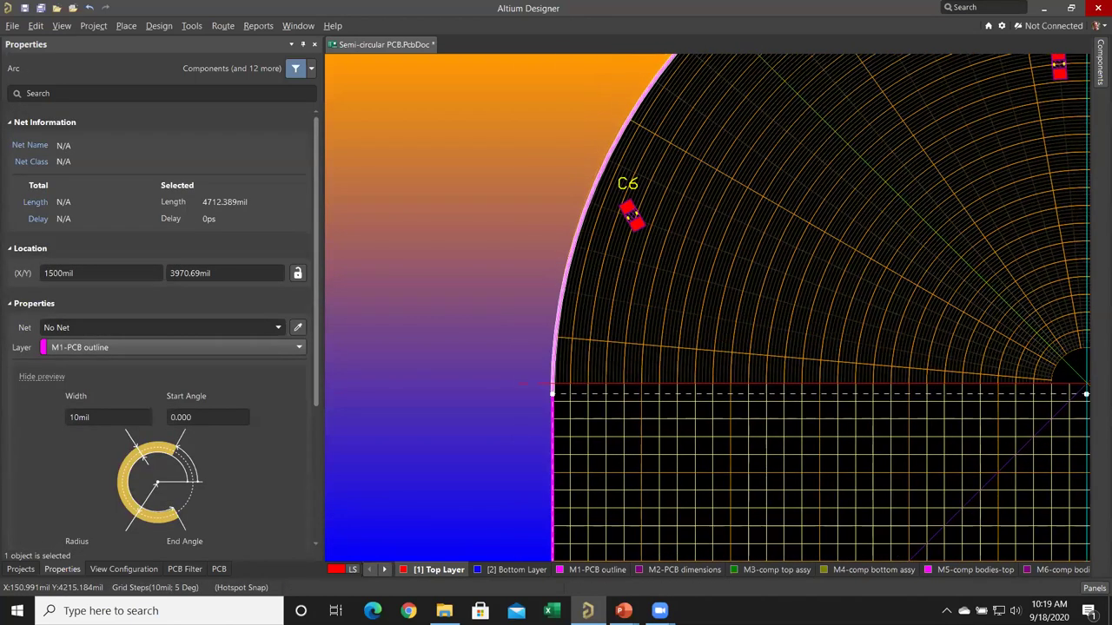
pyautogui.keyDown('ctrl'); pyautogui.scroll(2, 608, 265); pyautogui.keyUp('ctrl')
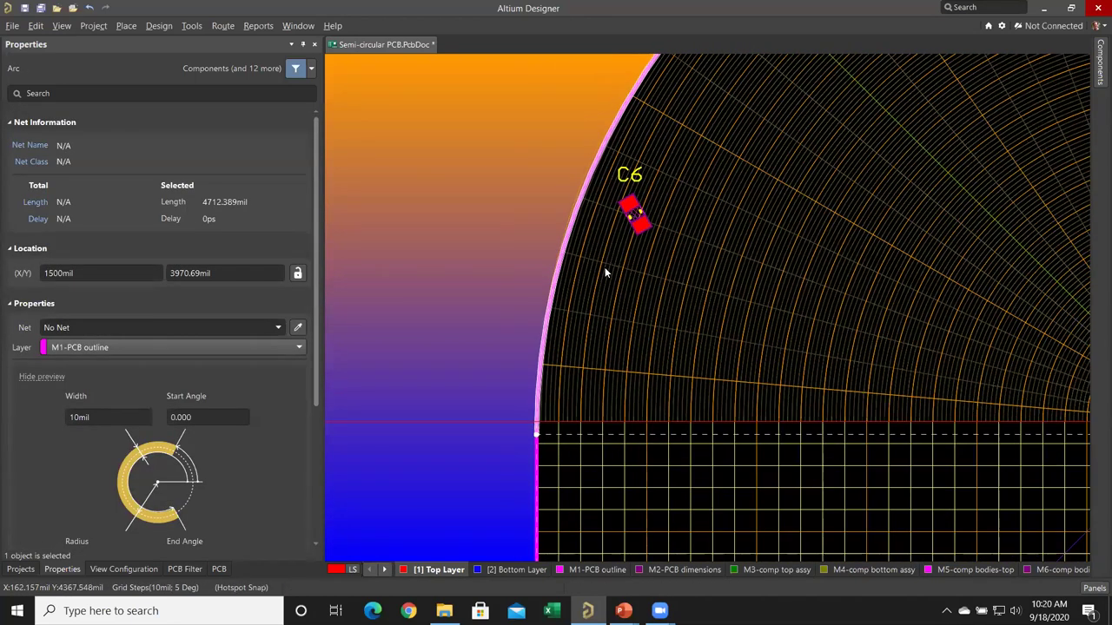
pyautogui.click(368, 505)
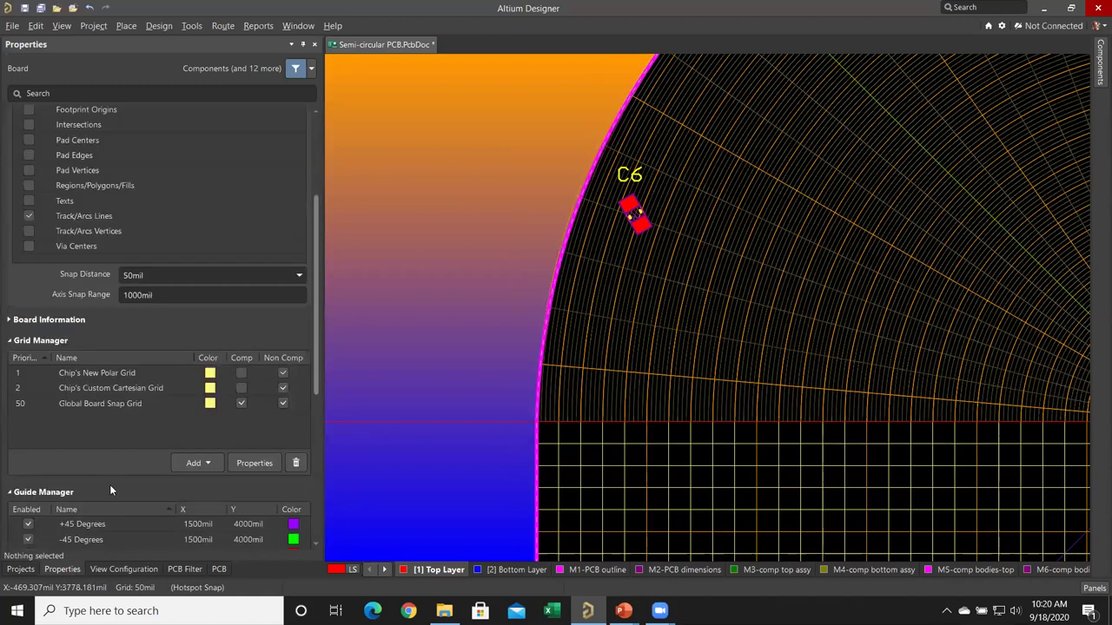
# Move C6 further down along the curved board edge, making M1-PCB outline the active layer during the move
pyautogui.click(143, 216)
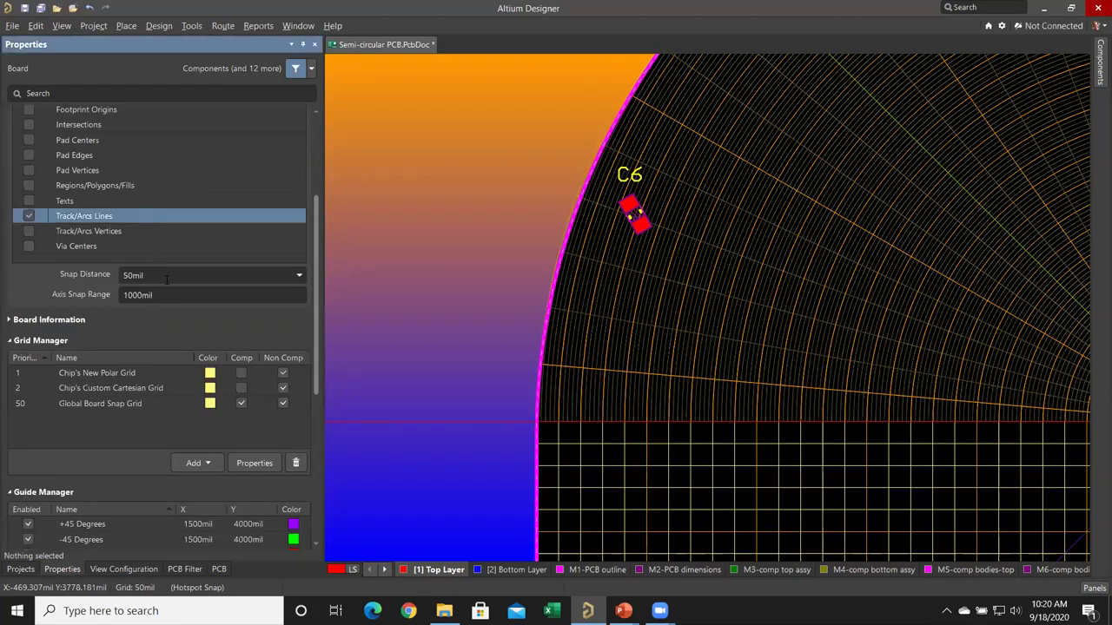
pyautogui.scroll(1, 182, 295)
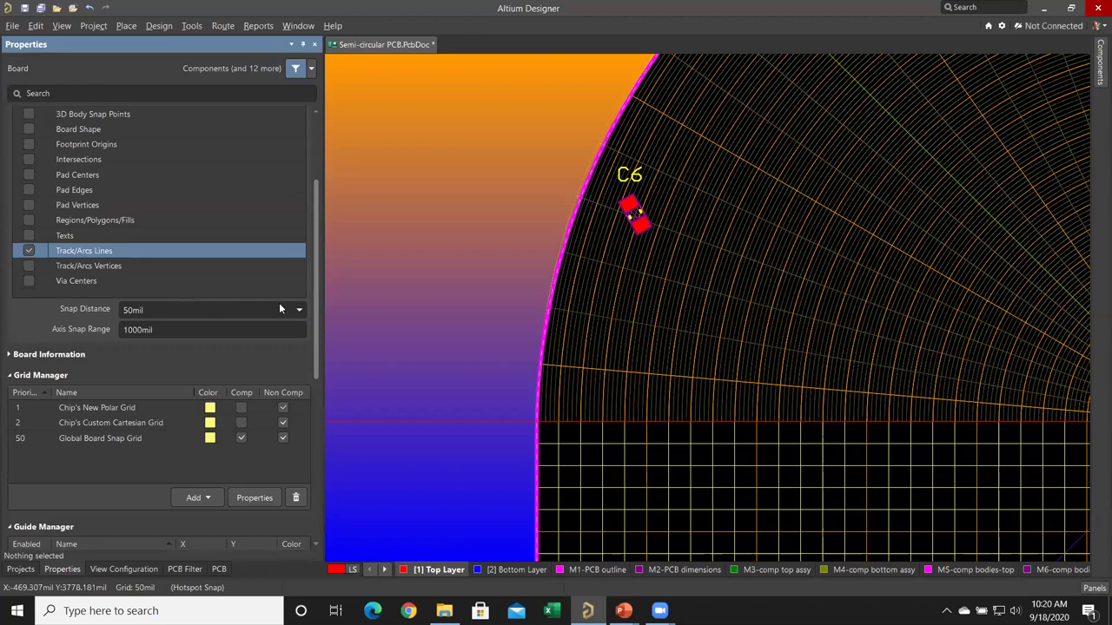
pyautogui.scroll(1, 287, 295)
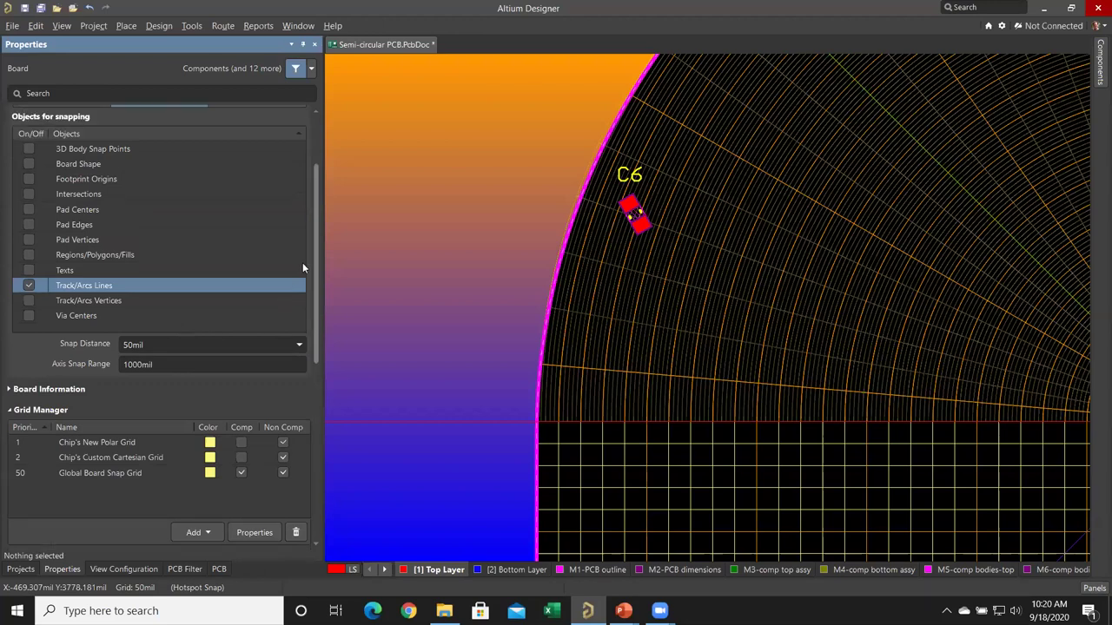
pyautogui.click(315, 112)
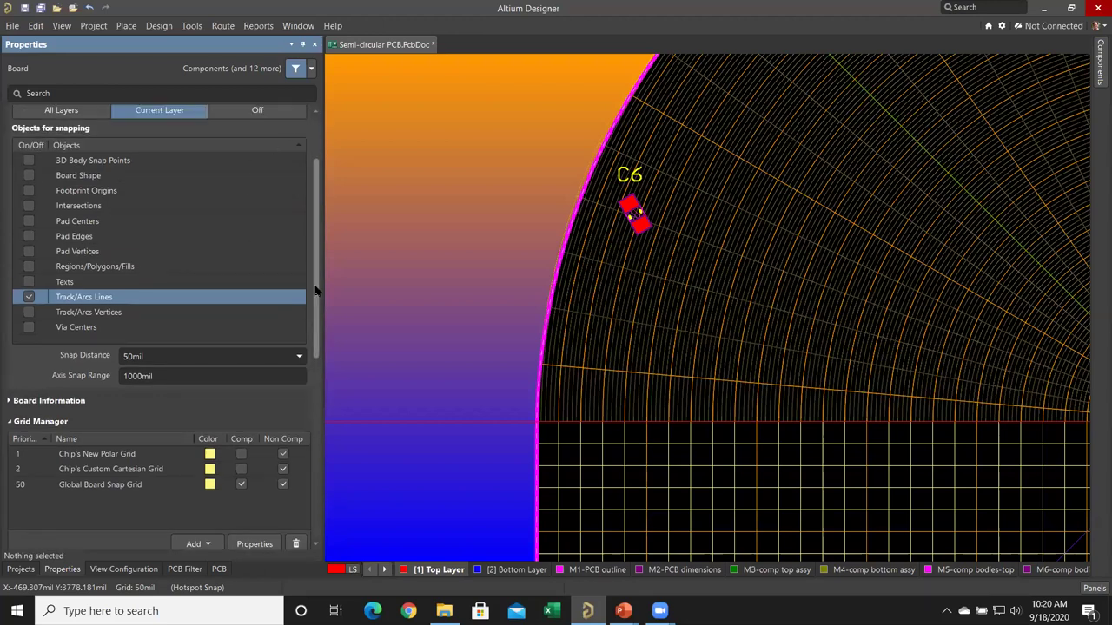
pyautogui.scroll(2, 309, 277)
pyautogui.scroll(1, 323, 253)
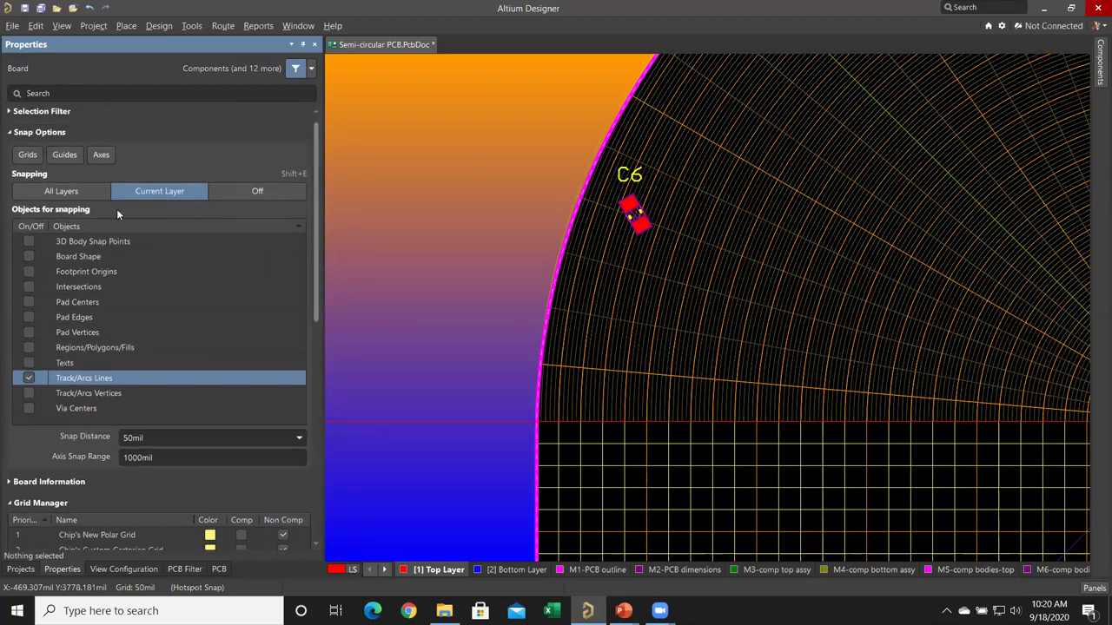
pyautogui.press('m')
pyautogui.press('m')
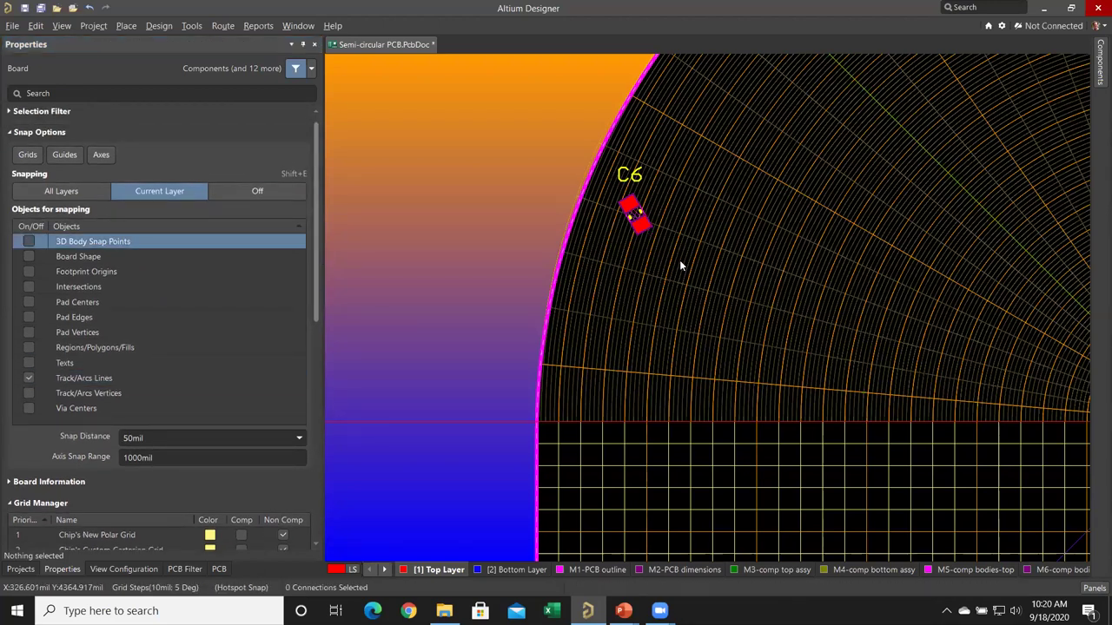
pyautogui.click(639, 224)
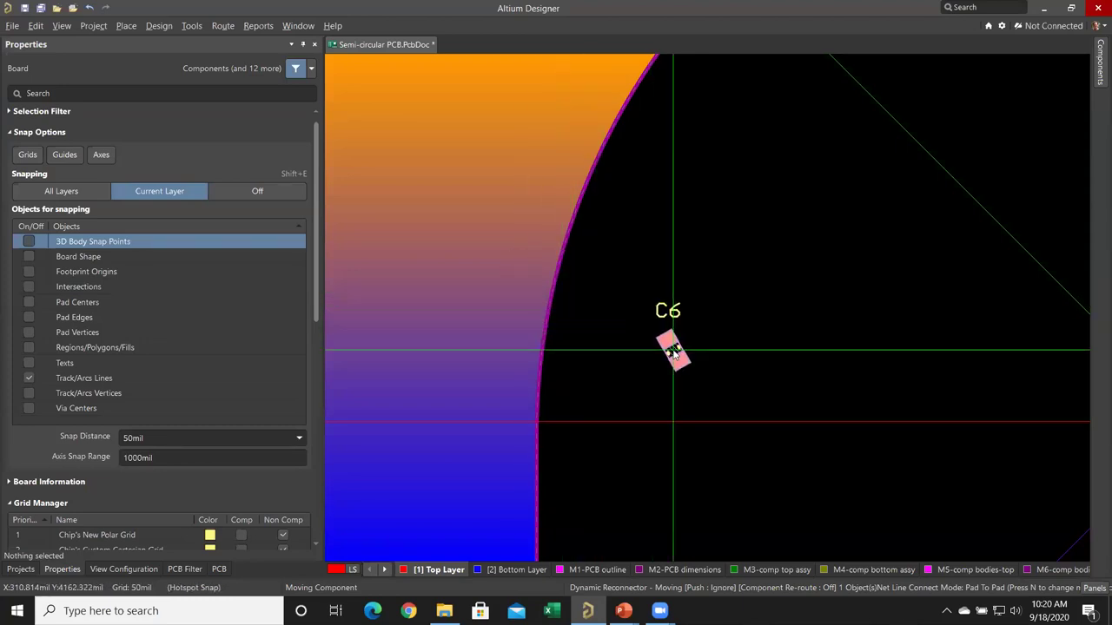
pyautogui.press('KP_Add')
pyautogui.press('KP_Add')
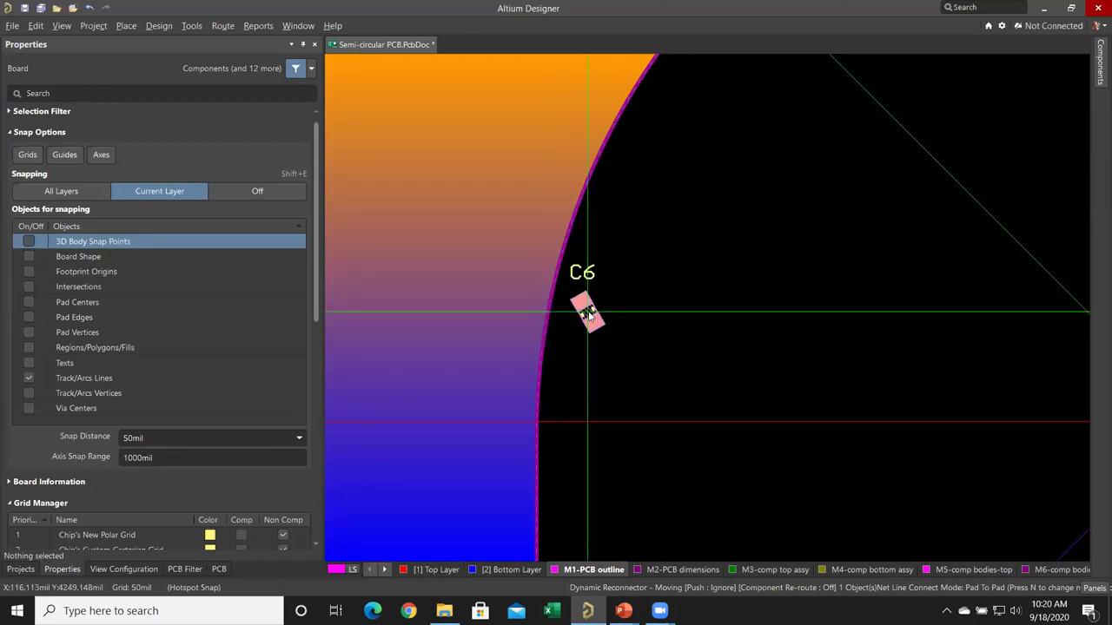
pyautogui.click(606, 328)
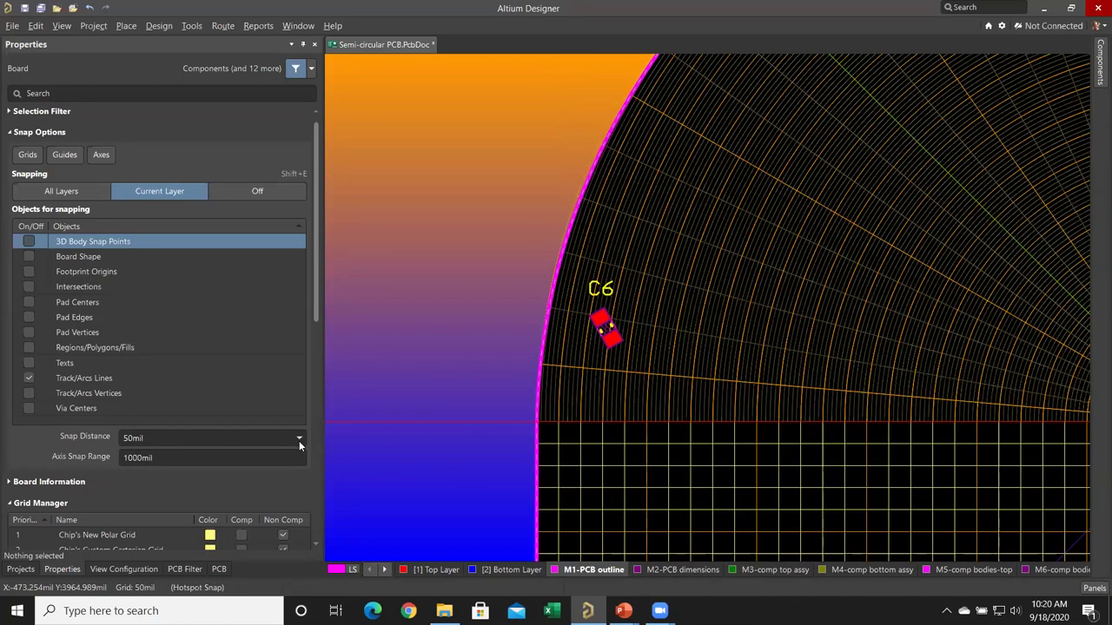
# Set the snap distance to 100mil for moving C6 near the board outline
pyautogui.click(298, 440)
pyautogui.click(188, 306)
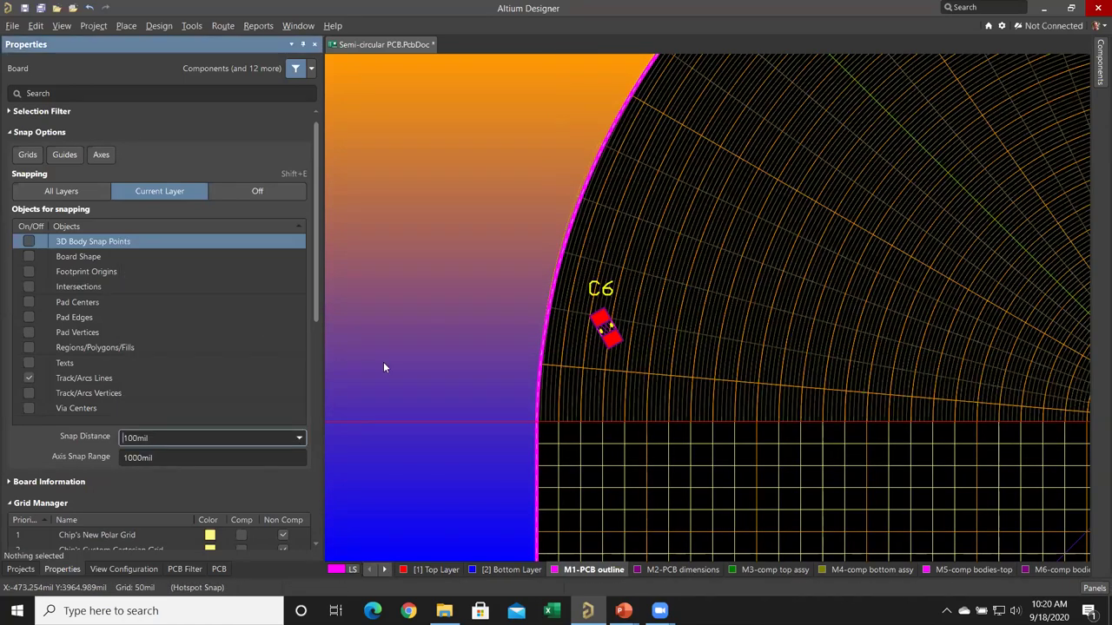
pyautogui.keyDown('ctrl'); pyautogui.scroll(1, 484, 349); pyautogui.keyUp('ctrl')
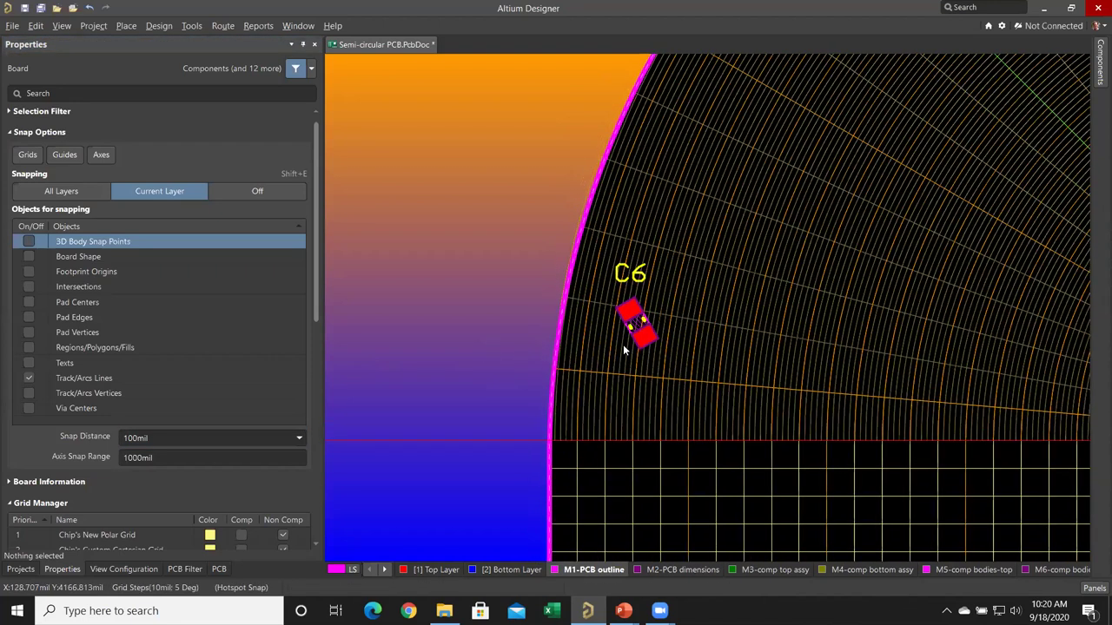
# Try to move C6 onto the board outline's straight vertical track and rotate it until it lines up with the track
pyautogui.moveTo(605, 390); pyautogui.dragTo(672, 254, button='right')
pyautogui.moveTo(671, 253); pyautogui.dragTo(592, 473)
pyautogui.moveTo(651, 491); pyautogui.dragTo(586, 476)
pyautogui.press('space')
pyautogui.press('space')
pyautogui.press('space')
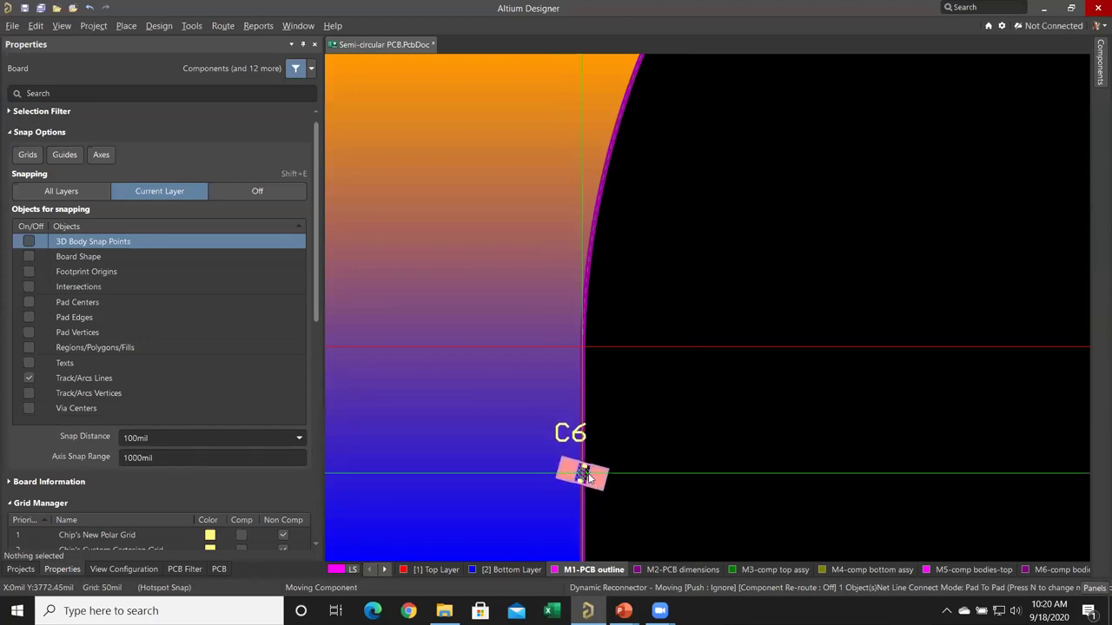
pyautogui.press('space')
pyautogui.press('space')
pyautogui.press('space')
pyautogui.press('space')
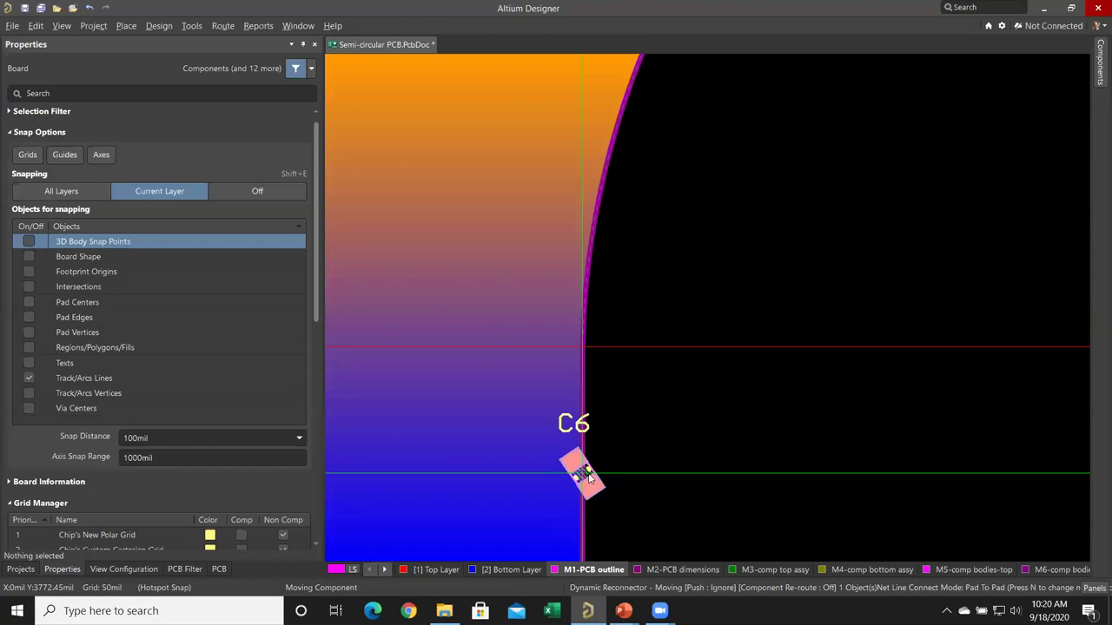
pyautogui.press('space')
pyautogui.press('space')
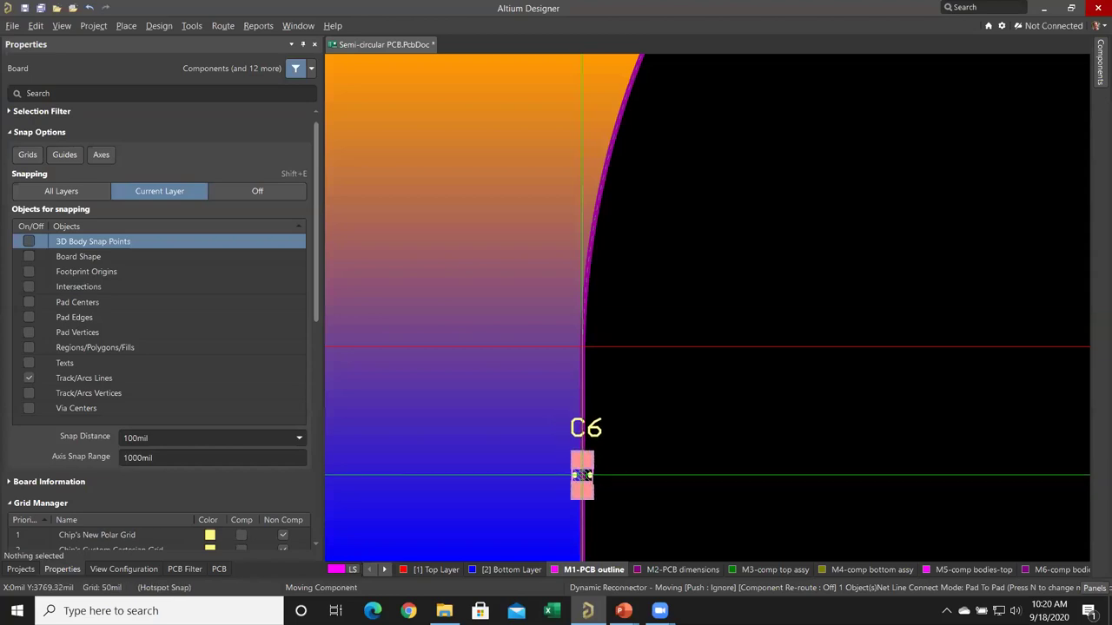
pyautogui.moveTo(582, 476); pyautogui.dragTo(658, 478)
pyautogui.rightClick(657, 484)
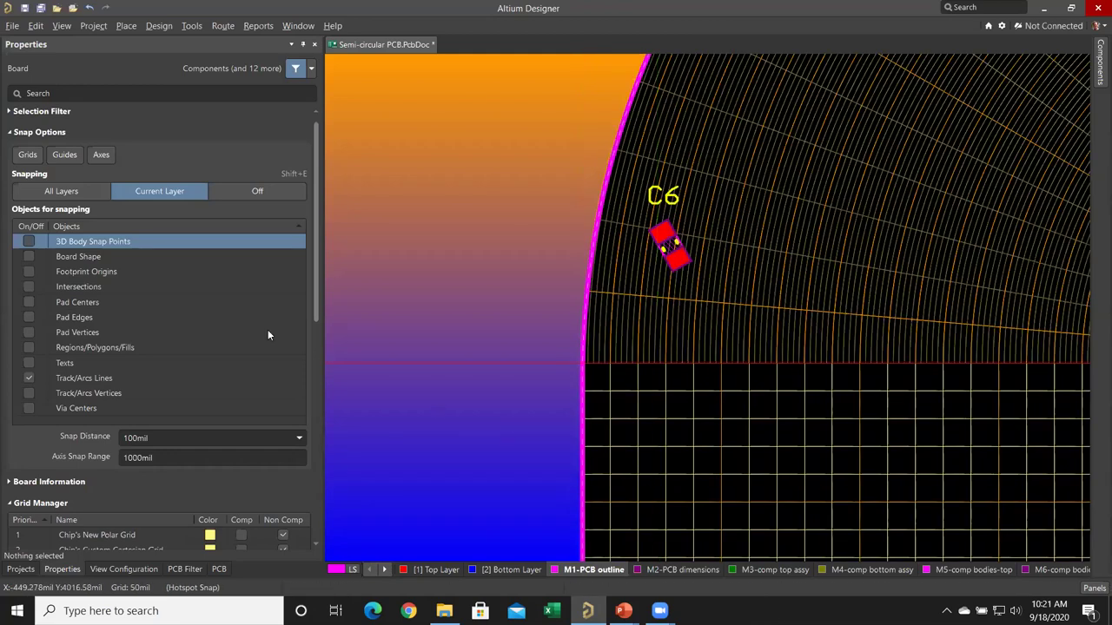
# Restrict object snapping to Track/Arcs Vertices instead of Track/Arcs Lines, and move C6 down into the square grid area away from the outline
pyautogui.click(131, 394)
pyautogui.click(28, 393)
pyautogui.click(29, 380)
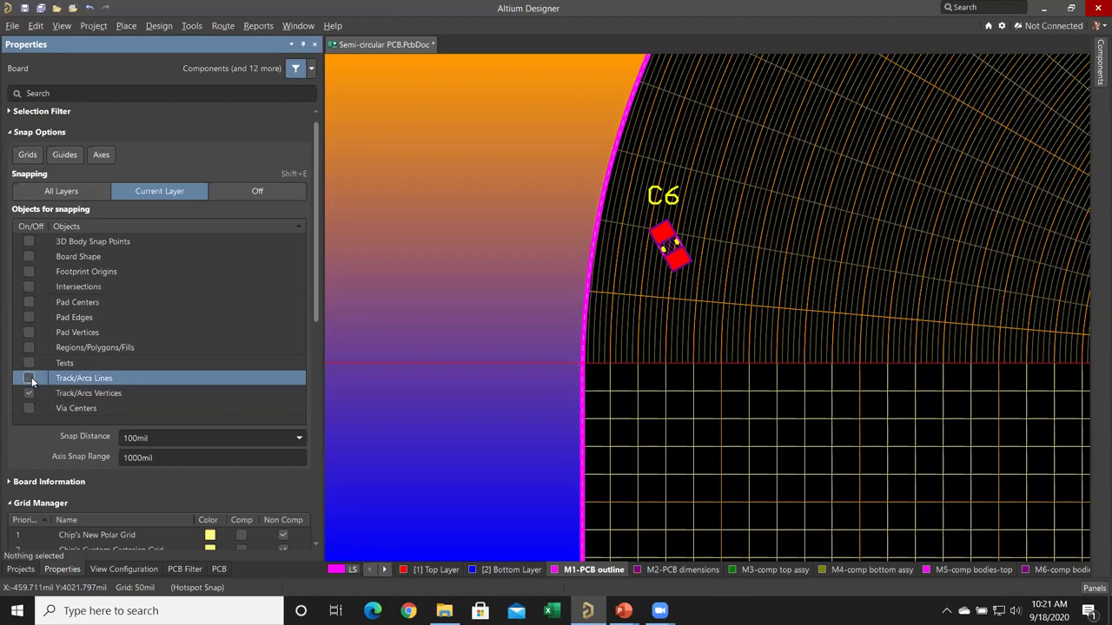
pyautogui.click(246, 393)
pyautogui.moveTo(662, 237); pyautogui.dragTo(736, 406)
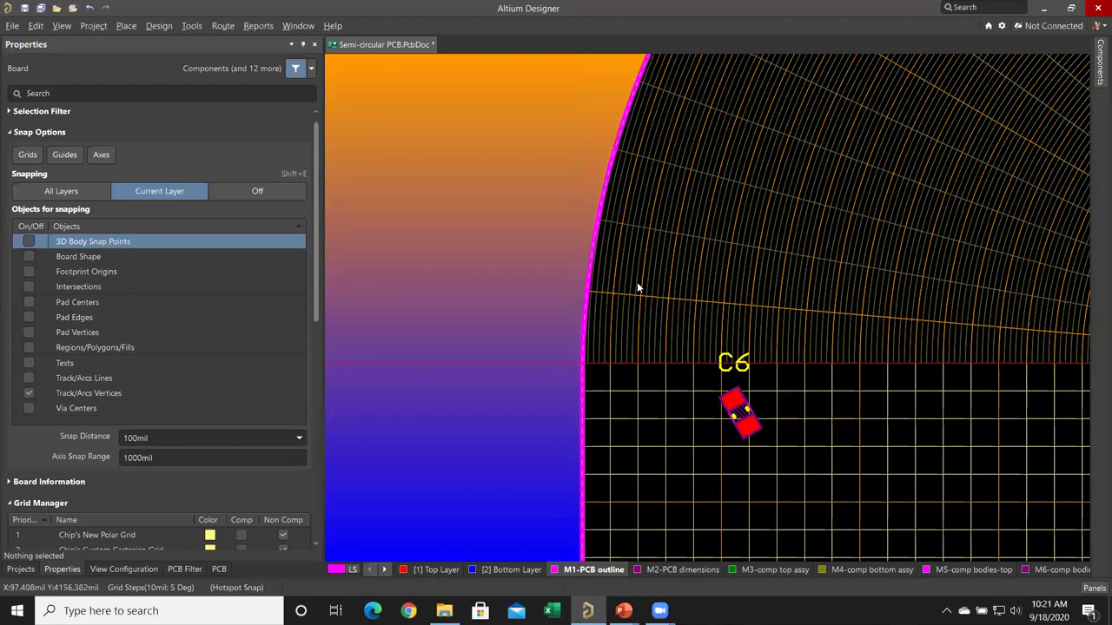
# Examine the point where the board outline's arc and straight track meet by selecting both objects
pyautogui.click(580, 394)
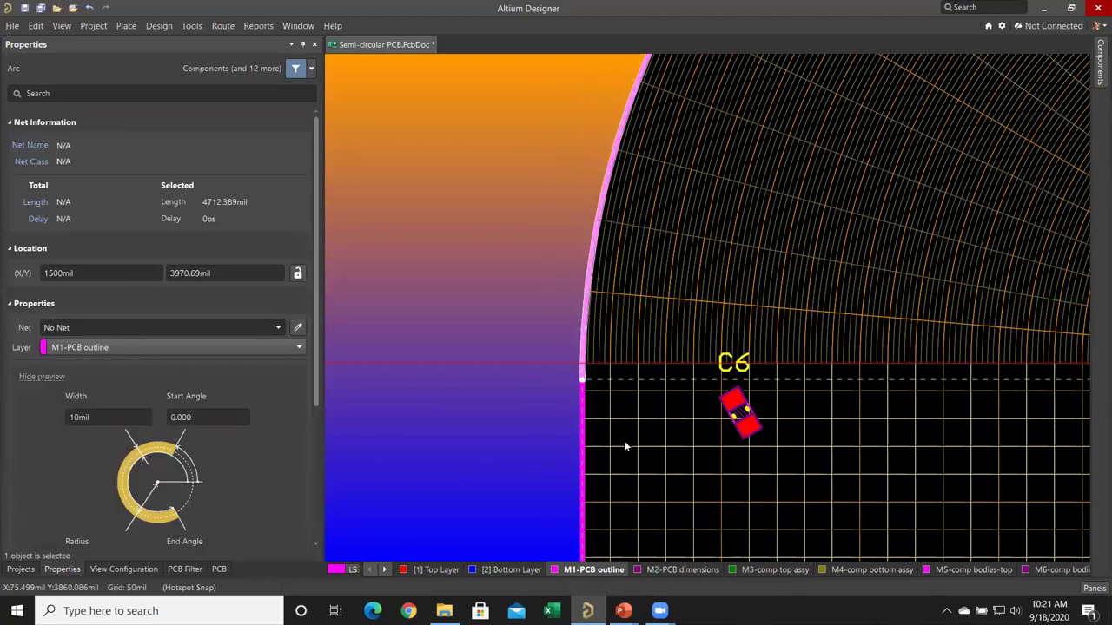
pyautogui.keyDown('shift'); pyautogui.click(582, 392); pyautogui.keyUp('shift')
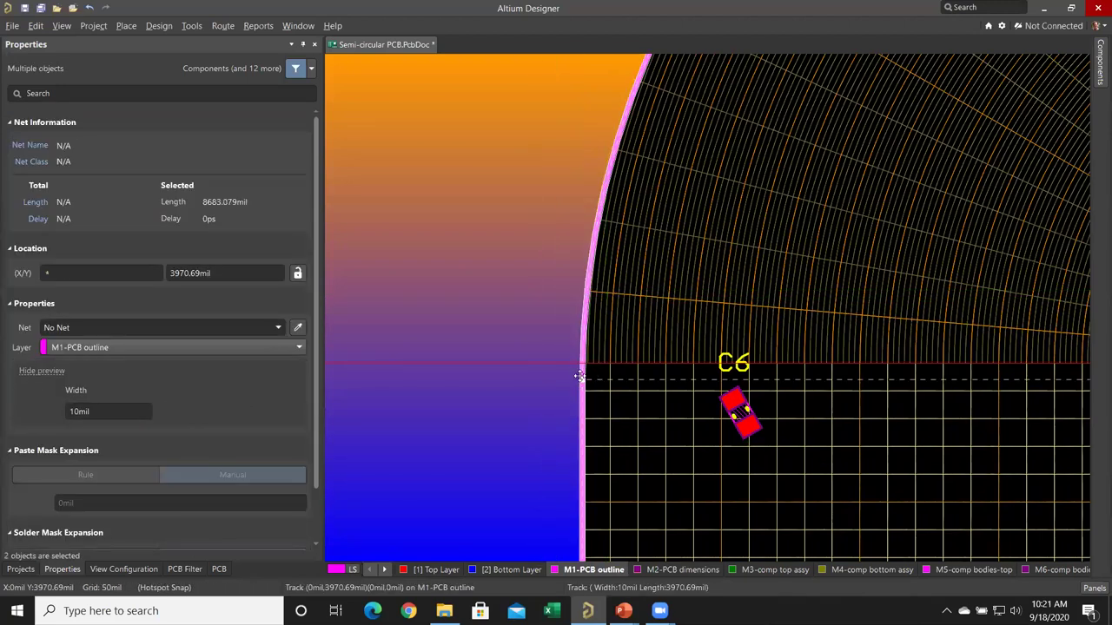
pyautogui.keyDown('ctrl'); pyautogui.scroll(2, 581, 382); pyautogui.keyUp('ctrl')
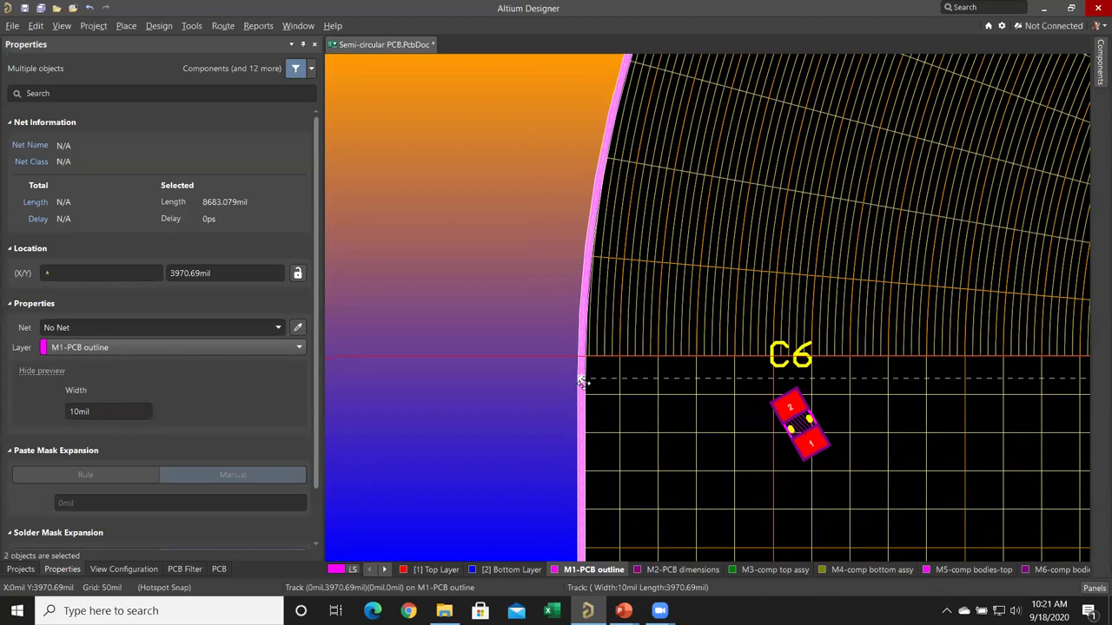
# Snap C6 onto the vertex joining the outline's arc and straight track, rotated to stand vertically along the edge
pyautogui.moveTo(810, 427); pyautogui.dragTo(618, 404)
pyautogui.press('space')
pyautogui.press('space')
pyautogui.press('space')
pyautogui.press('space')
pyautogui.press('space')
pyautogui.press('space')
pyautogui.press('space')
pyautogui.press('space')
pyautogui.press('space')
pyautogui.press('space')
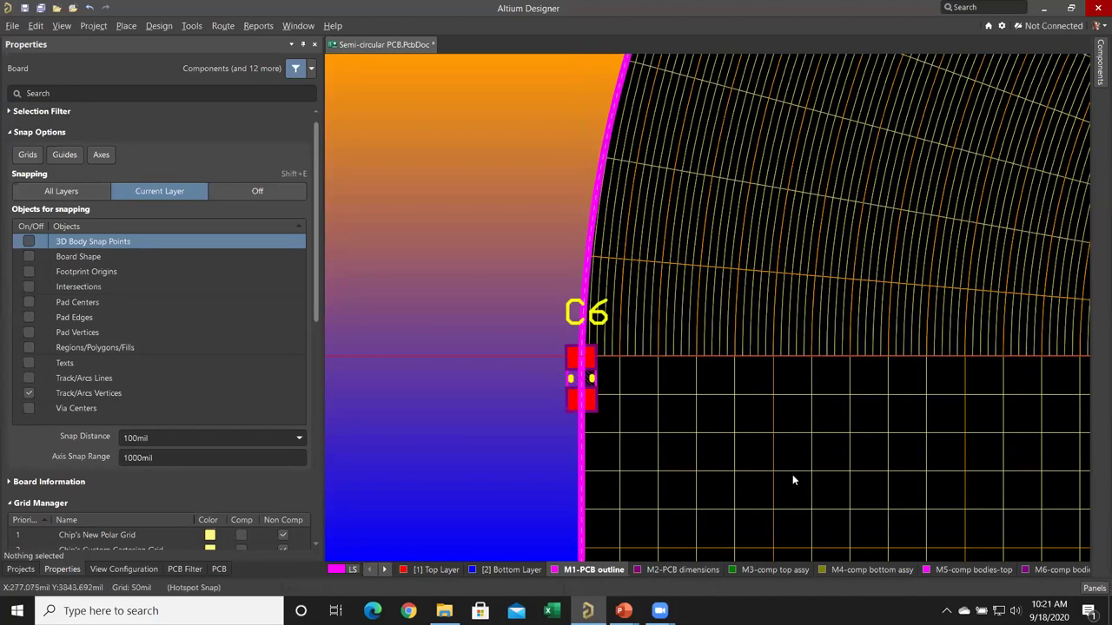
# Try to pull C6 away from the outline vertex, picking the component from the overlapping objects
pyautogui.moveTo(712, 436)
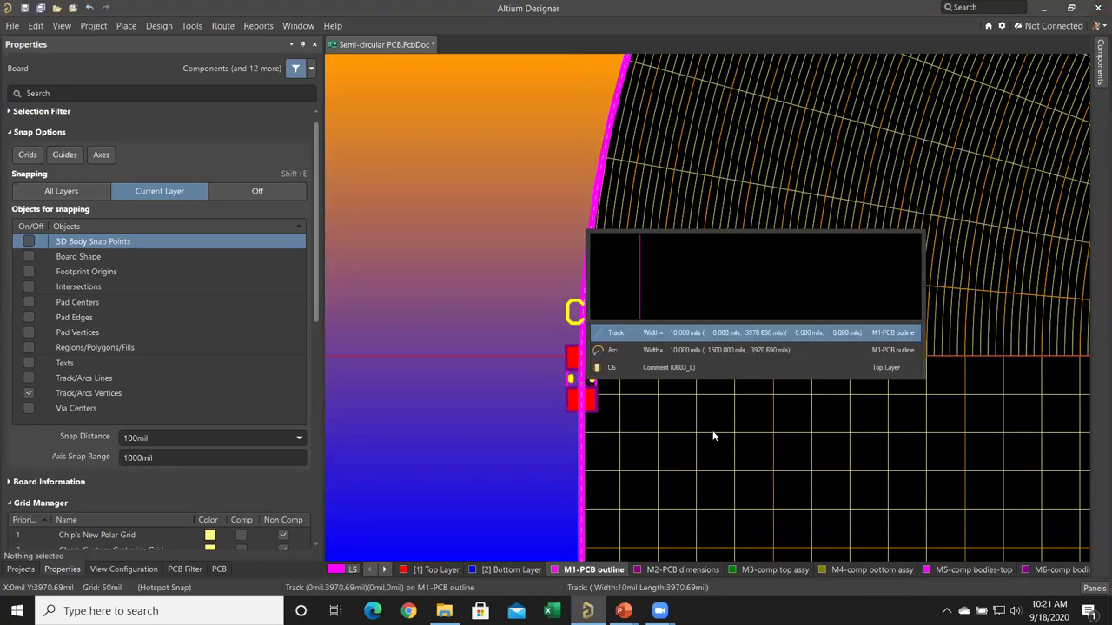
pyautogui.click(710, 368)
pyautogui.moveTo(580, 382); pyautogui.dragTo(821, 429)
pyautogui.rightClick(821, 428)
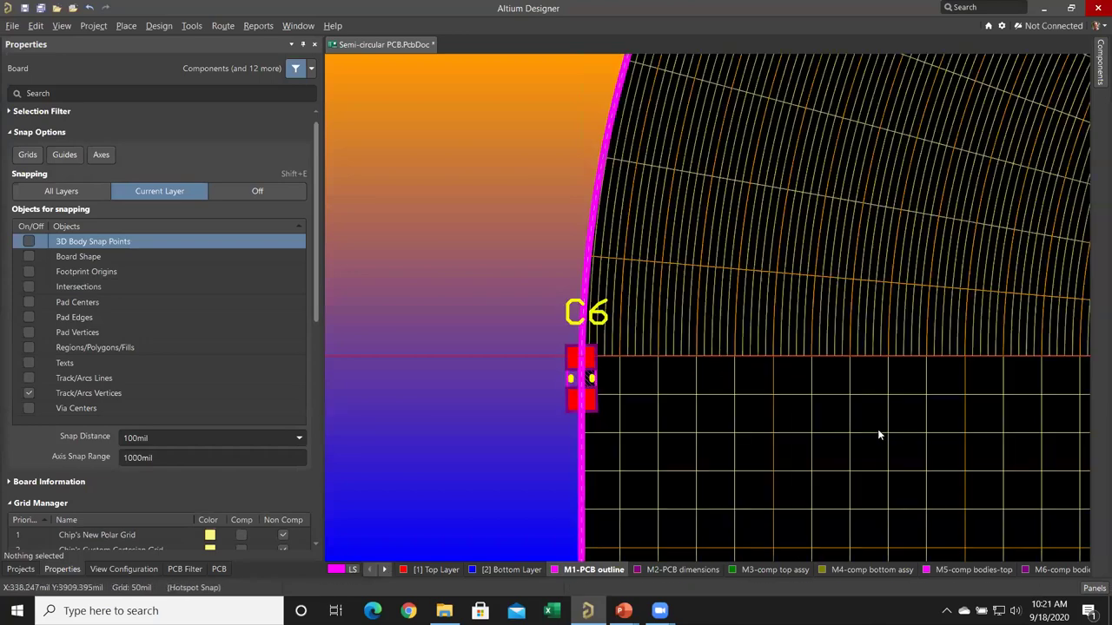
pyautogui.rightClick(875, 439)
pyautogui.click(466, 458)
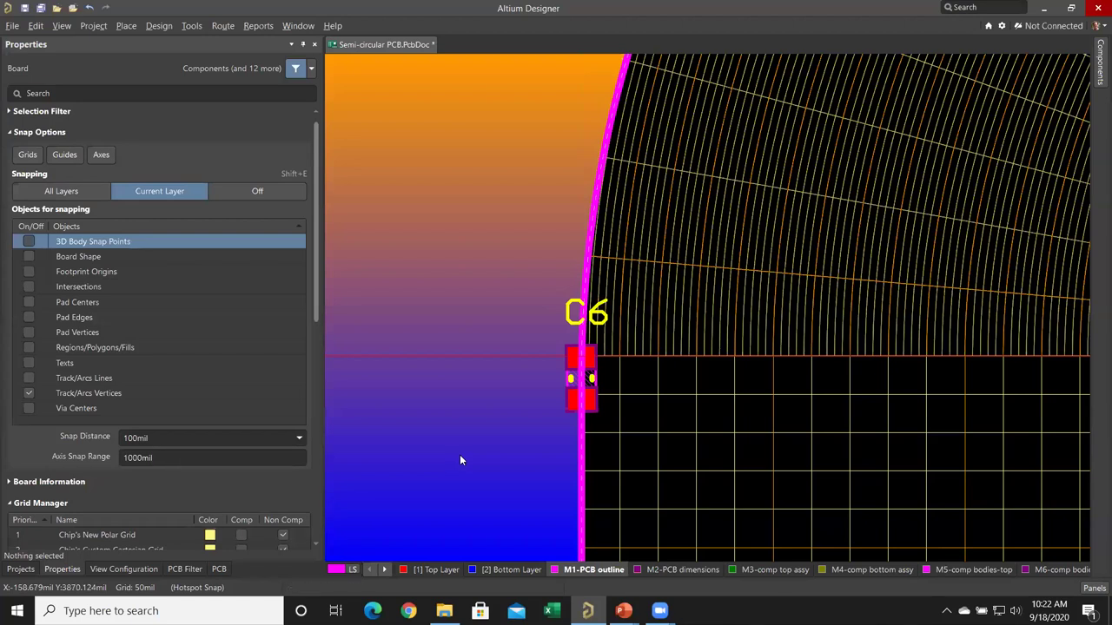
# Create a new blank PCB document
pyautogui.press('f')
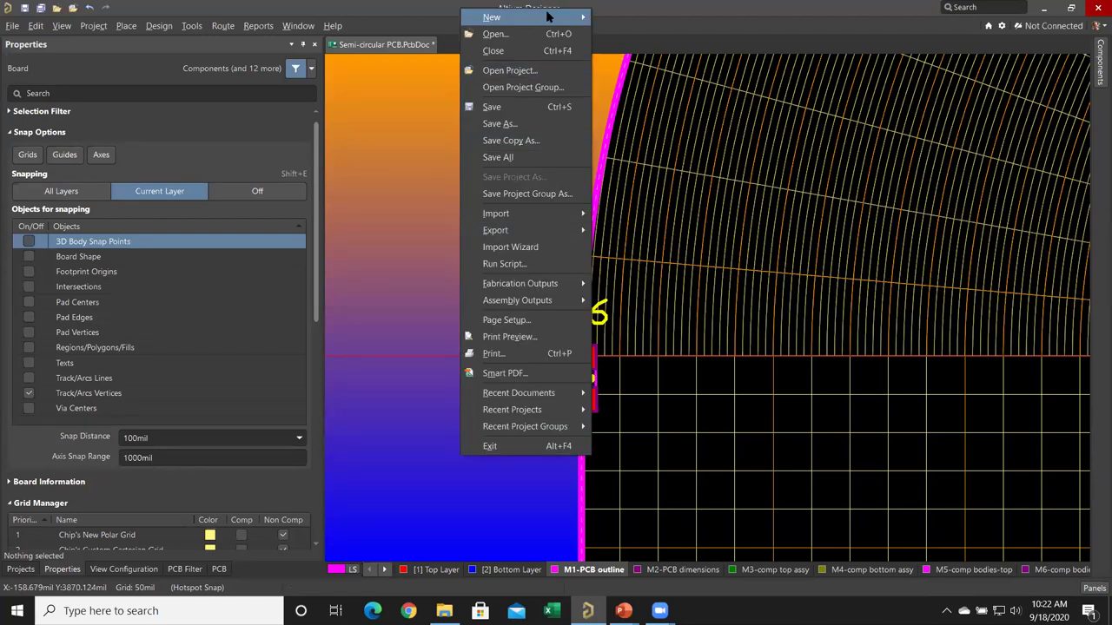
pyautogui.click(559, 323)
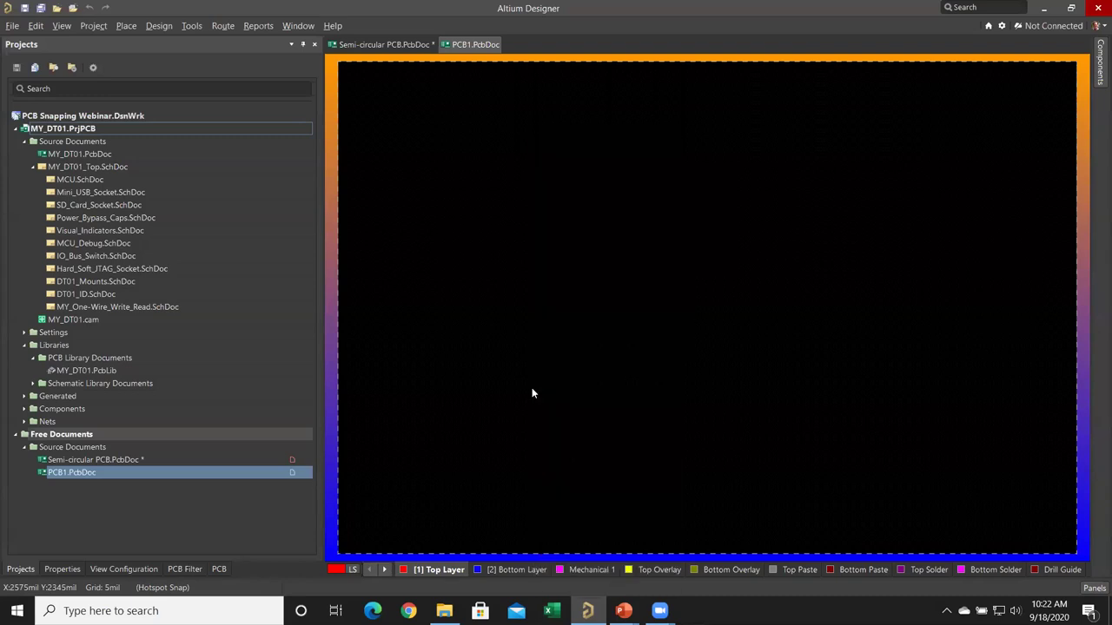
pyautogui.keyDown('ctrl'); pyautogui.scroll(-2, 533, 394); pyautogui.keyUp('ctrl')
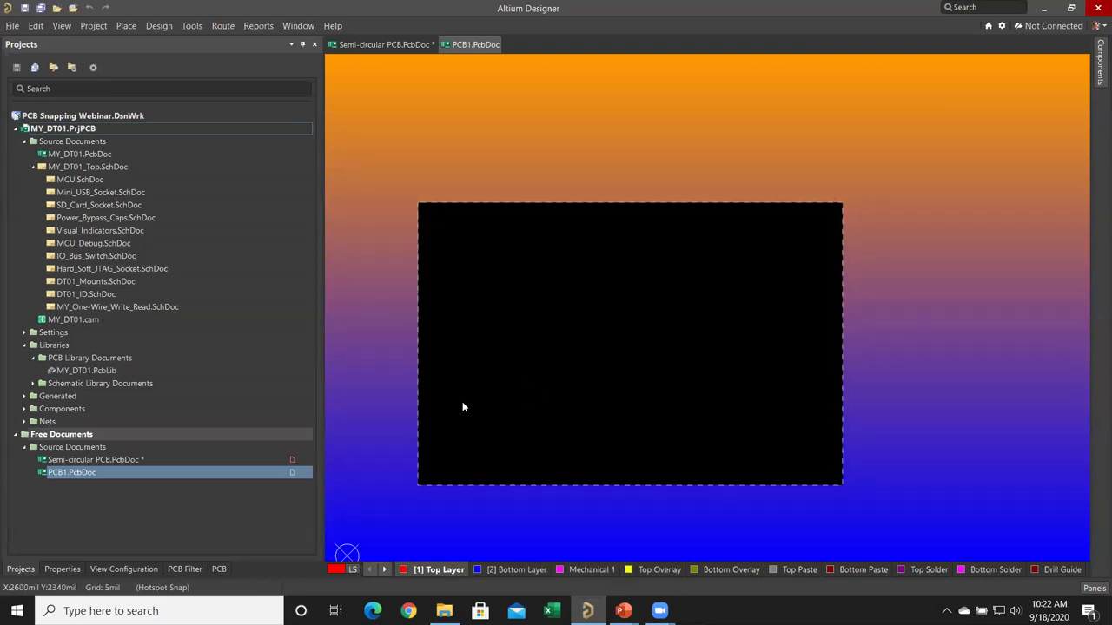
# Examine the new board's default snap options, including grids, enabled snap objects, snap distance and axis snap range
pyautogui.click(52, 569)
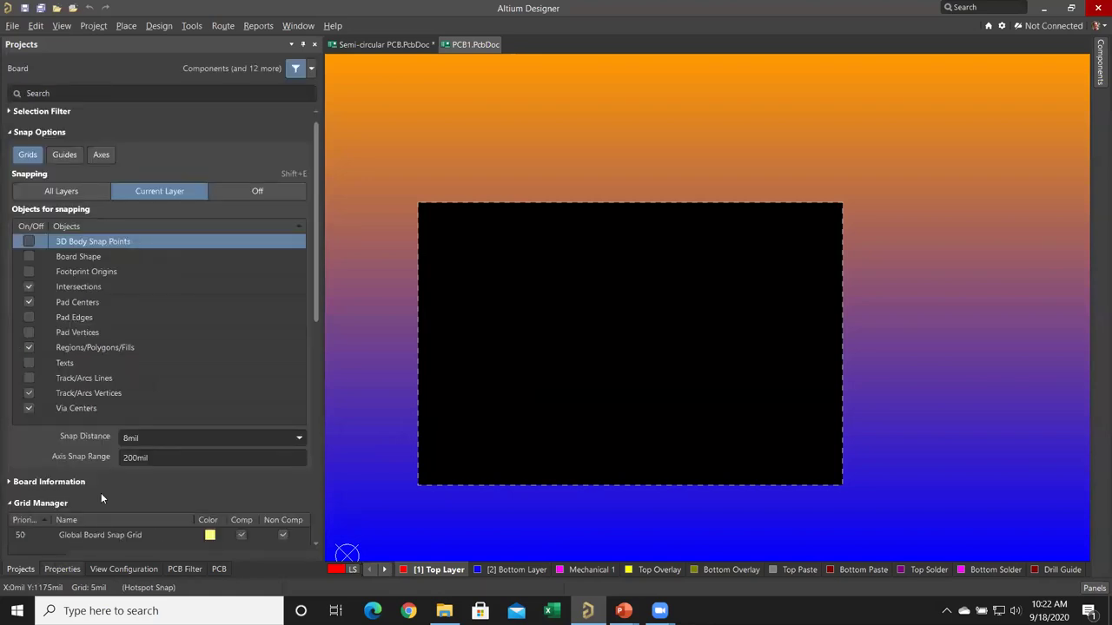
pyautogui.click(27, 157)
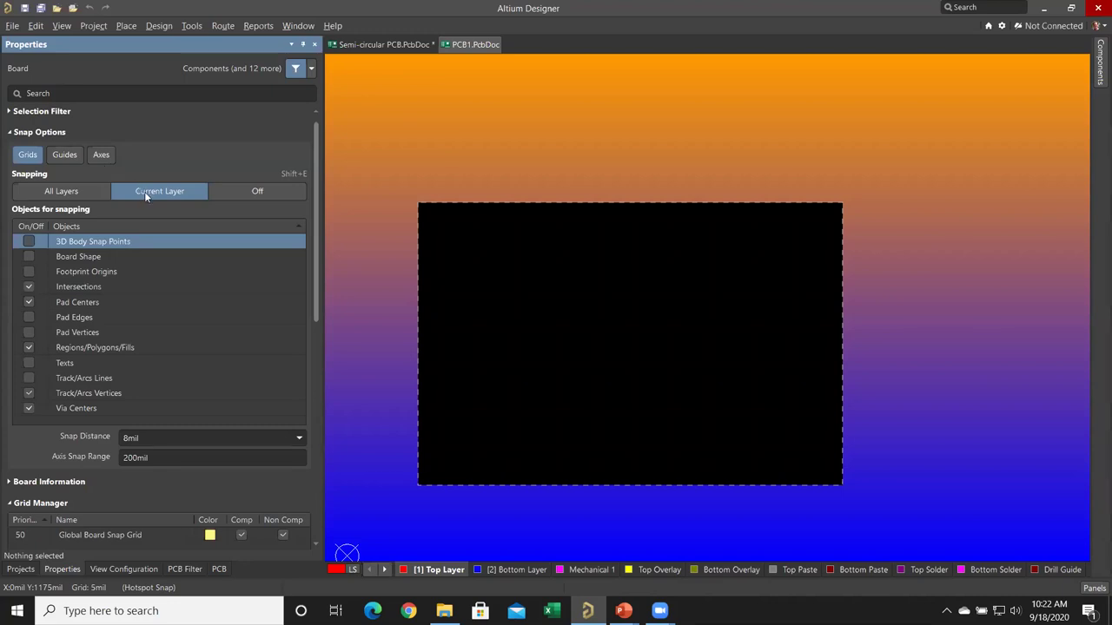
pyautogui.click(125, 290)
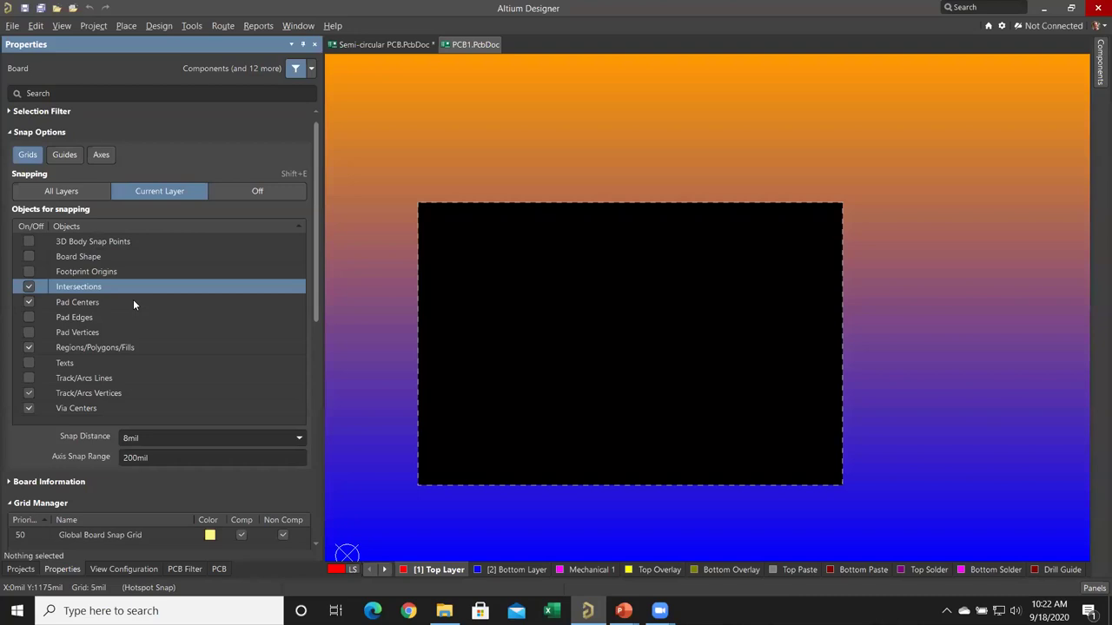
pyautogui.click(132, 303)
pyautogui.click(168, 348)
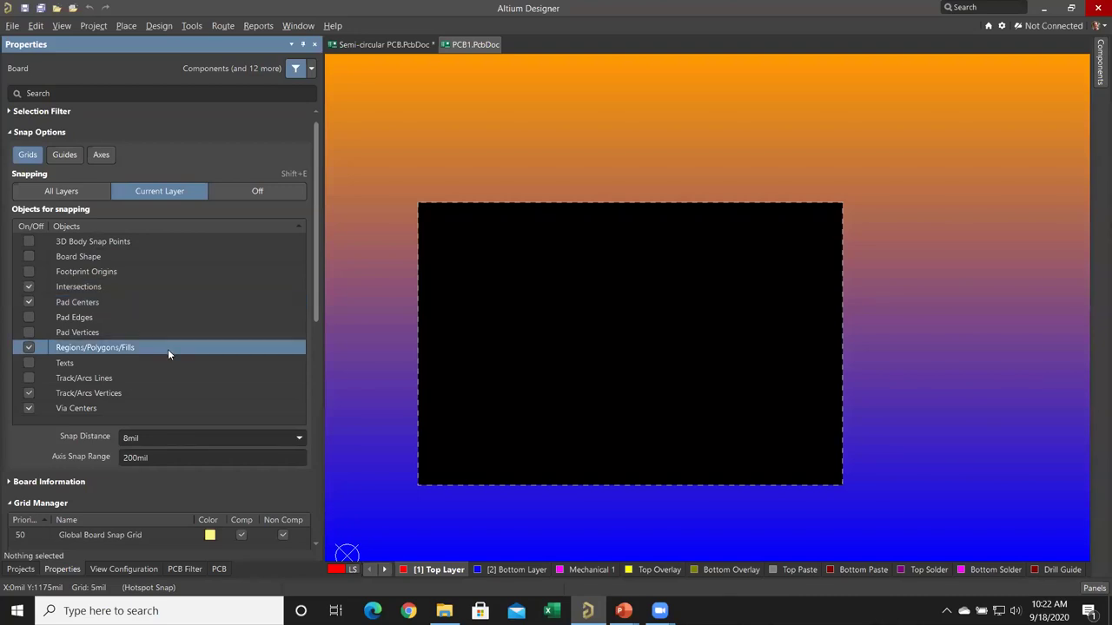
pyautogui.click(168, 394)
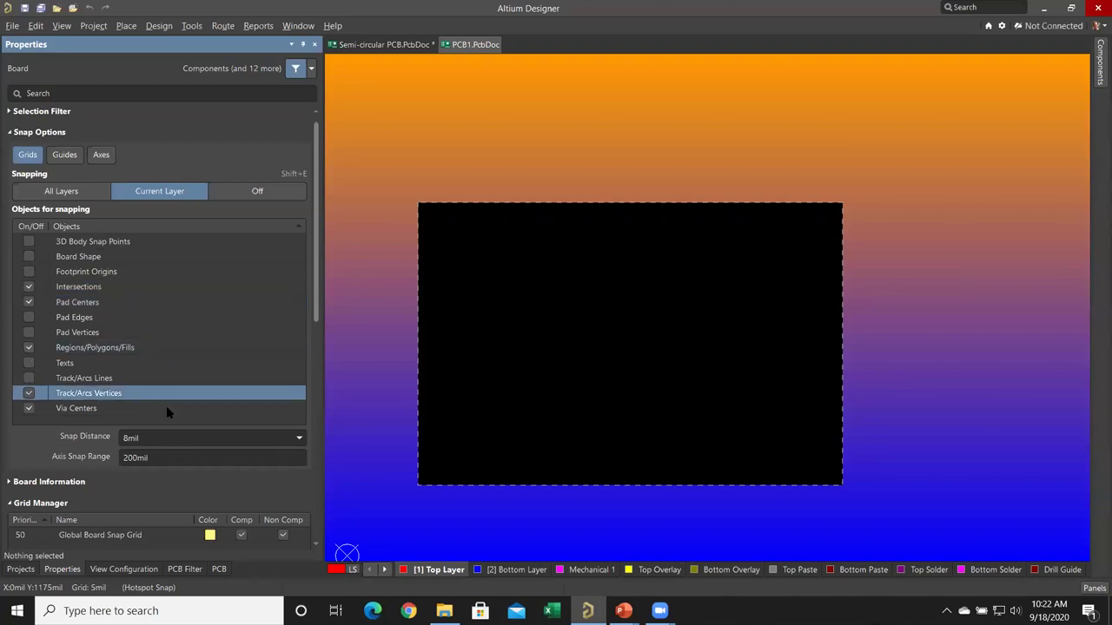
pyautogui.click(168, 410)
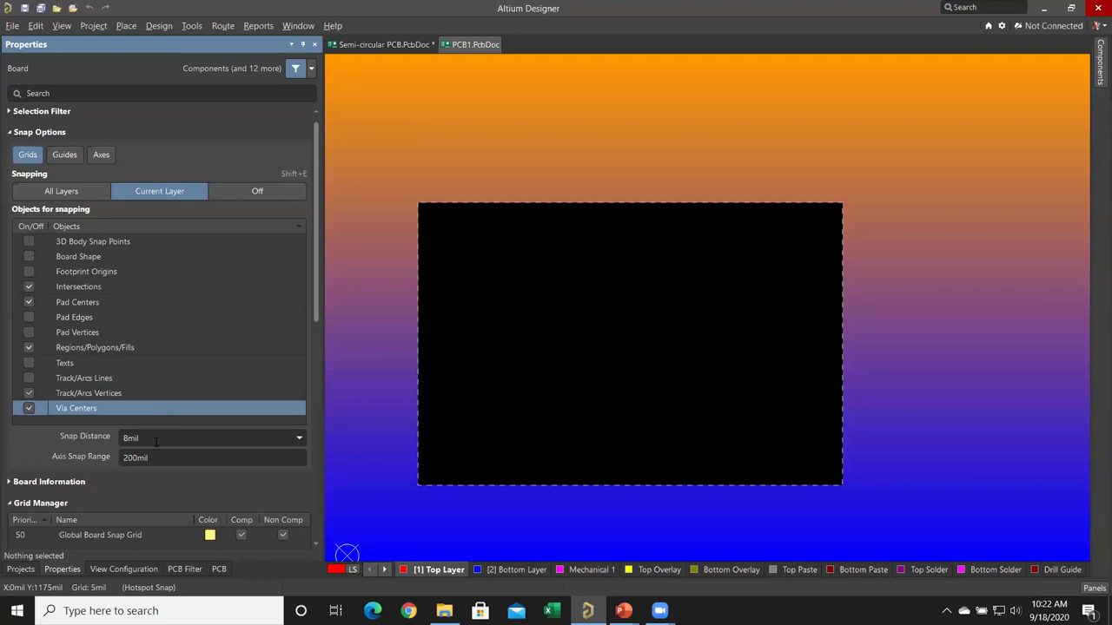
pyautogui.click(156, 438)
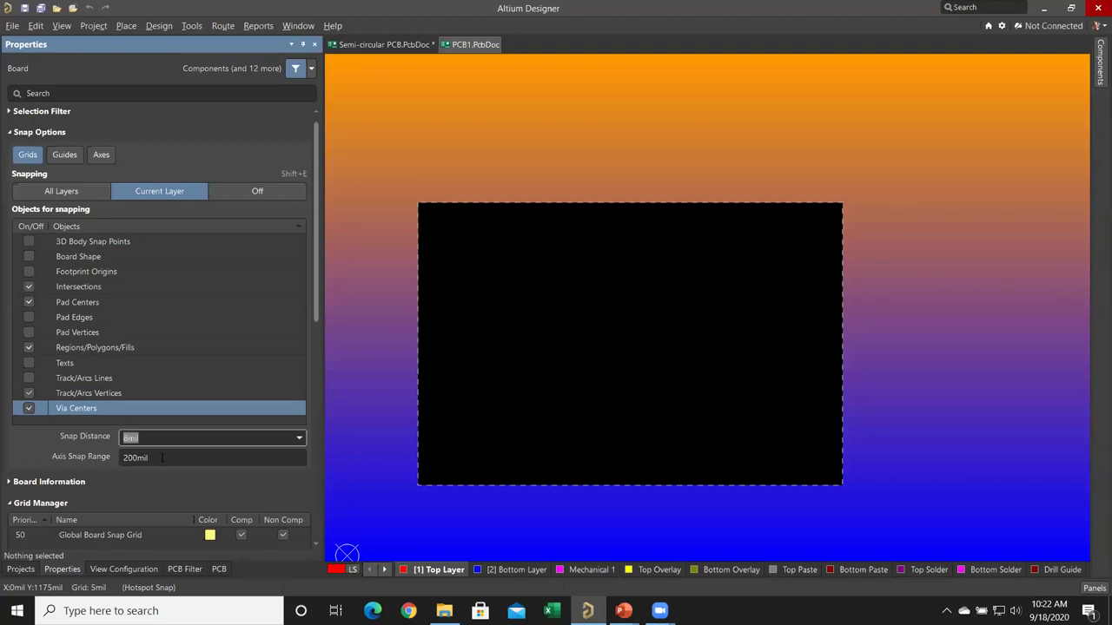
pyautogui.click(162, 458)
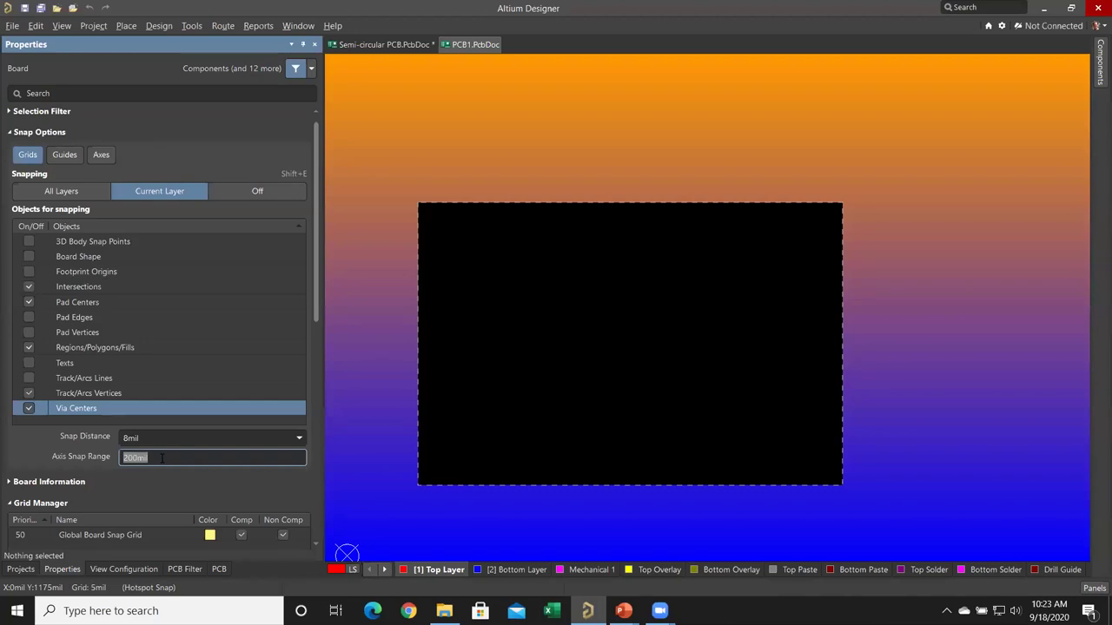
# Return to Semi-circular PCB.PcbDoc and check the Rotation Step in the PCB Editor general preferences
pyautogui.click(382, 44)
pyautogui.keyDown('ctrl'); pyautogui.scroll(-5, 704, 330); pyautogui.keyUp('ctrl')
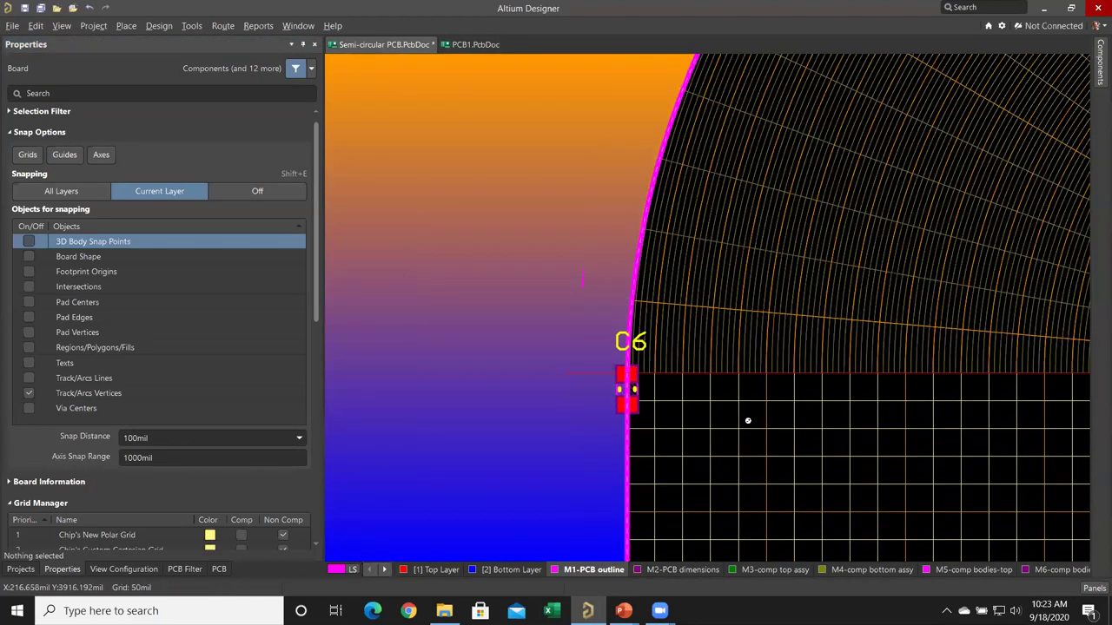
pyautogui.moveTo(704, 330); pyautogui.dragTo(748, 274, button='right')
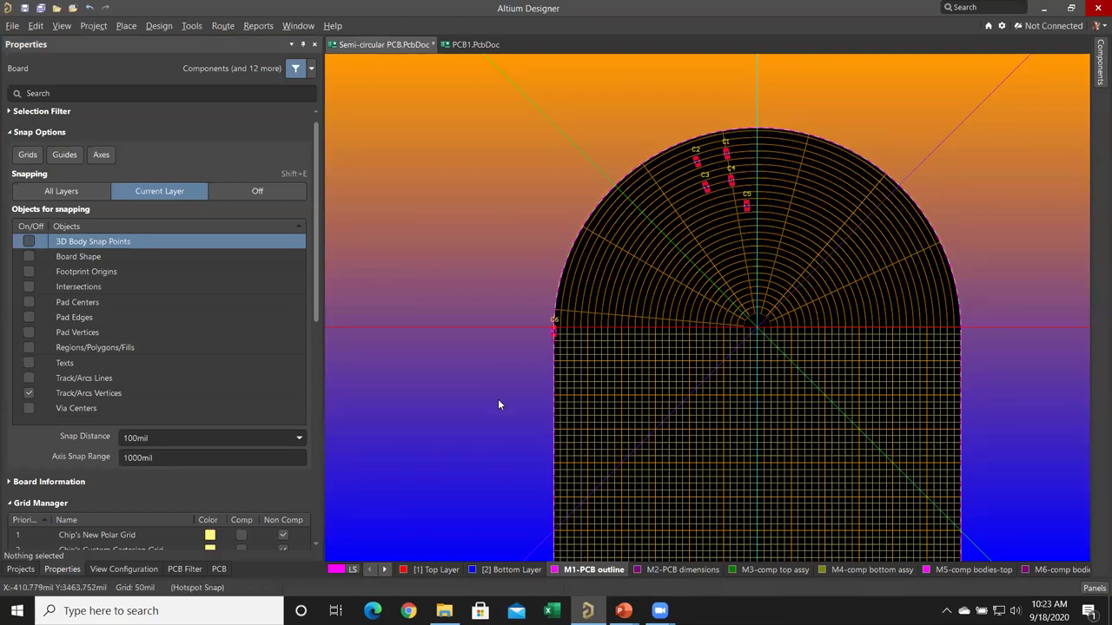
pyautogui.press('t')
pyautogui.press('p')
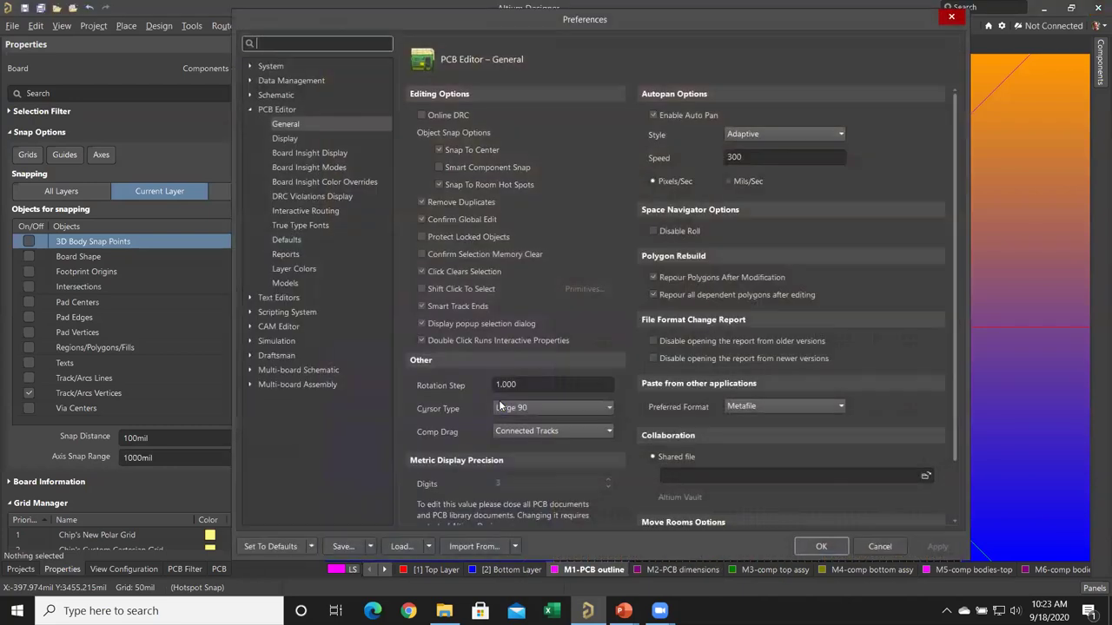
pyautogui.click(535, 386)
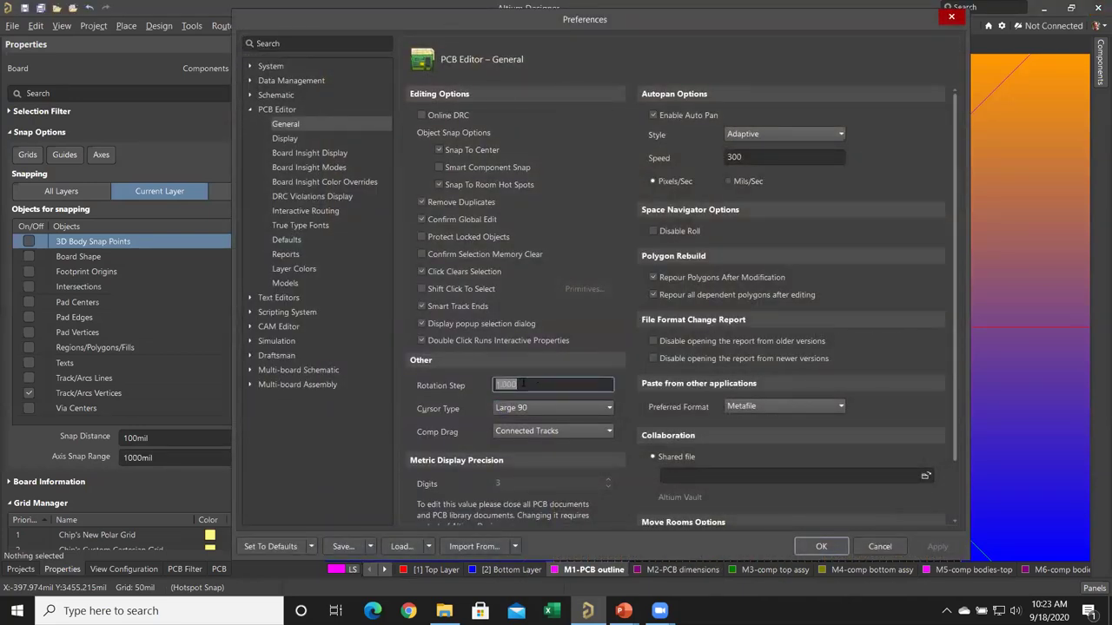
pyautogui.click(821, 546)
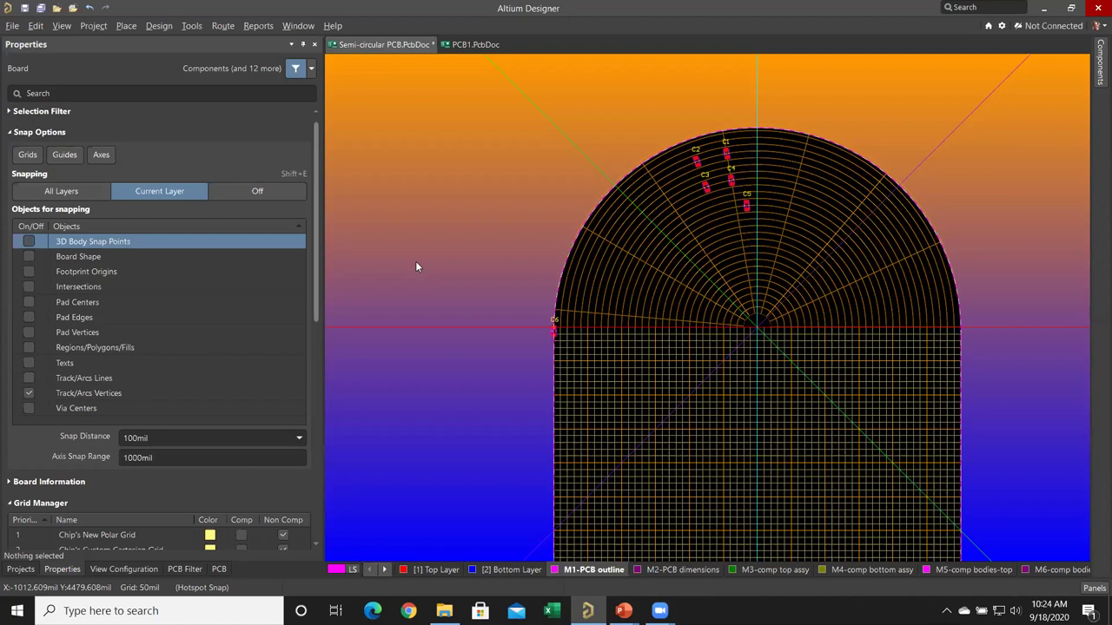
# Create a new schematic sheet and bring its title block into close view
pyautogui.press('f')
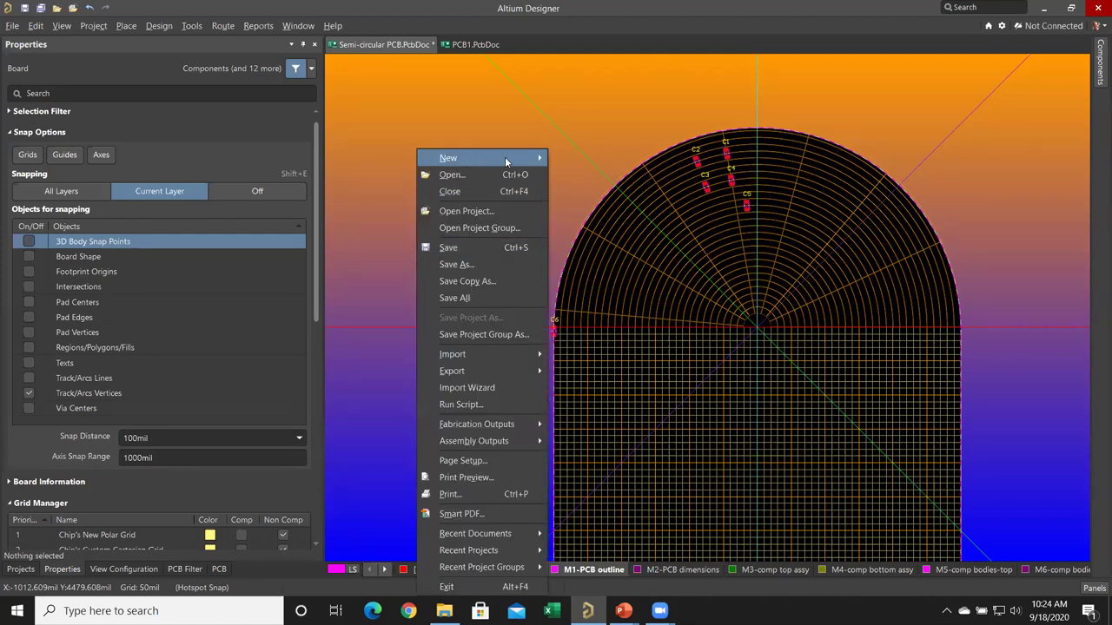
pyautogui.moveTo(508, 160)
pyautogui.click(587, 178)
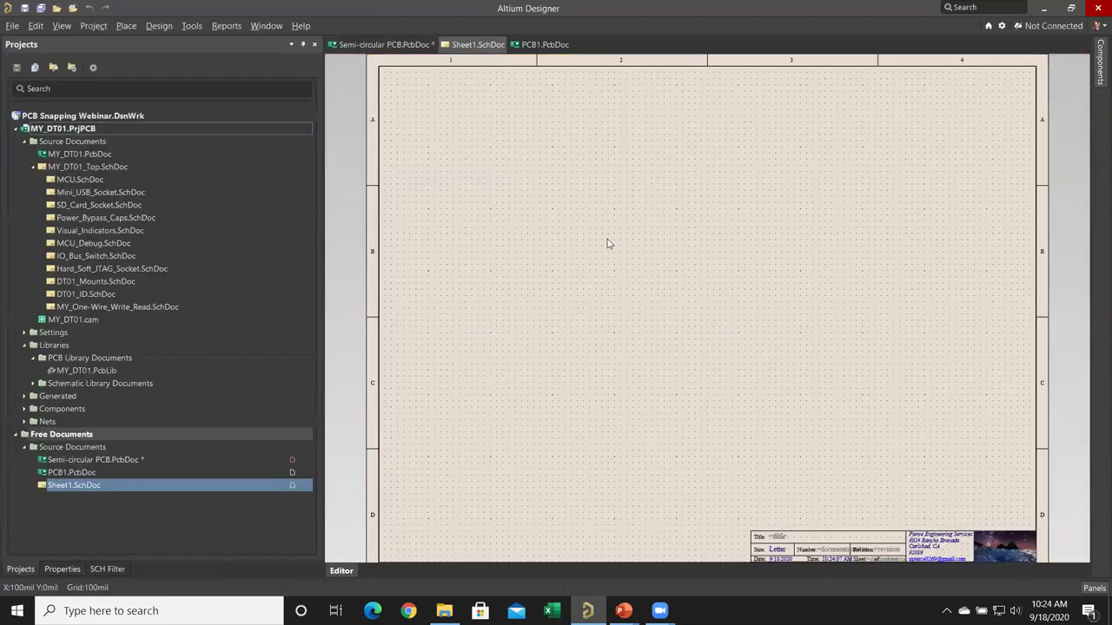
pyautogui.keyDown('ctrl'); pyautogui.scroll(3, 746, 315); pyautogui.keyUp('ctrl')
pyautogui.keyDown('ctrl'); pyautogui.scroll(5, 746, 312); pyautogui.keyUp('ctrl')
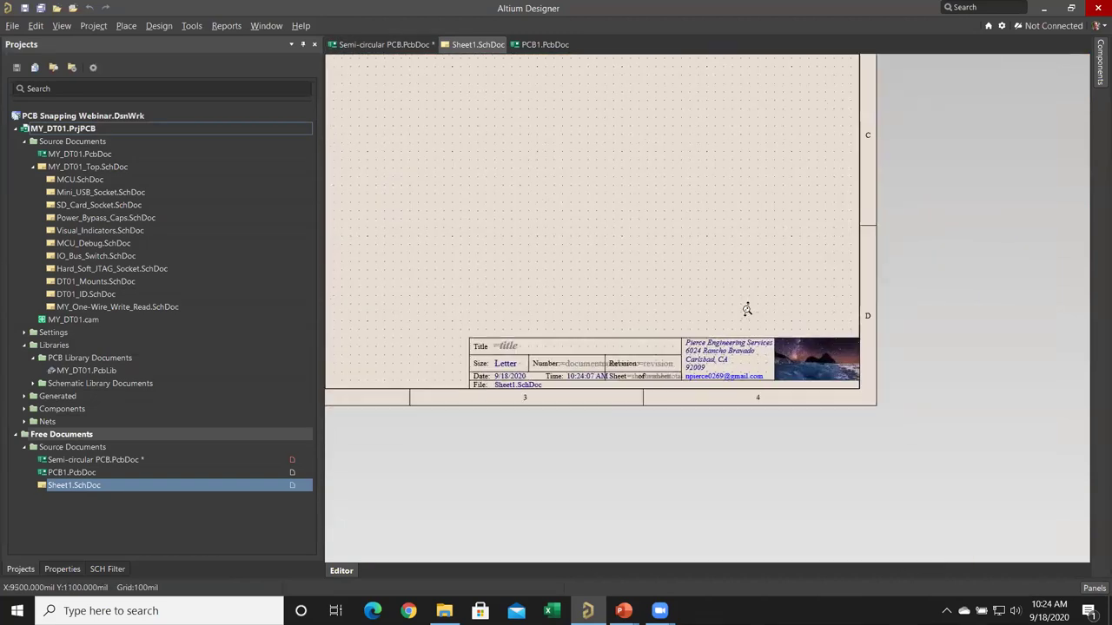
pyautogui.moveTo(746, 308); pyautogui.dragTo(677, 266, button='right')
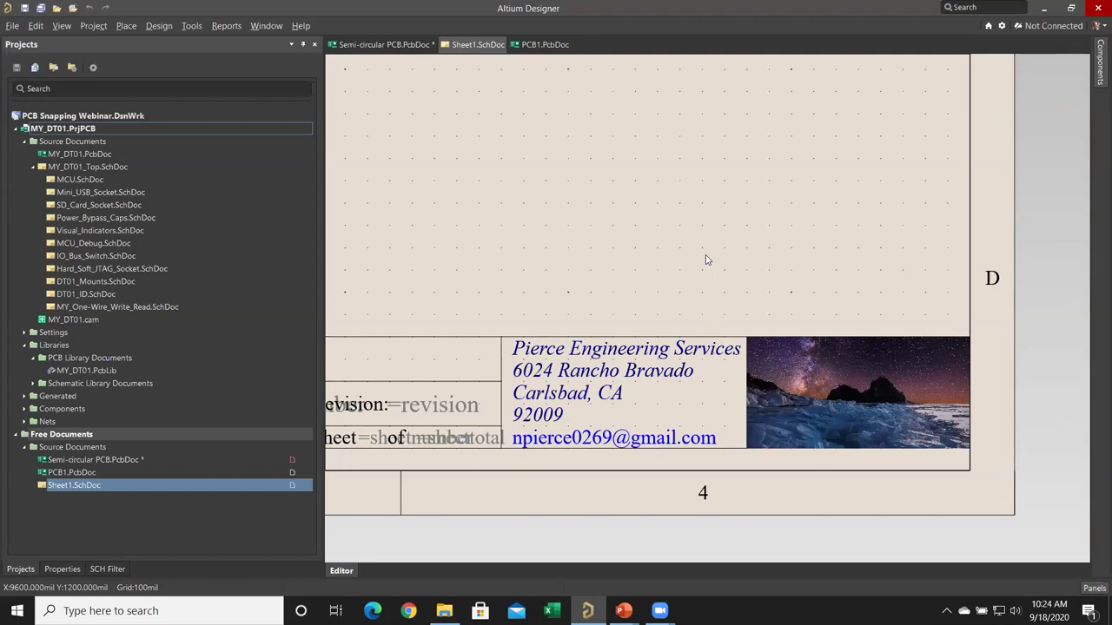
# Check the visible grid, snap grid and electrical hotspot snapping settings in the new schematic sheet's document options
pyautogui.click(56, 570)
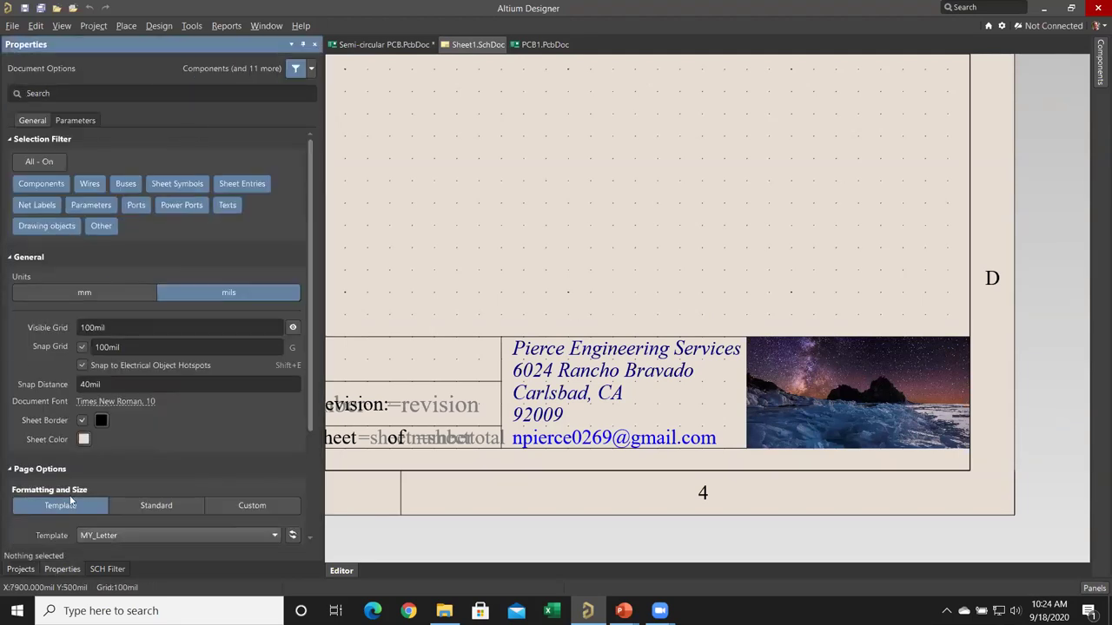
pyautogui.click(144, 329)
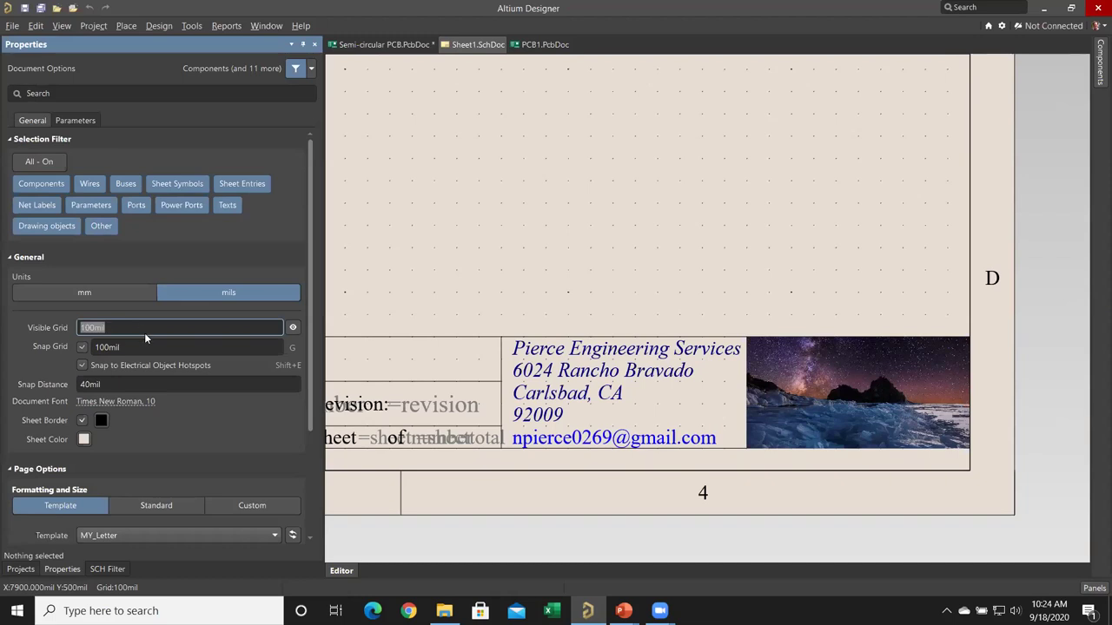
pyautogui.click(141, 348)
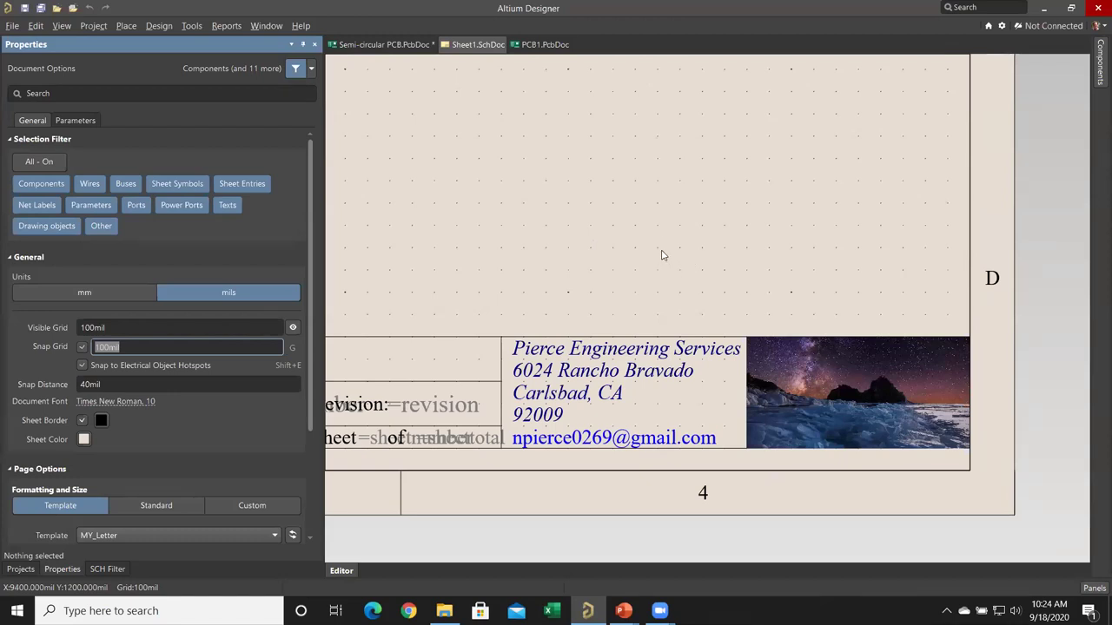
pyautogui.moveTo(732, 310); pyautogui.dragTo(657, 396)
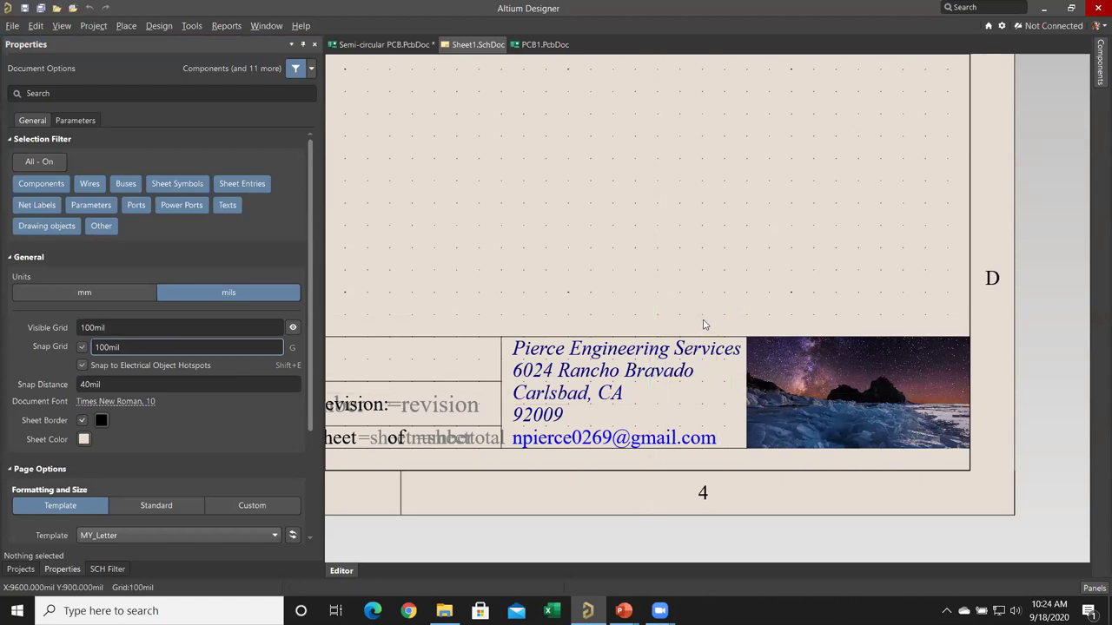
# Try wire placement on the schematic sheet to check how the cursor snaps to the grid
pyautogui.rightClick(701, 229)
pyautogui.hotkey('ctrl', 'w')
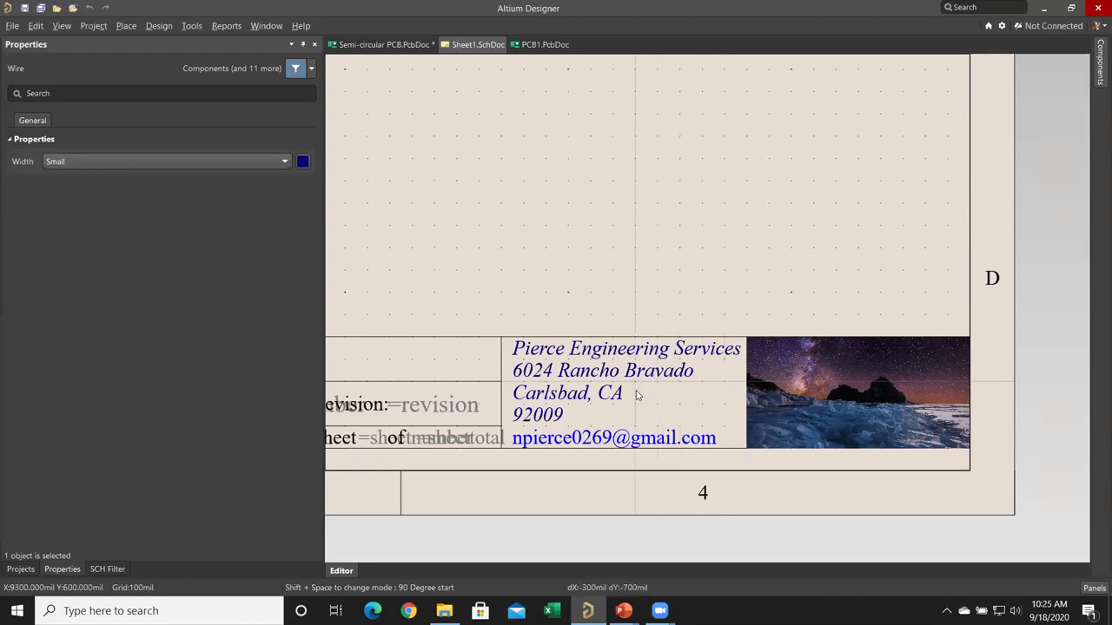
pyautogui.press('Escape')
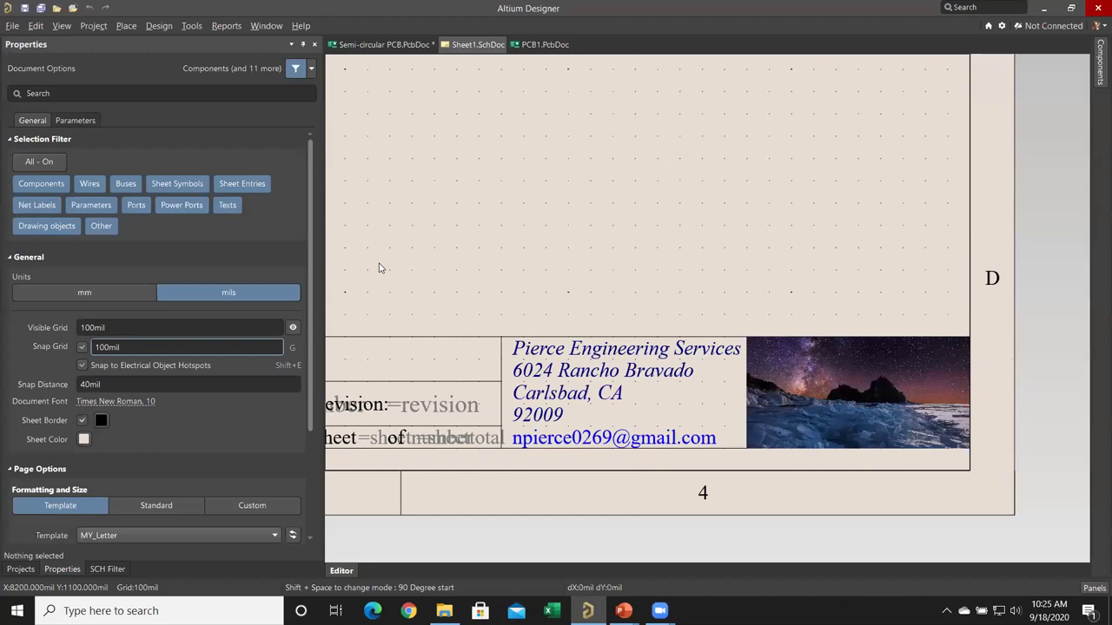
# Review the sheet's template and margin options and recheck its visible grid and snap grid fields
pyautogui.scroll(-4, 67, 431)
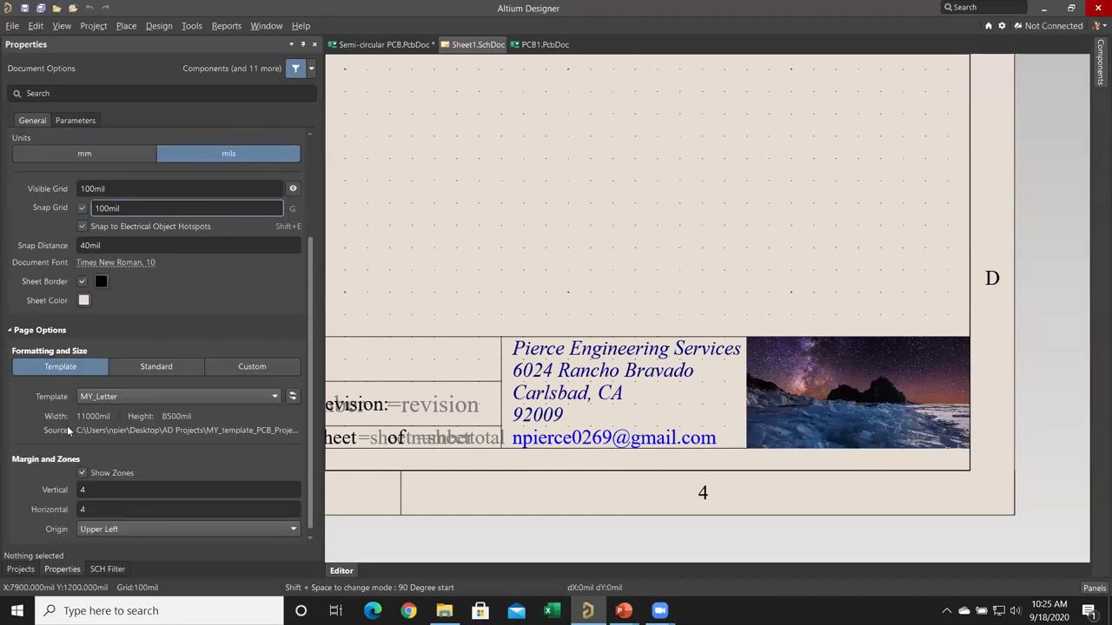
pyautogui.scroll(1, 79, 302)
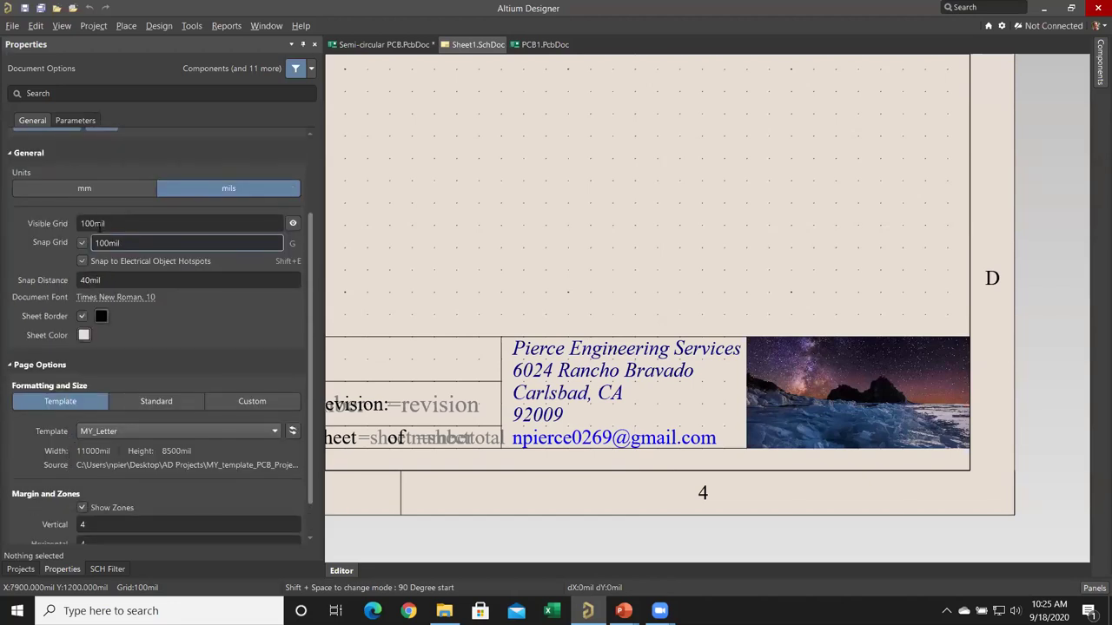
pyautogui.click(118, 223)
pyautogui.click(137, 246)
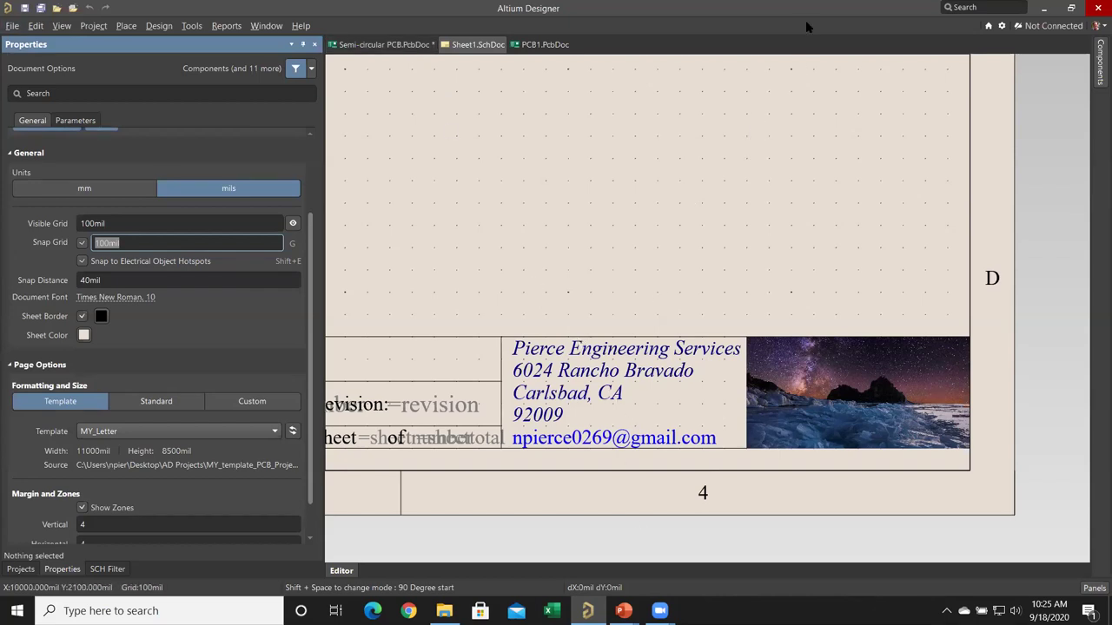
# Switch from Altium Designer to the running PowerPoint slide show at the Demonstration slide
pyautogui.hotkey('alt', 'Tab')
pyautogui.hotkey('alt', 'Tab')
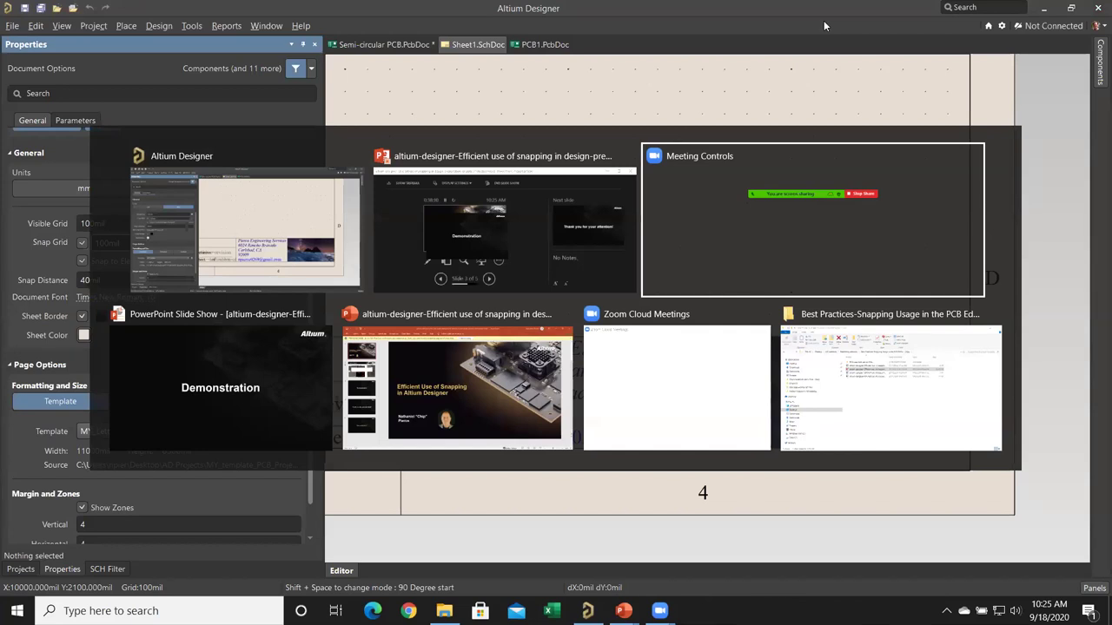
pyautogui.hotkey('alt', 'Tab')
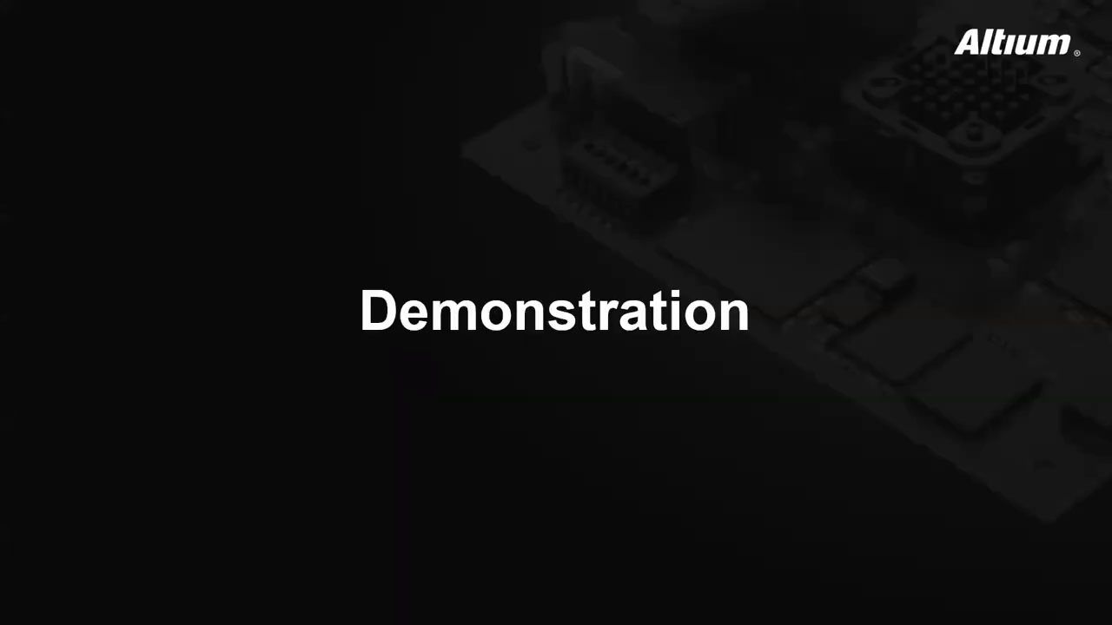